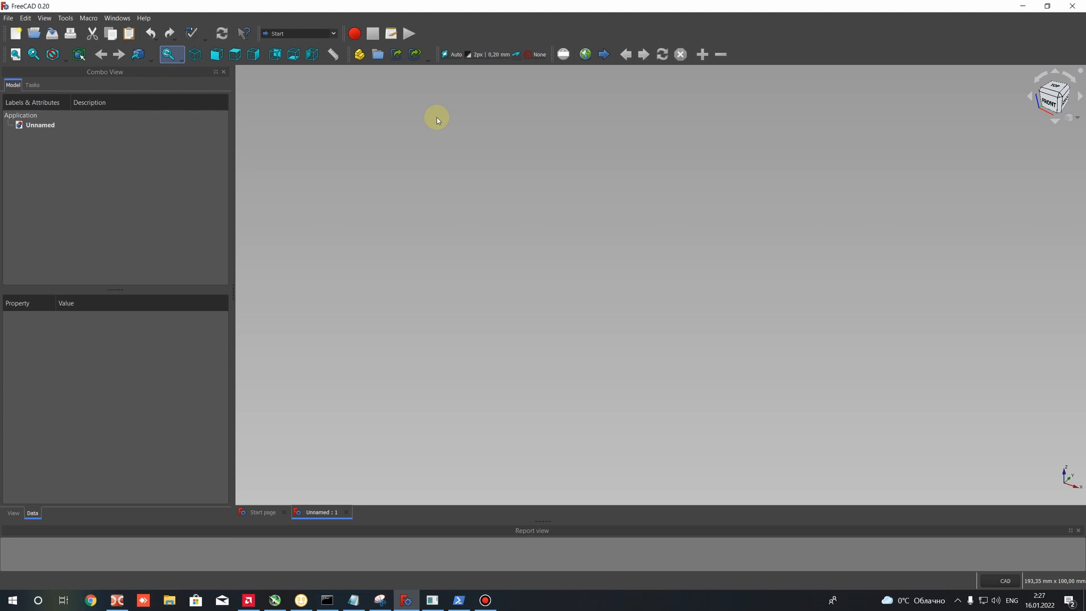
- Open the document Propeller.FCStd from the Salome_Mesh folder
click(10, 18)
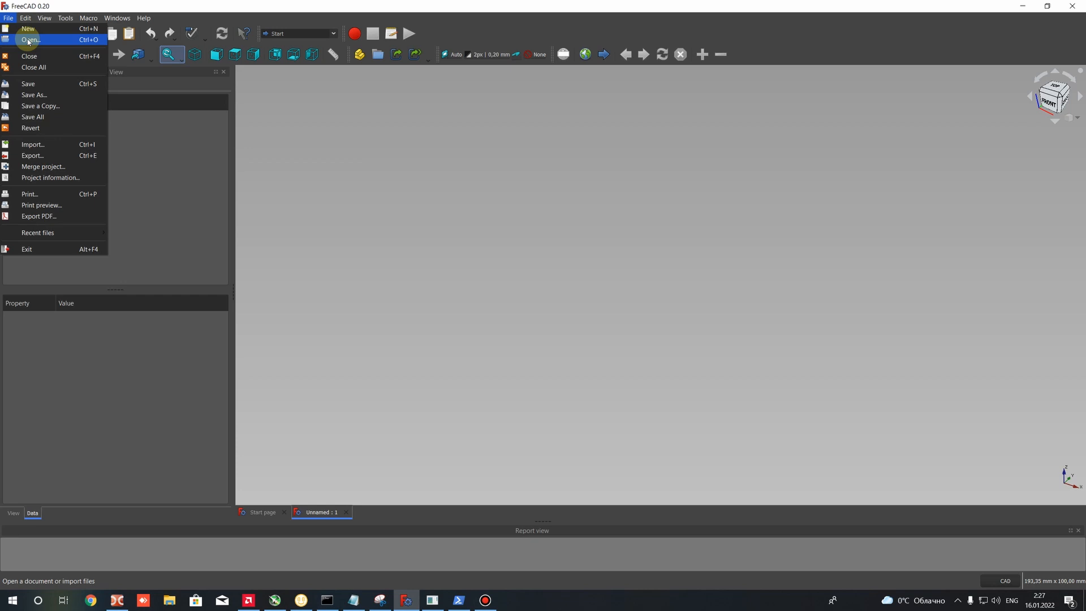
click(28, 40)
click(118, 92)
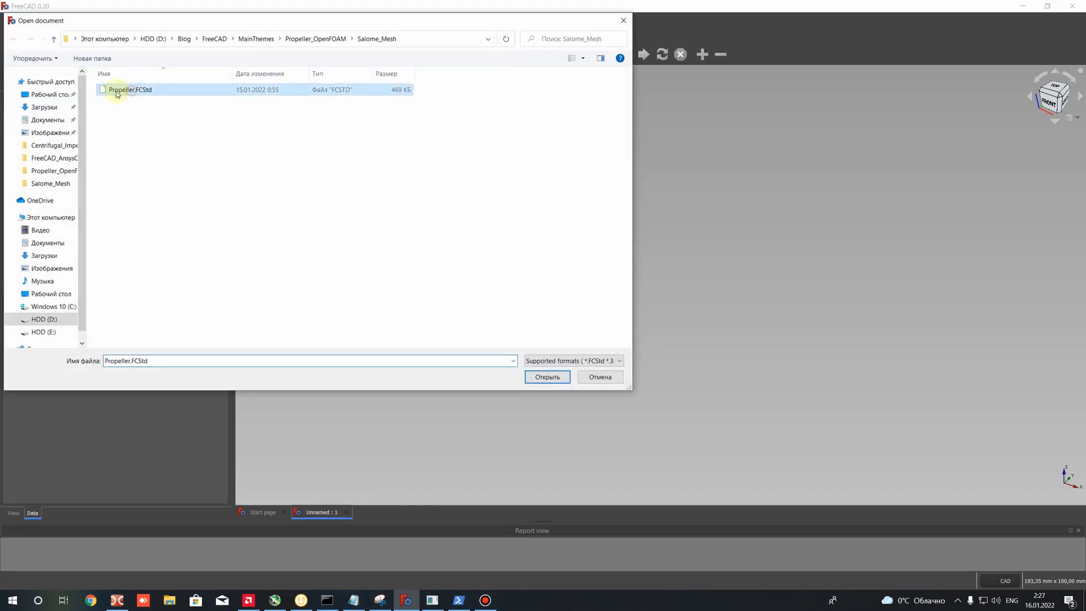
double_click(120, 91)
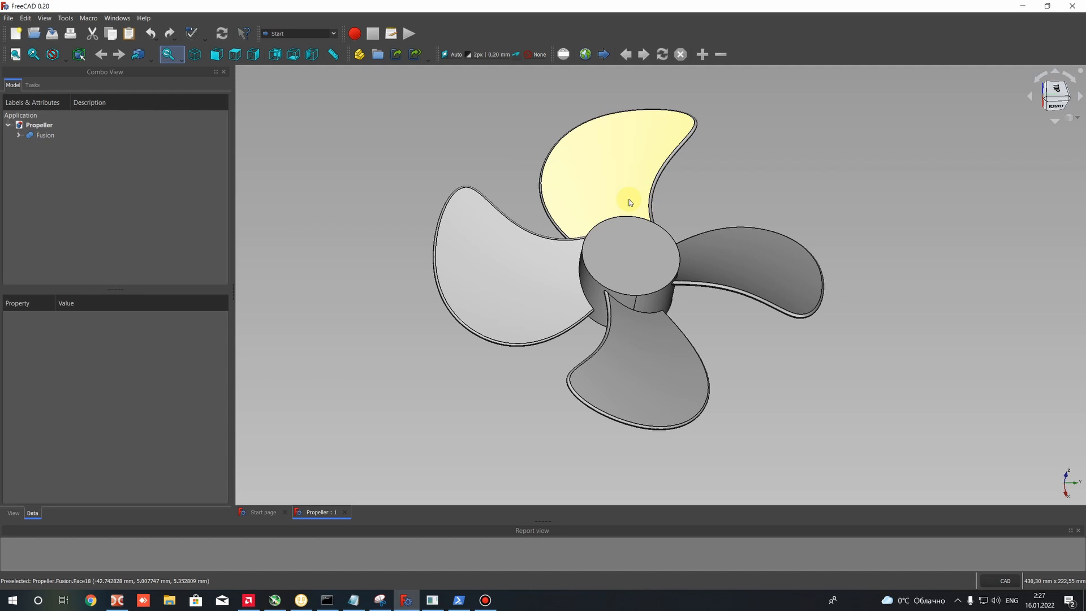
- Examine the four-bladed propeller model from different angles and distances
scroll(742, 177, down, 4)
scroll(693, 255, up, 2)
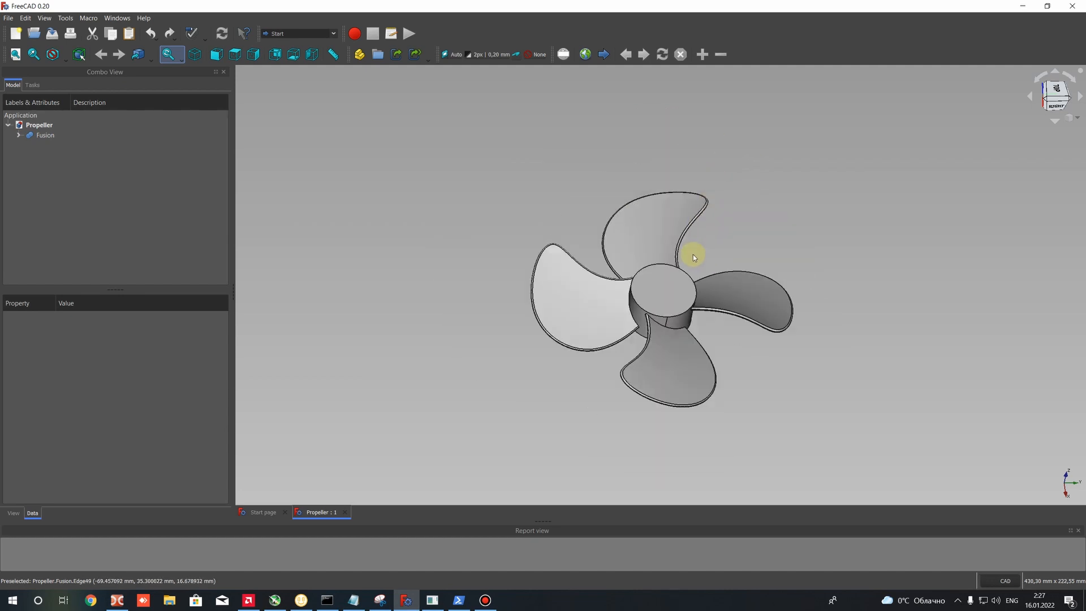
scroll(692, 312, up, 3)
scroll(666, 270, down, 3)
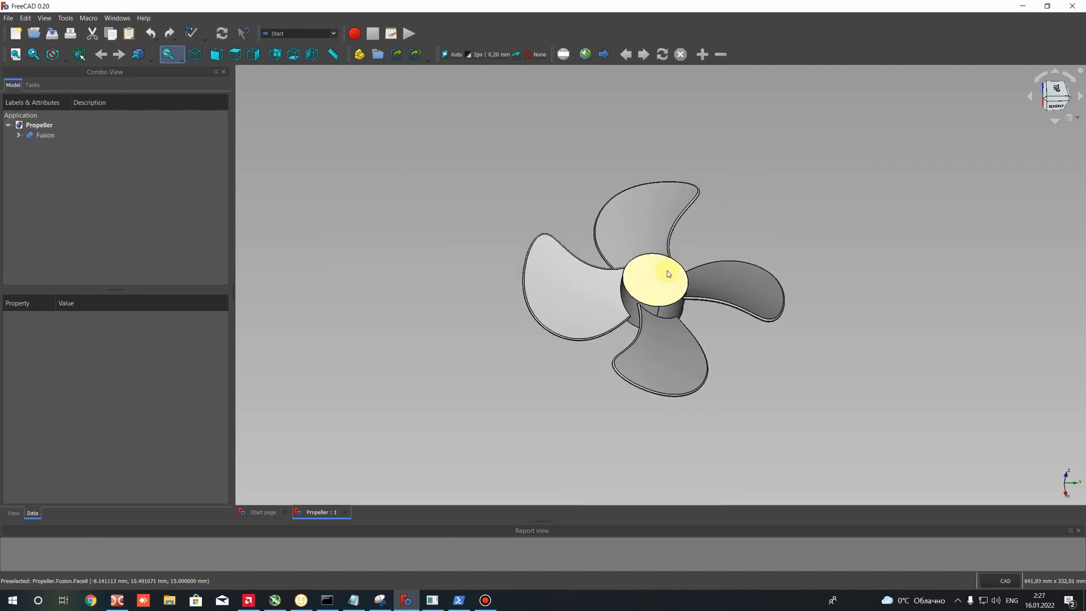
mouse_move(466, 312)
middle_down()
mouse_move(562, 213)
mouse_move(455, 312)
middle_up()
middle_drag(455, 313, 585, 256)
scroll(559, 301, down, 6)
scroll(519, 386, up, 6)
scroll(527, 342, up, 2)
scroll(585, 257, down, 4)
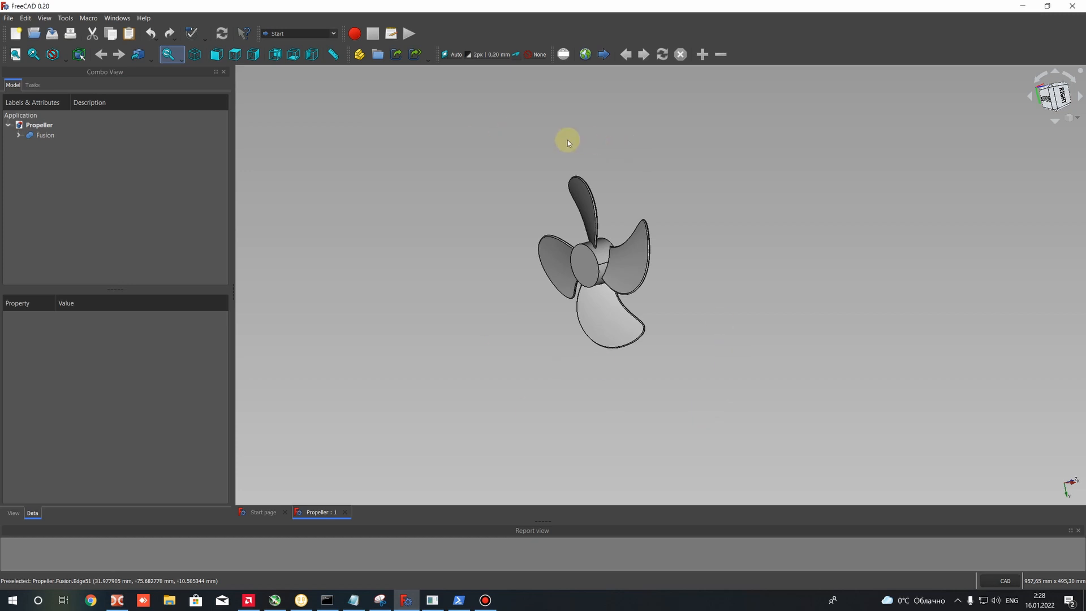
scroll(548, 144, down, 4)
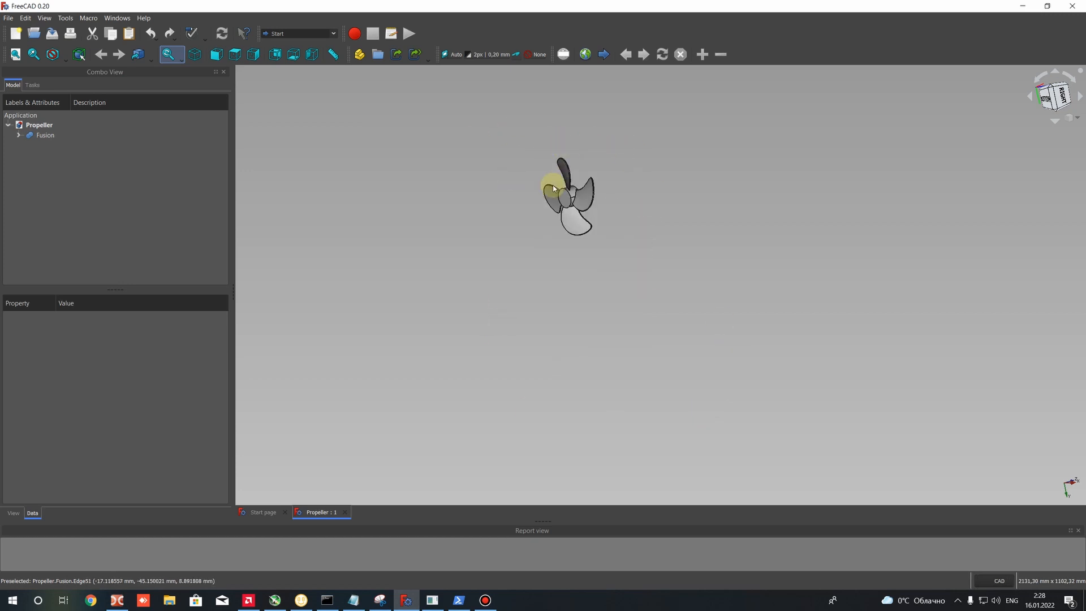
scroll(525, 115, up, 2)
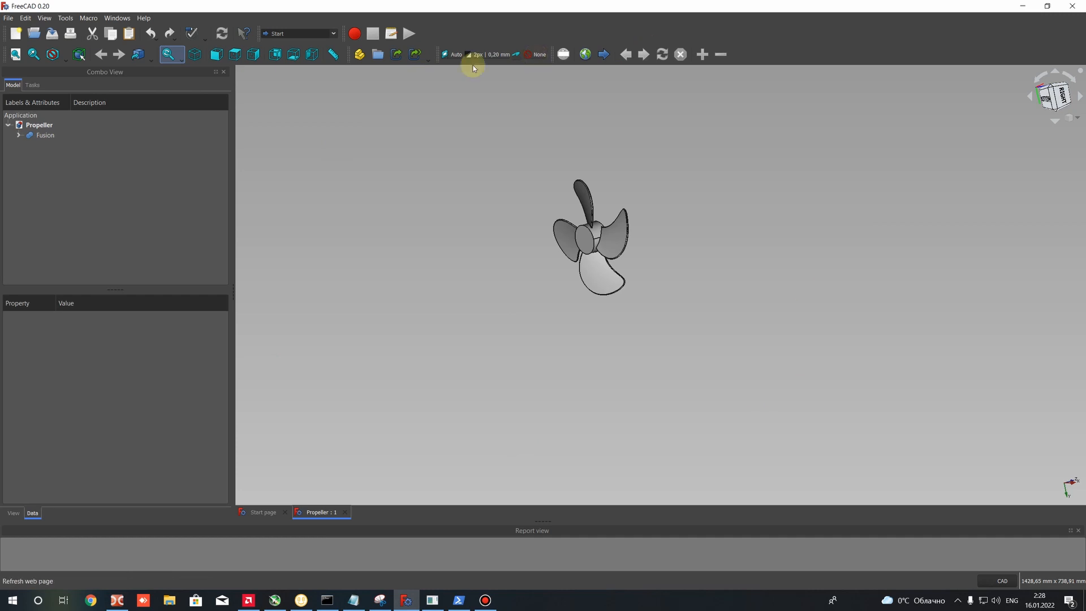
scroll(512, 184, up, 2)
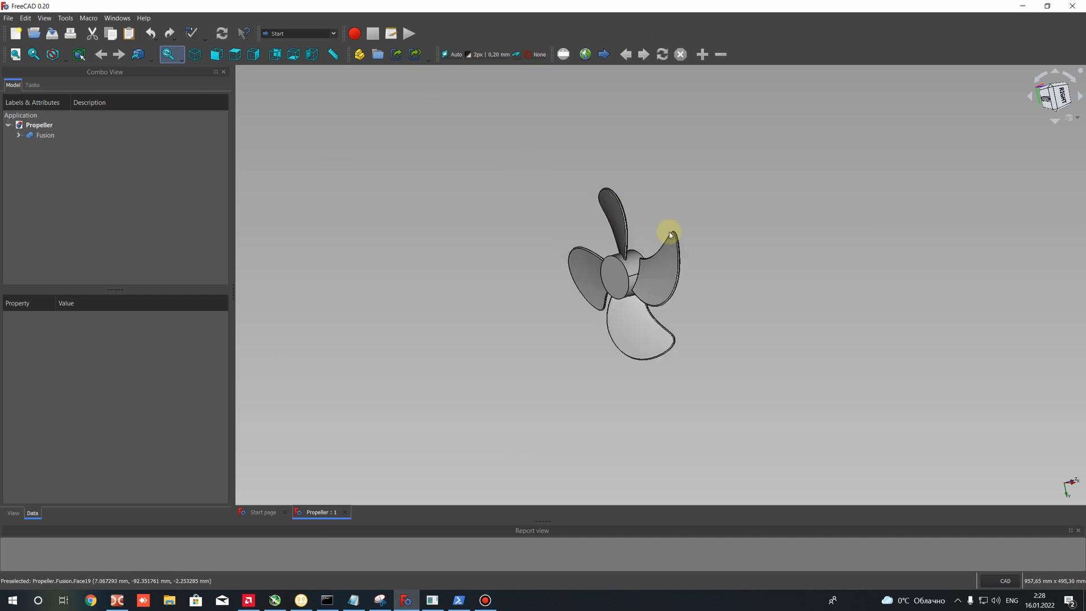
- Switch to the Part workbench, create a cylinder primitive and select it in the model tree
click(286, 33)
click(283, 125)
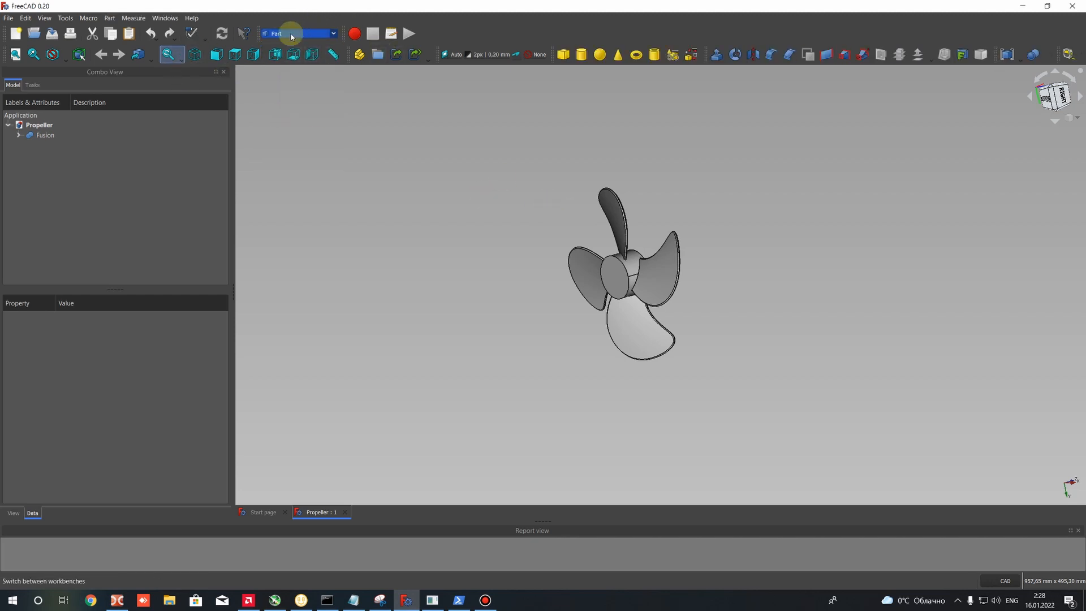
click(580, 55)
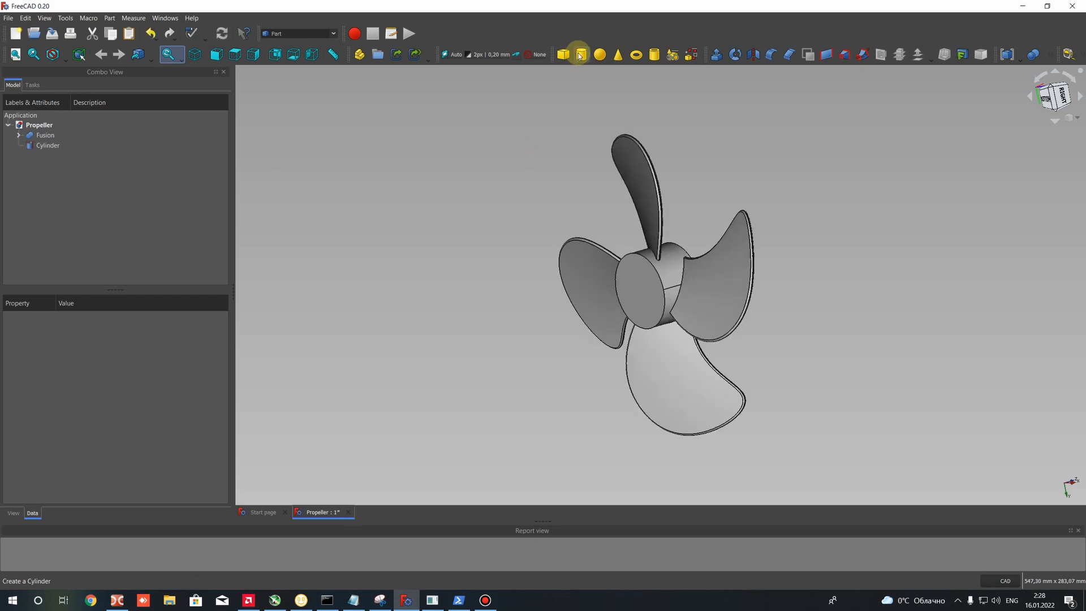
click(48, 146)
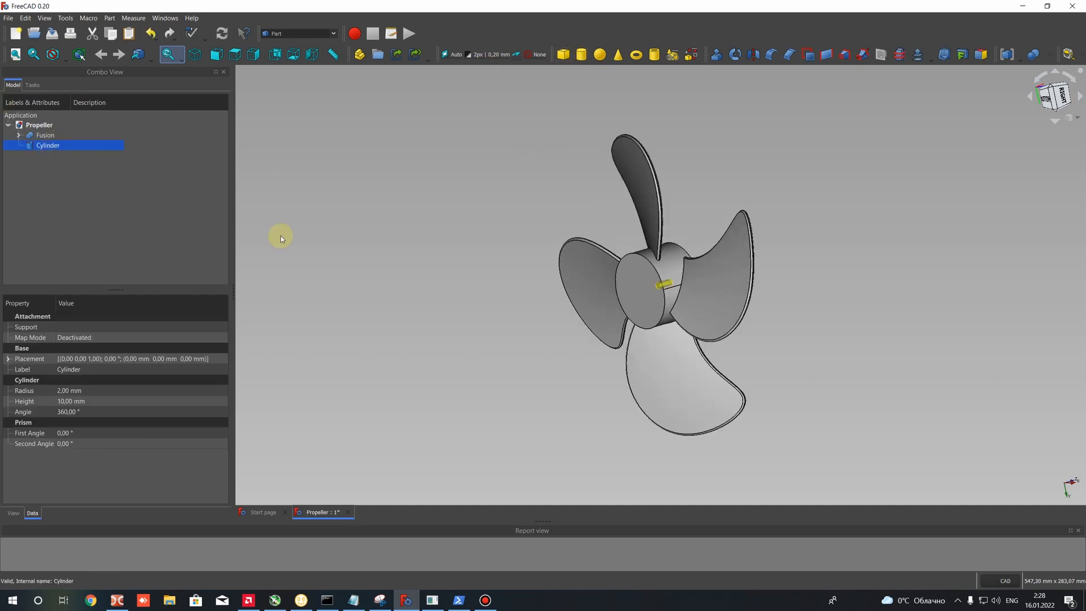
- Hide the propeller's Fusion object to inspect the new cylinder inside the hub, and show the Fusion again
click(42, 137)
right_click(40, 138)
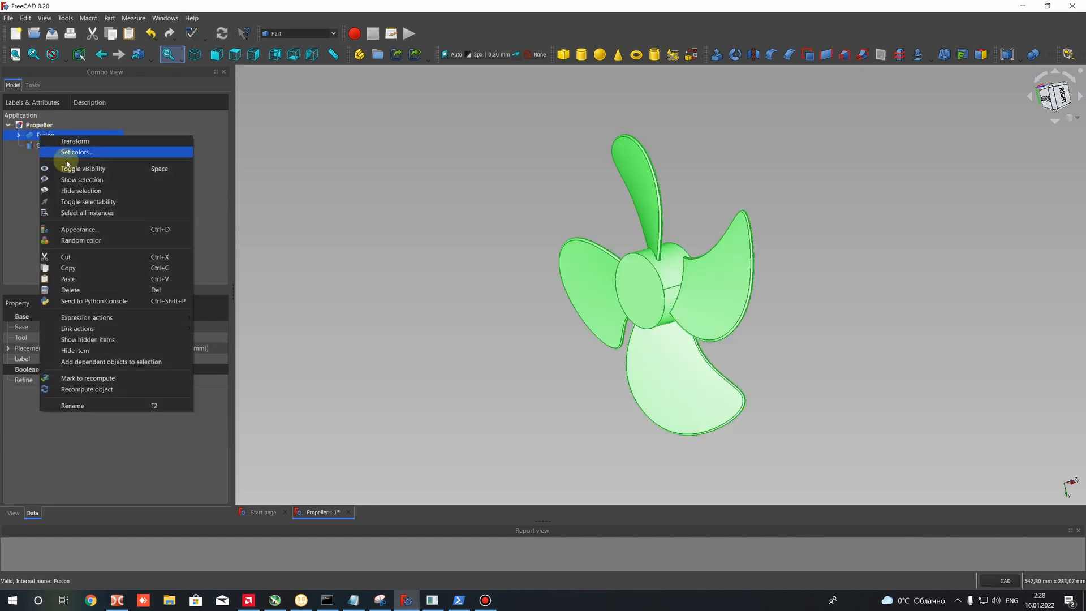
click(121, 169)
scroll(696, 291, up, 8)
scroll(418, 233, down, 4)
scroll(339, 226, up, 6)
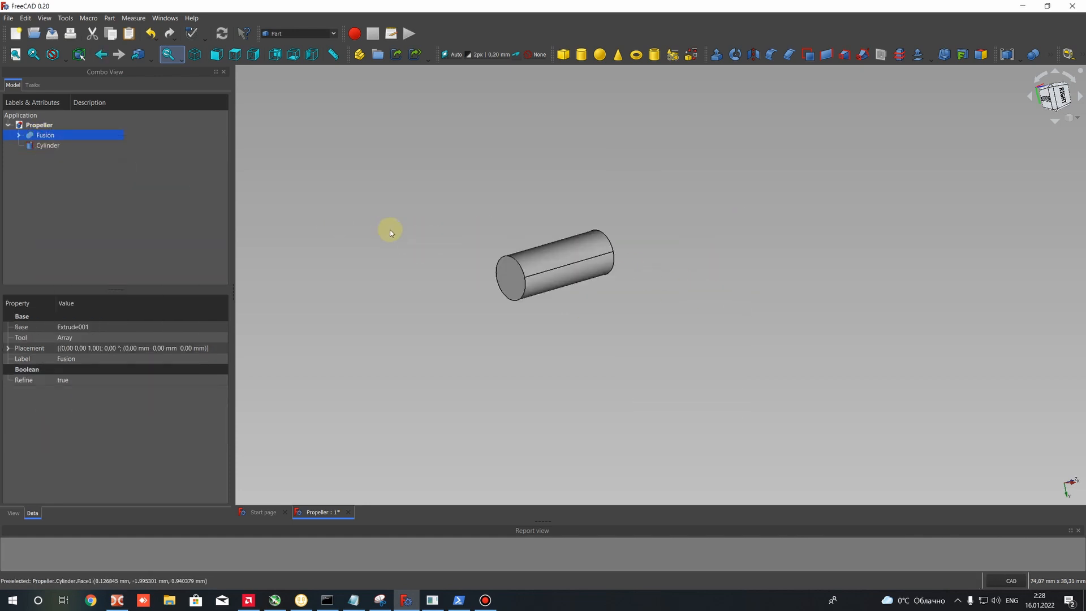
key(space)
- Set the cylinder's radius to 100 mm and compare its rim with the propeller blade tips
click(47, 145)
scroll(457, 212, down, 5)
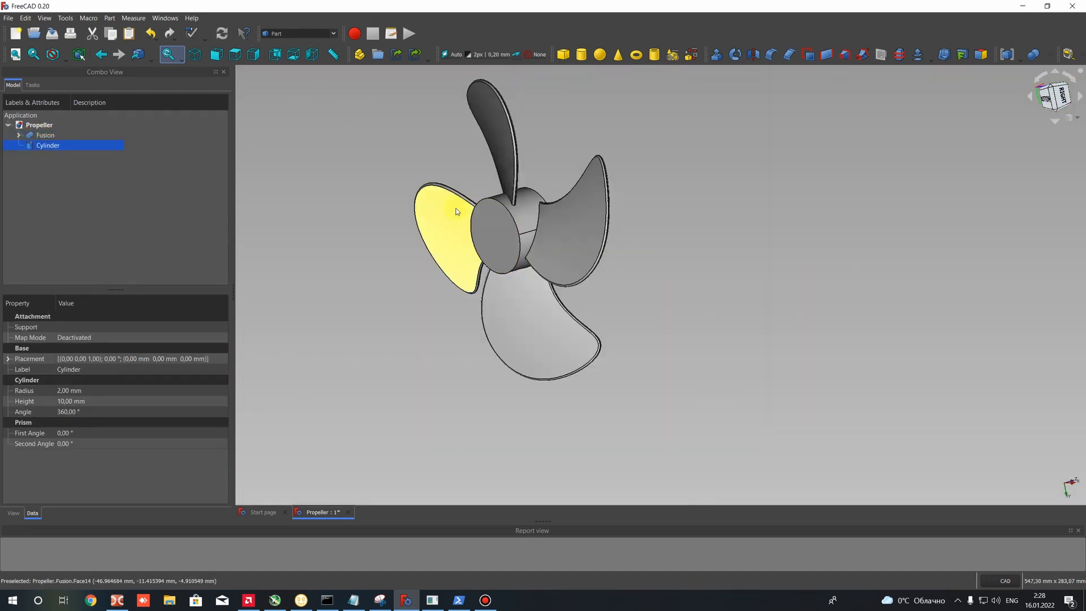
click(64, 390)
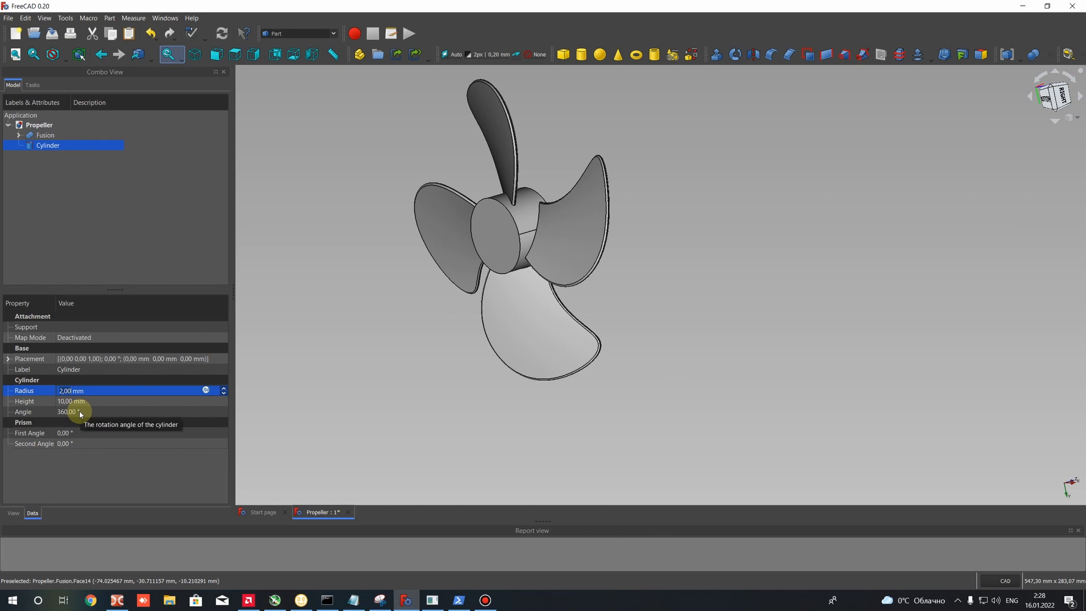
text(100)
scroll(600, 163, up, 5)
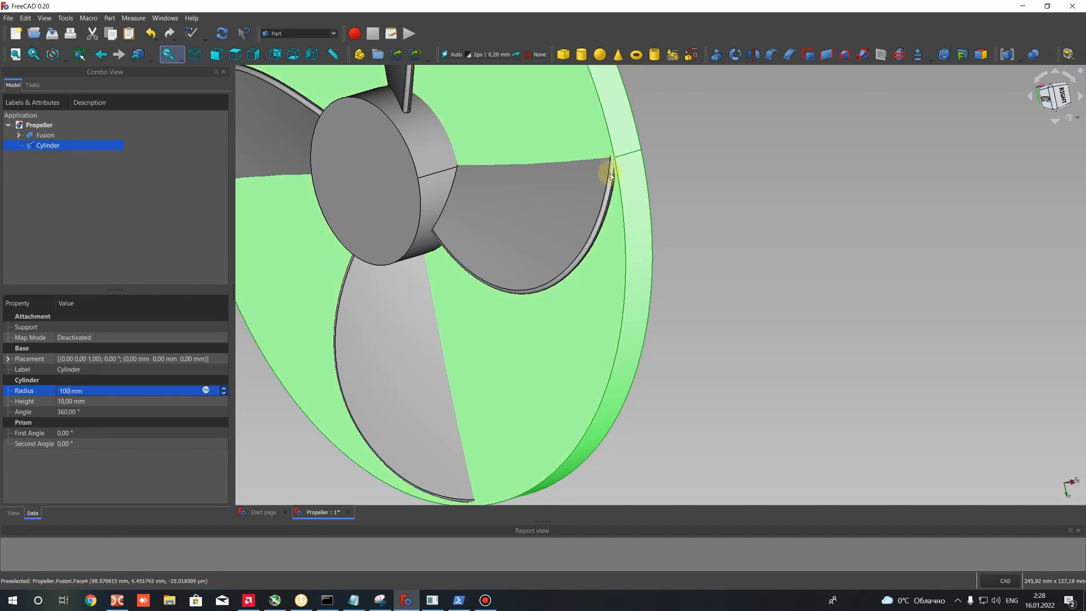
scroll(606, 170, up, 3)
scroll(564, 193, down, 8)
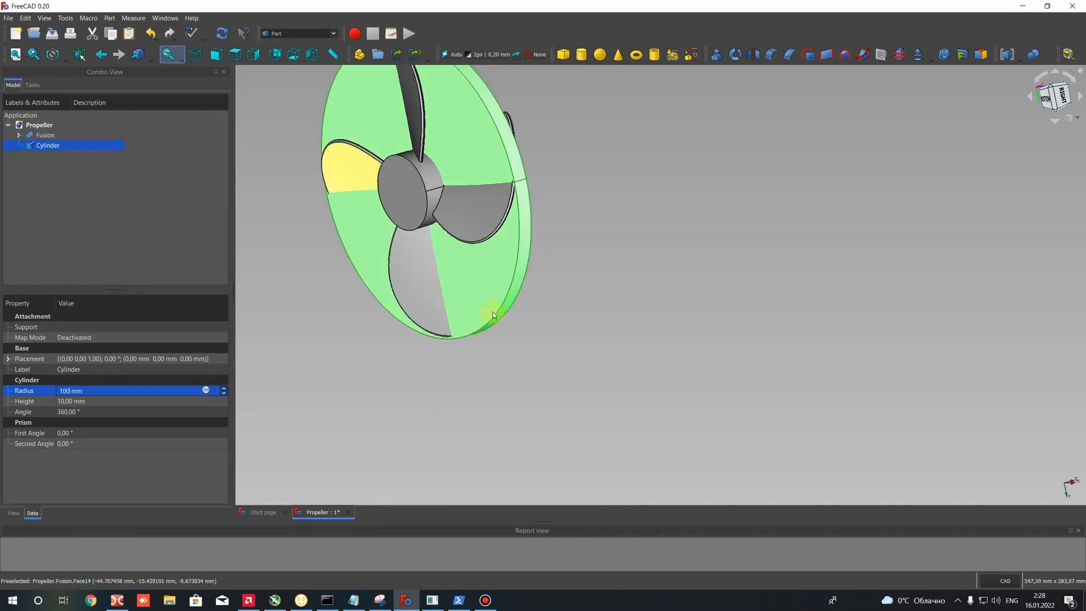
scroll(587, 272, down, 6)
scroll(592, 332, up, 6)
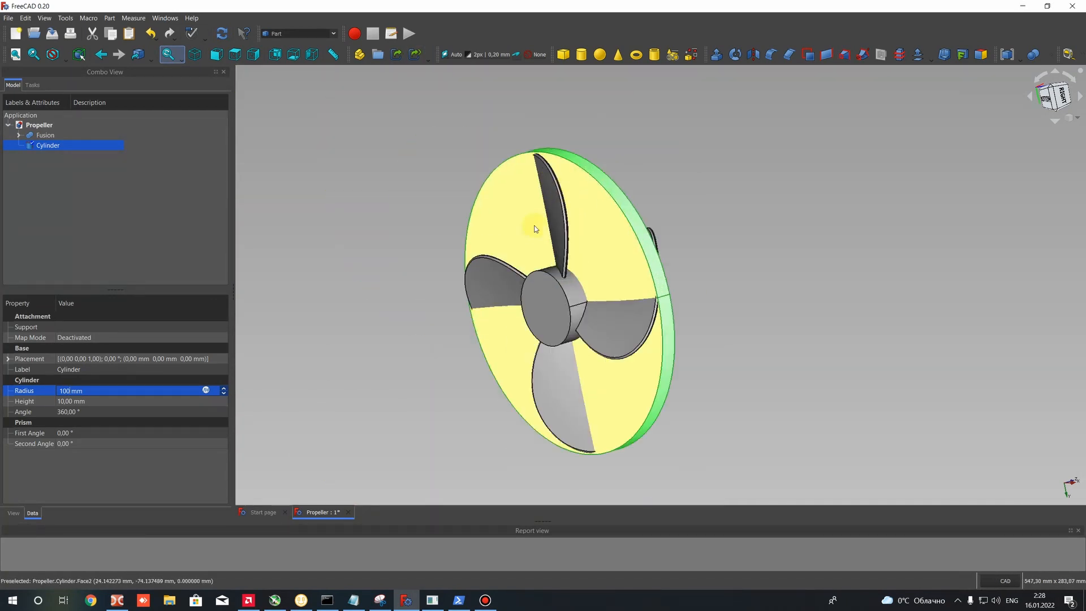
- Set the cylinder's height to 100 mm
click(71, 402)
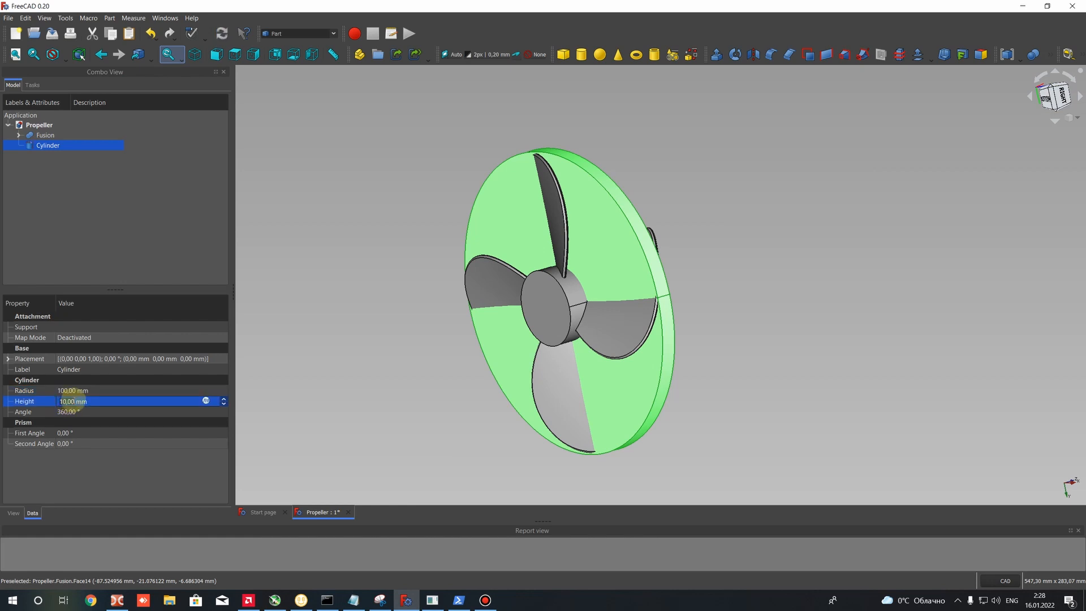
click(66, 401)
text(0)
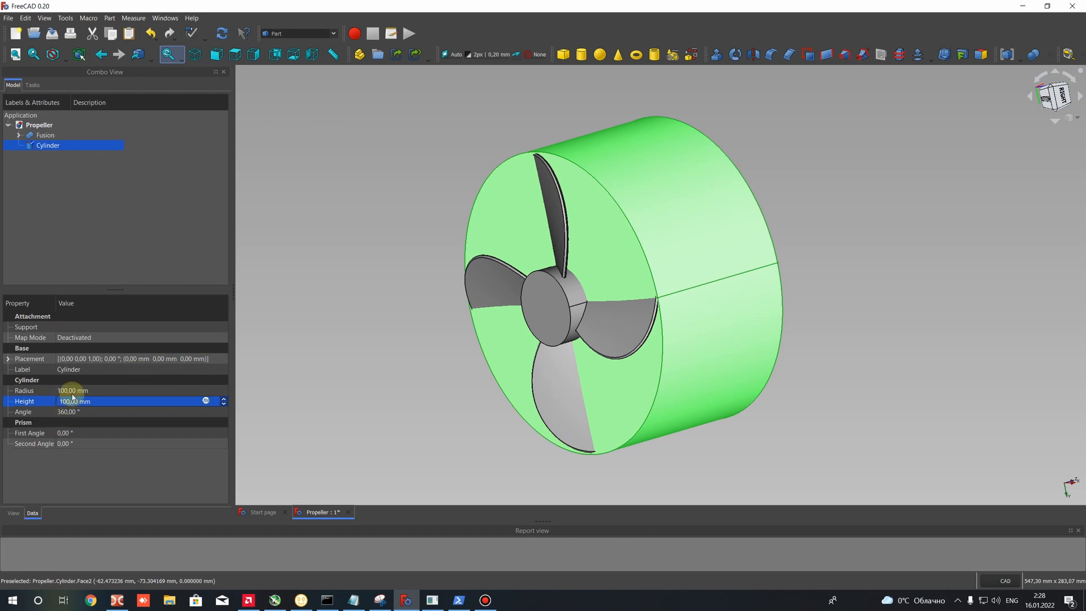
- Inspect the gap between a blade tip and the cylinder's edge, and set the cylinder's radius to 150 mm
click(72, 391)
scroll(581, 174, up, 5)
scroll(735, 396, down, 8)
scroll(756, 406, up, 5)
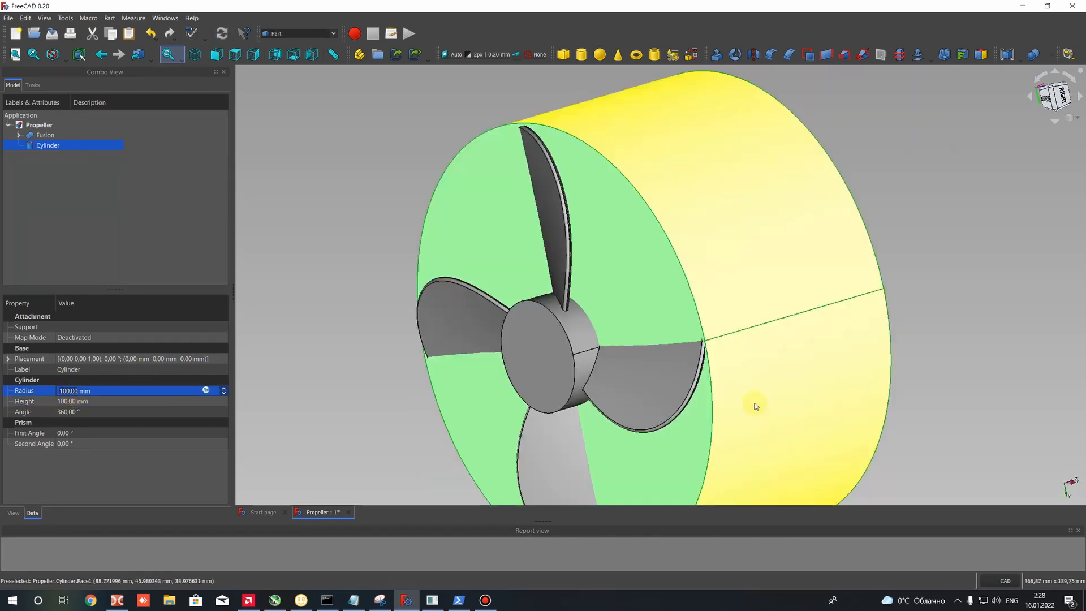
scroll(707, 334, up, 6)
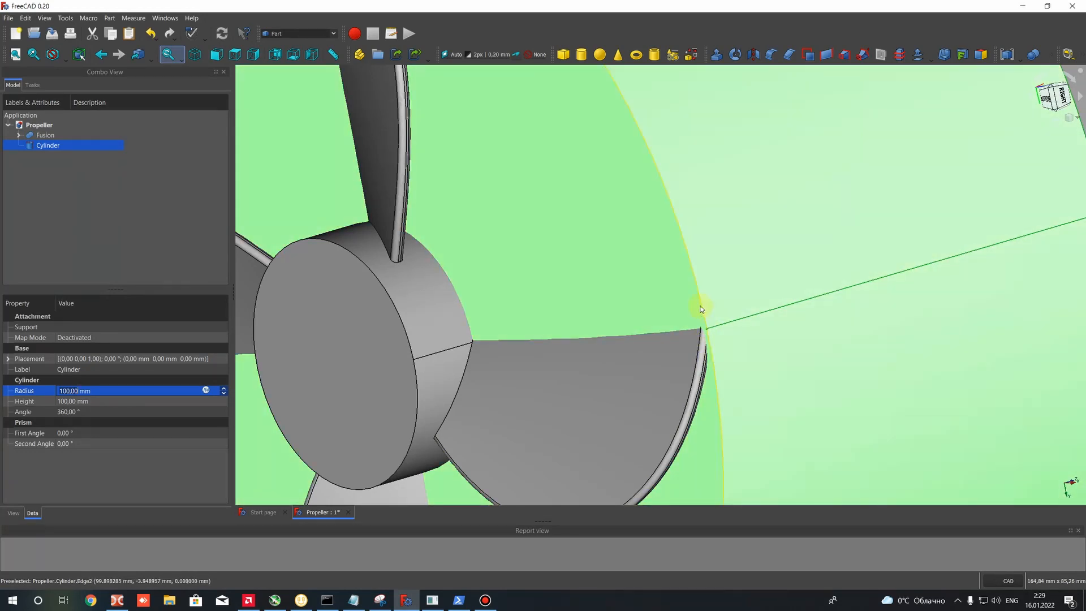
scroll(702, 310, up, 5)
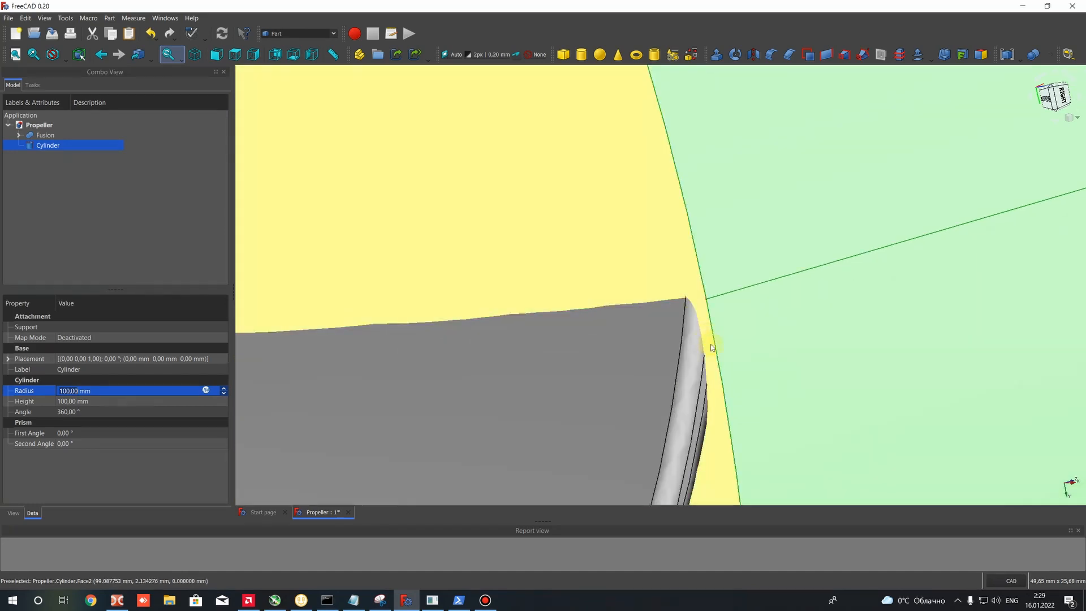
scroll(711, 355, down, 3)
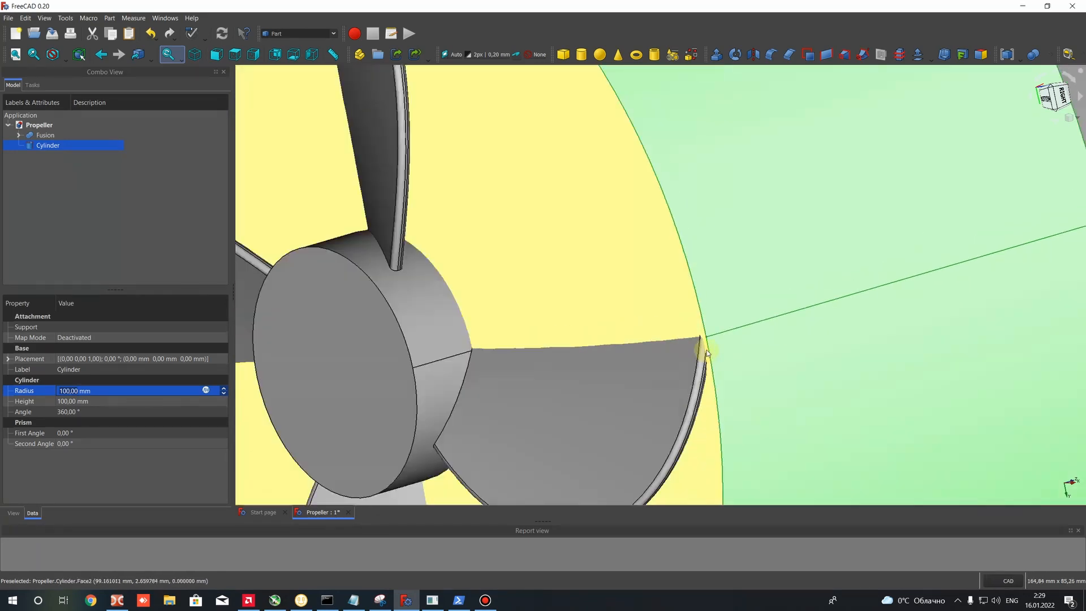
scroll(707, 353, down, 5)
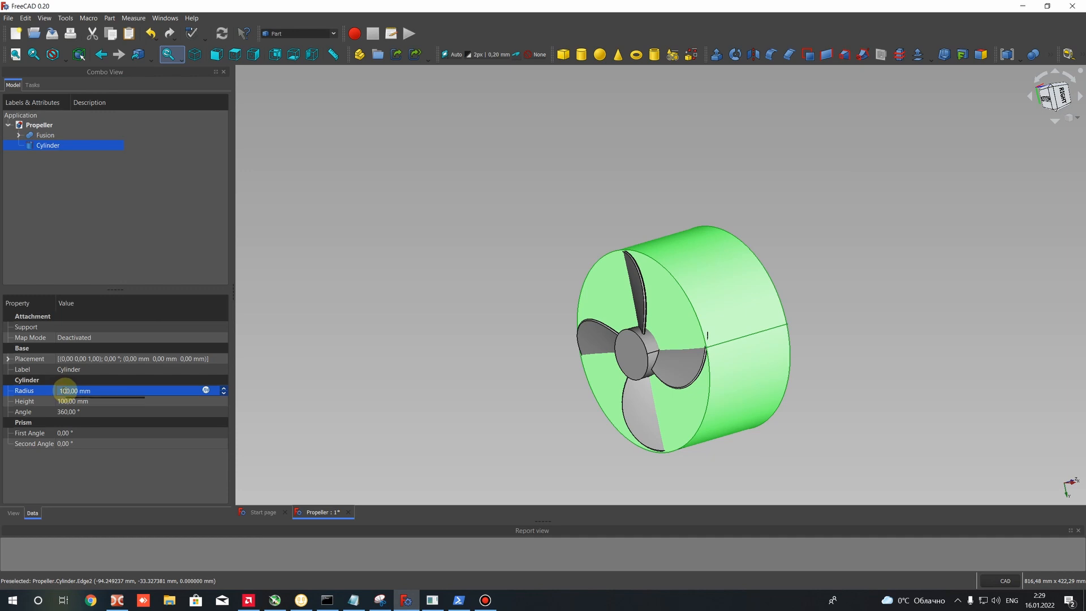
key(BackSpace)
text(5)
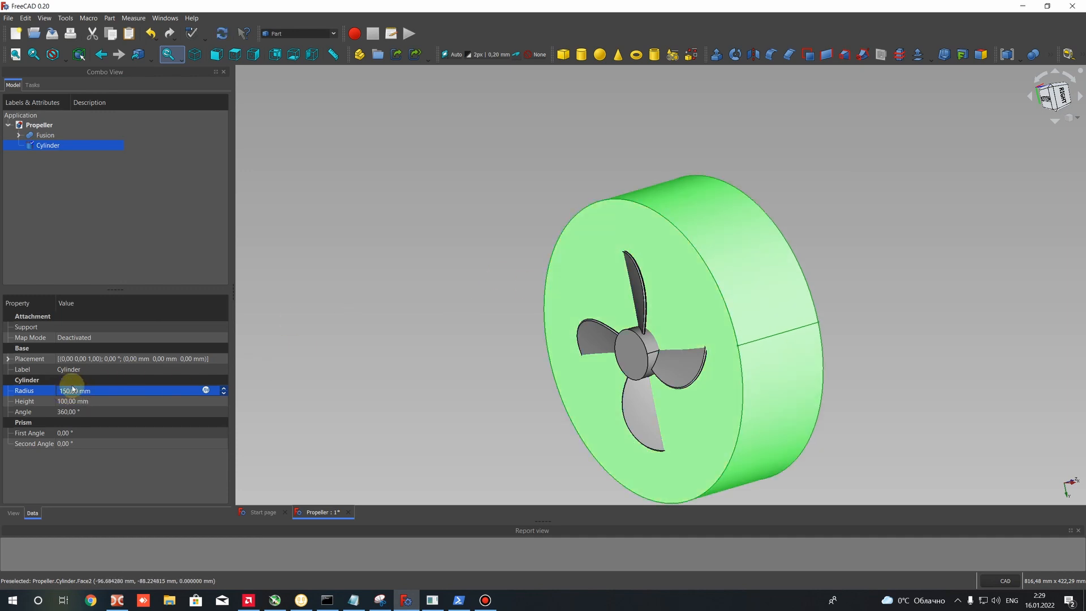
click(73, 401)
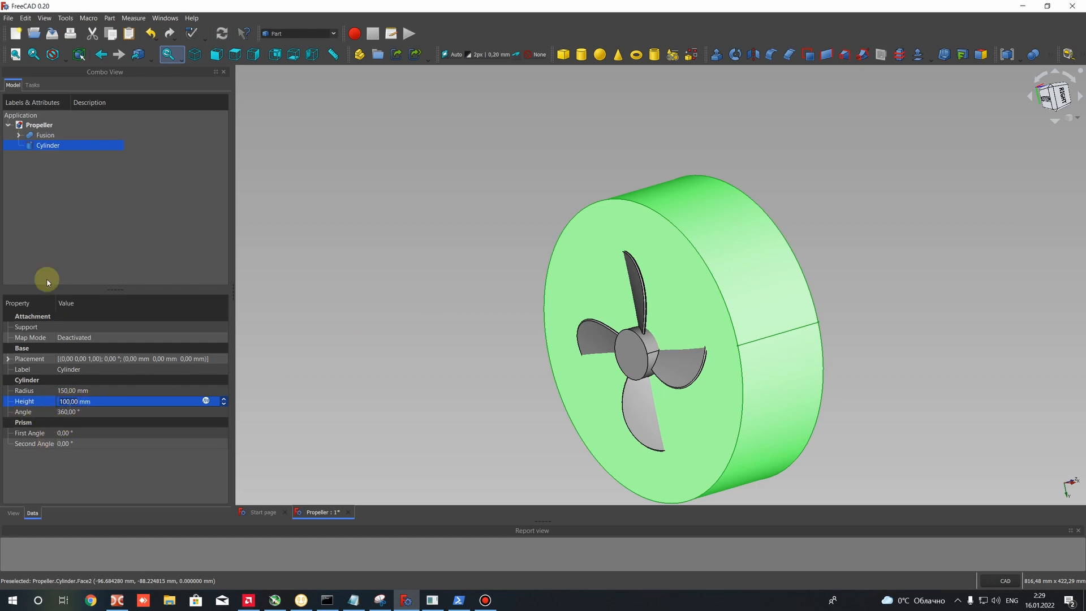
click(348, 296)
click(668, 292)
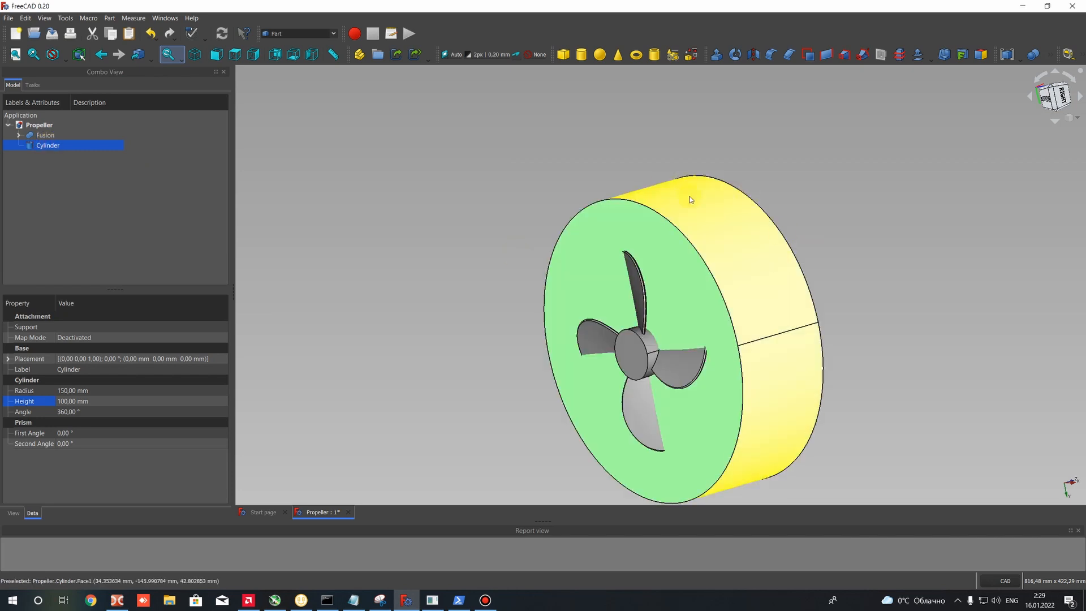
click(246, 151)
- Set the cylinder's transparency to 70 so the propeller shows through, and clear the selection
click(49, 145)
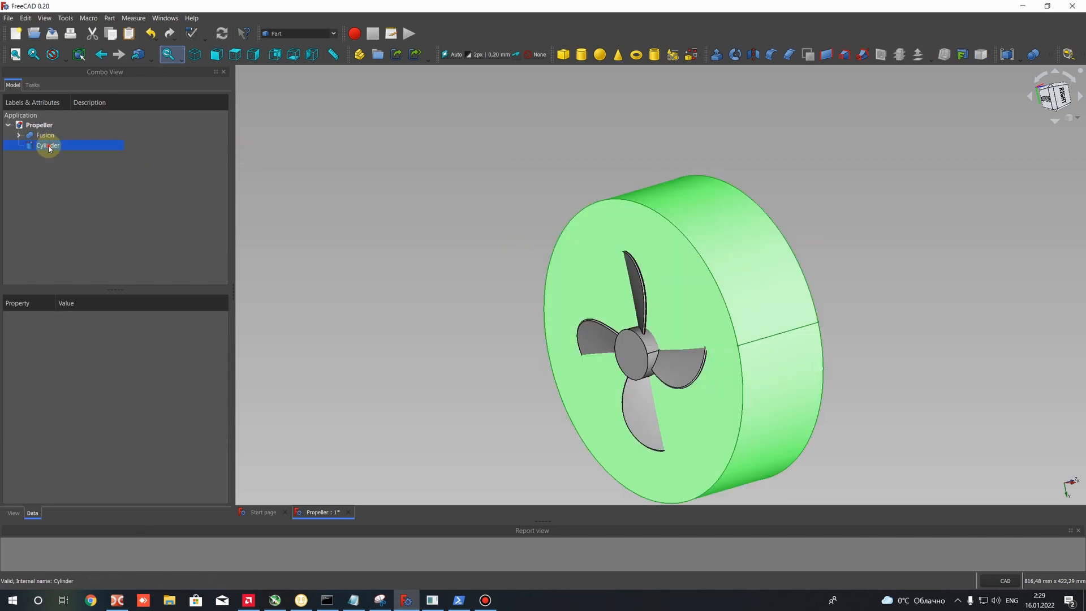
click(13, 513)
scroll(65, 468, down, 5)
click(69, 456)
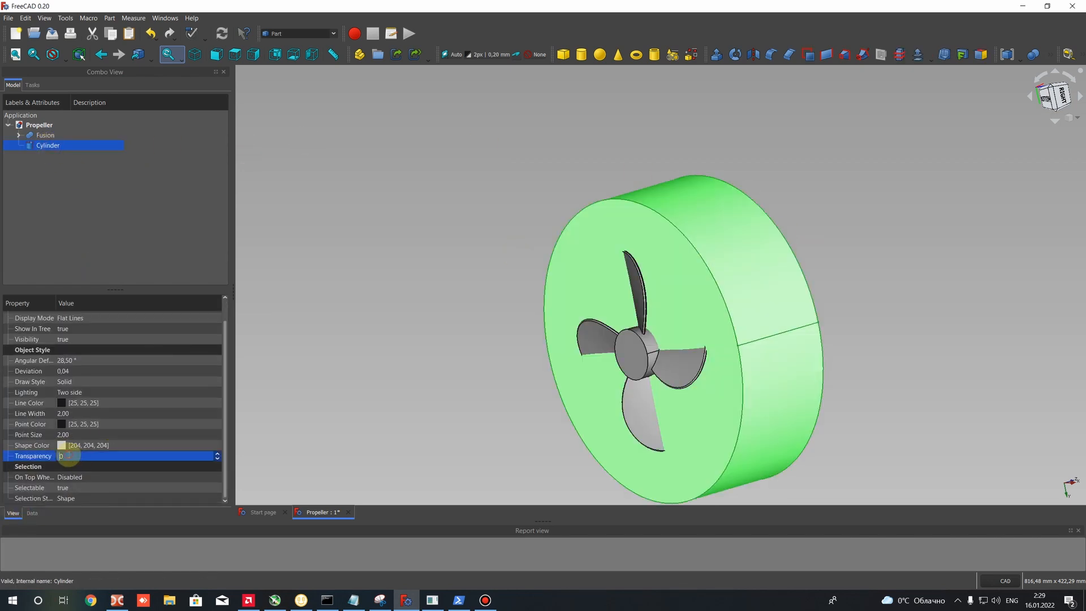
text(70)
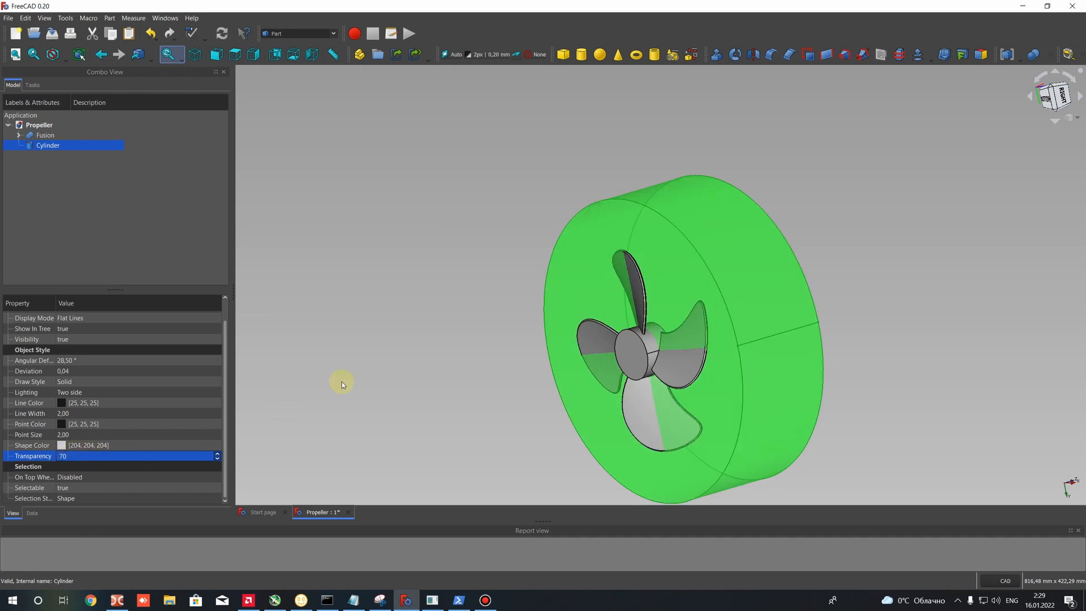
click(419, 348)
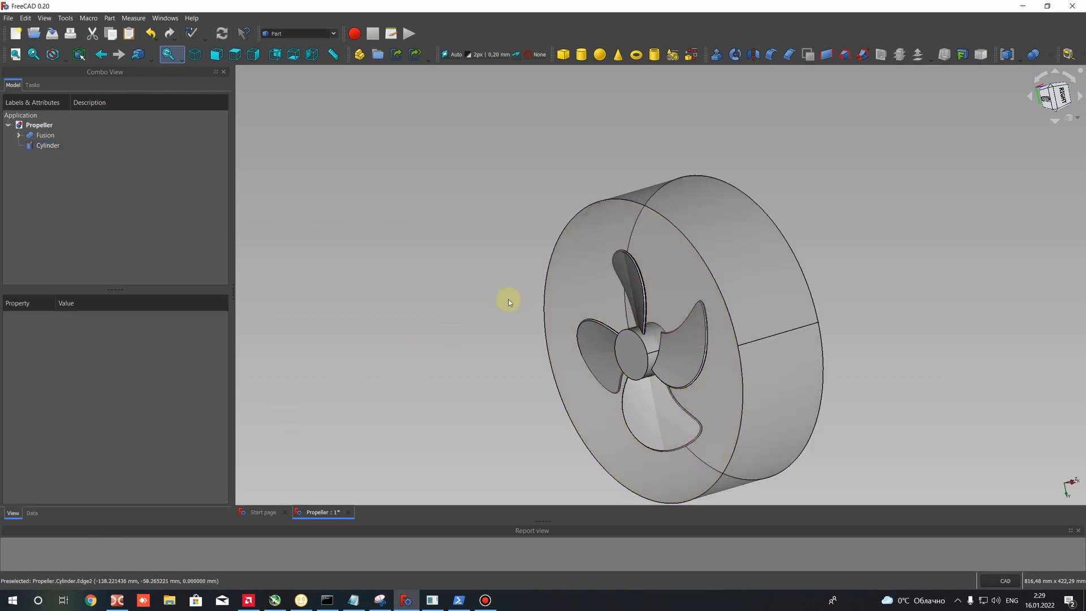
- Set the cylinder's placement position along z to -50 mm so it is centred on the propeller
middle_drag(519, 337, 442, 282)
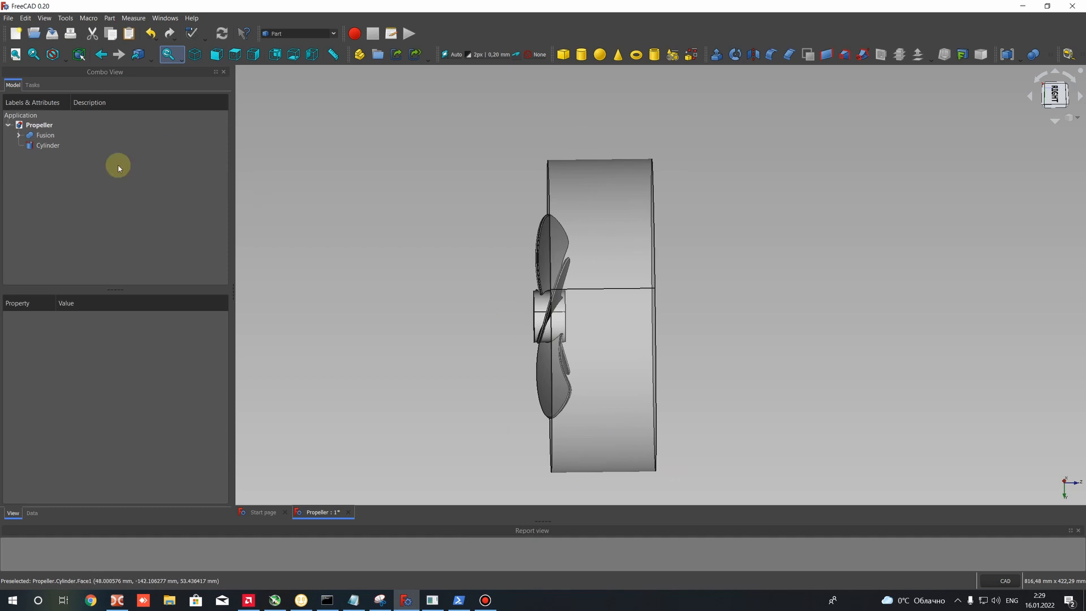
click(47, 145)
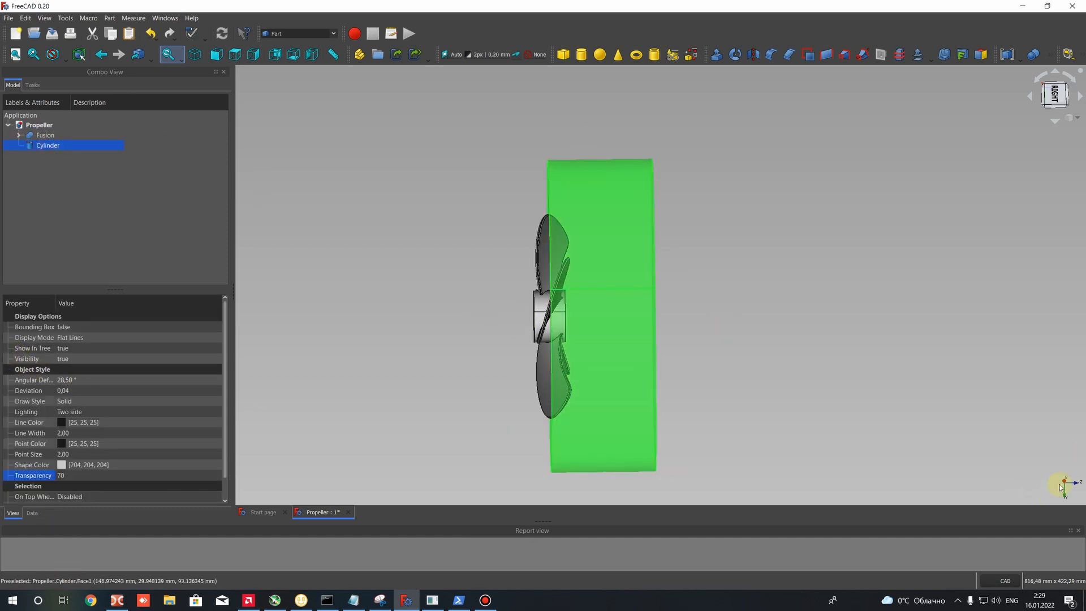
click(32, 513)
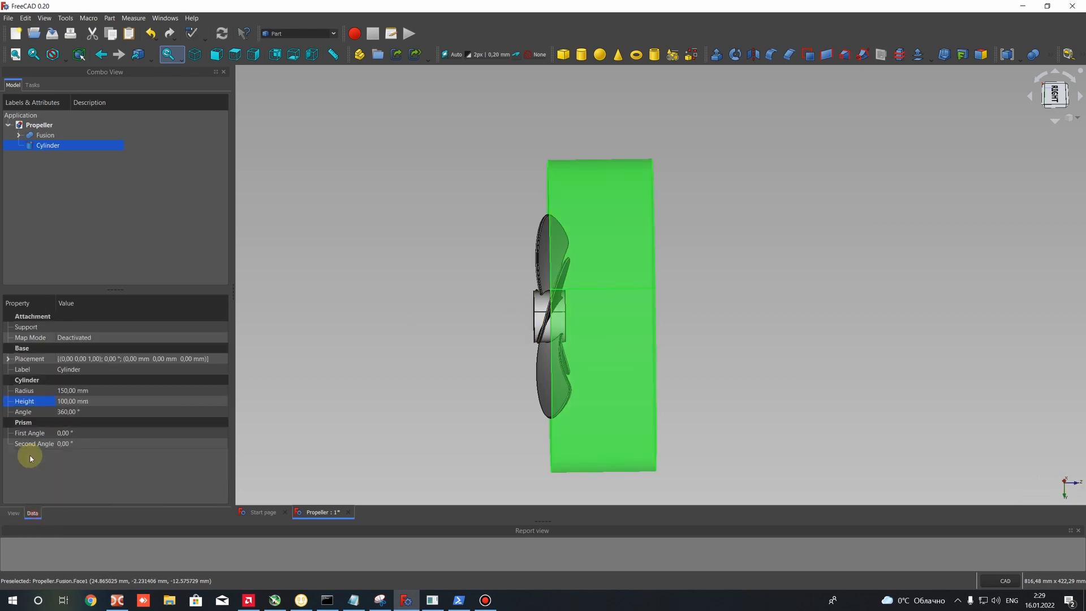
double_click(17, 362)
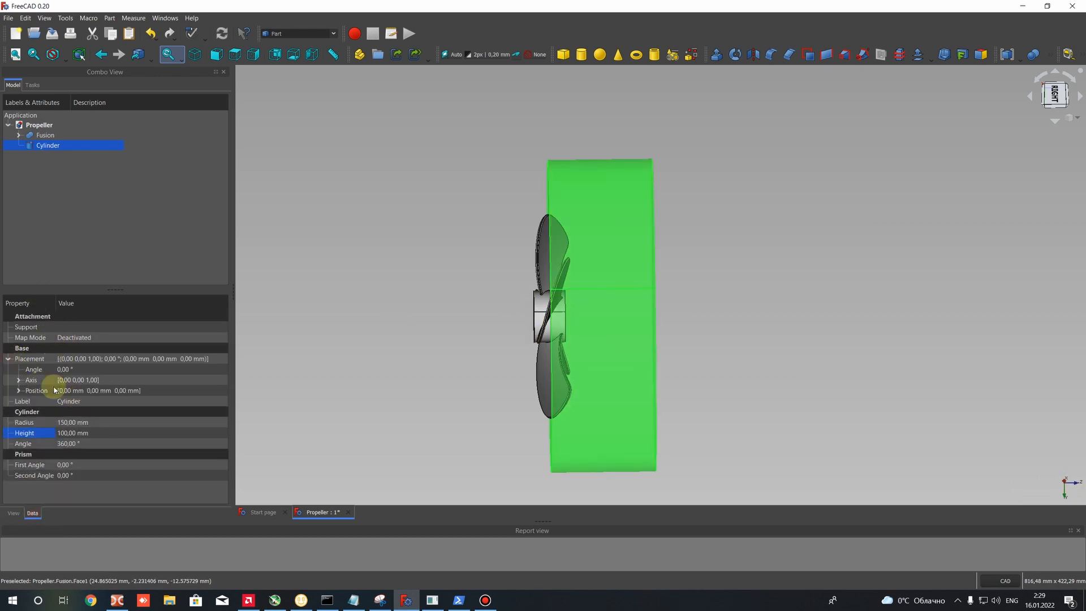
click(18, 380)
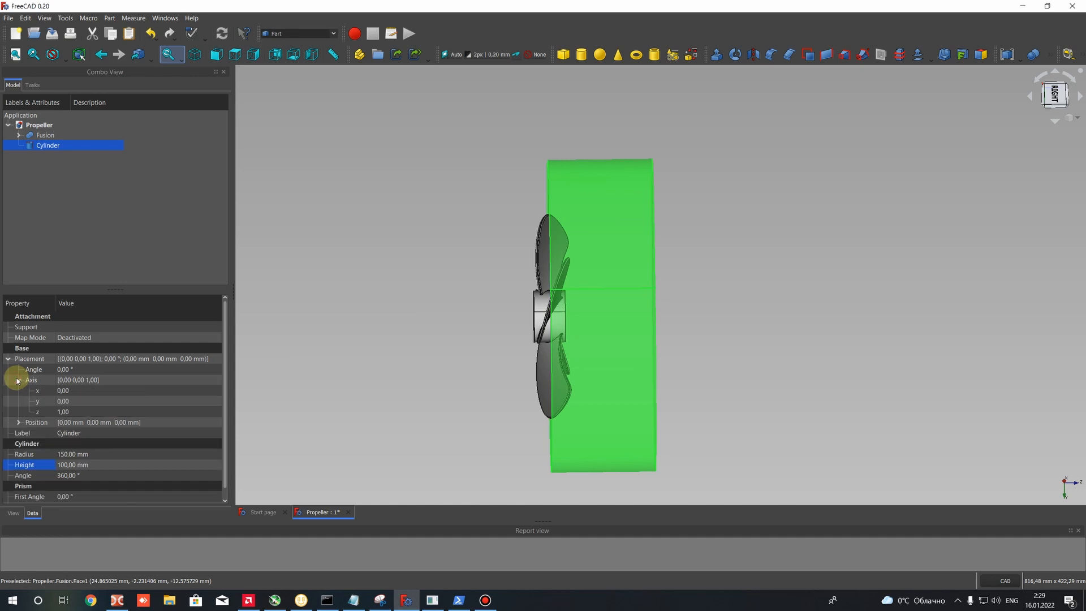
click(18, 380)
double_click(34, 390)
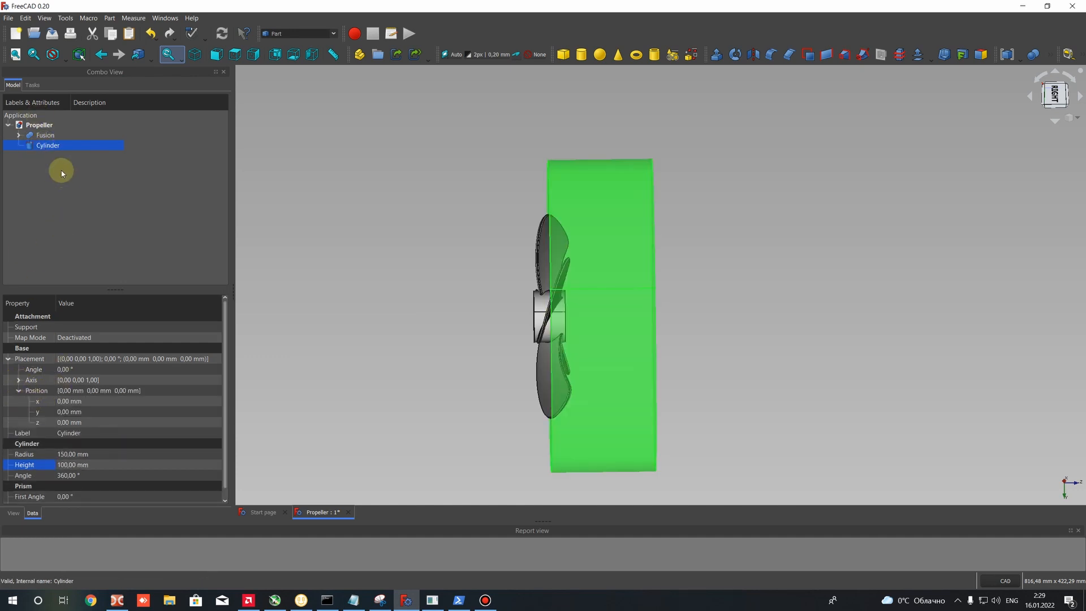
click(67, 424)
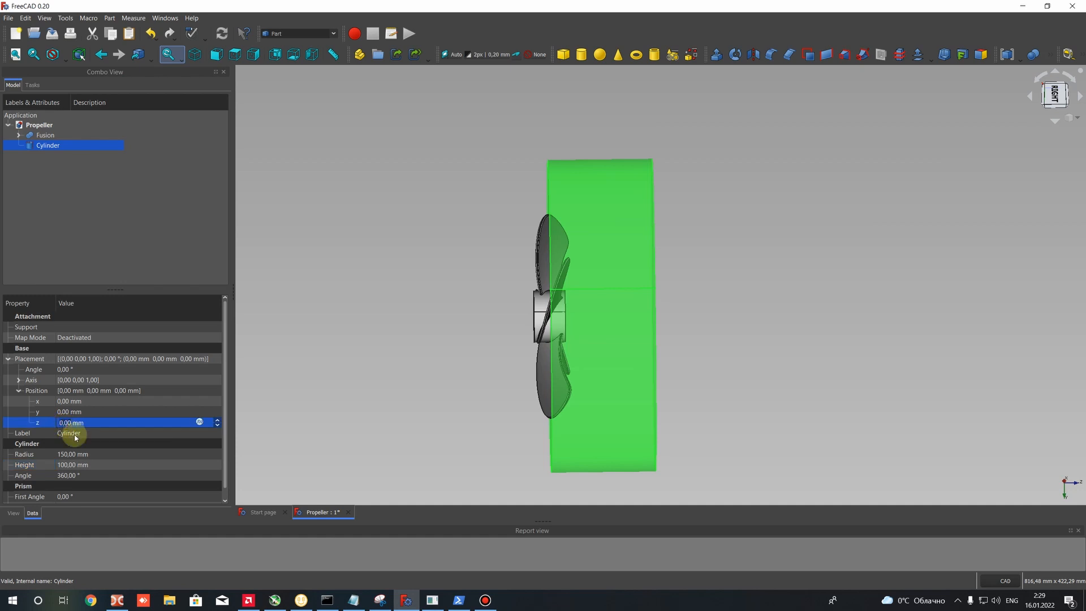
text(-50)
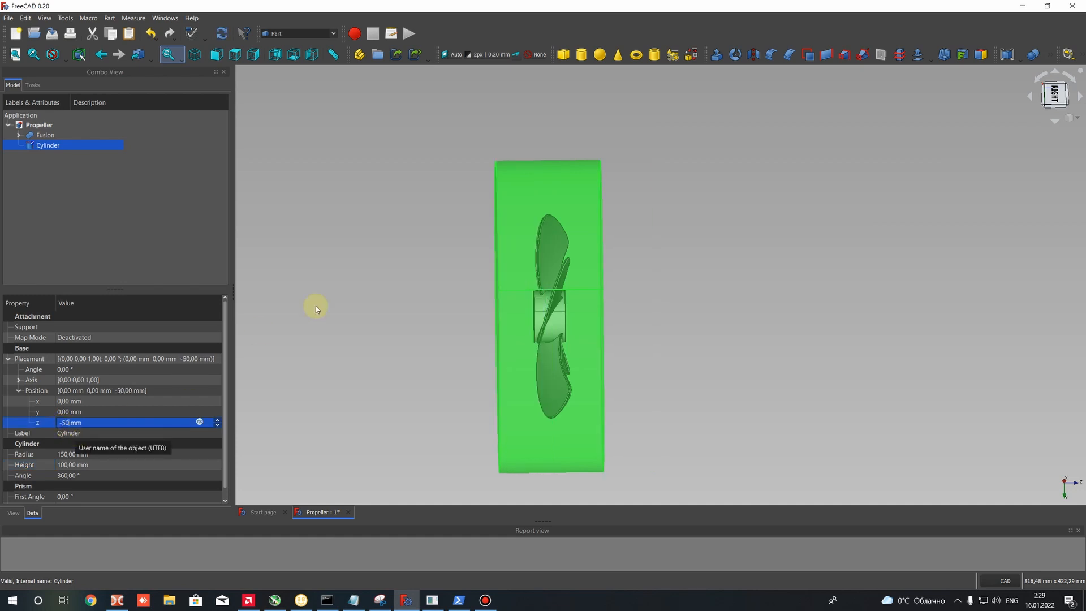
scroll(568, 274, up, 3)
scroll(541, 195, down, 2)
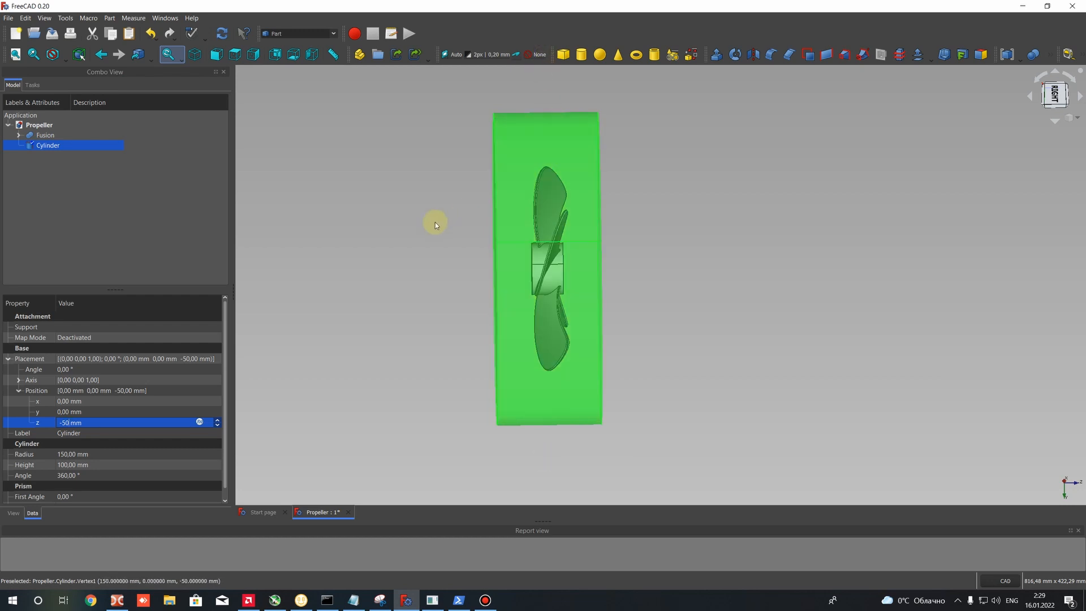
middle_drag(408, 247, 475, 249)
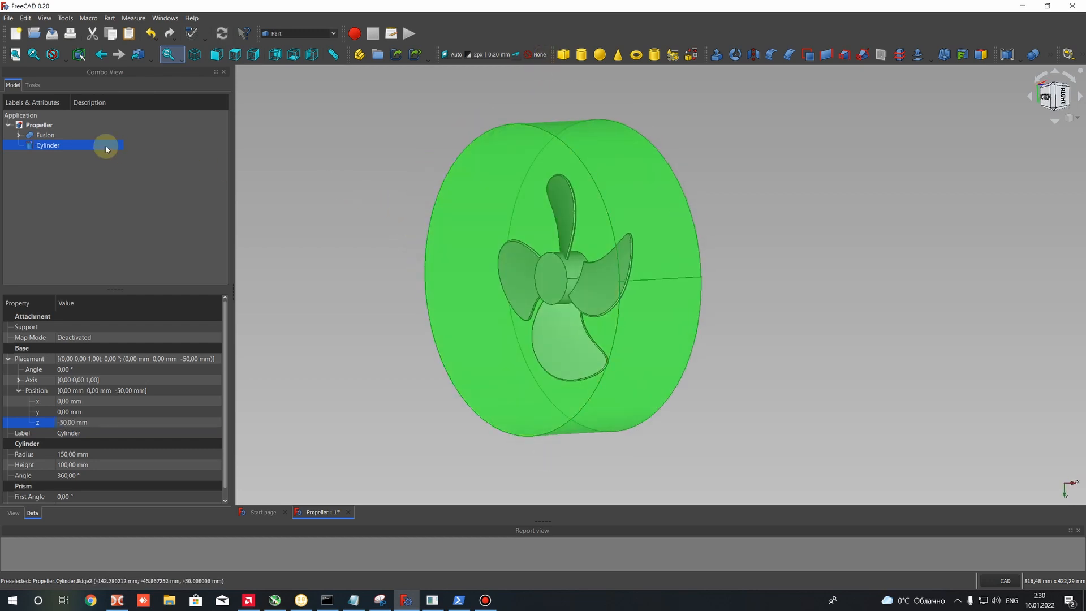
click(46, 136)
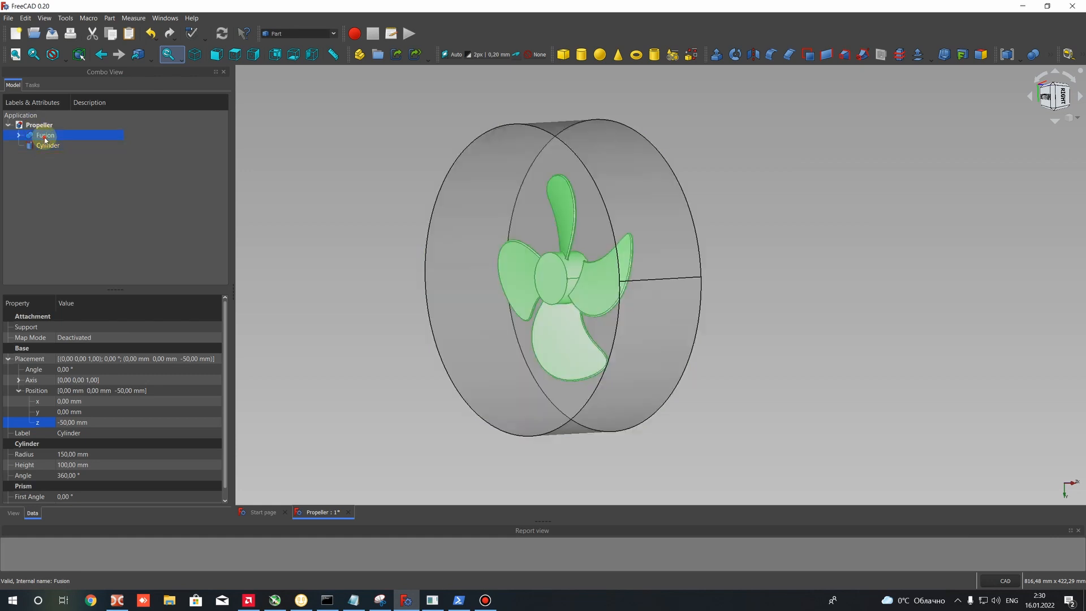
click(47, 146)
right_click(47, 147)
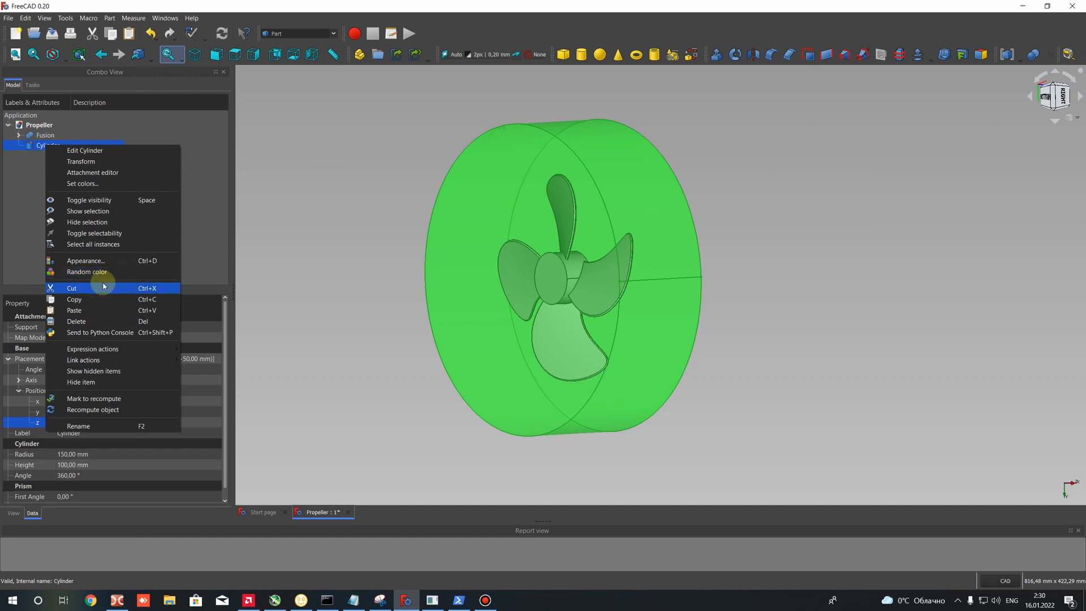
click(790, 161)
- Duplicate the cylinder around the propeller by copying and pasting it in the same document
click(46, 145)
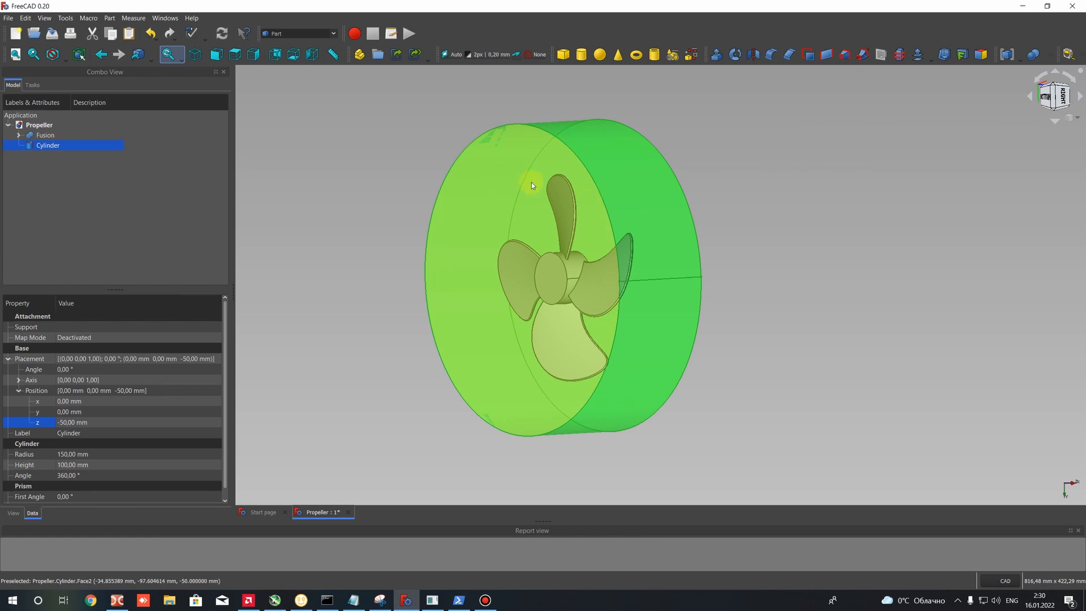
right_click(53, 150)
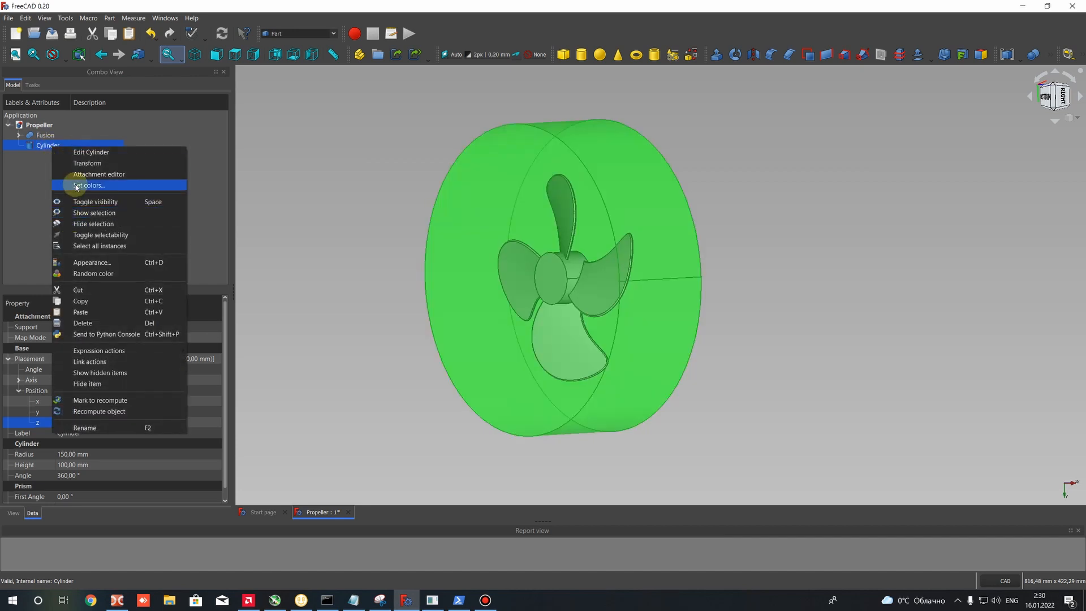
click(42, 148)
right_click(41, 148)
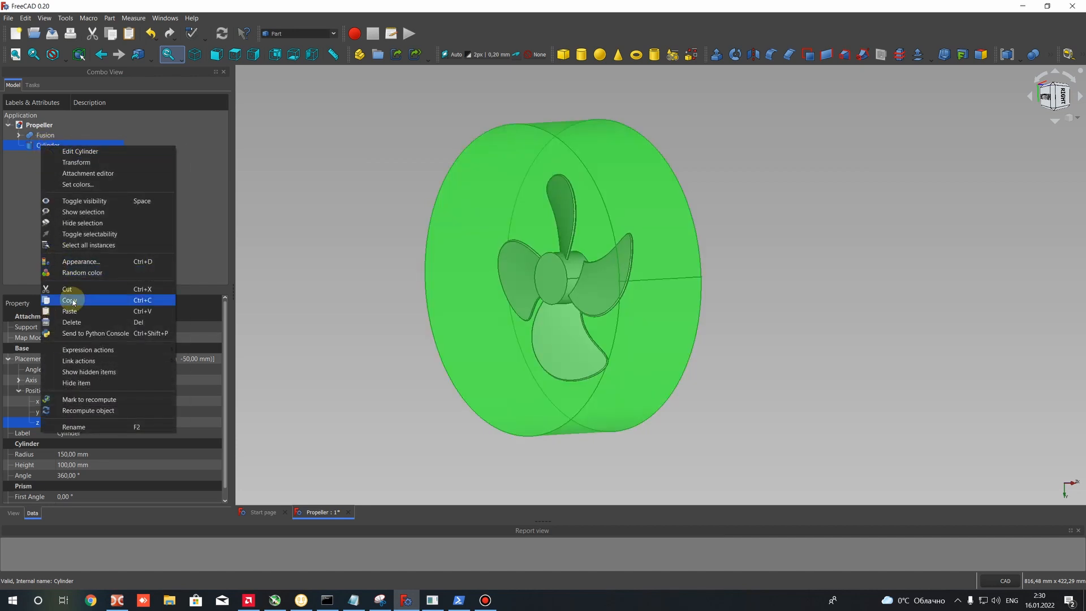
click(73, 302)
right_click(50, 146)
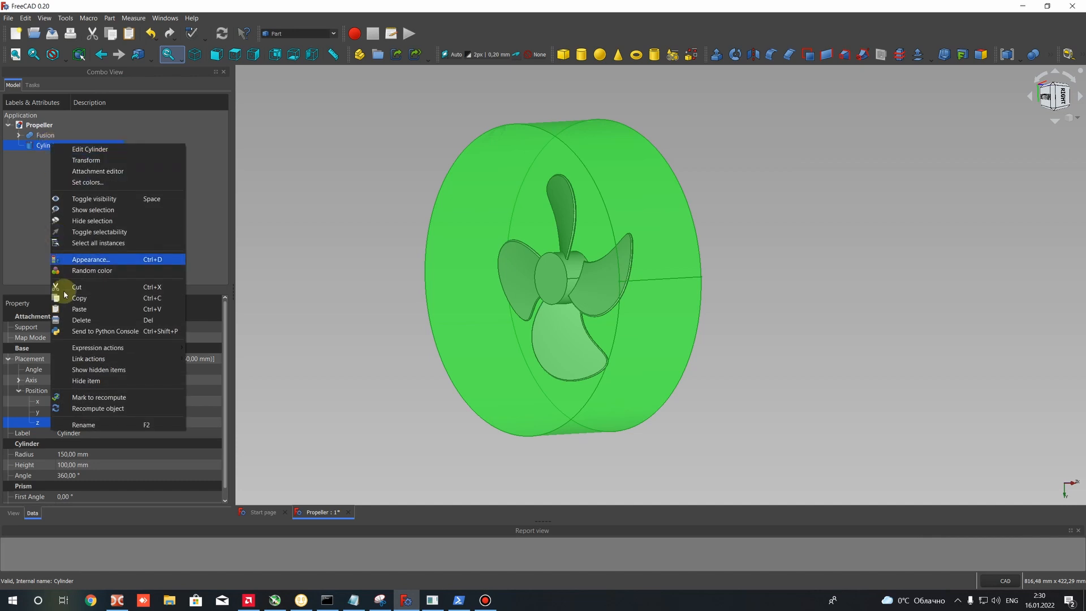
click(77, 309)
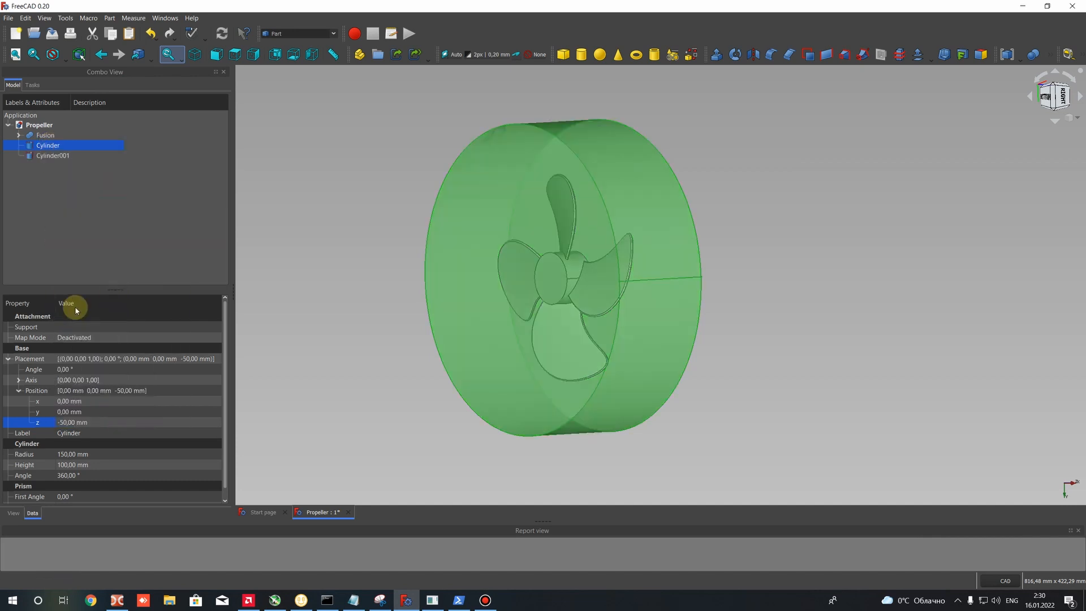
- Try a radius of 600 mm on the copied cylinder, and set it to 500 mm instead
click(54, 156)
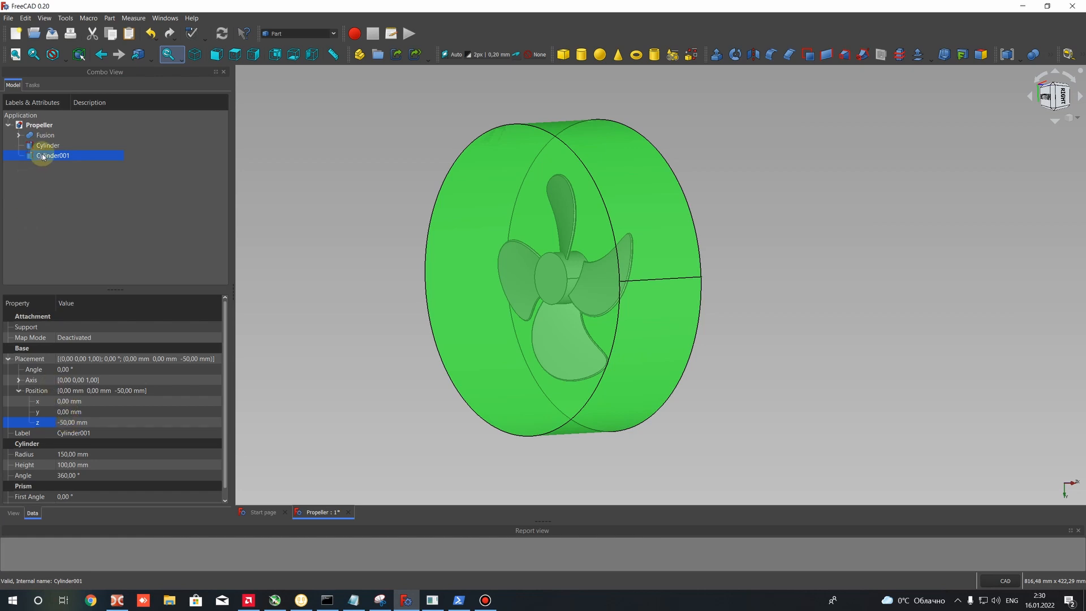
scroll(40, 421, down, 1)
click(68, 446)
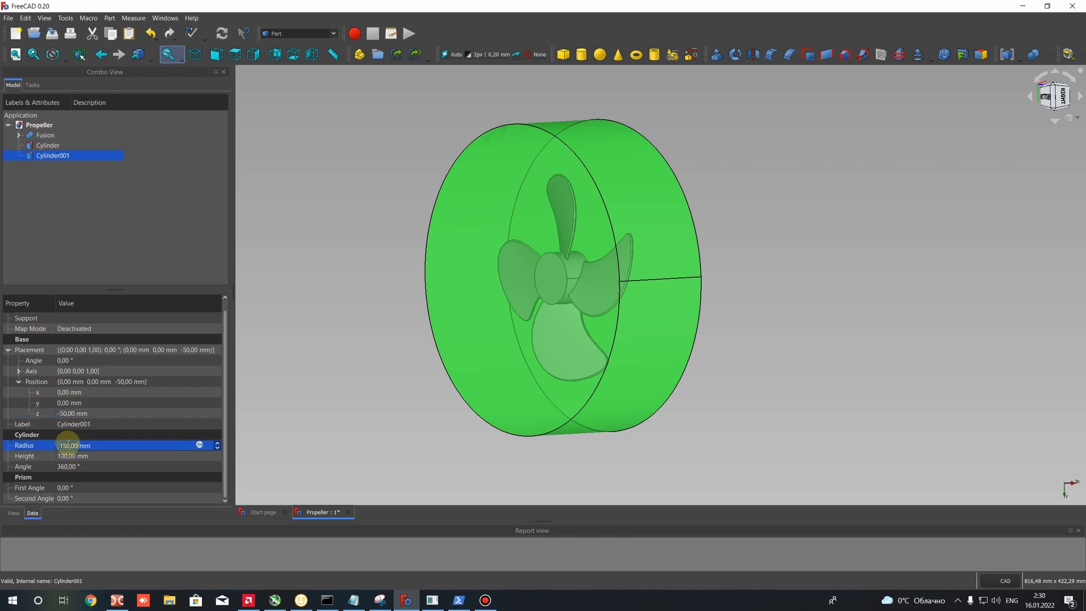
text(600)
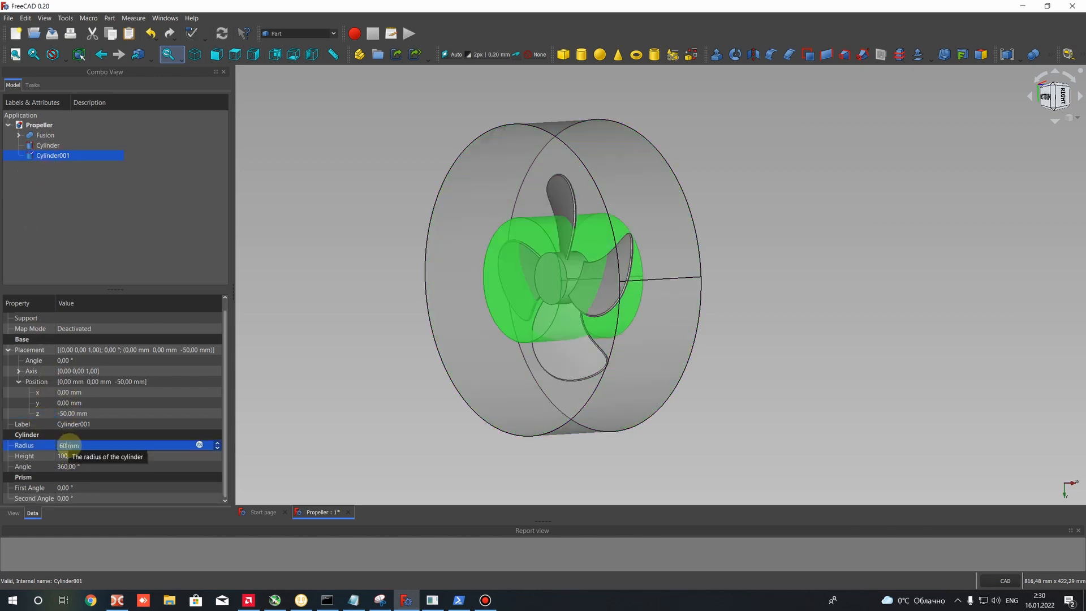
scroll(449, 276, down, 8)
scroll(449, 276, up, 5)
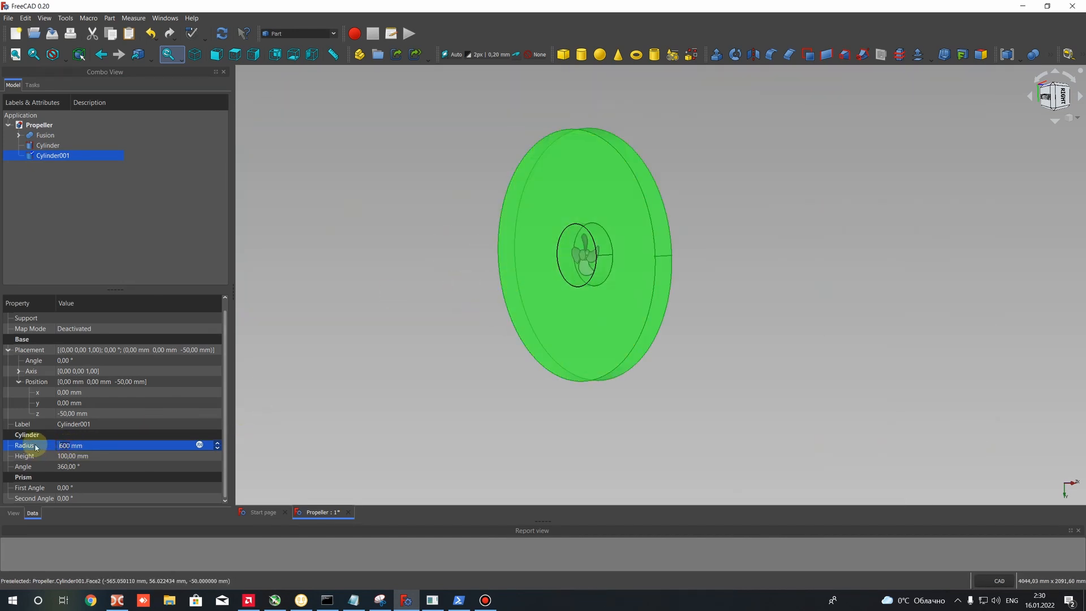
text(500)
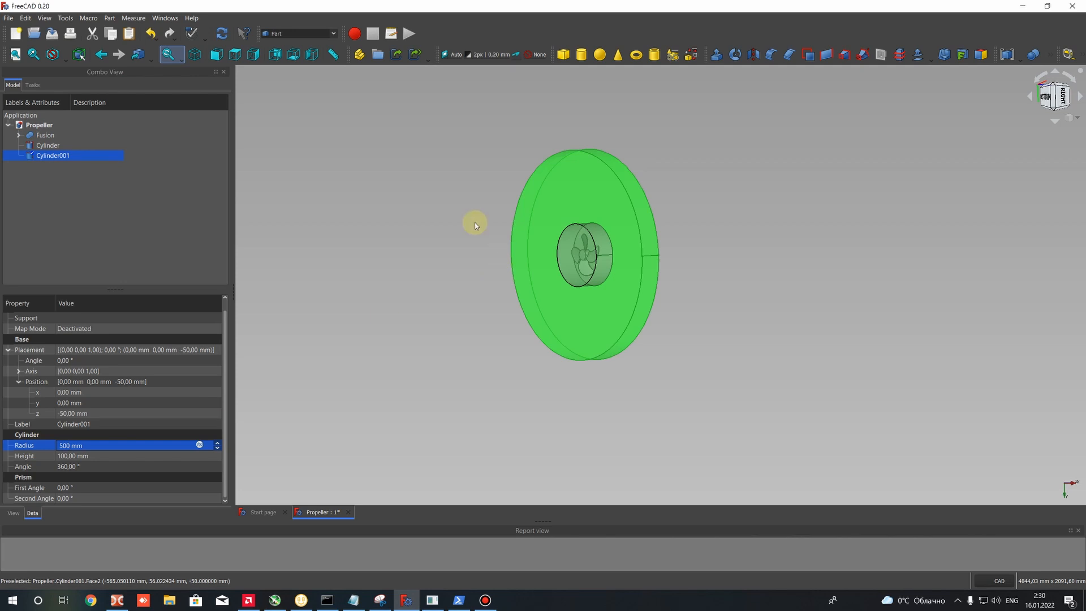
middle_drag(501, 241, 547, 204)
scroll(547, 203, up, 4)
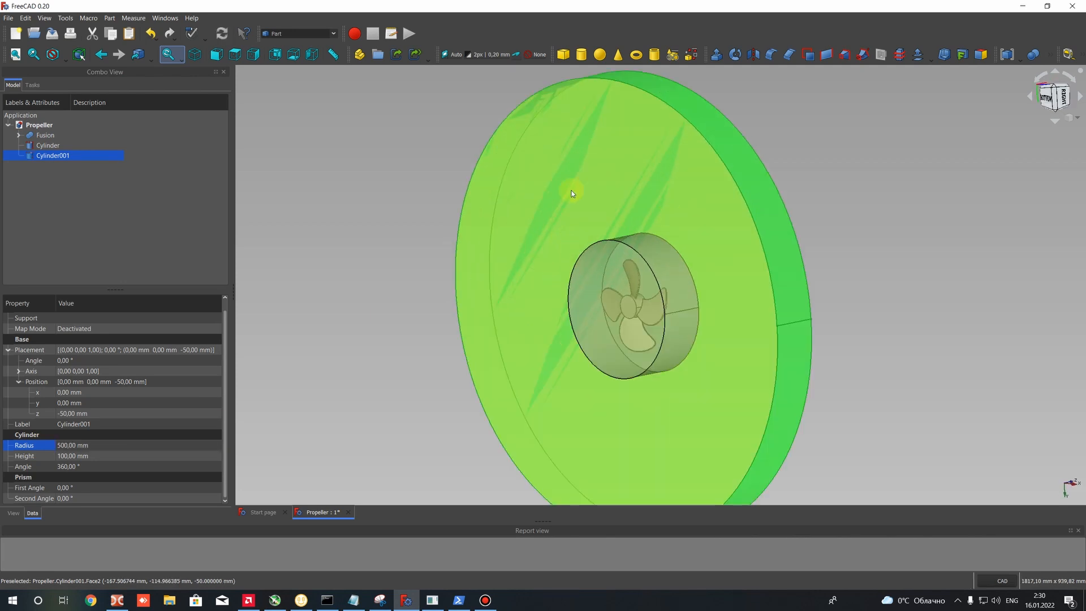
- Set the copied cylinder's height to 700 mm
scroll(573, 193, down, 2)
click(63, 456)
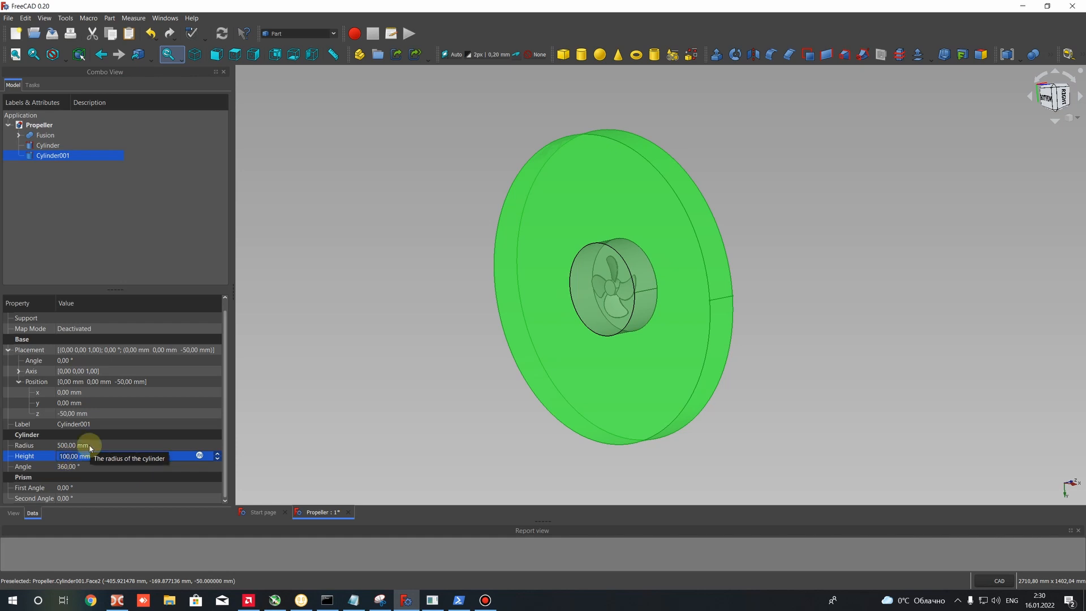
text(700)
scroll(431, 253, down, 2)
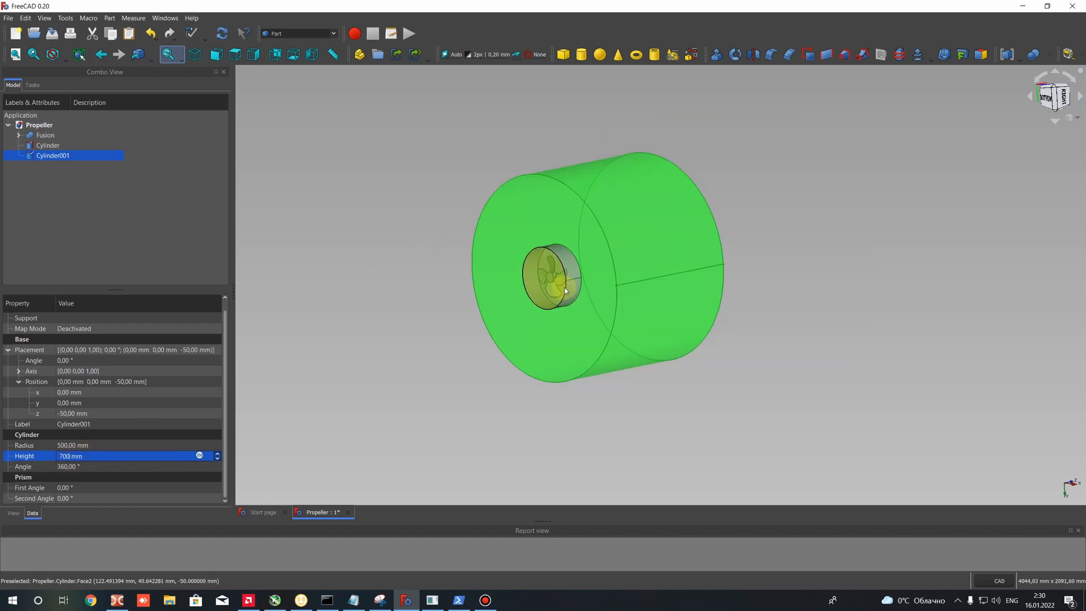
- Set the large cylinder's z position to -350 mm to centre it around the propeller, and clear the selection
middle_drag(564, 290, 427, 286)
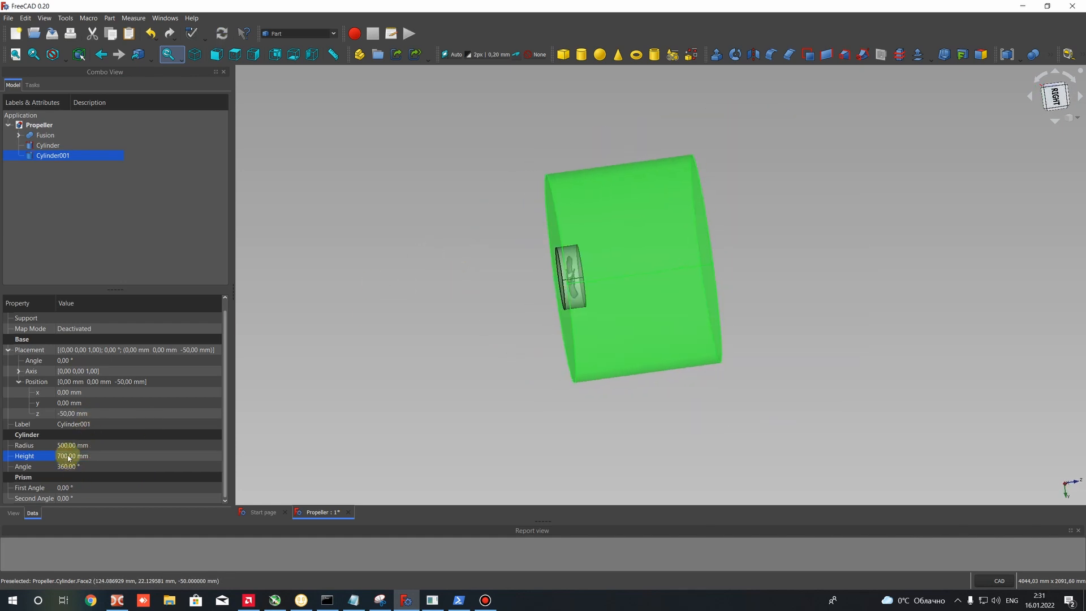
click(69, 414)
middle_drag(574, 295, 532, 290)
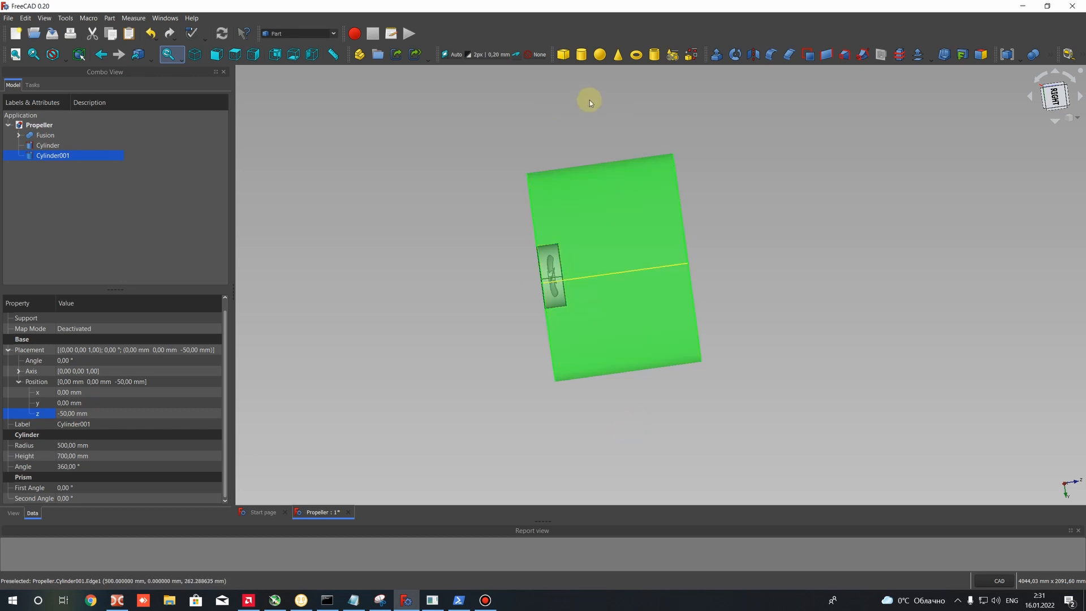
click(63, 413)
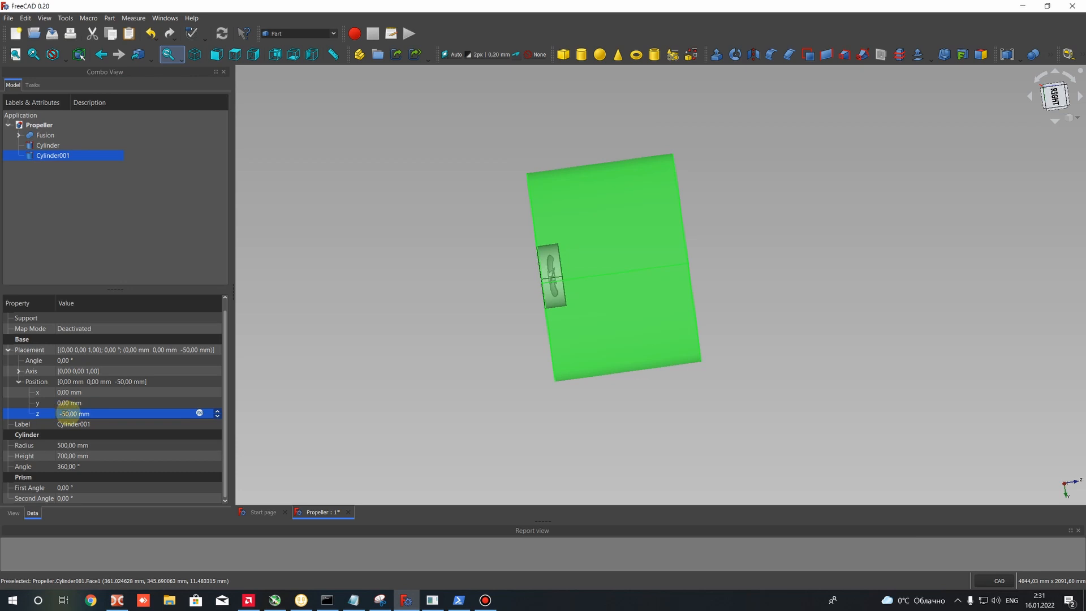
scroll(68, 412, up, 15)
text(0)
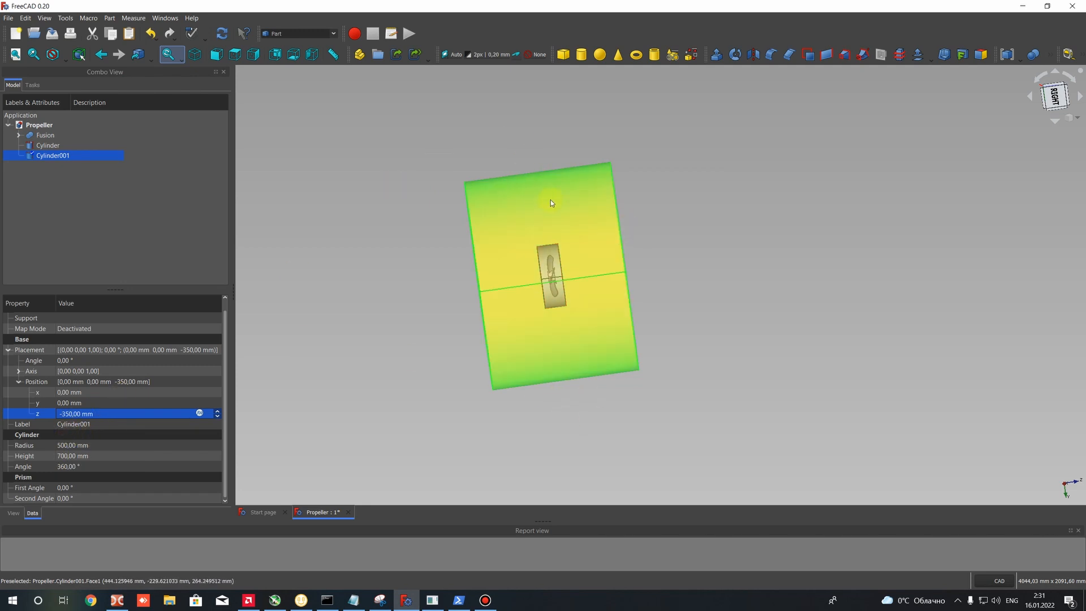
middle_drag(421, 253, 479, 281)
click(375, 206)
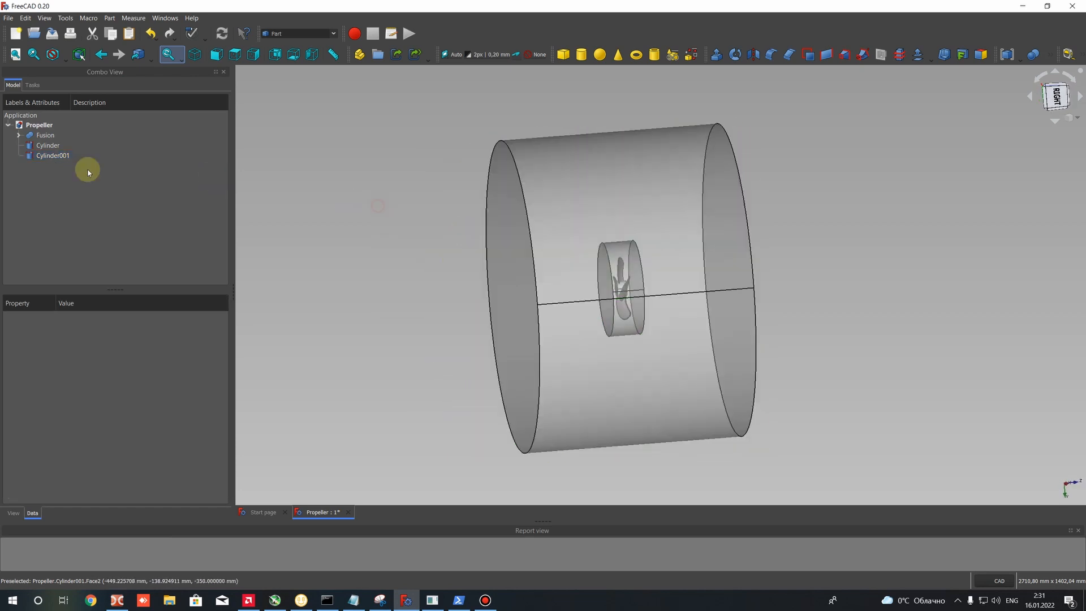
- Subtract the propeller fusion from the small inner cylinder with a Boolean cut, and select the resulting body
click(52, 145)
click(346, 194)
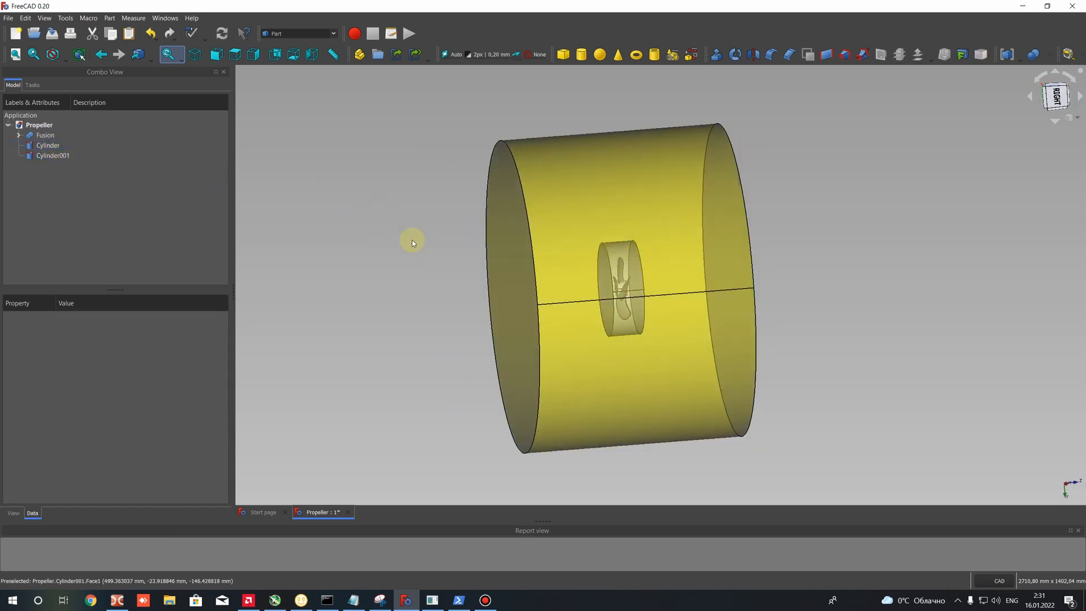
click(48, 145)
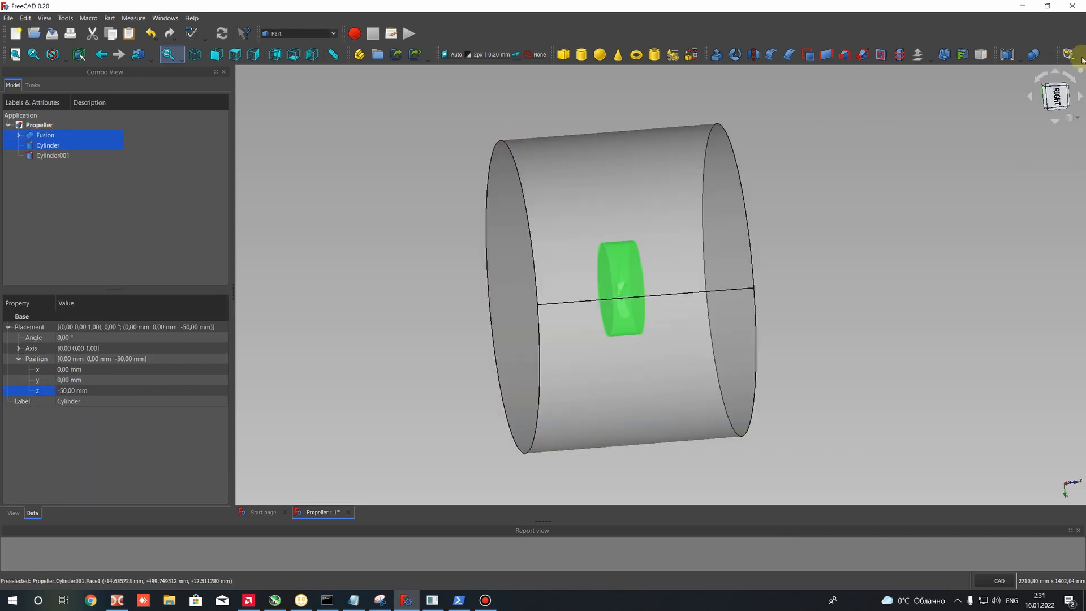
click(1049, 54)
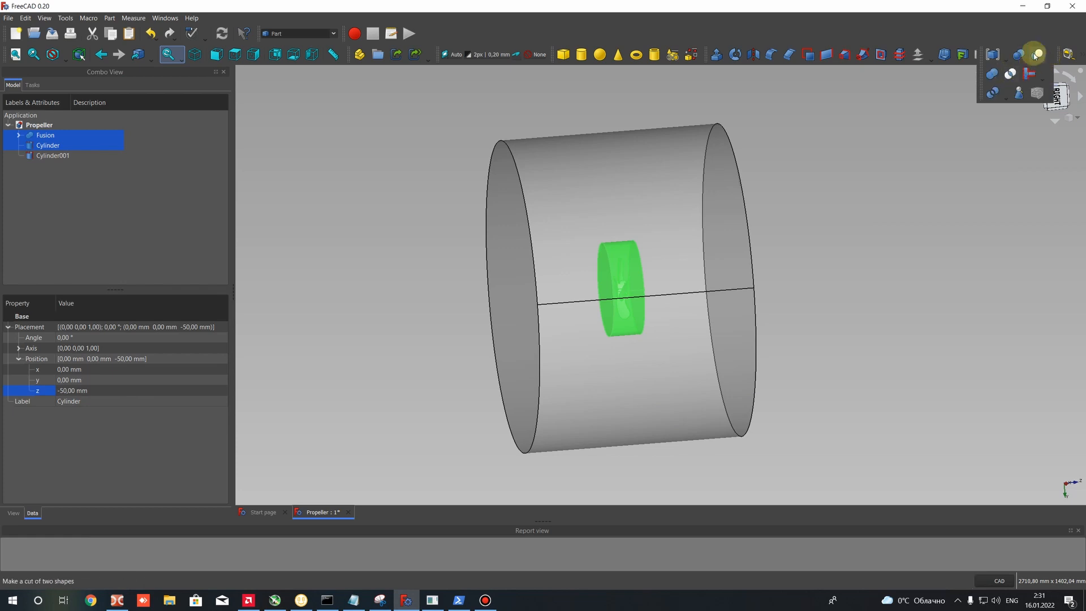
click(1035, 55)
scroll(650, 300, up, 5)
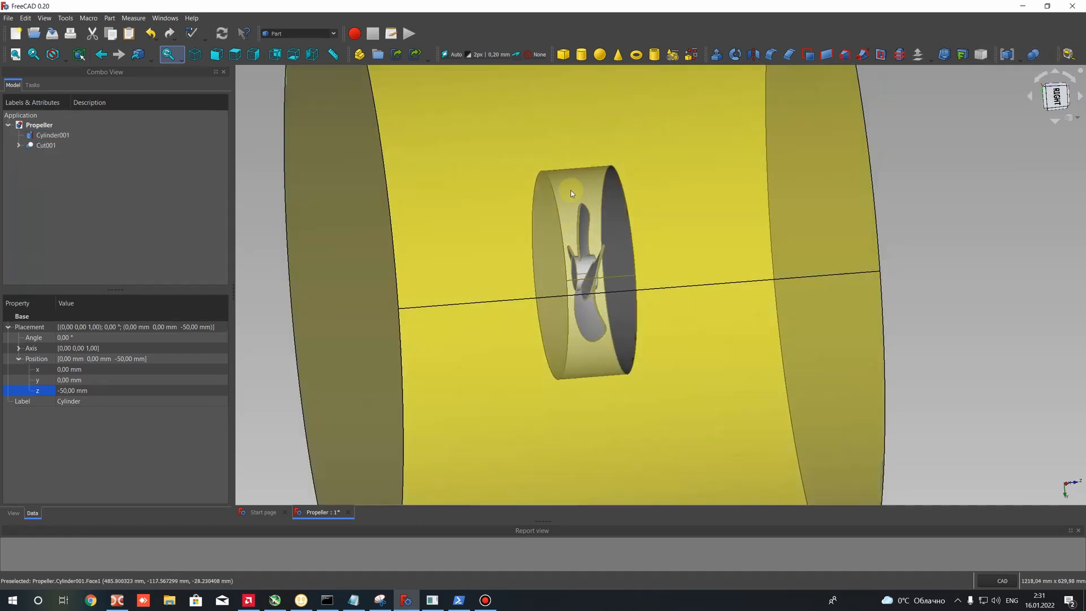
click(46, 145)
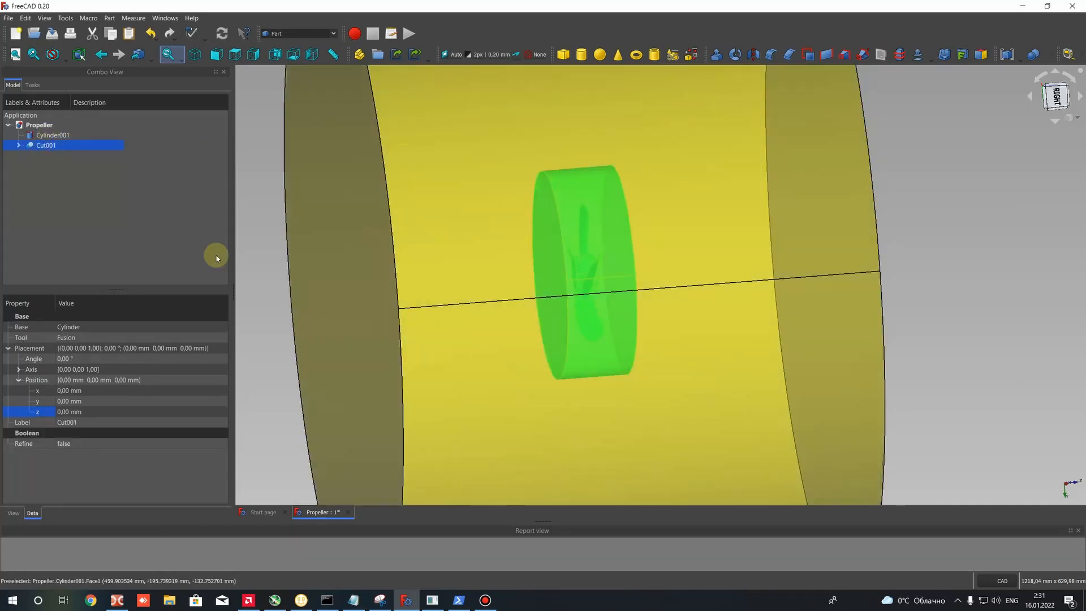
- Expand the propeller cut body in the model tree, select its small source cylinder, and clear the selection
scroll(599, 216, down, 5)
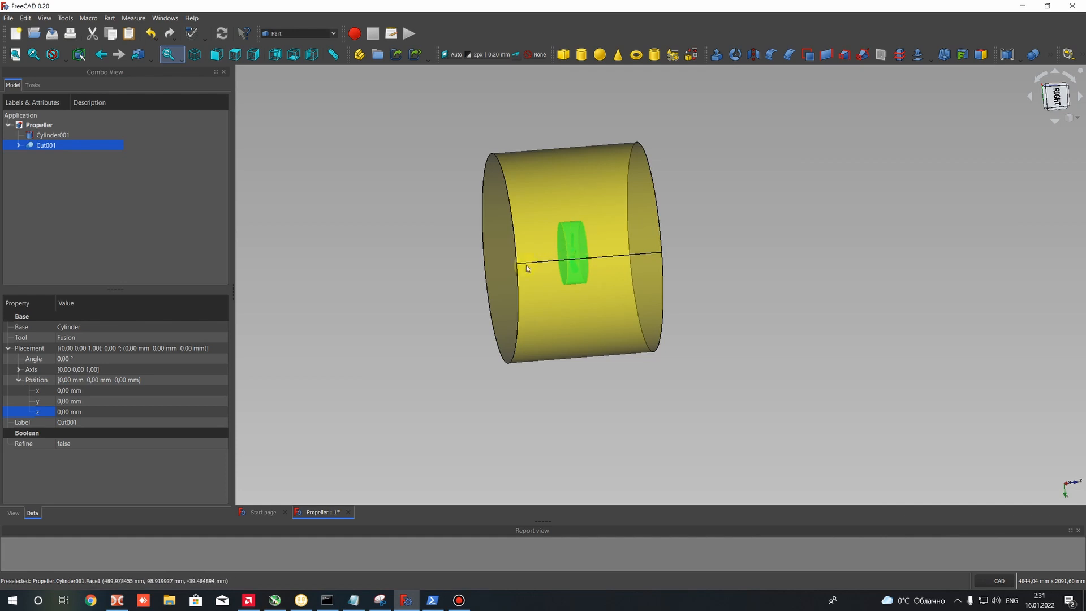
click(534, 137)
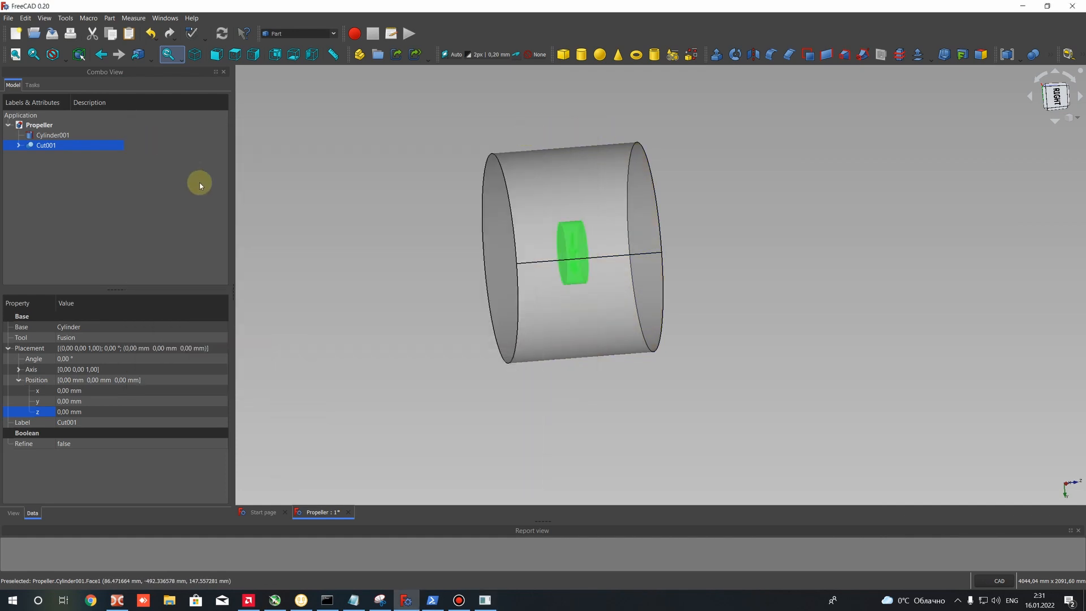
click(45, 135)
click(350, 180)
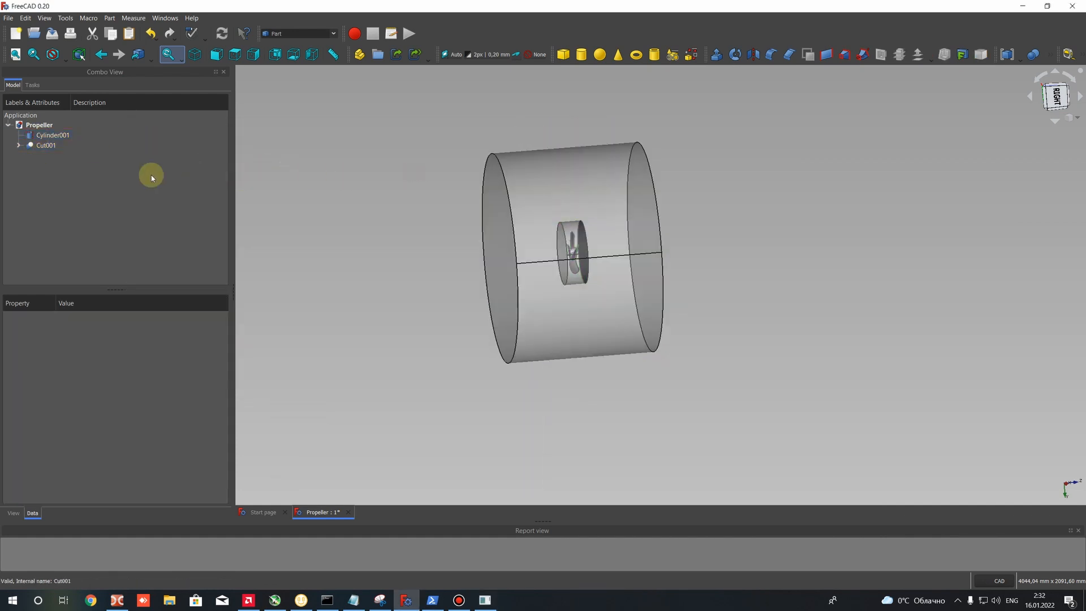
click(37, 136)
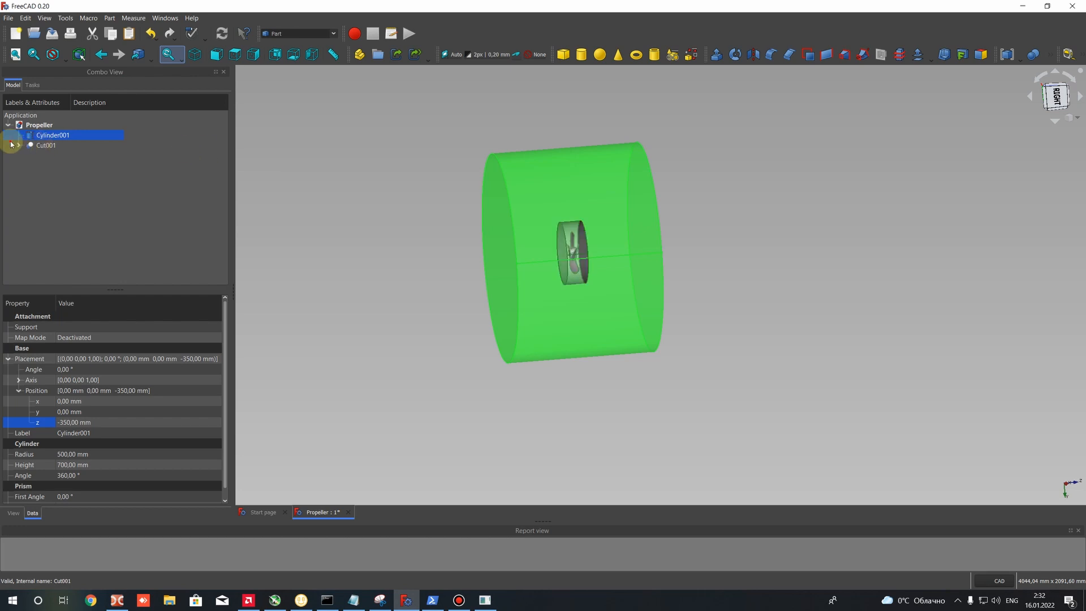
click(39, 145)
click(19, 145)
click(55, 166)
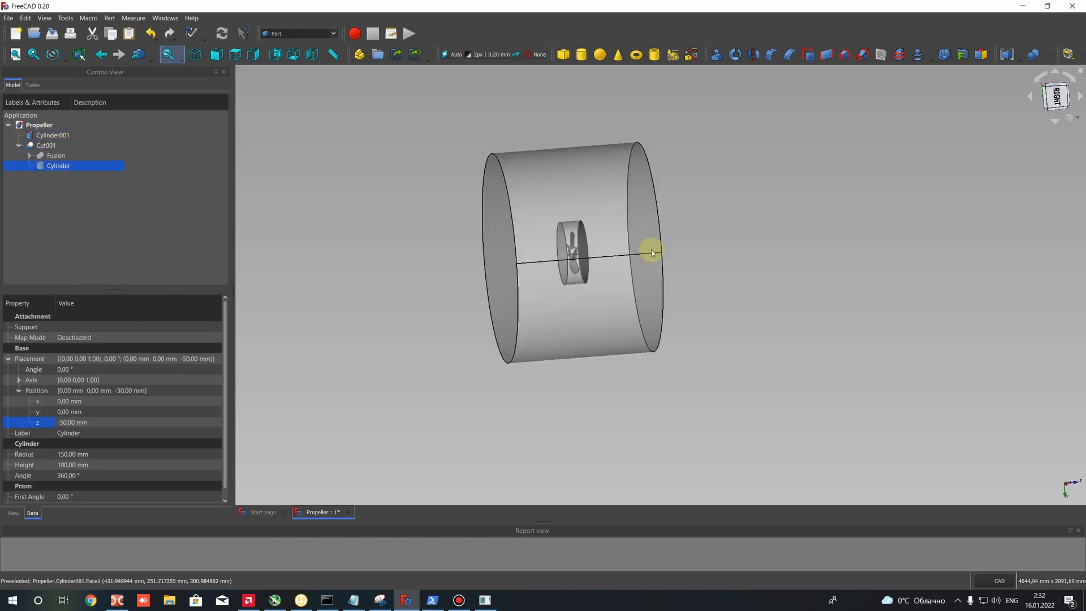
click(335, 206)
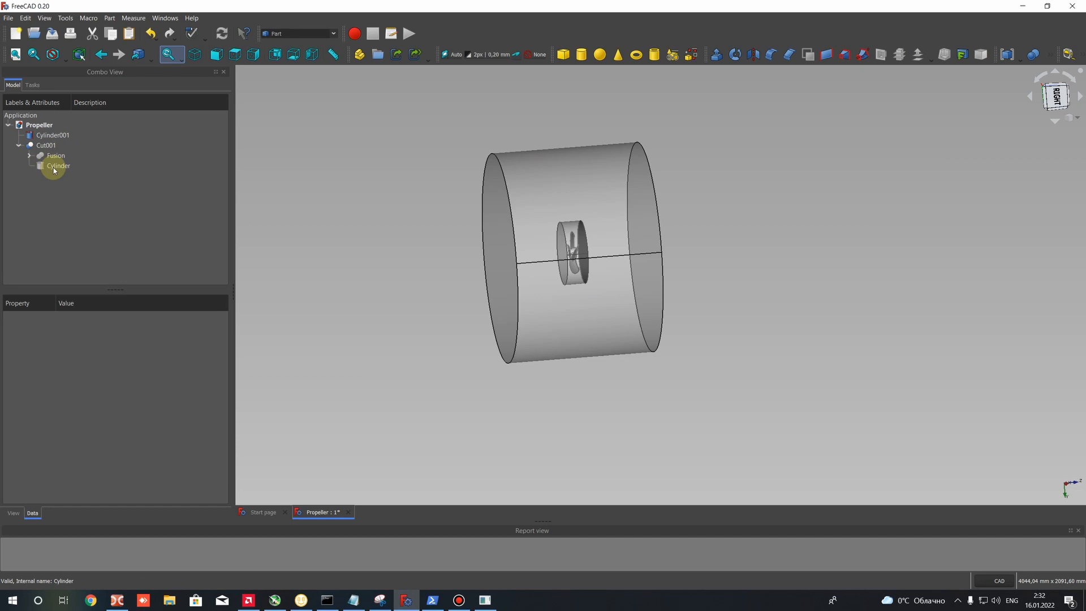
- Subtract the small source cylinder from the large outer cylinder with a Boolean cut
click(54, 167)
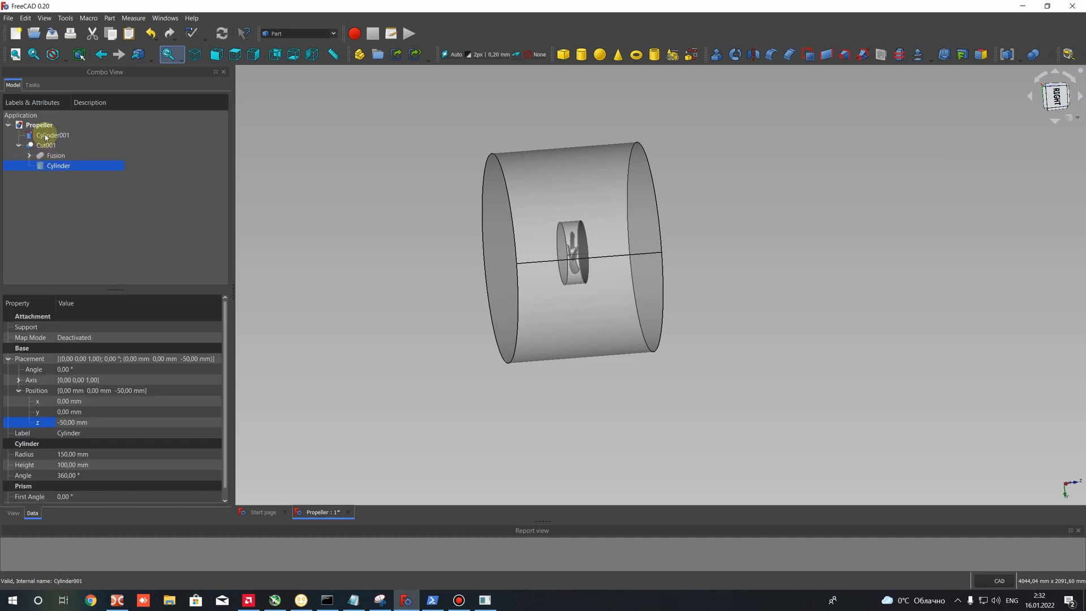
click(272, 180)
click(45, 132)
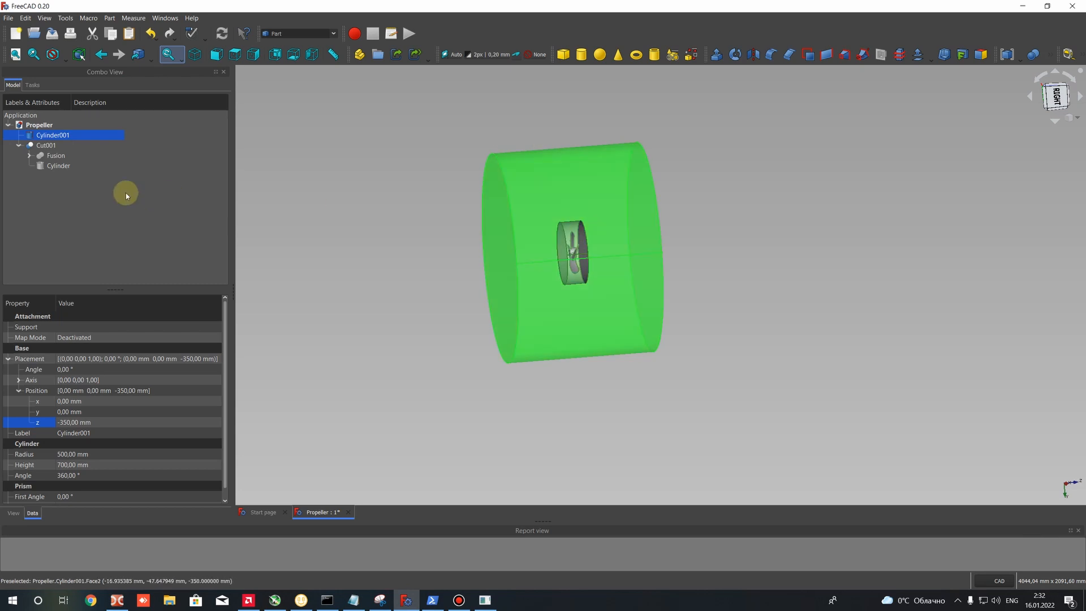
ctrl+click(59, 166)
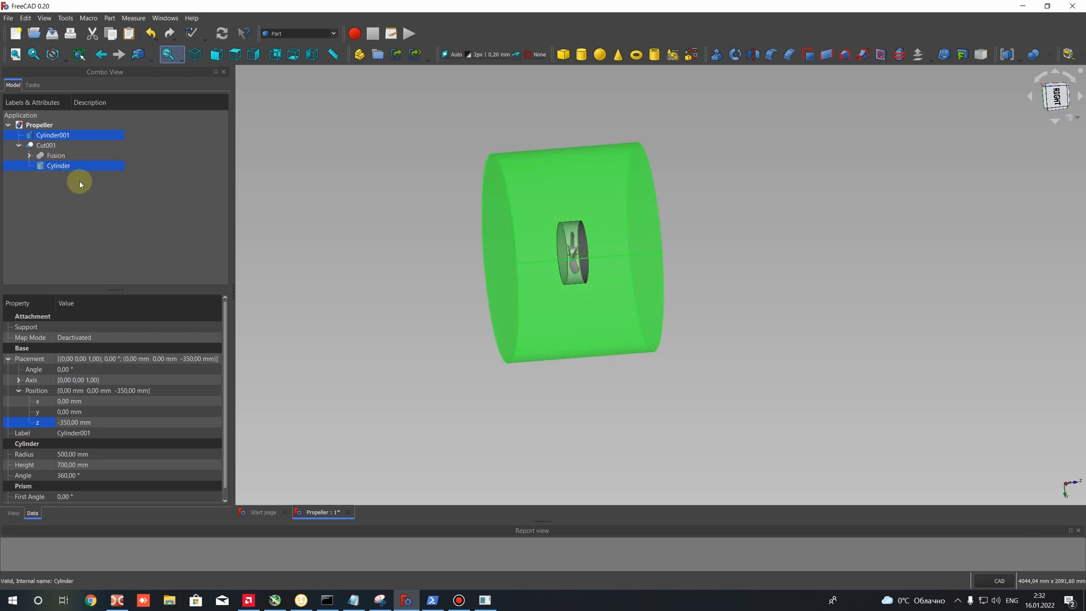
click(1039, 56)
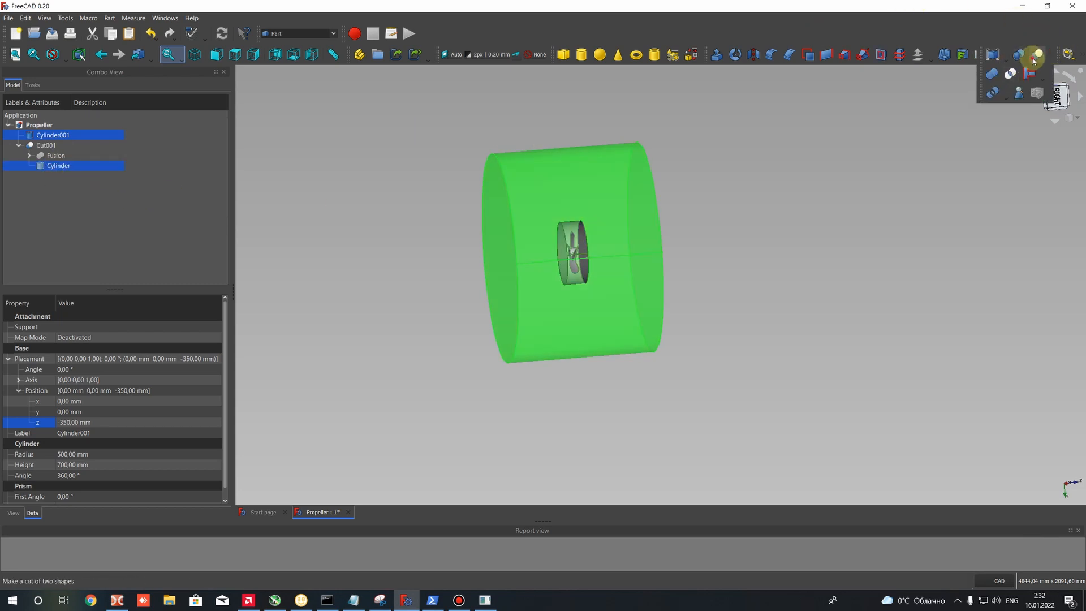
click(1033, 59)
click(43, 165)
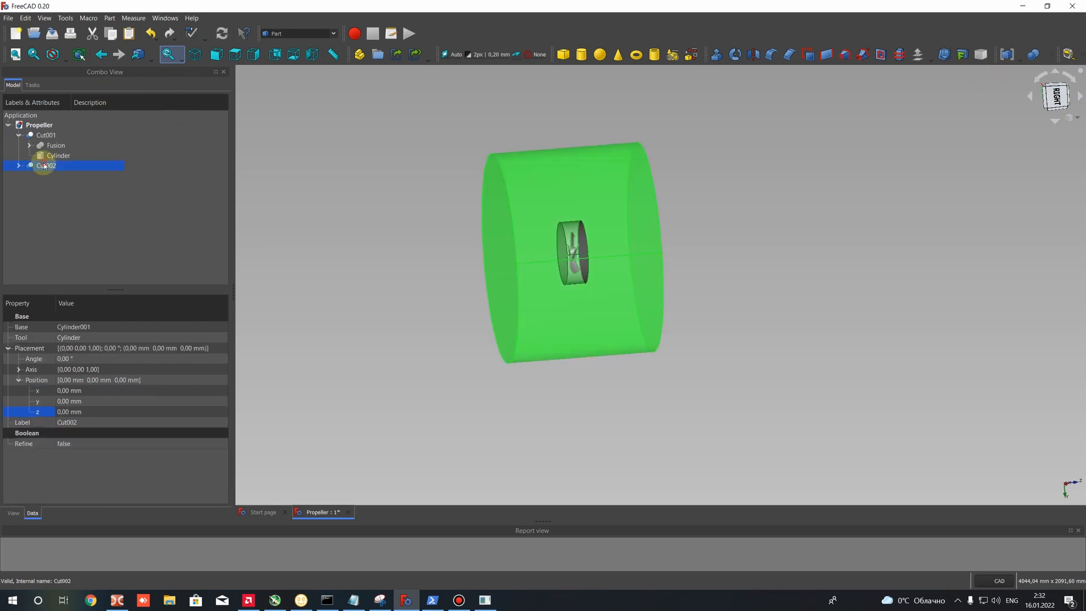
- Hide the inner propeller cut body to inspect the cavity in the outer domain, and show the inner body again
click(19, 135)
click(35, 135)
right_click(39, 139)
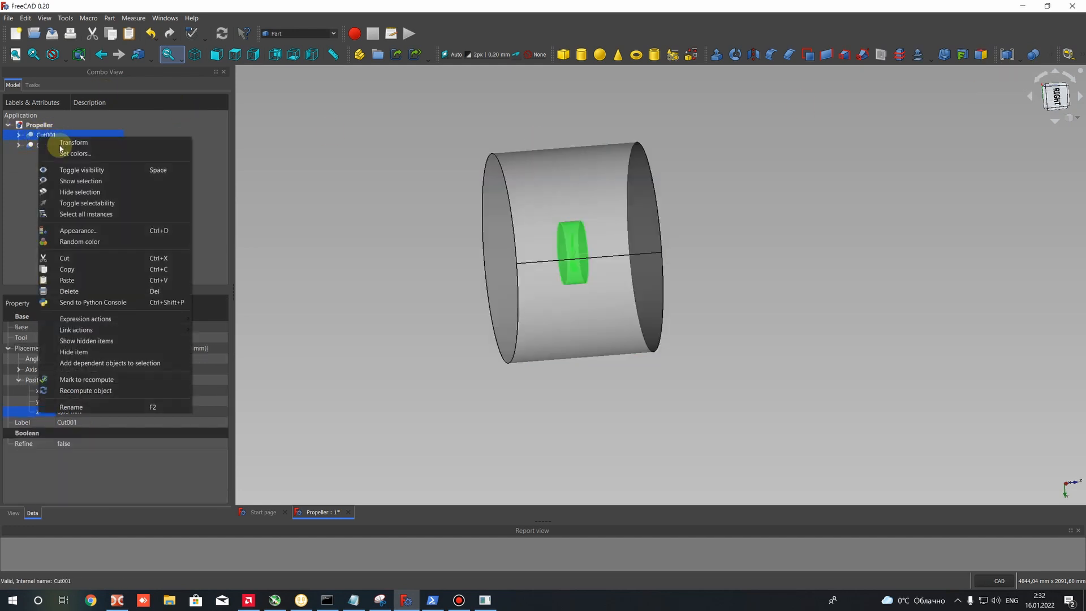
click(141, 170)
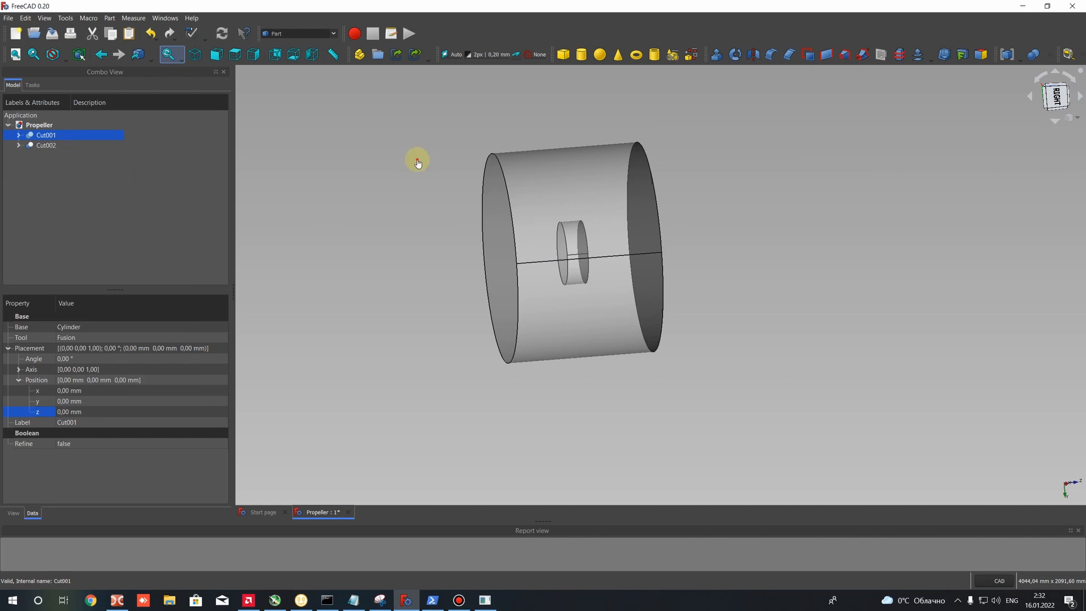
click(418, 160)
scroll(555, 301, up, 3)
middle_drag(581, 274, 548, 243)
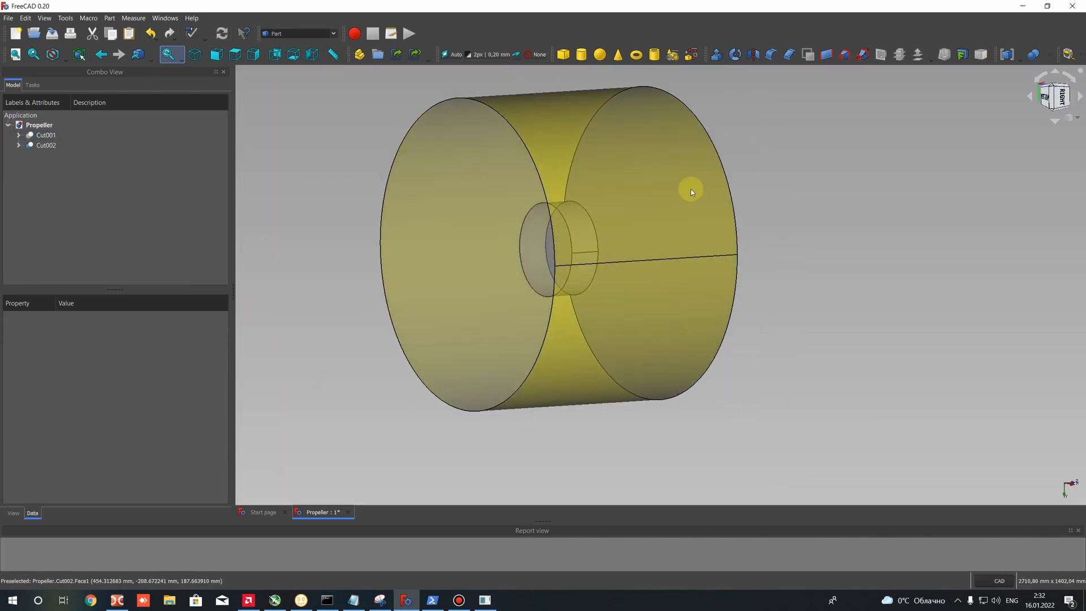
middle_drag(783, 179, 687, 183)
click(40, 145)
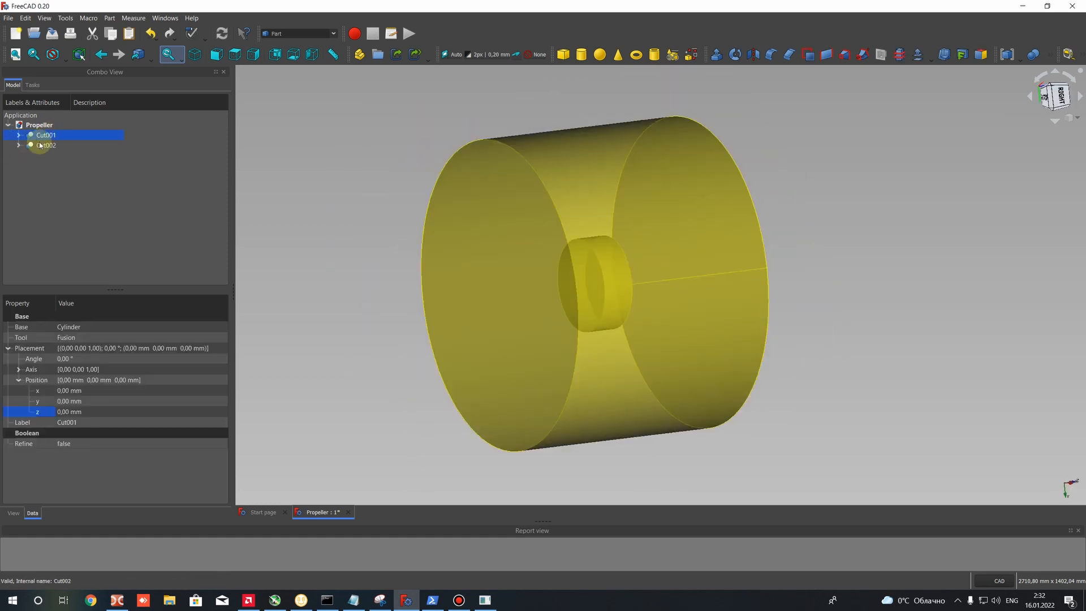
click(46, 135)
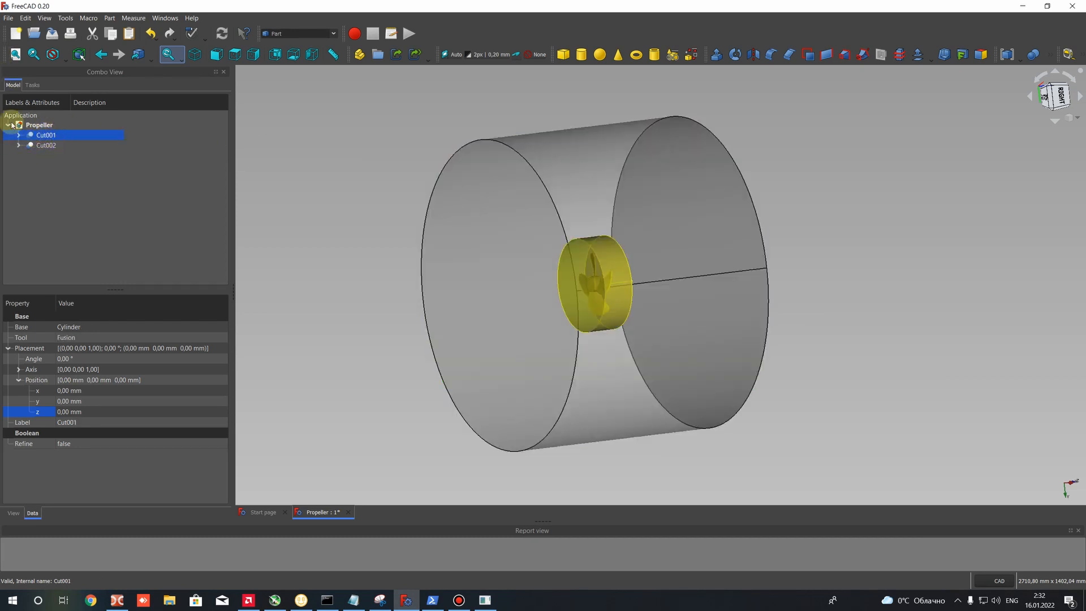
- Export the inner propeller cut body to the Salome_Mesh folder as the STEP file Propeller-Cut001
click(8, 17)
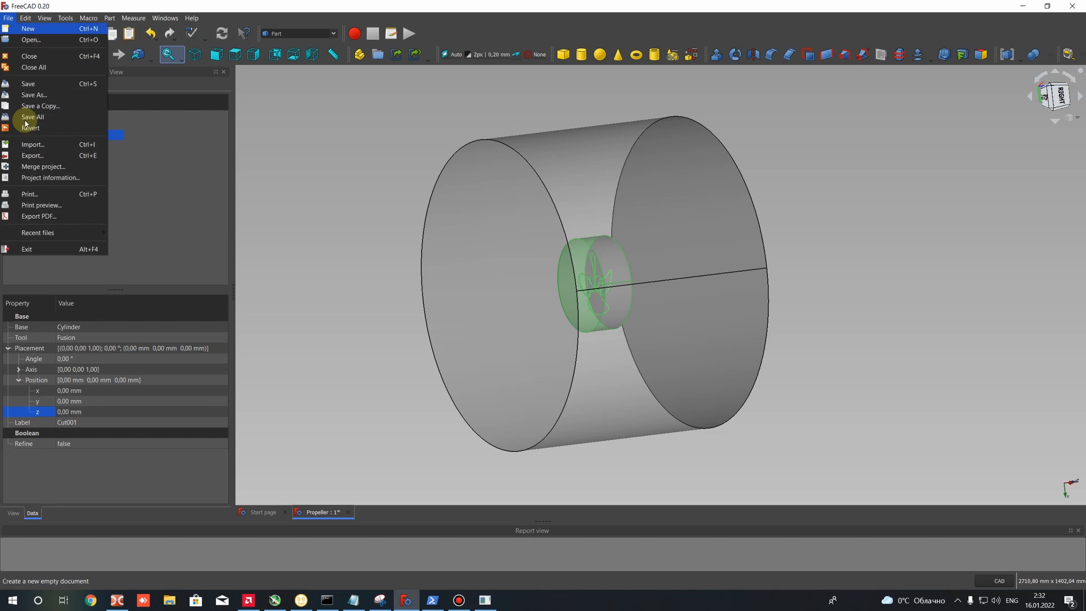
click(33, 156)
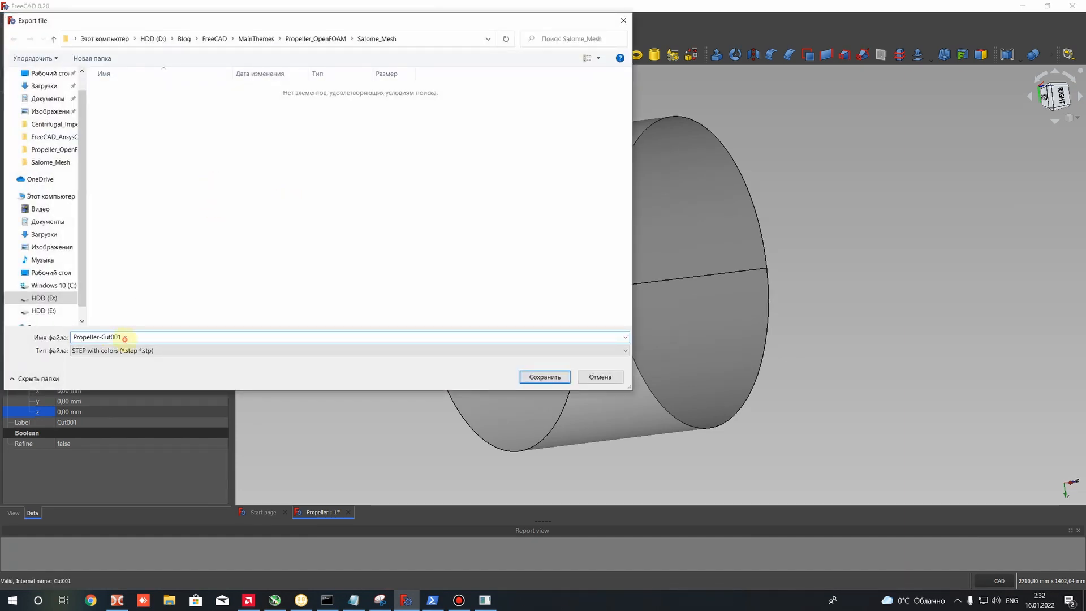
key(Return)
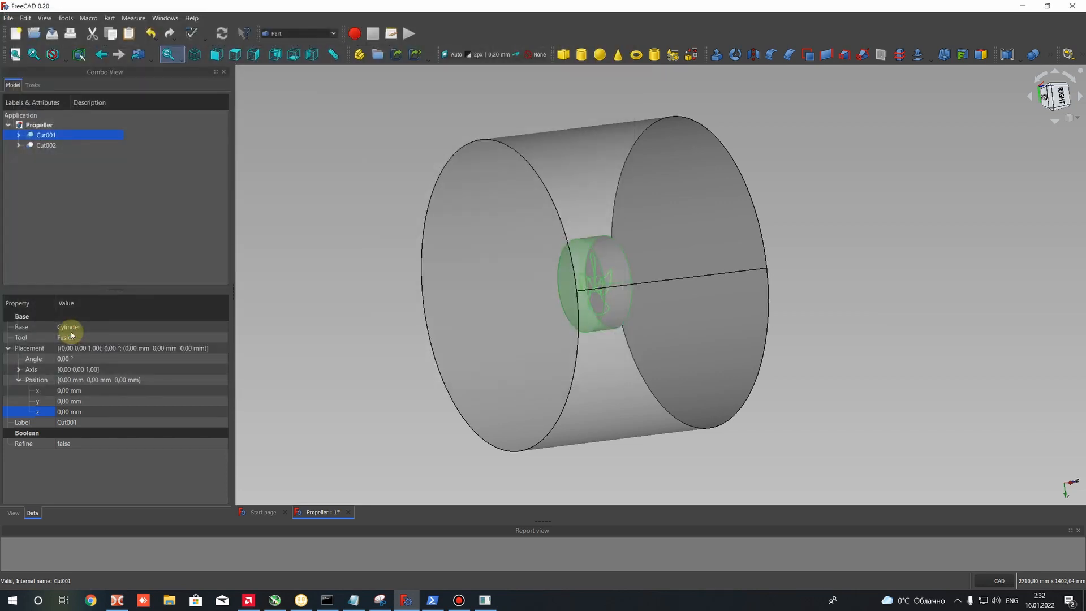
- Export the inner propeller cut body to the Salome_Mesh folder as a STEP file named Internal_Domain
click(7, 18)
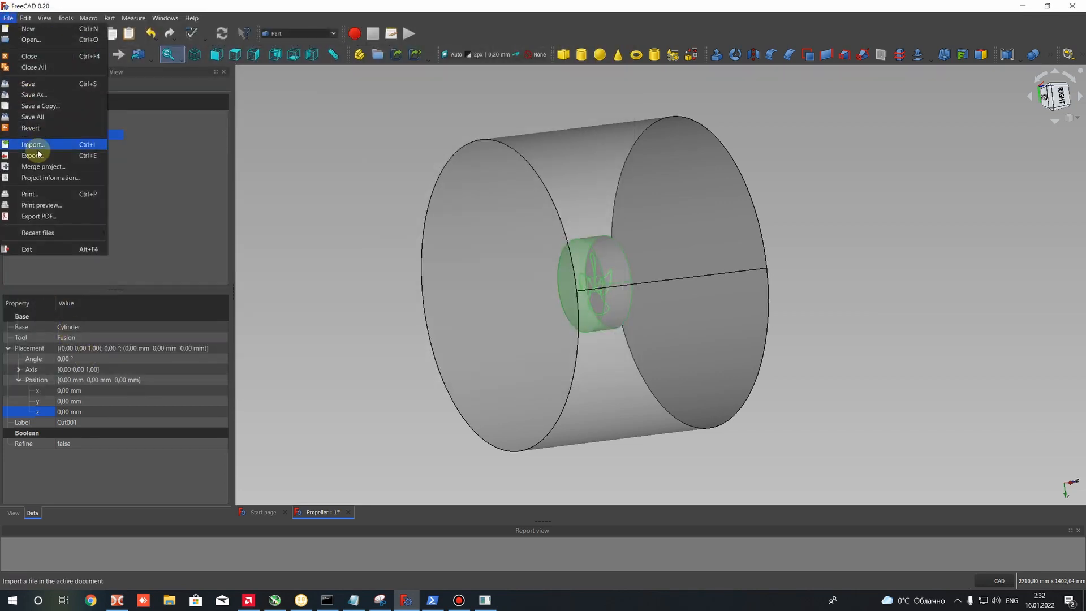
click(33, 154)
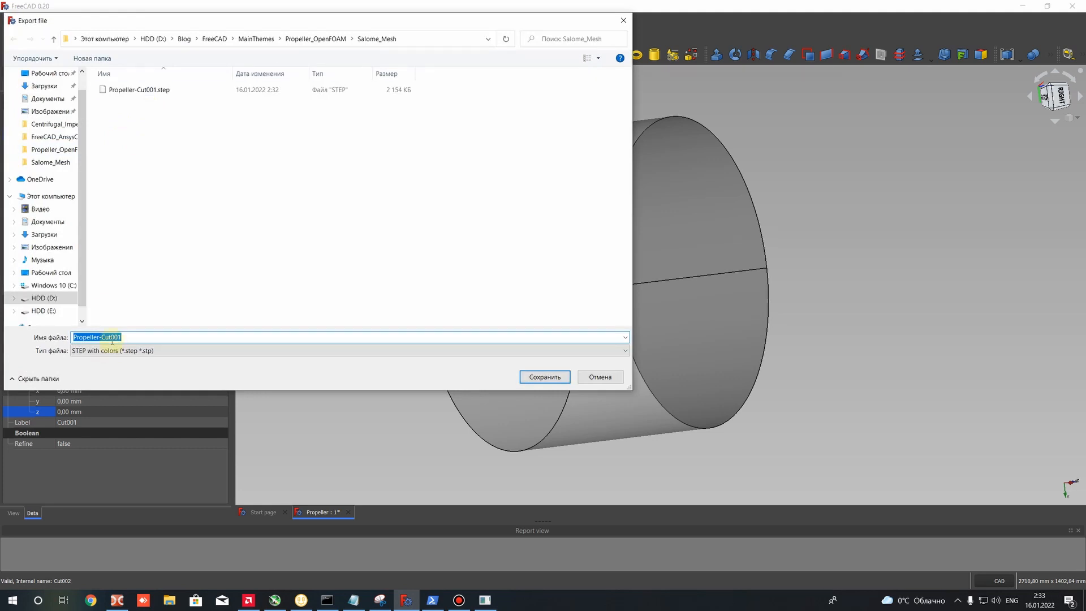
text(P)
double_click(135, 335)
click(544, 376)
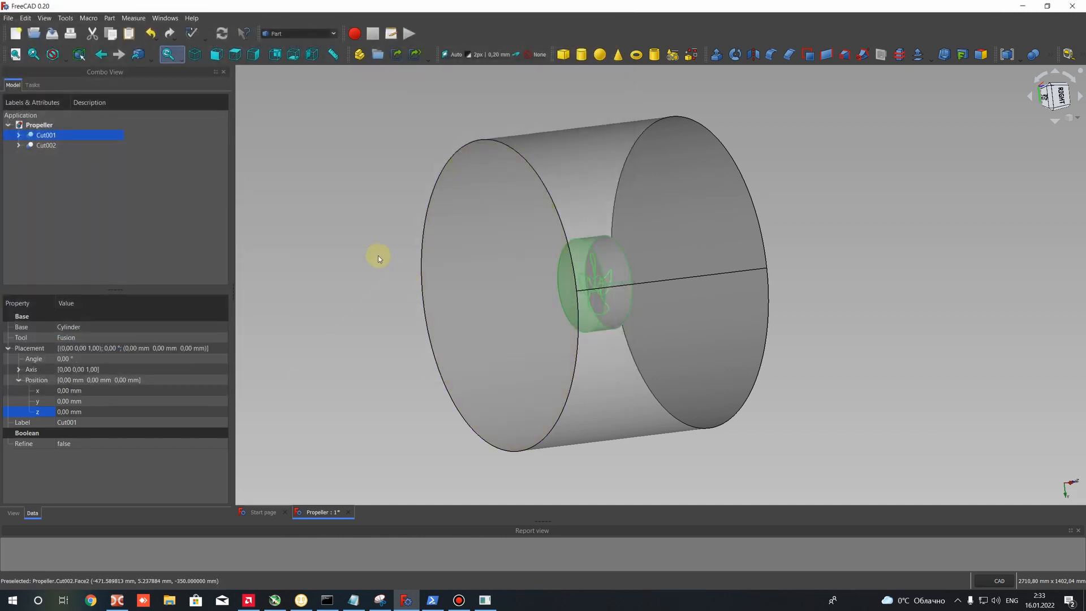
- Export the large outer cut body to the Salome_Mesh folder as a STEP file named External_Domain
click(46, 145)
click(8, 18)
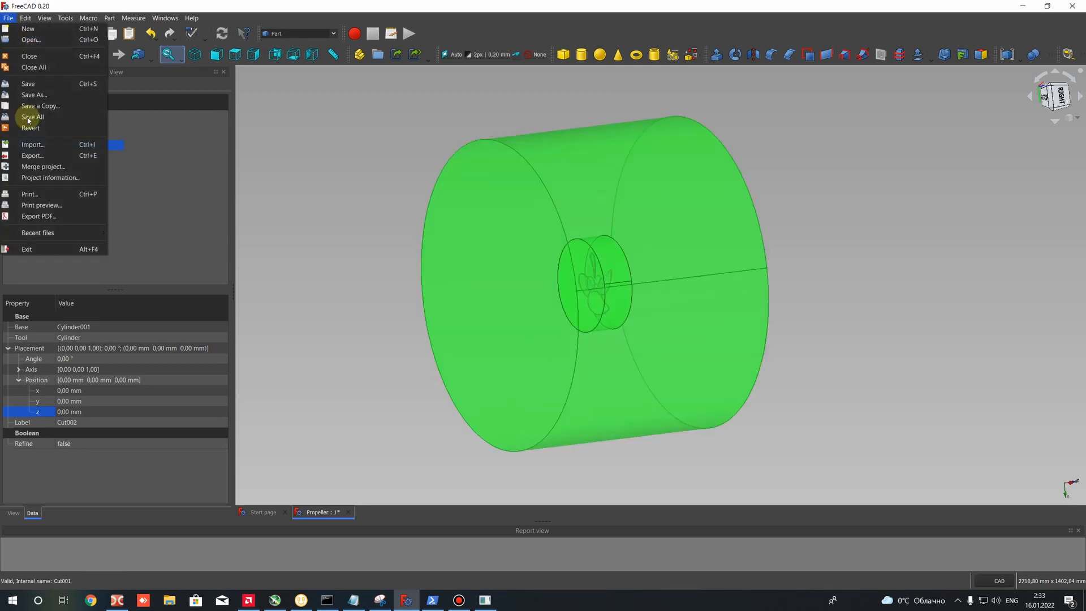
click(31, 148)
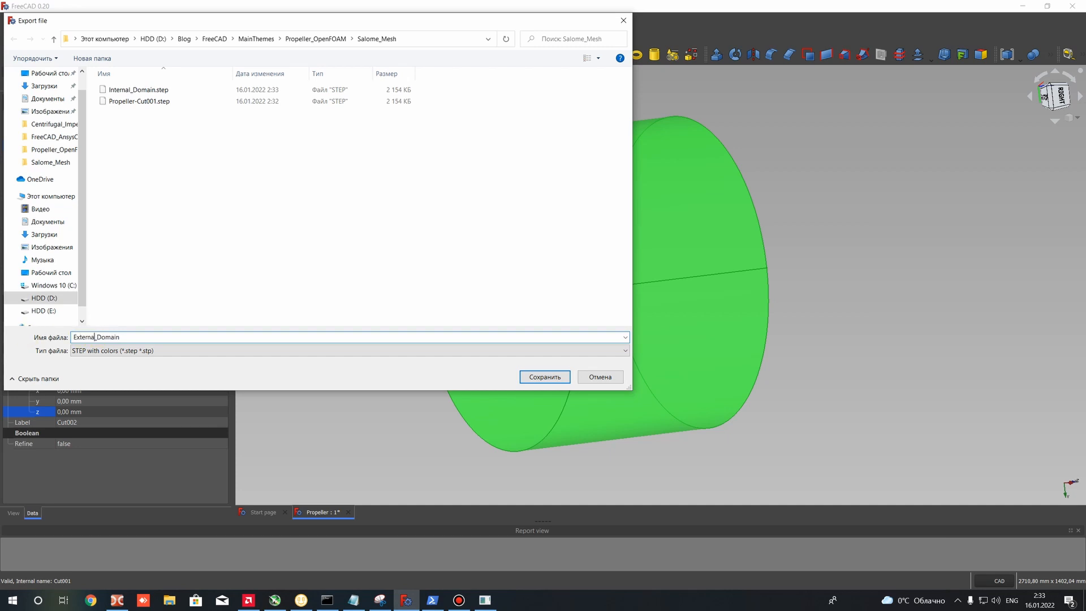
click(542, 377)
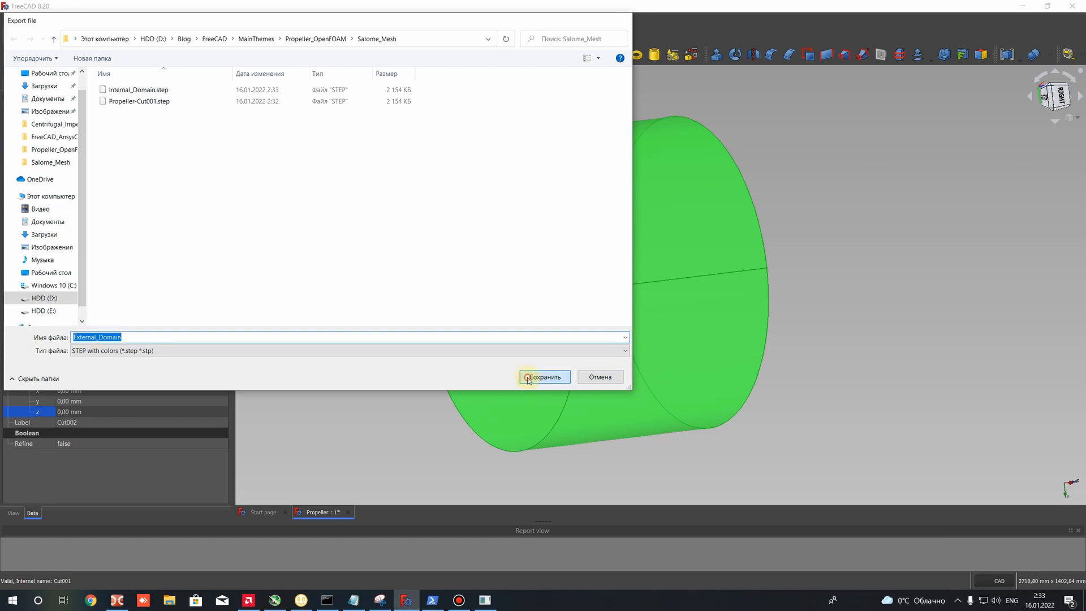
- Switch to Double Commander, open the Salome_Mesh folder and delete the redundant Propeller-Cut001 STEP file
click(117, 600)
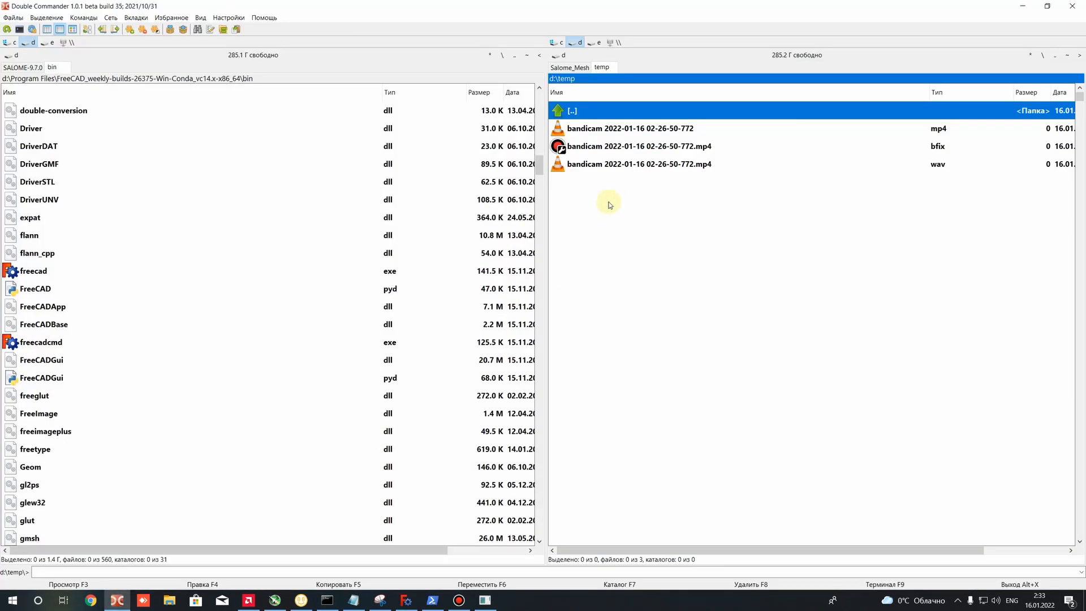
click(570, 66)
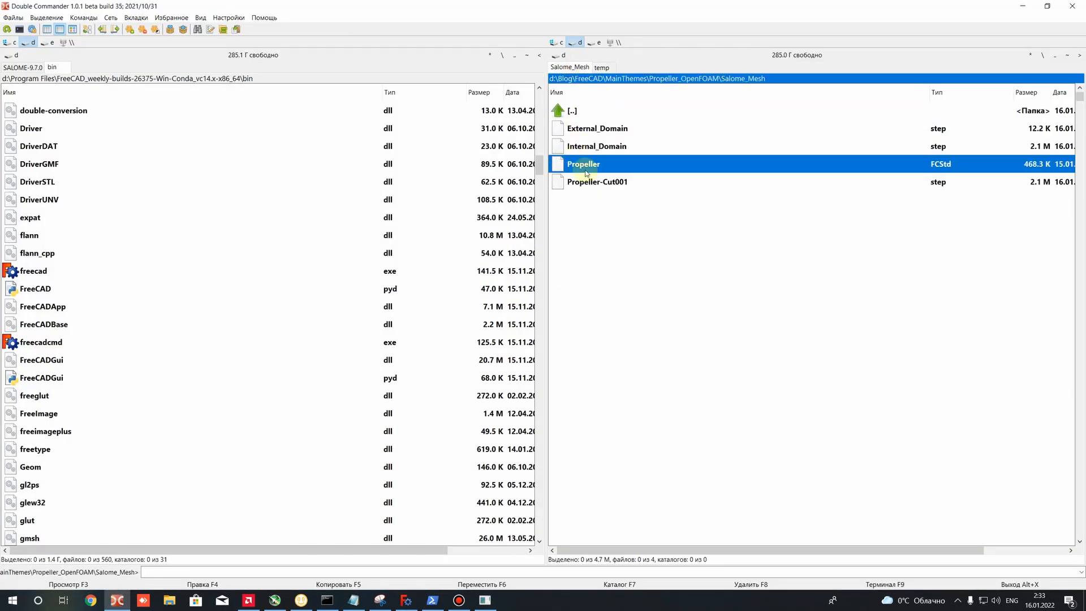
click(588, 128)
click(594, 147)
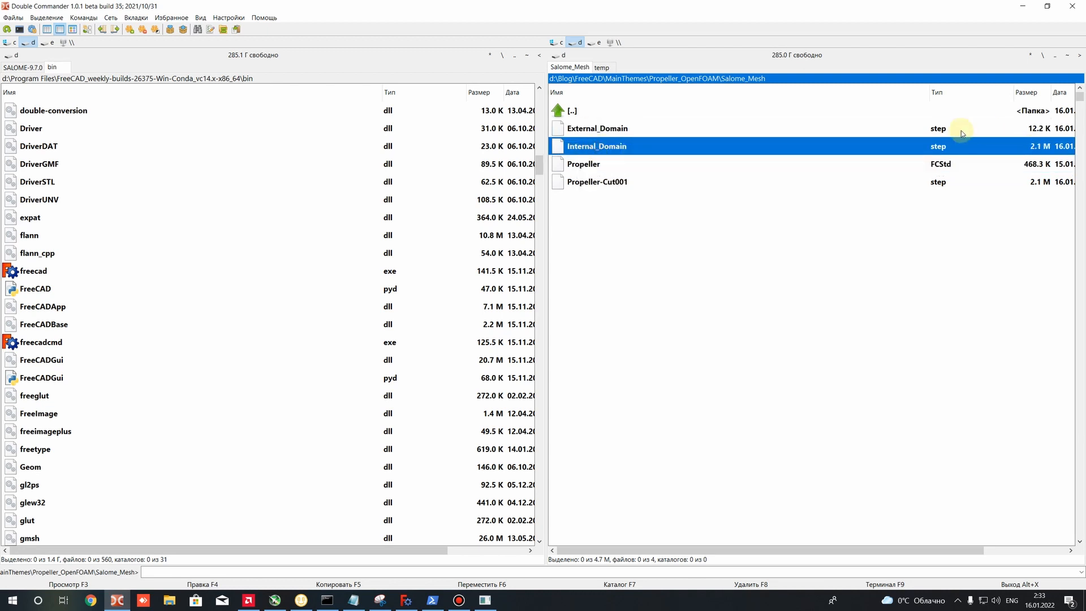
click(588, 183)
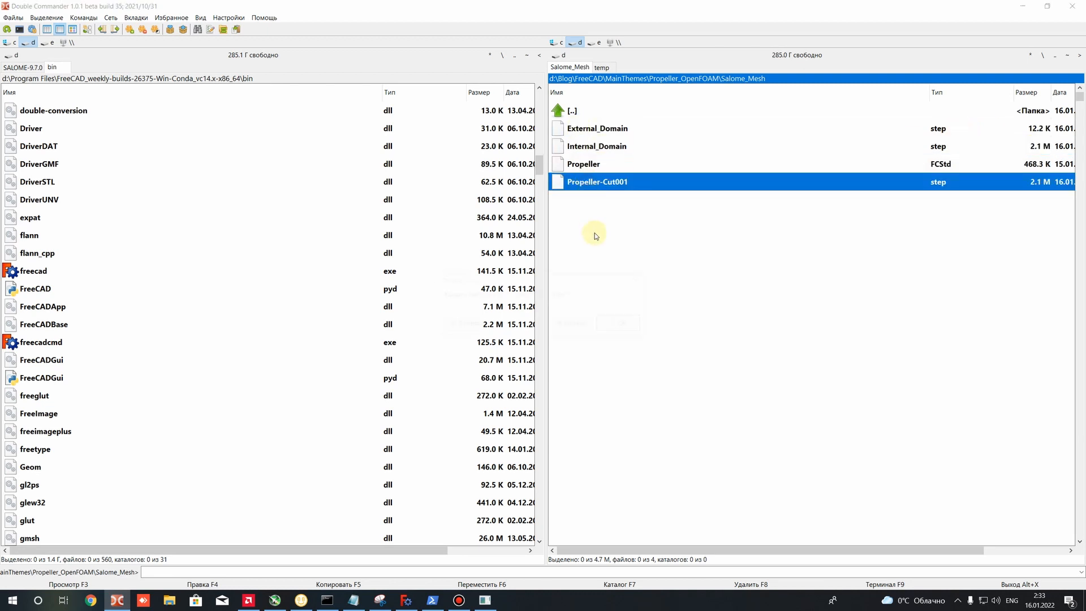
key(Delete)
key(Return)
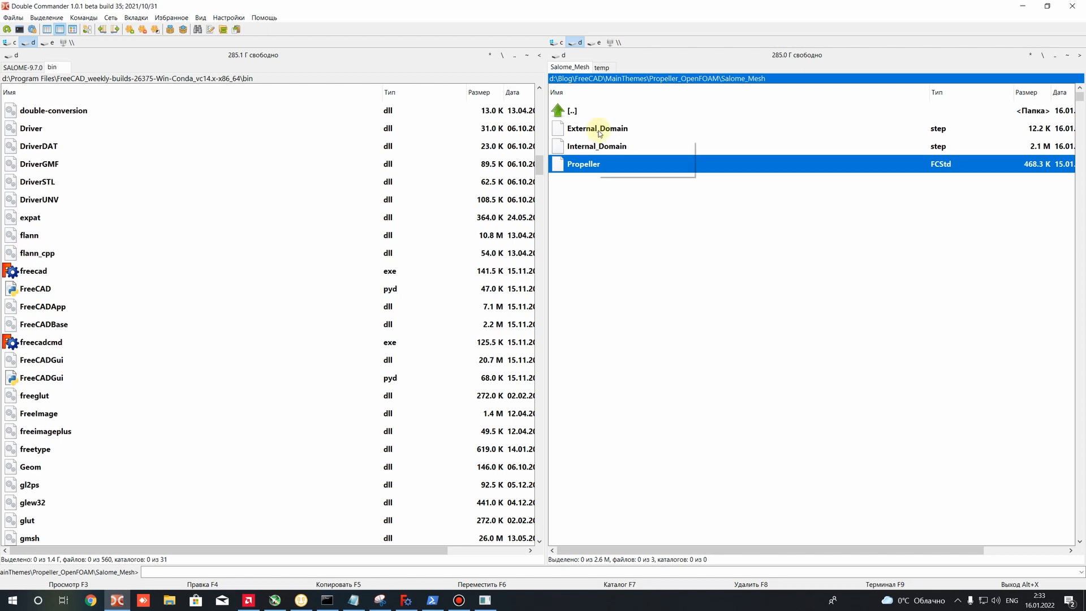
- Launch SALOME with run_salome.bat from the SALOME-9.7.0 folder and activate its Geometry module
key(Up)
key(Up)
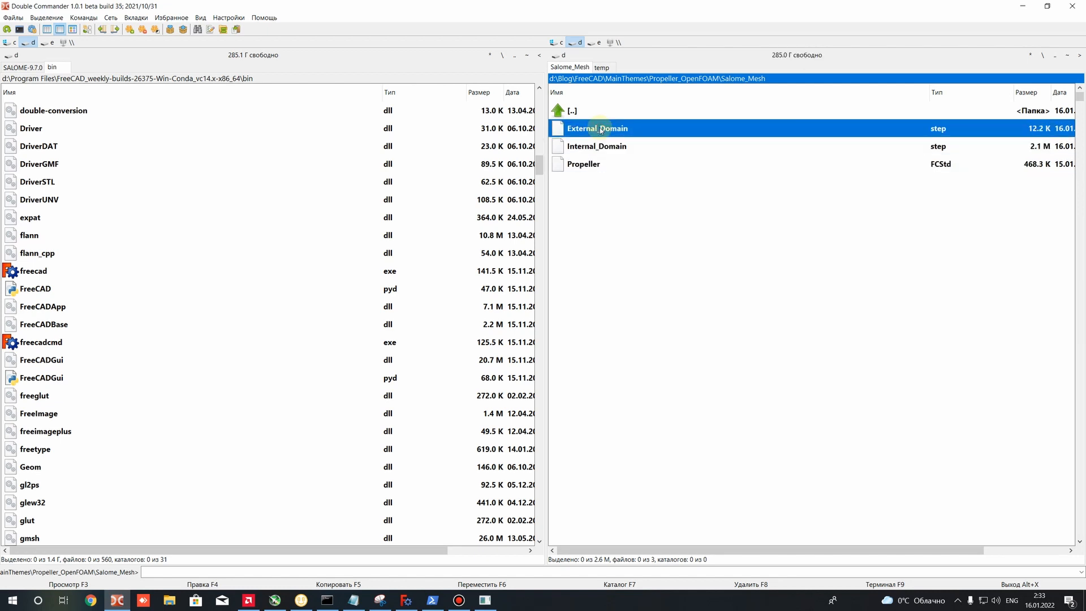
click(588, 146)
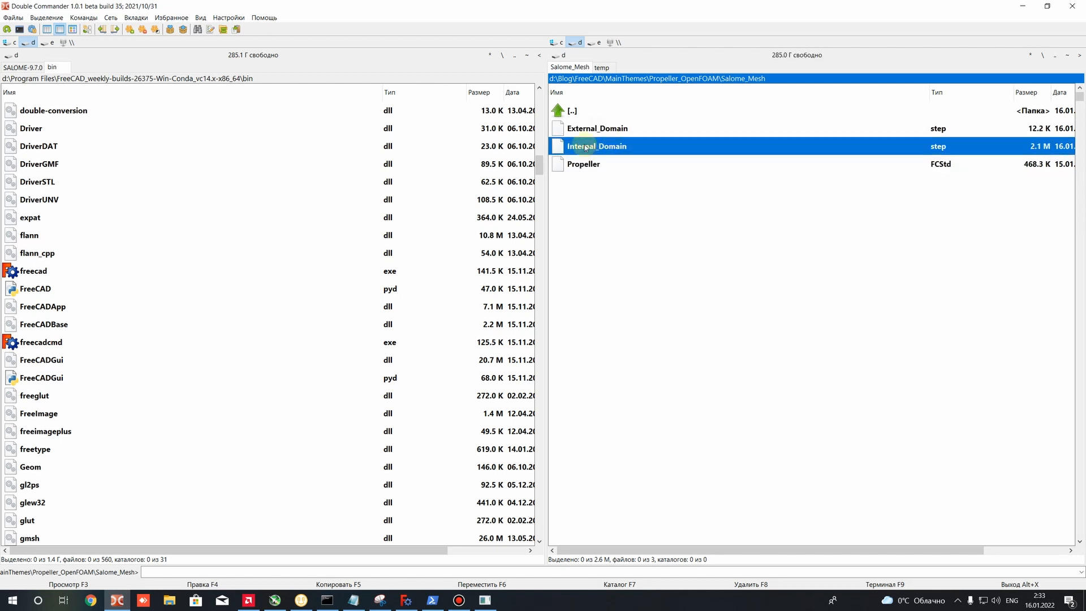
click(23, 67)
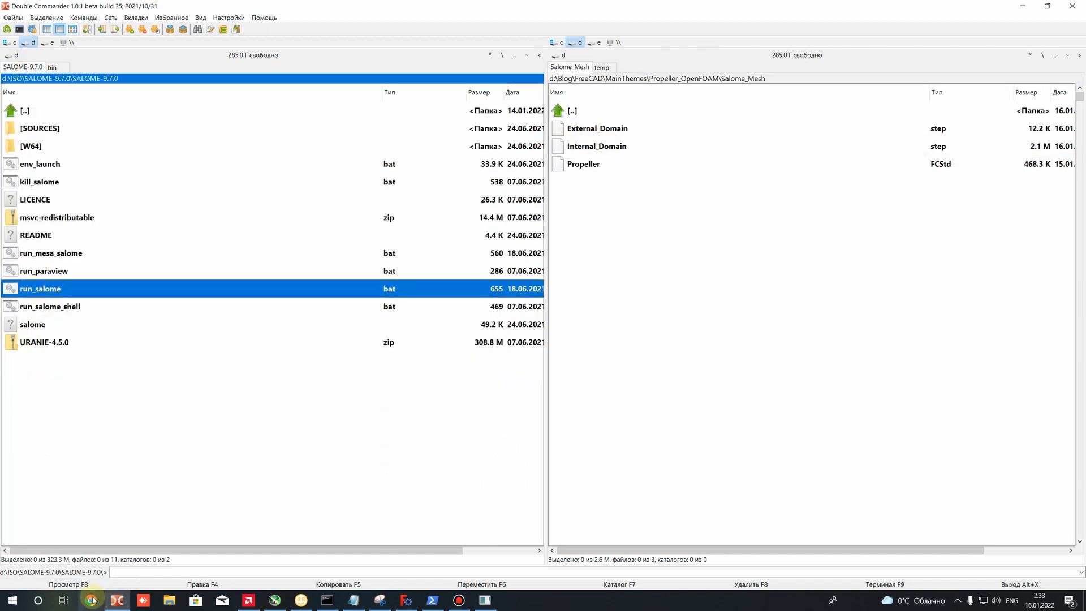
double_click(45, 291)
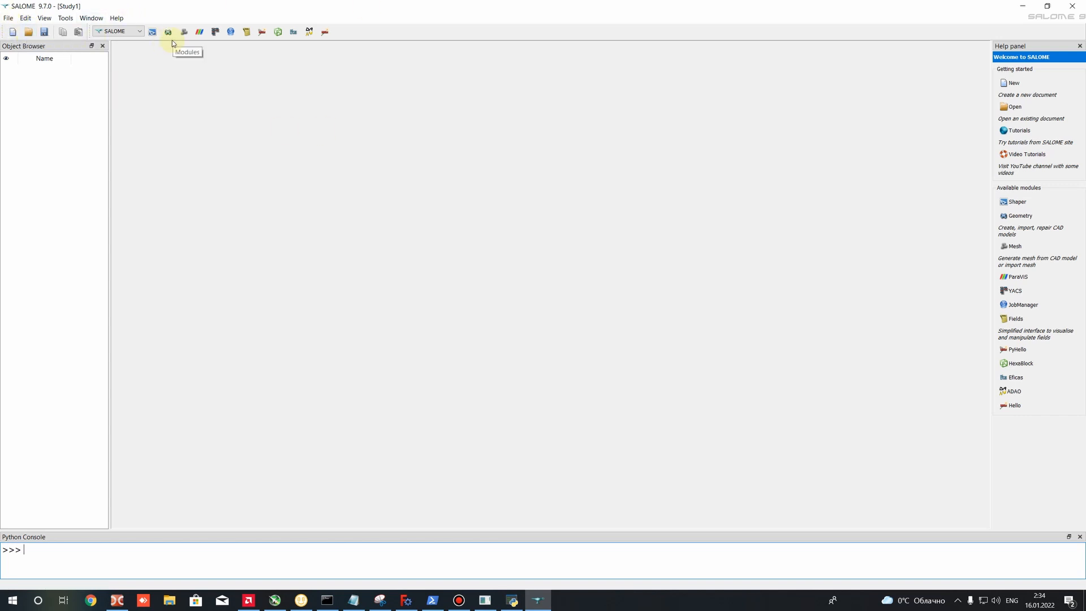
click(115, 31)
click(108, 60)
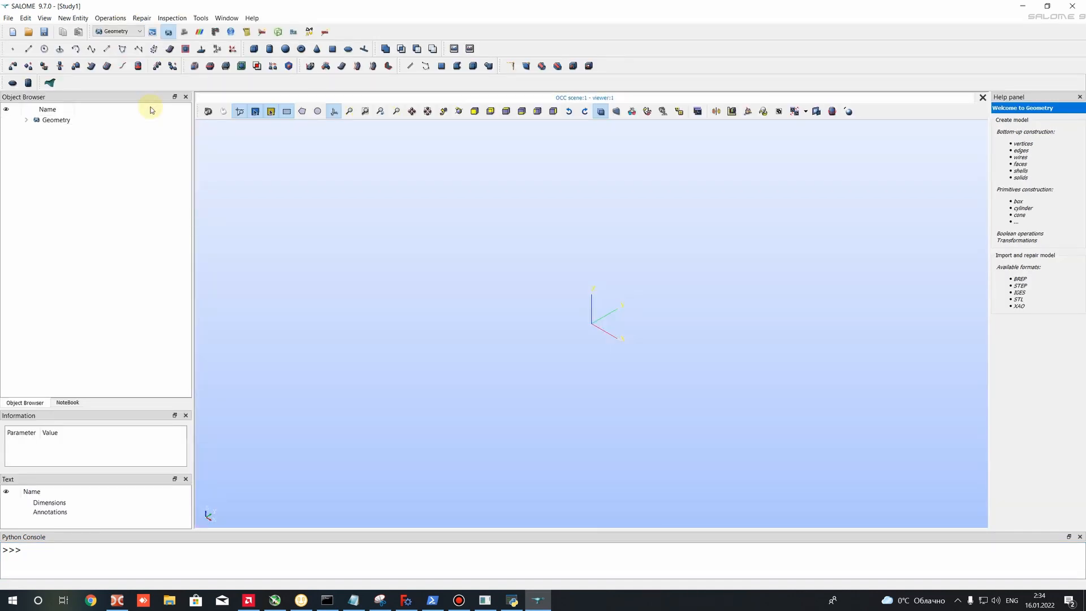
- Start a STEP import and browse to the D:\Blog\FreeCAD\MainThemes\Propeller_OpenFOAM\Salome_Mesh folder
click(26, 120)
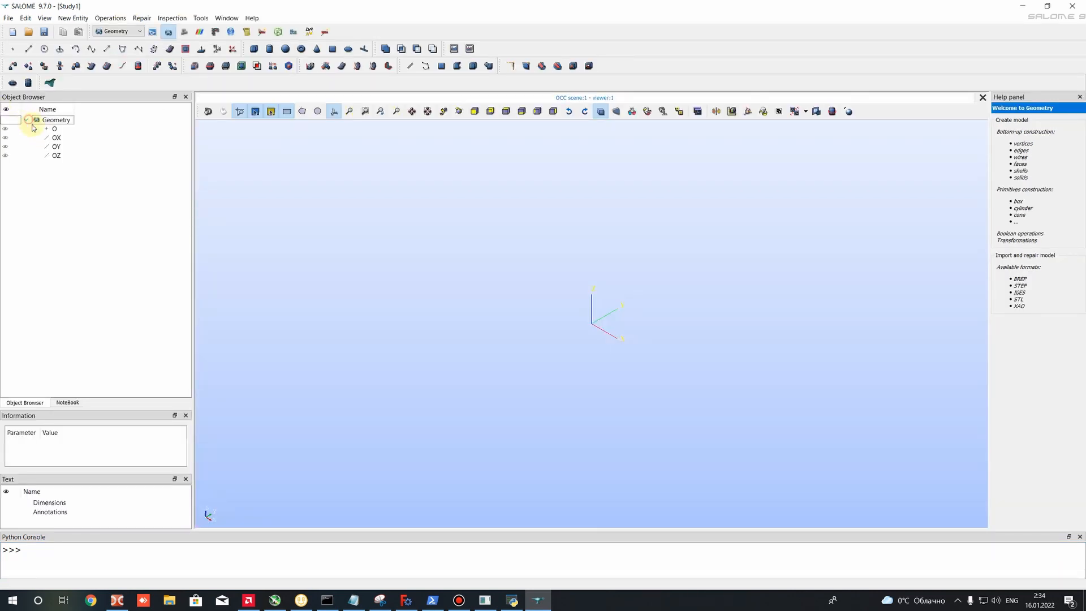
click(6, 18)
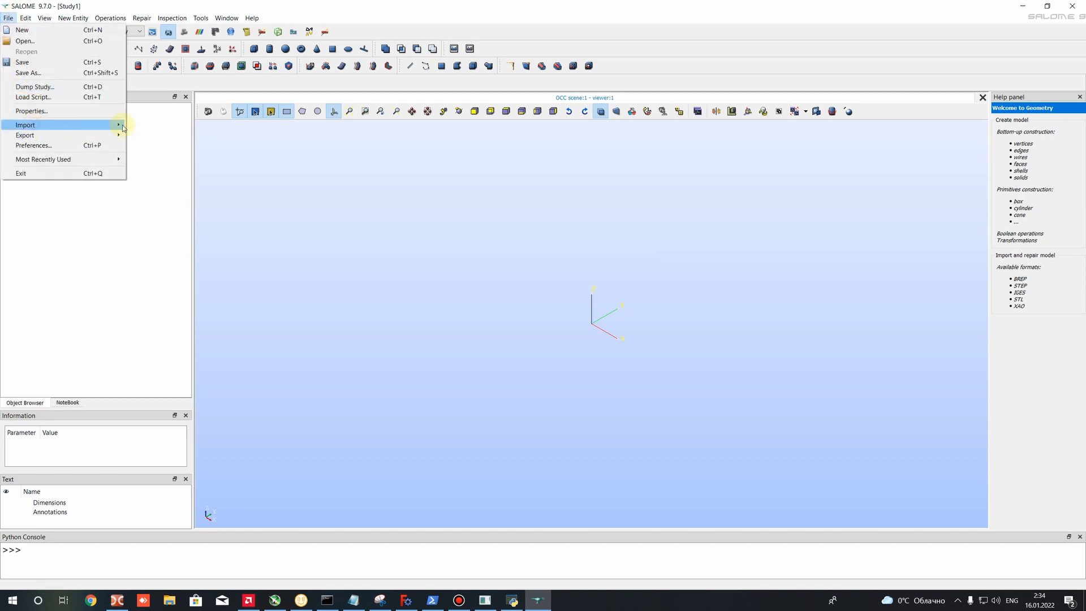
mouse_move(123, 127)
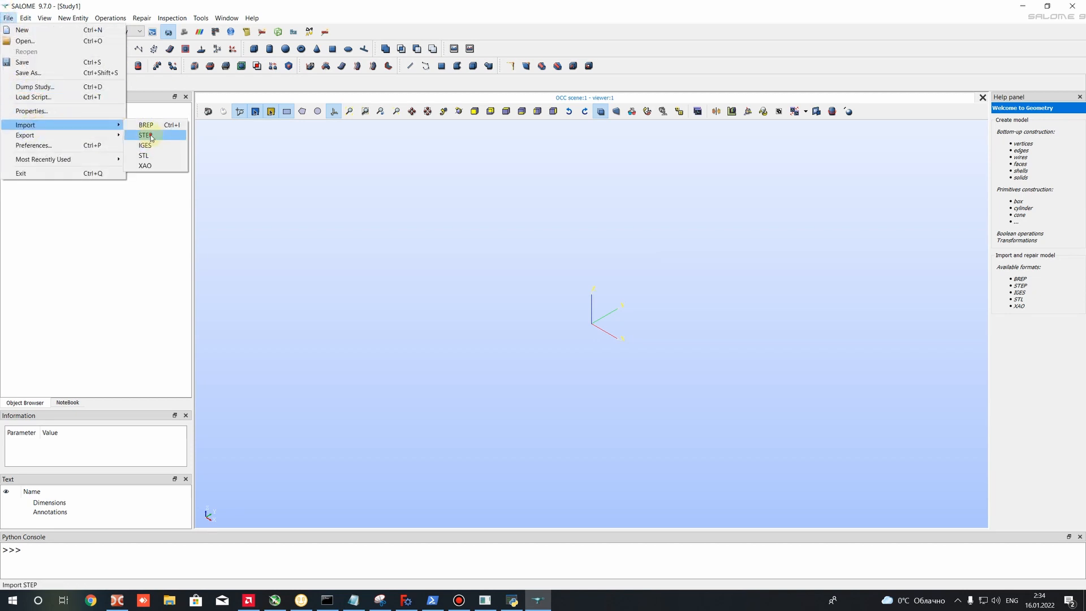
click(151, 138)
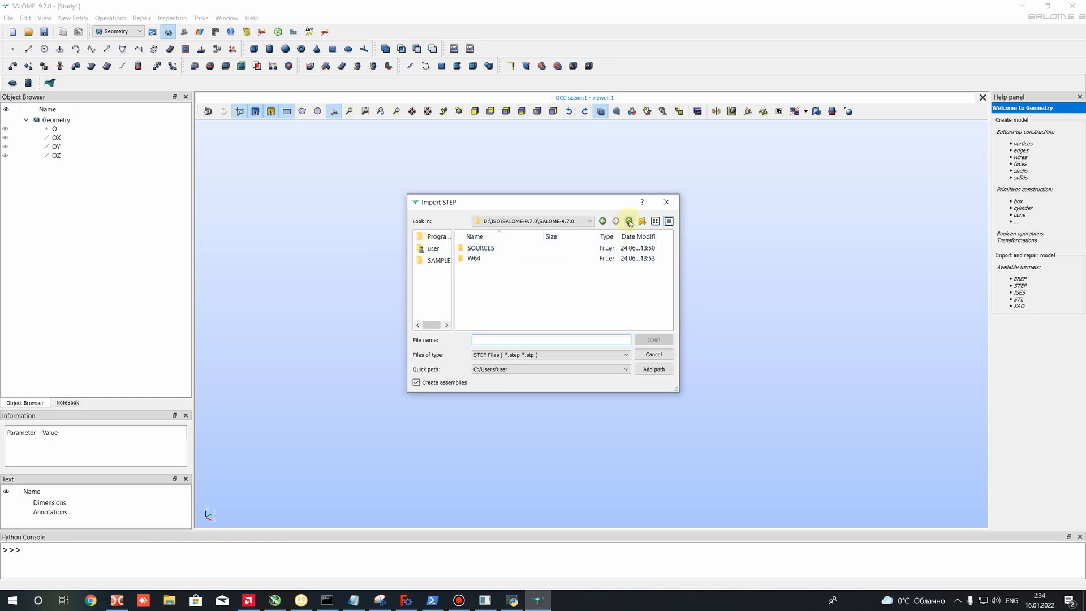
click(520, 221)
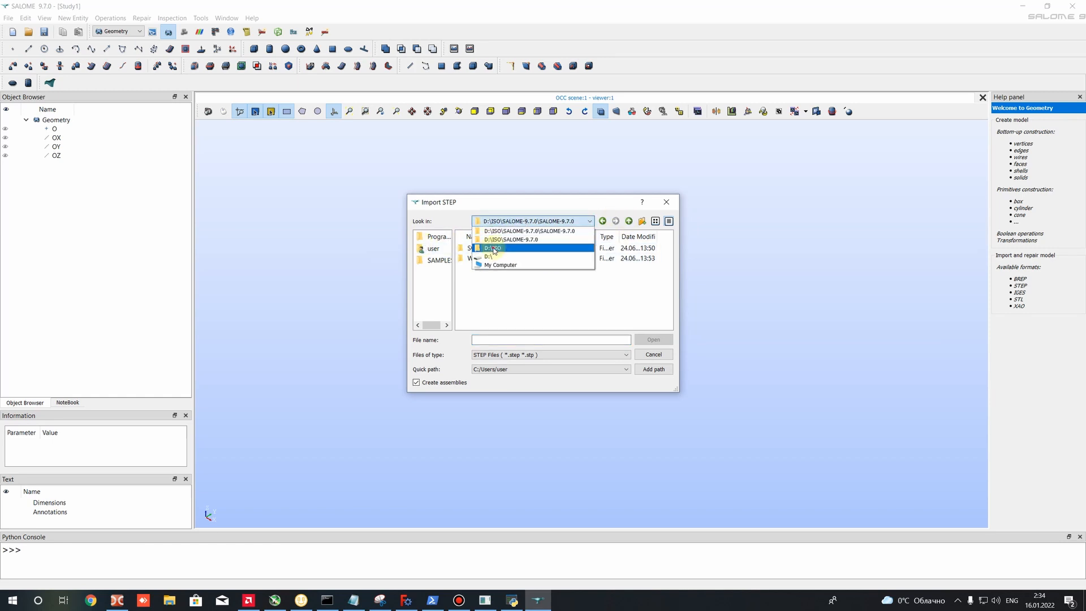
click(492, 248)
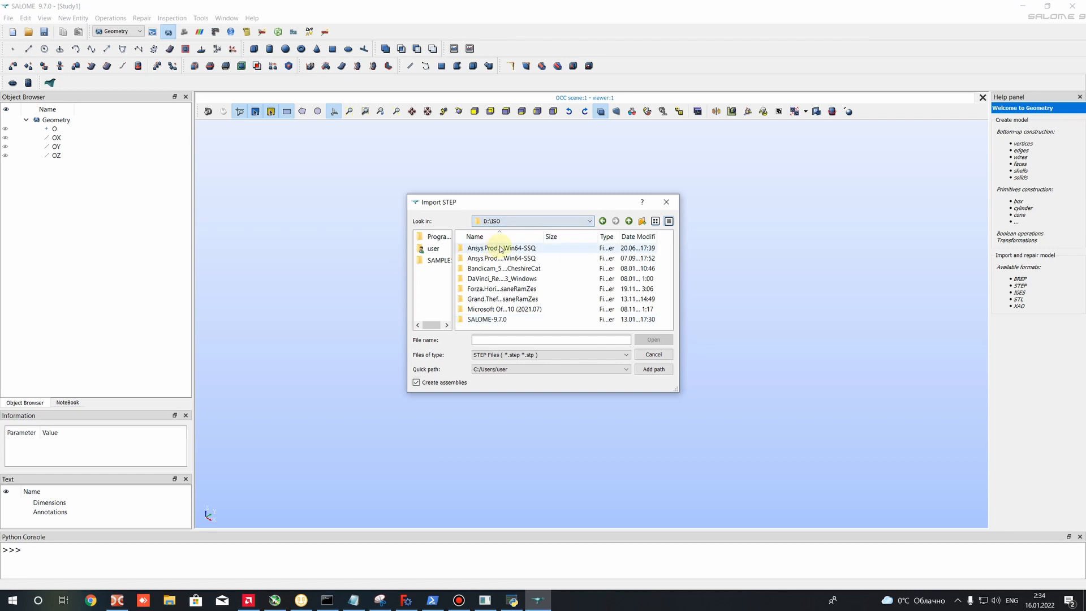
click(629, 222)
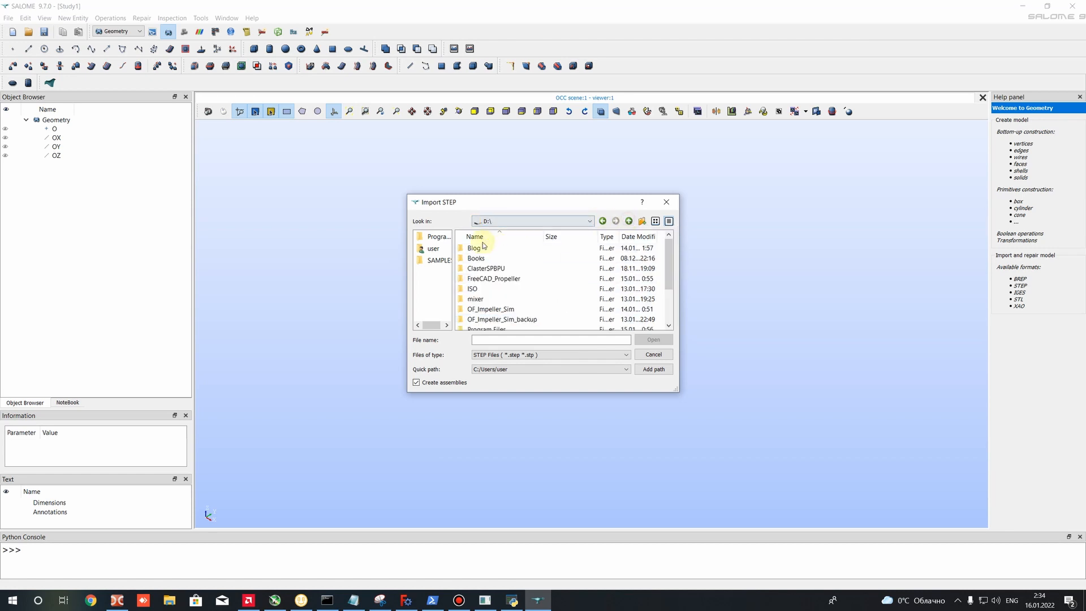
double_click(479, 258)
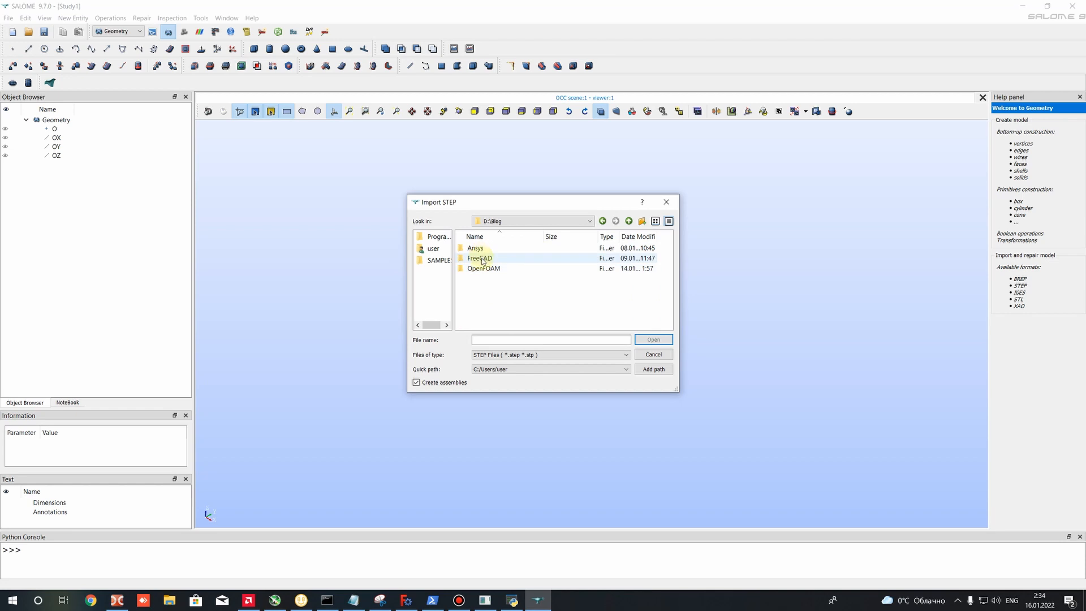
click(482, 259)
double_click(482, 259)
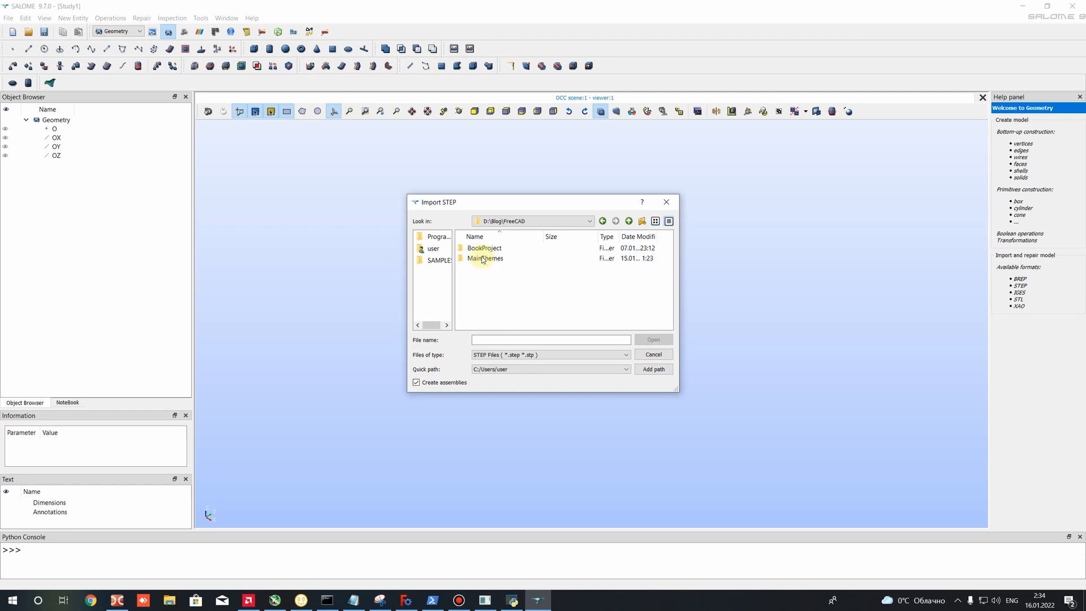
click(483, 259)
double_click(484, 259)
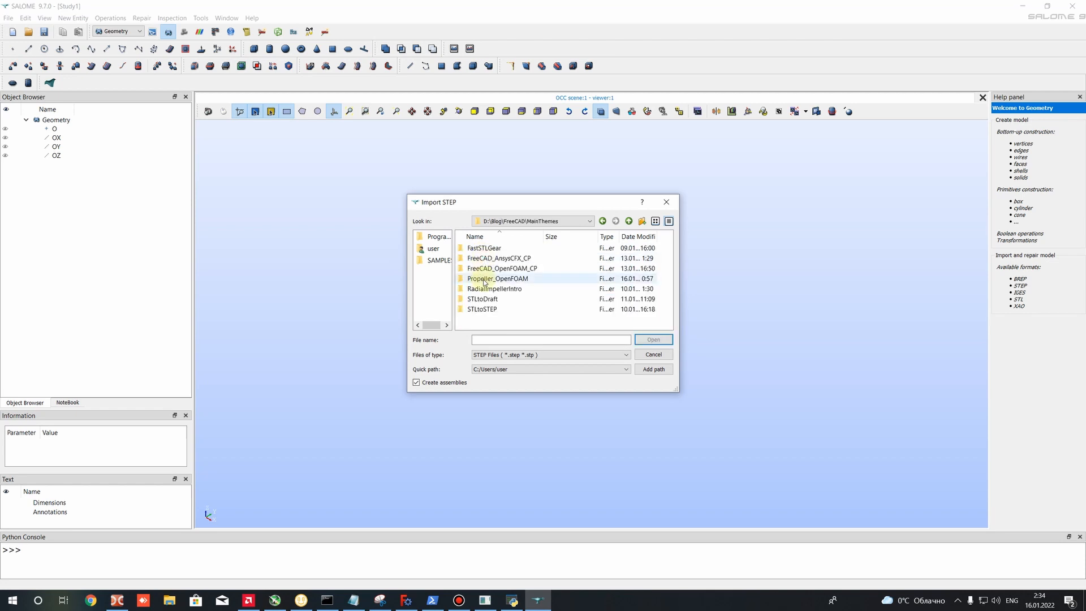
double_click(484, 279)
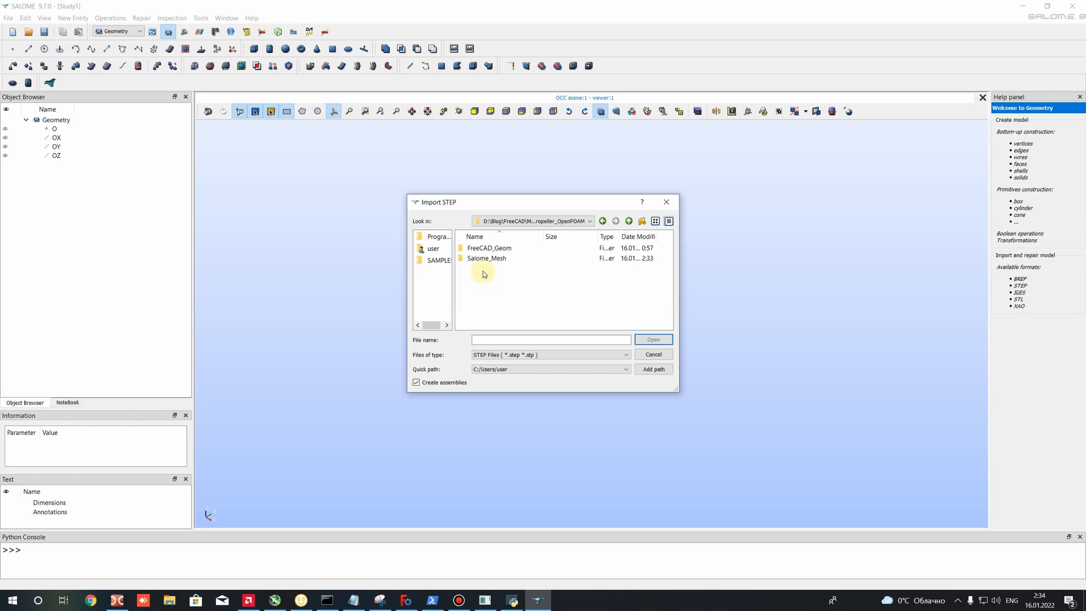
double_click(481, 259)
- Import Internal_Domain.step, taking into account the millimetre units embedded in the file
click(481, 261)
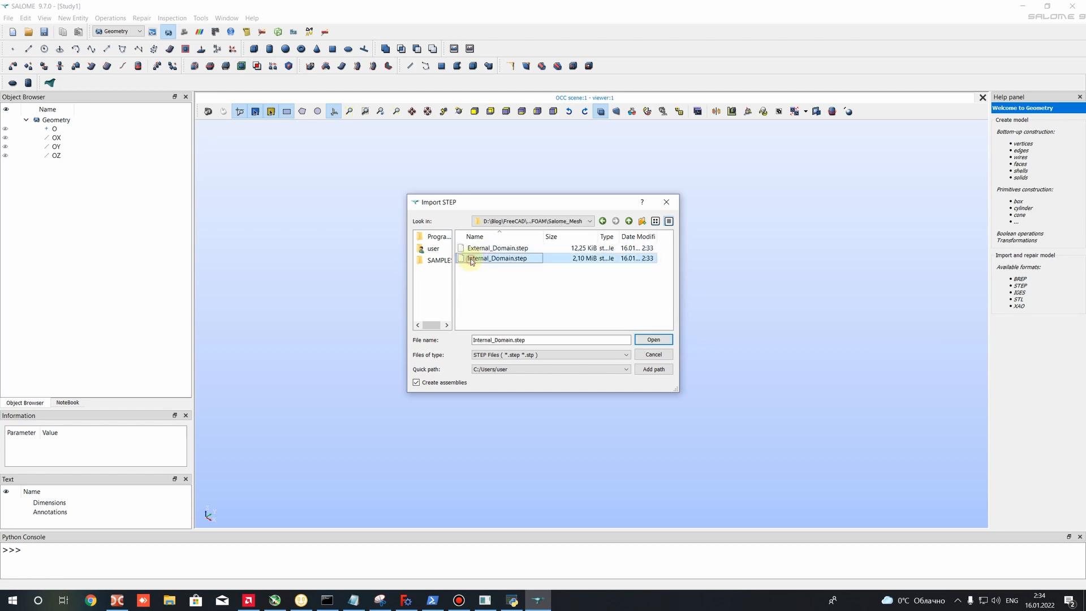
click(652, 340)
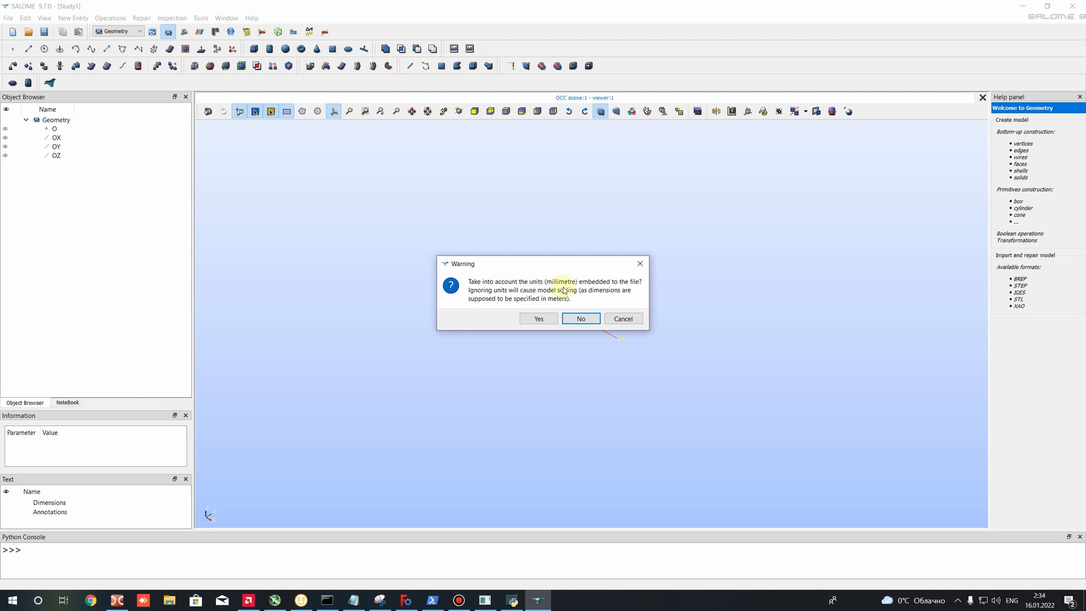
click(536, 319)
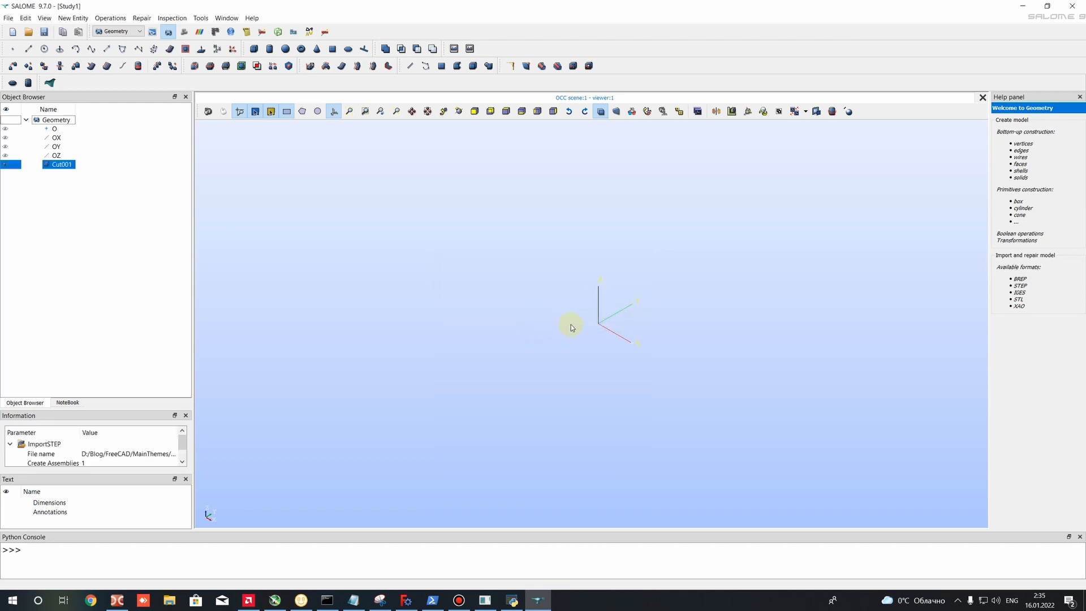
- Examine the imported cylindrical domain Cut001 from both end faces and along its curved side
scroll(571, 326, up, 8)
scroll(654, 306, down, 15)
scroll(633, 335, up, 12)
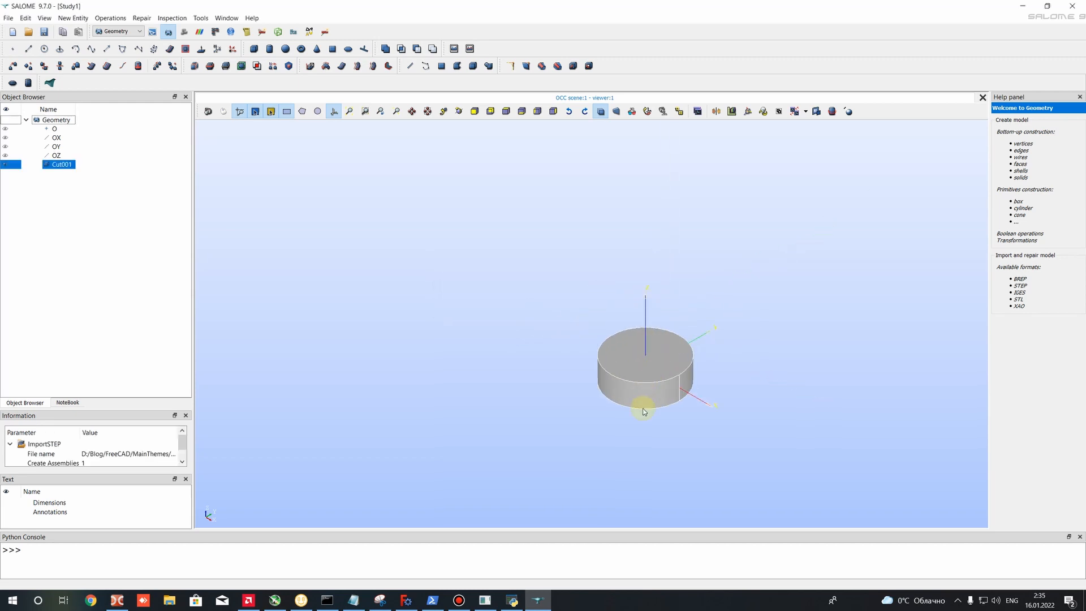
ctrl+right_drag(645, 408, 561, 354)
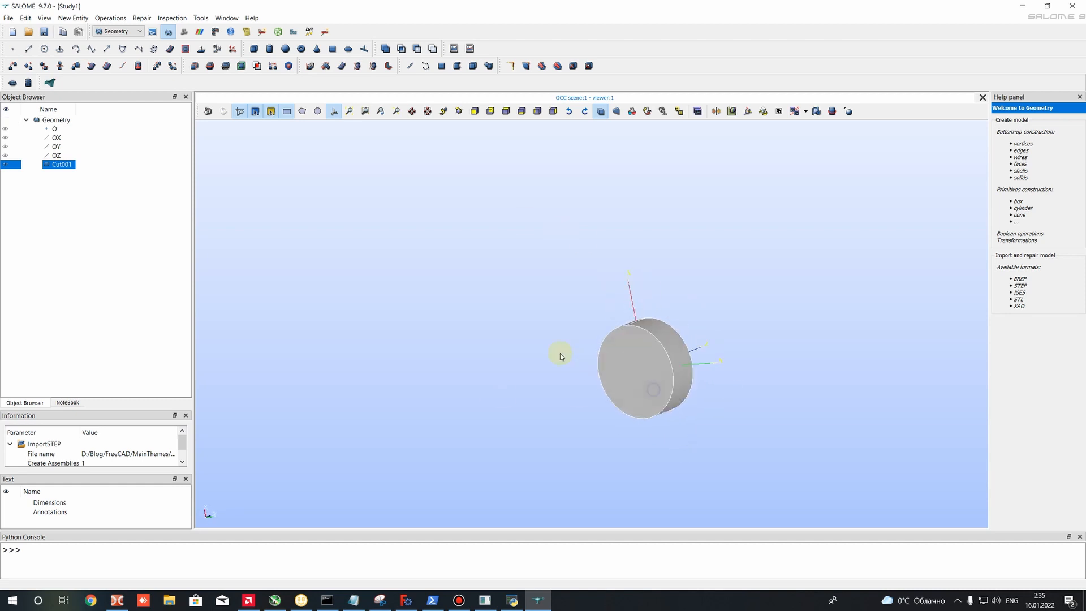
scroll(643, 389, up, 6)
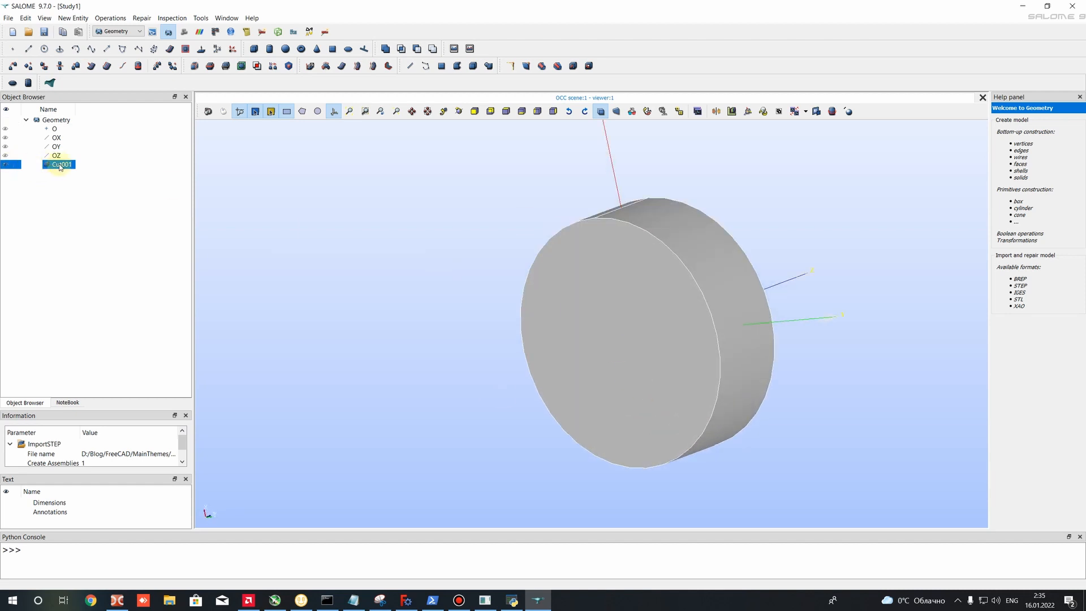
click(275, 181)
click(57, 165)
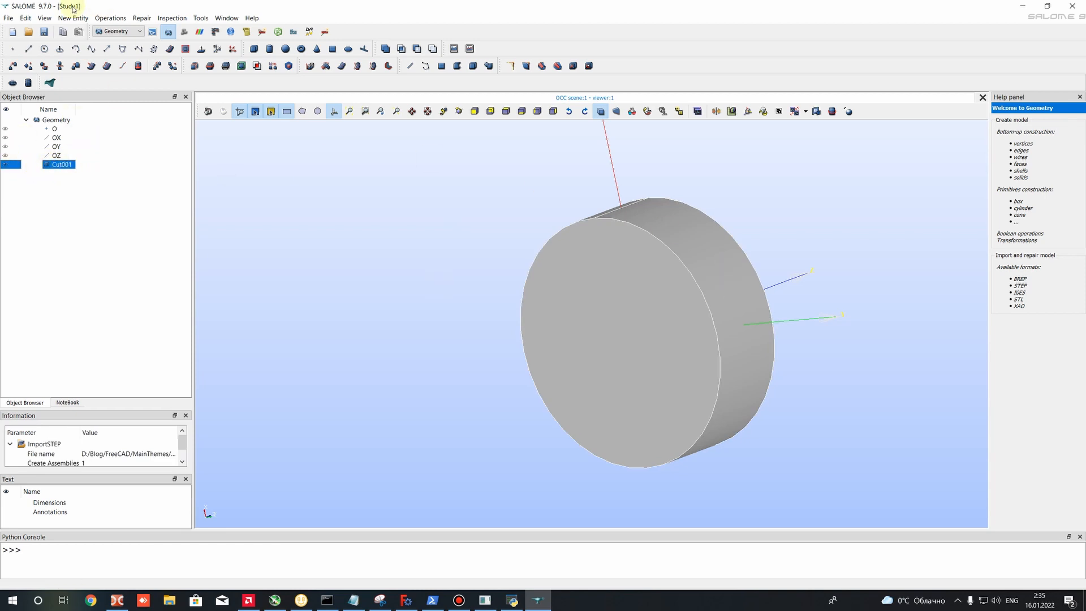
scroll(674, 272, down, 4)
scroll(726, 279, up, 4)
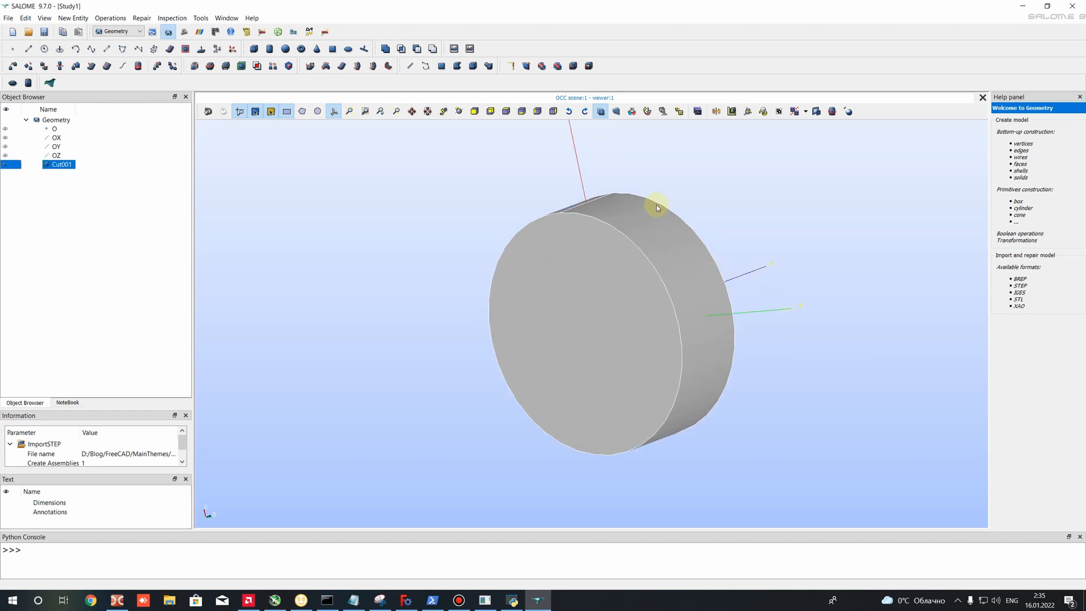
ctrl+right_drag(740, 245, 498, 277)
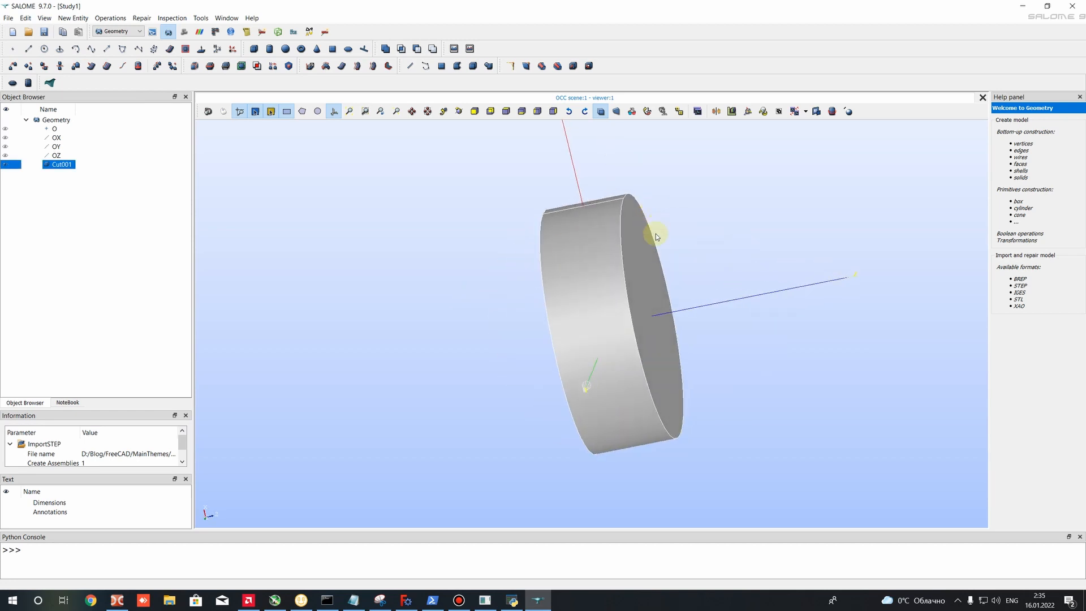
ctrl+right_drag(775, 270, 557, 313)
ctrl+right_drag(728, 294, 621, 265)
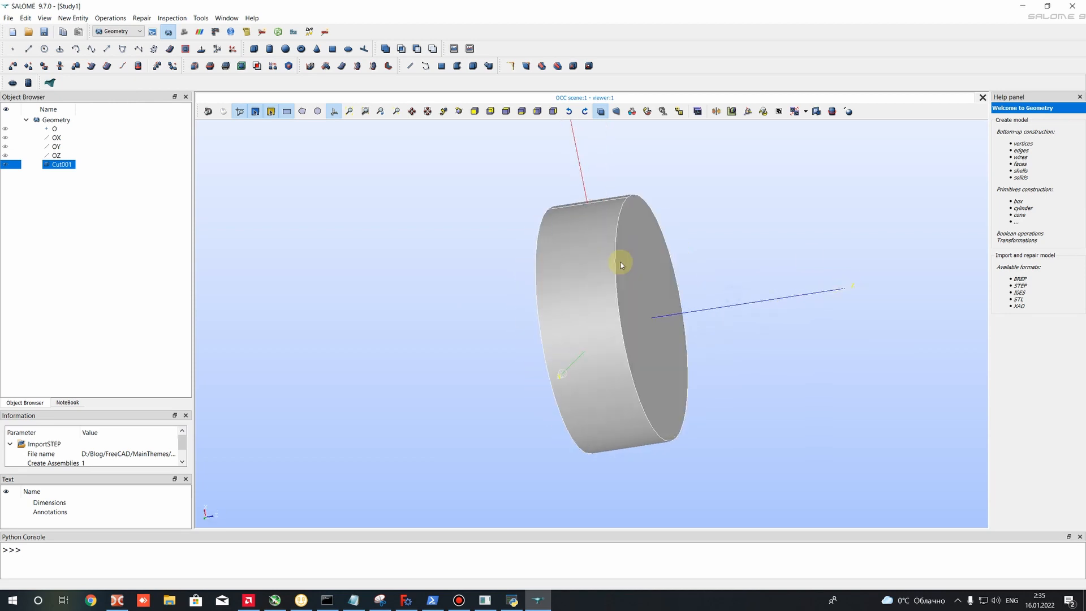
ctrl+right_drag(504, 258, 476, 471)
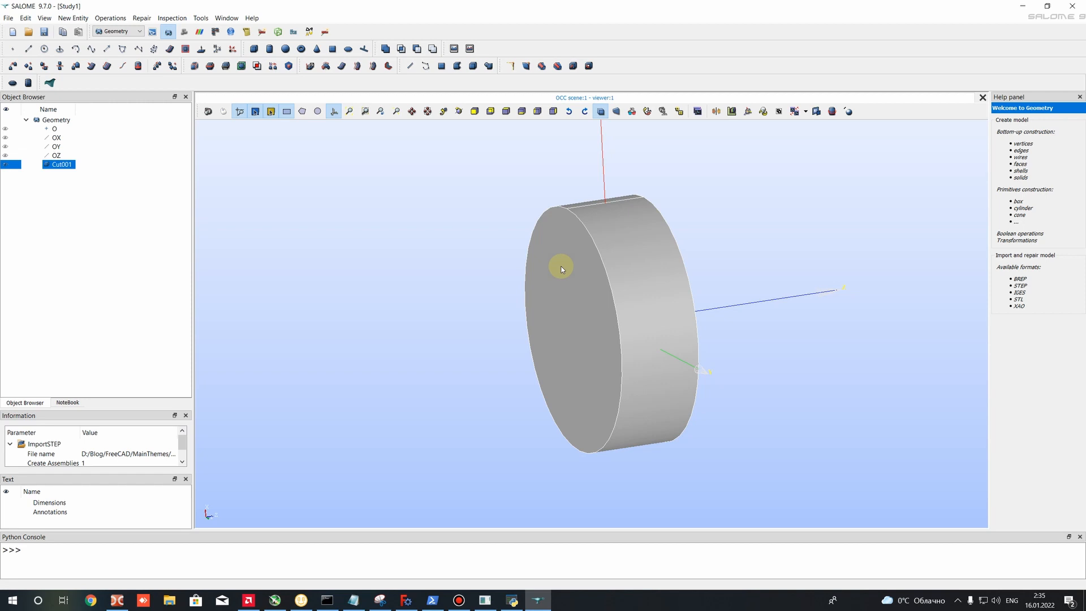
- Start a face group on Cut001 and add both flat end faces and the curved outer side face of the cylinder
click(59, 164)
right_click(58, 165)
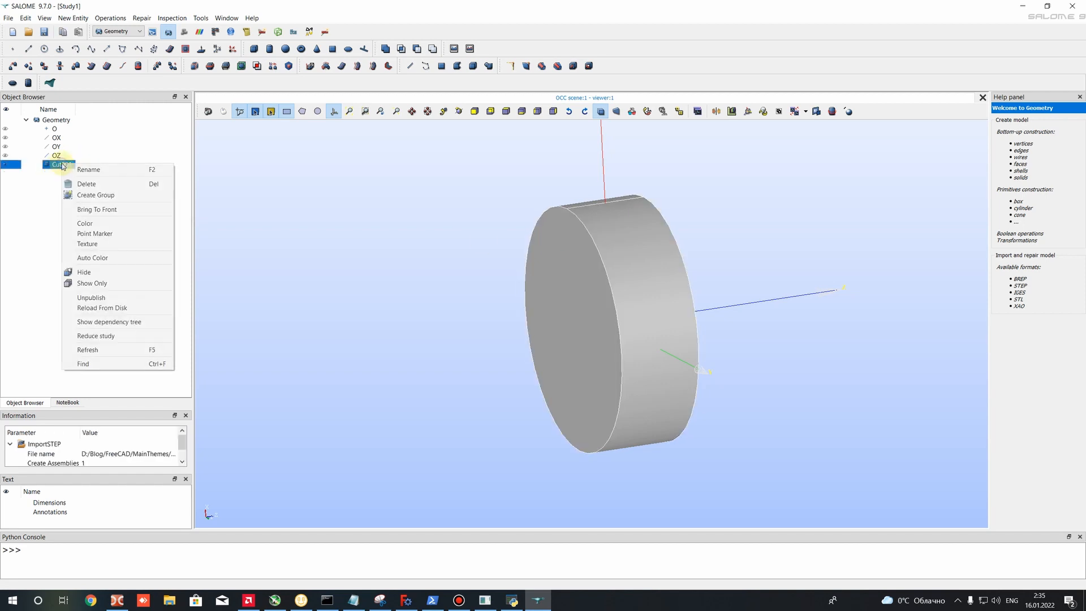
click(90, 195)
click(557, 190)
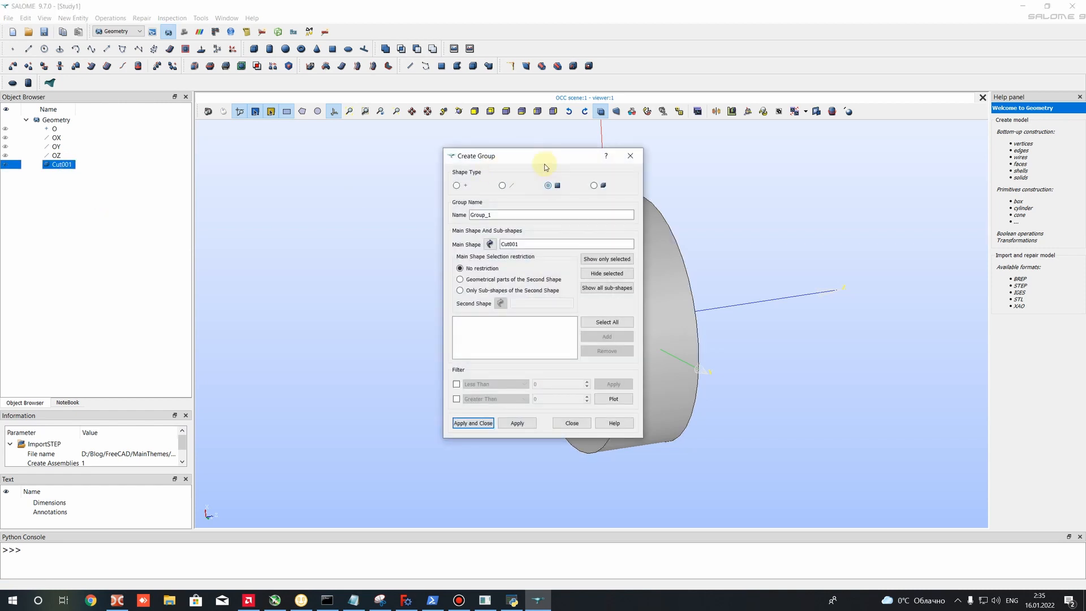
drag(536, 157, 365, 161)
click(556, 251)
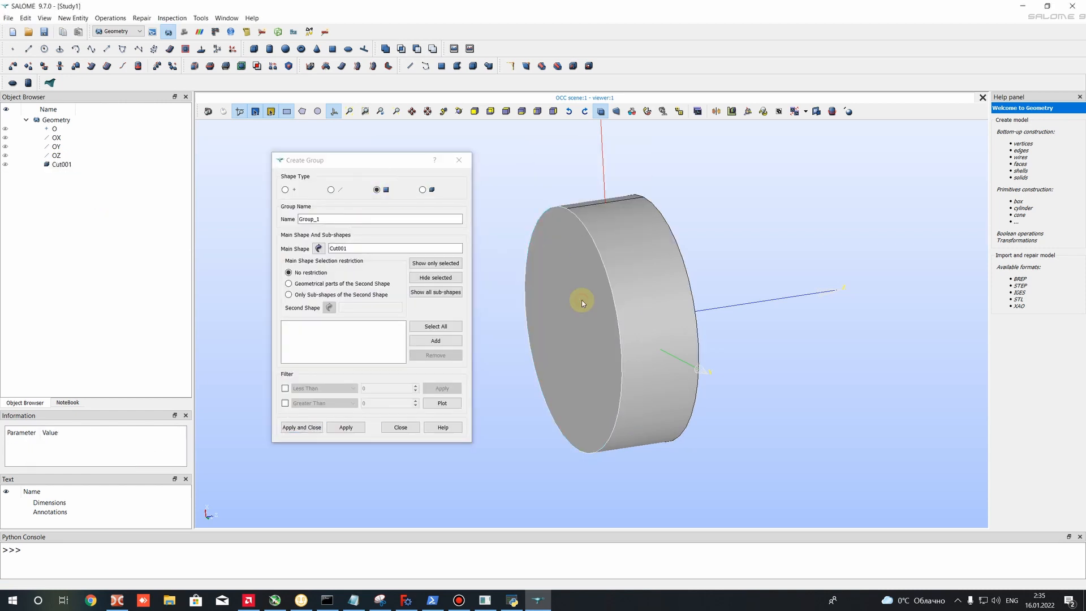
click(434, 340)
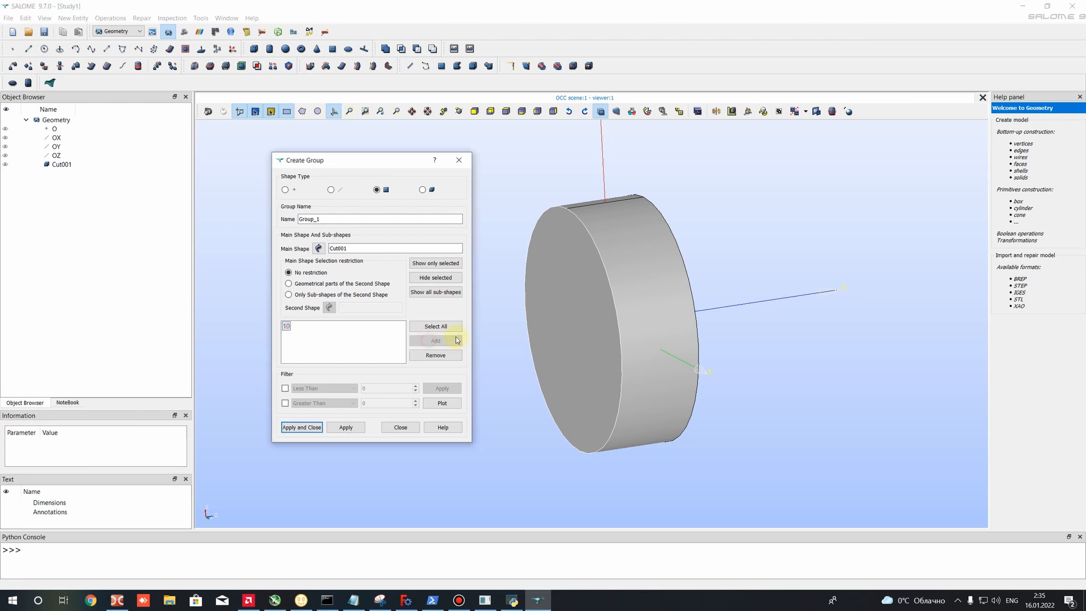
click(435, 341)
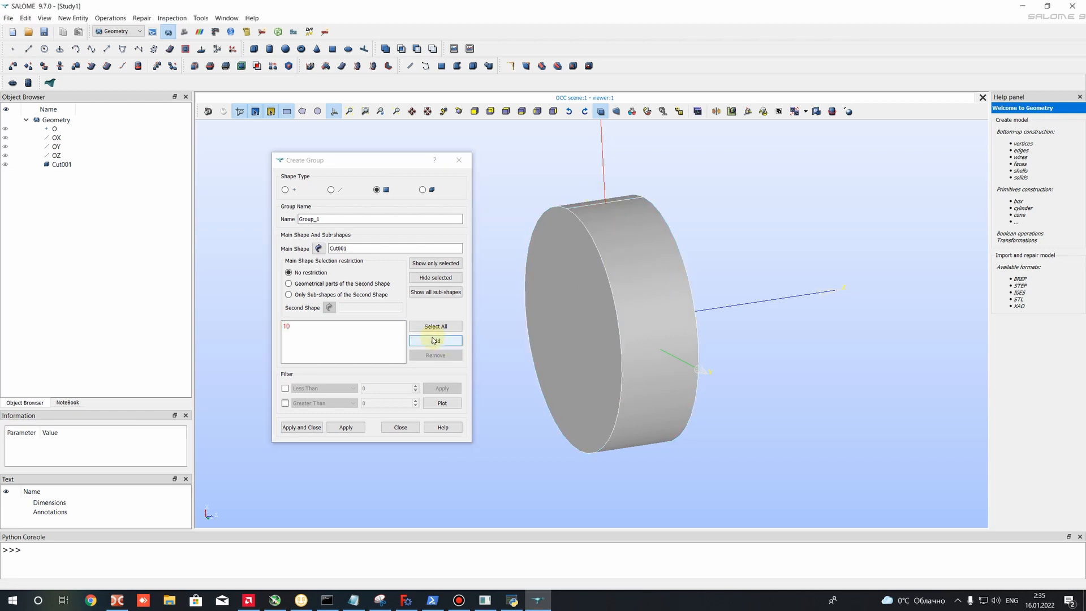
ctrl+right_drag(724, 310, 498, 301)
click(641, 270)
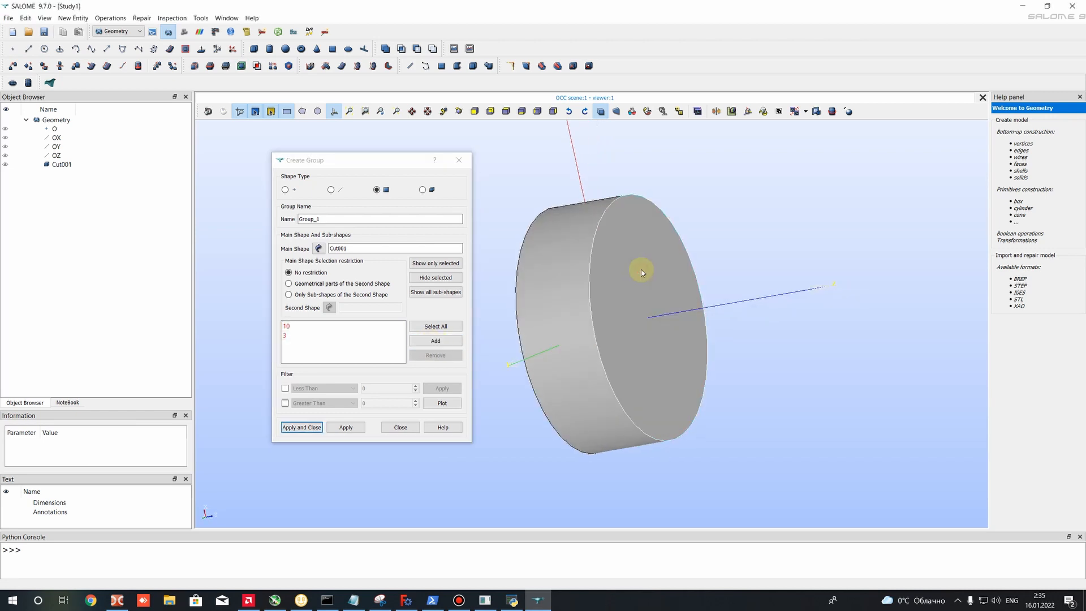
click(435, 340)
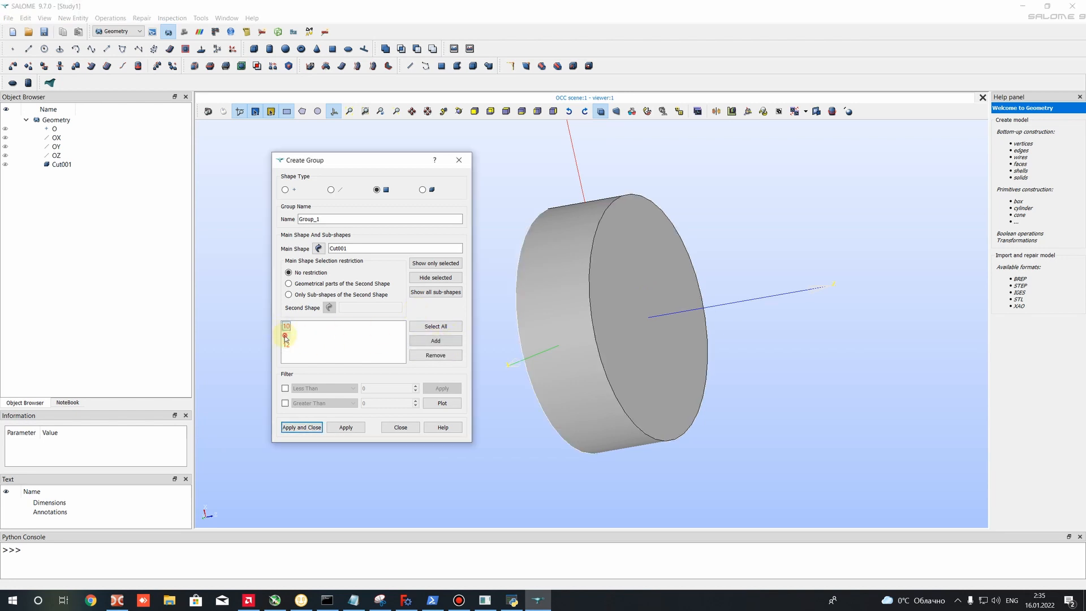
- Name the group of outer cylinder faces AM and create it, keeping group creation open for another group
double_click(325, 219)
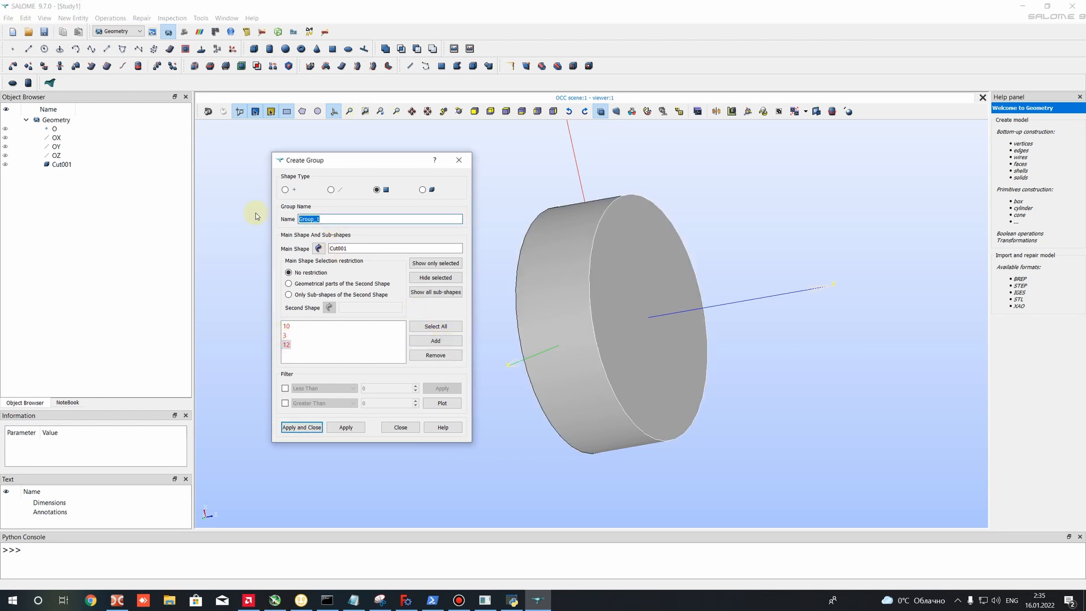
text(AMI)
click(343, 429)
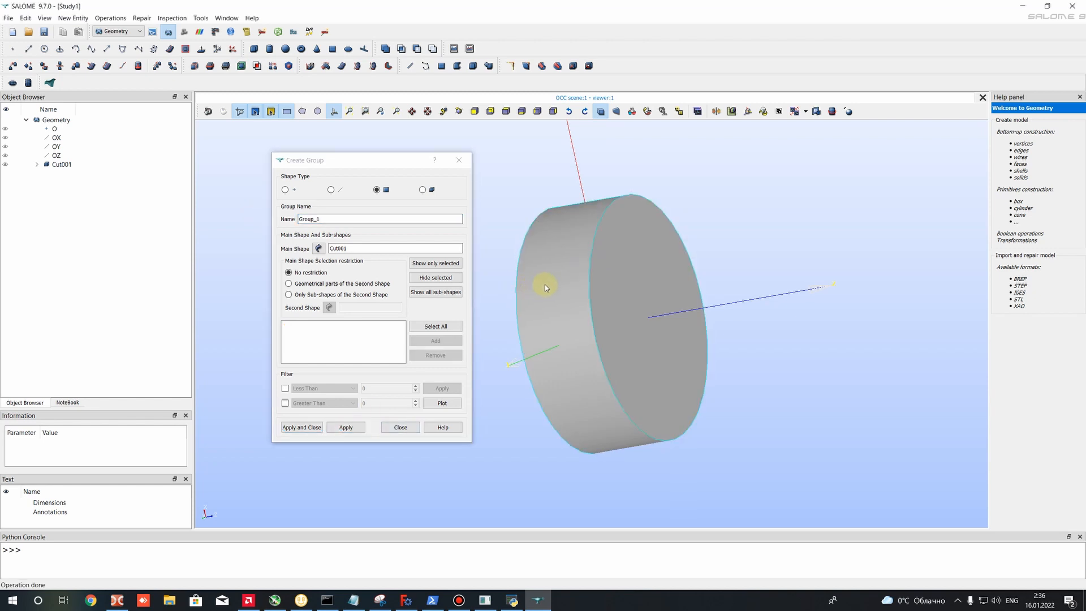
- Hide the cylinder's two end faces and curved side face to expose the propeller inside
ctrl+right_drag(611, 281, 871, 278)
click(599, 312)
click(436, 277)
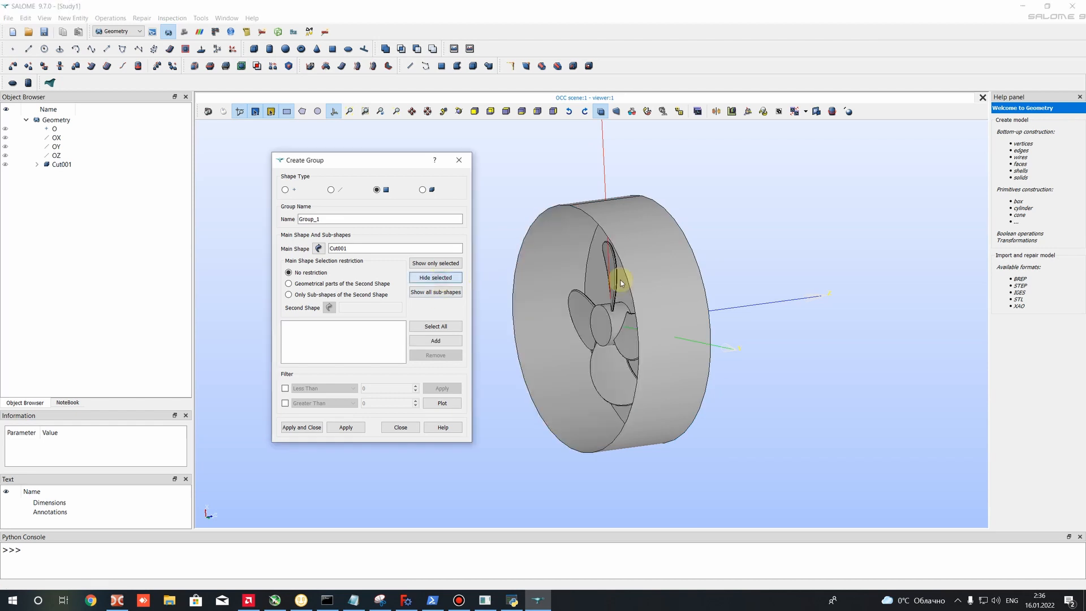
click(647, 273)
click(435, 278)
ctrl+right_drag(652, 294, 682, 270)
click(418, 278)
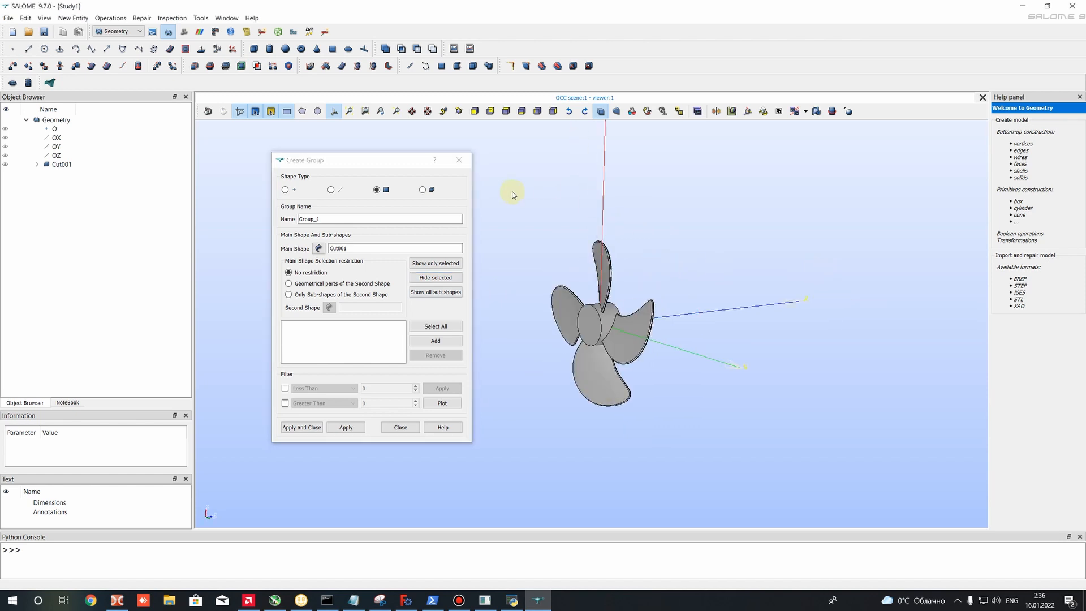
- Add all propeller faces of Cut001 to a face group named Wall, create it and finish group creation
drag(512, 188, 694, 446)
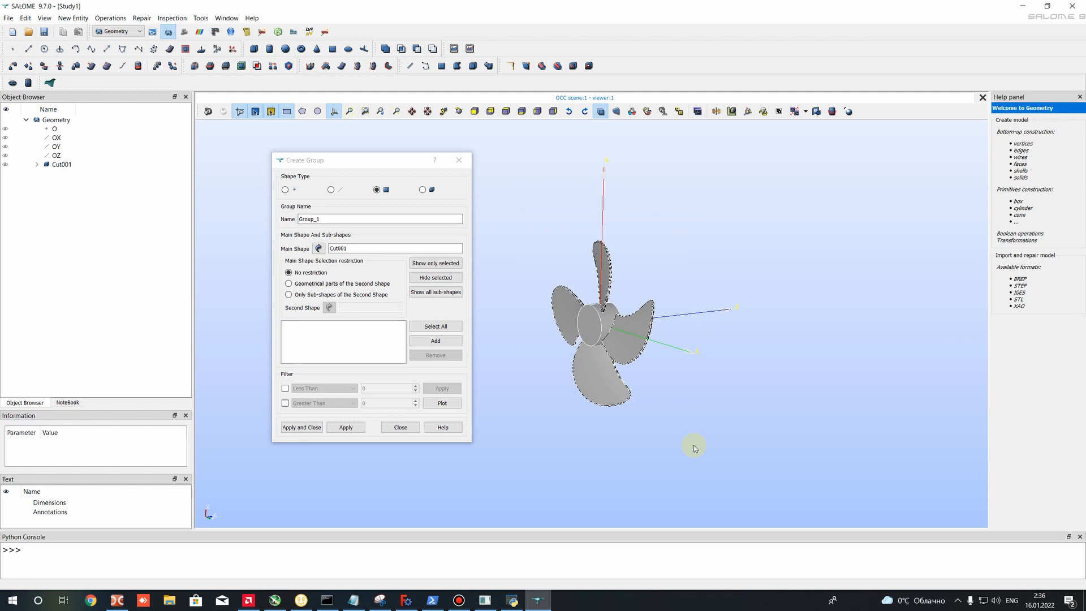
click(435, 341)
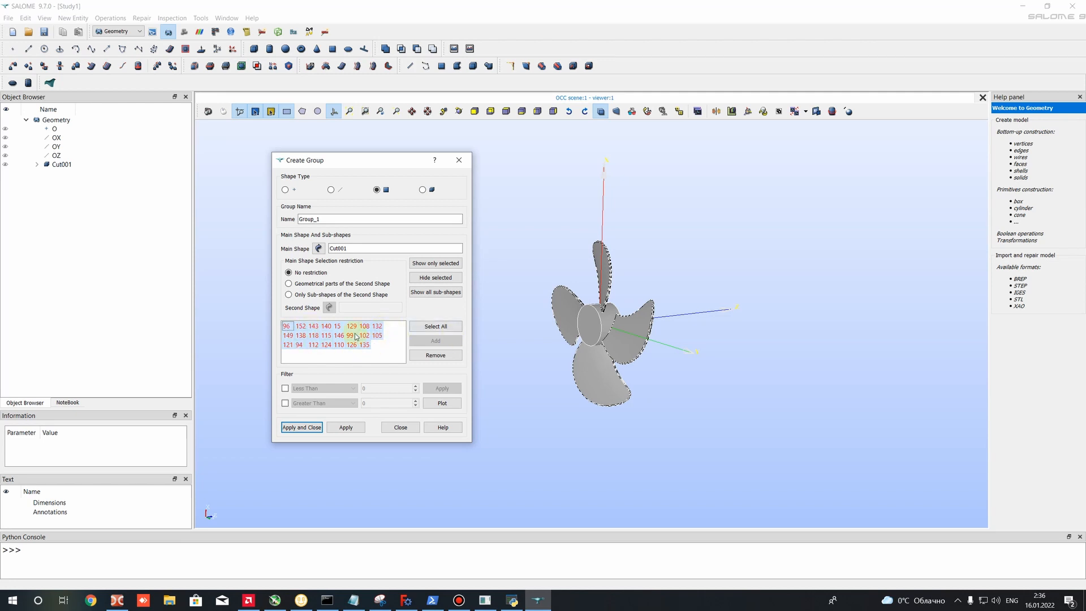
drag(340, 217, 295, 220)
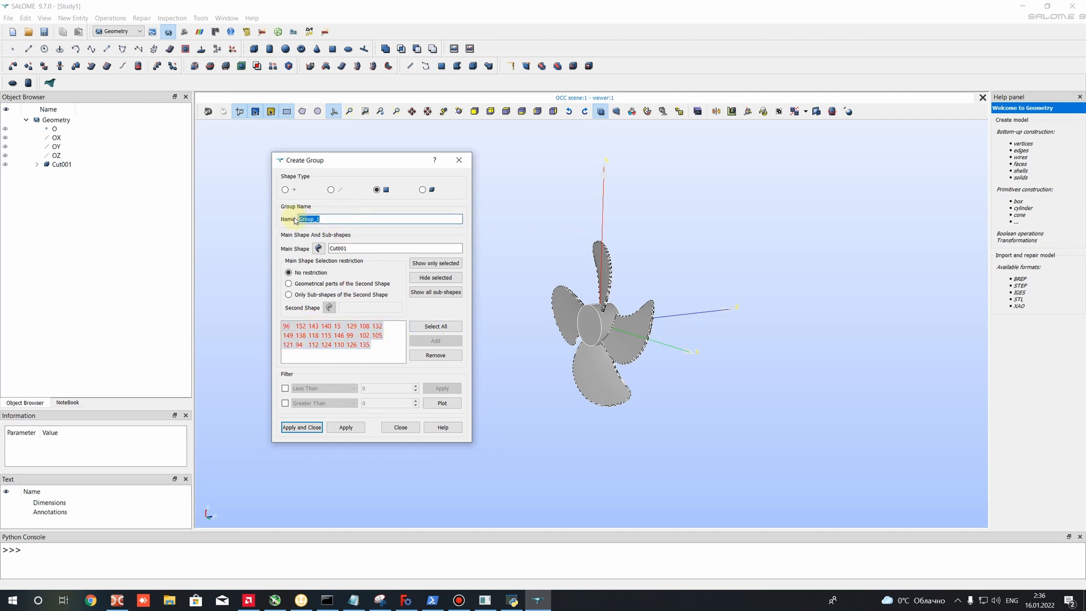
text(Wall)
drag(315, 218, 294, 221)
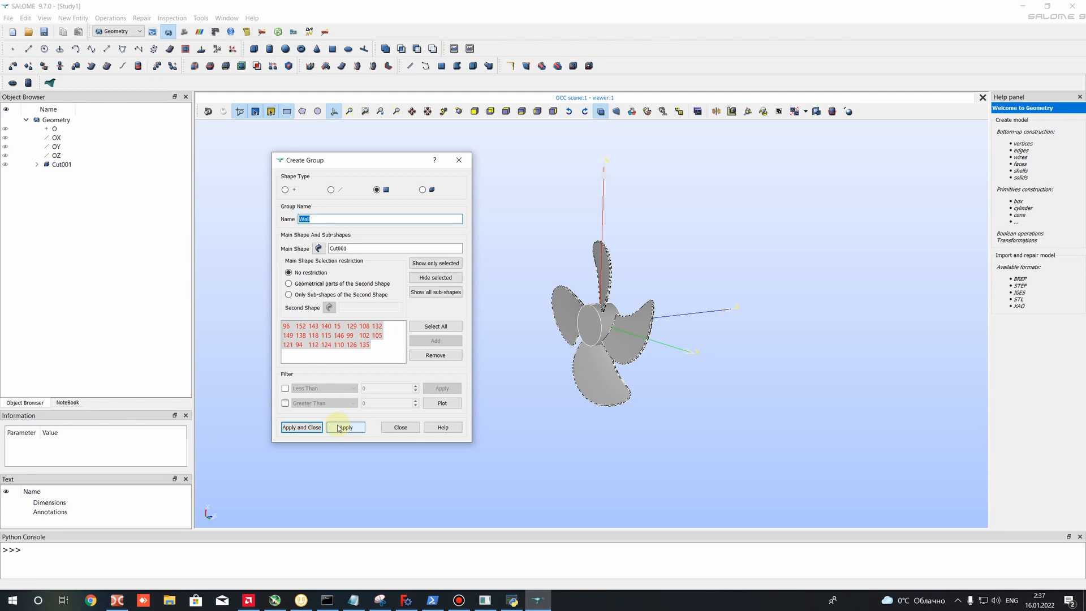
click(301, 427)
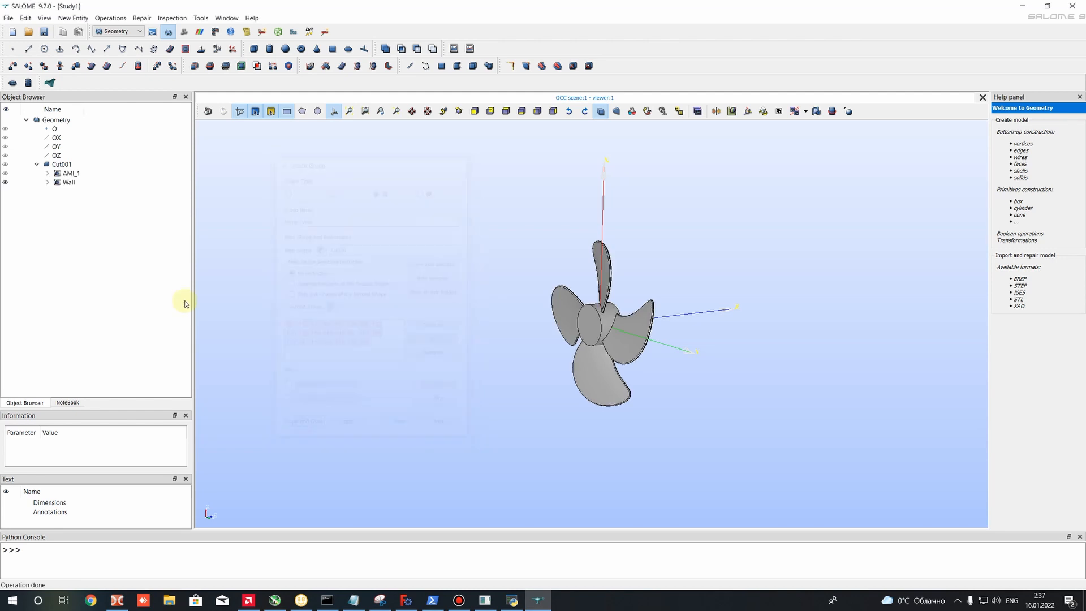
- Show and hide the AMI_1 and Wall groups in turn to check which faces each one contains
click(4, 174)
click(4, 173)
click(7, 182)
click(6, 172)
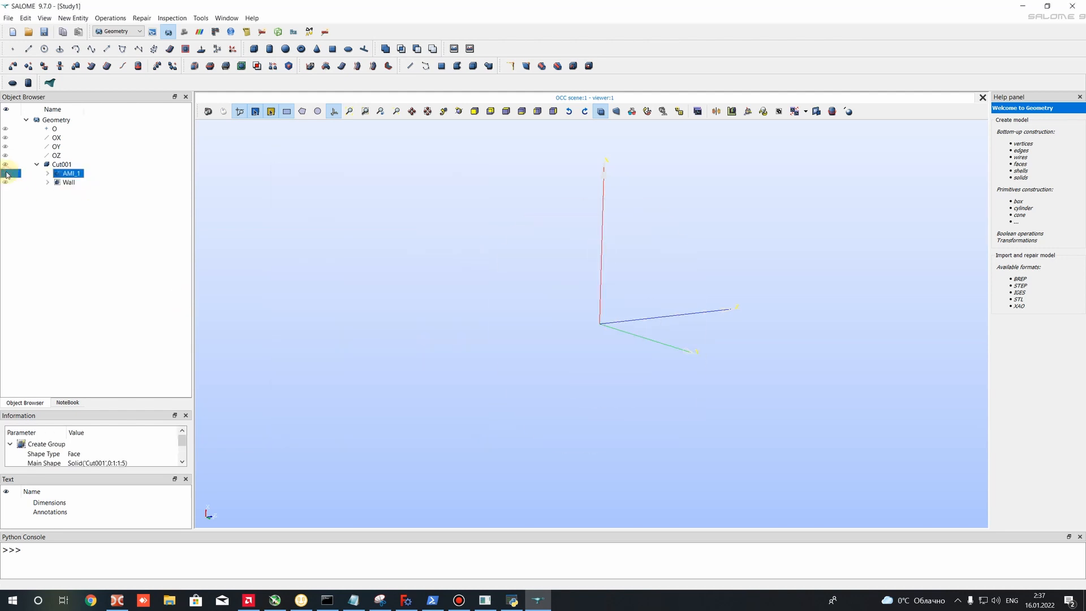
click(6, 181)
click(6, 174)
click(5, 181)
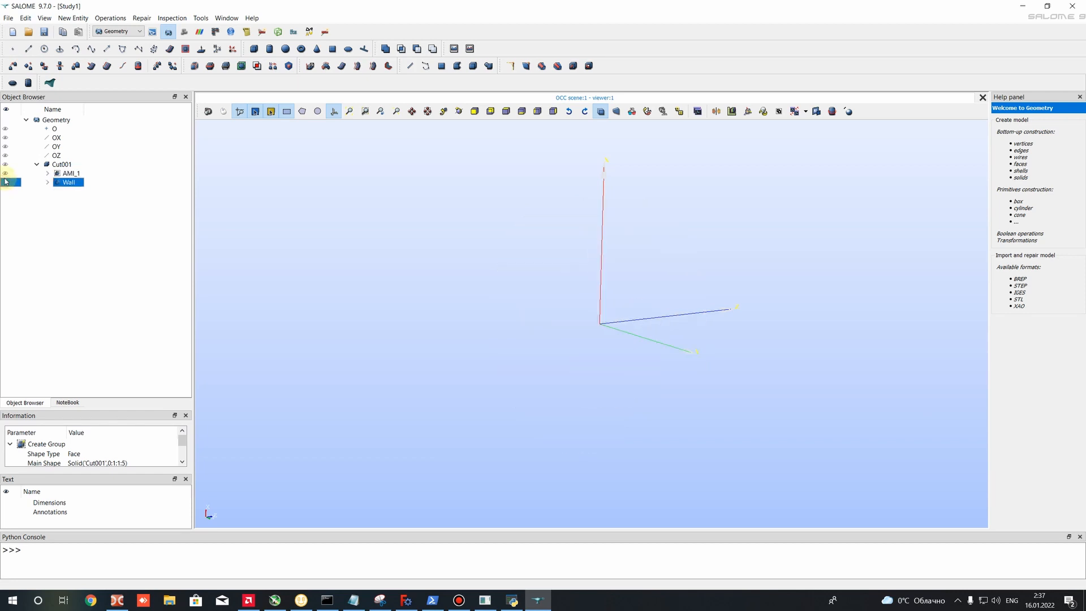
click(4, 182)
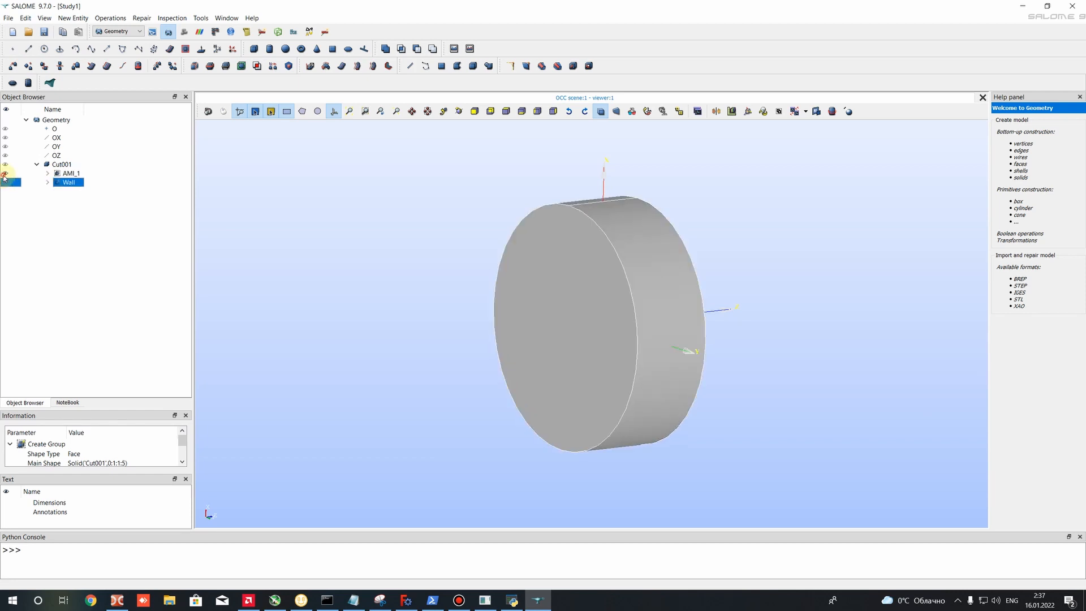
click(6, 165)
click(7, 182)
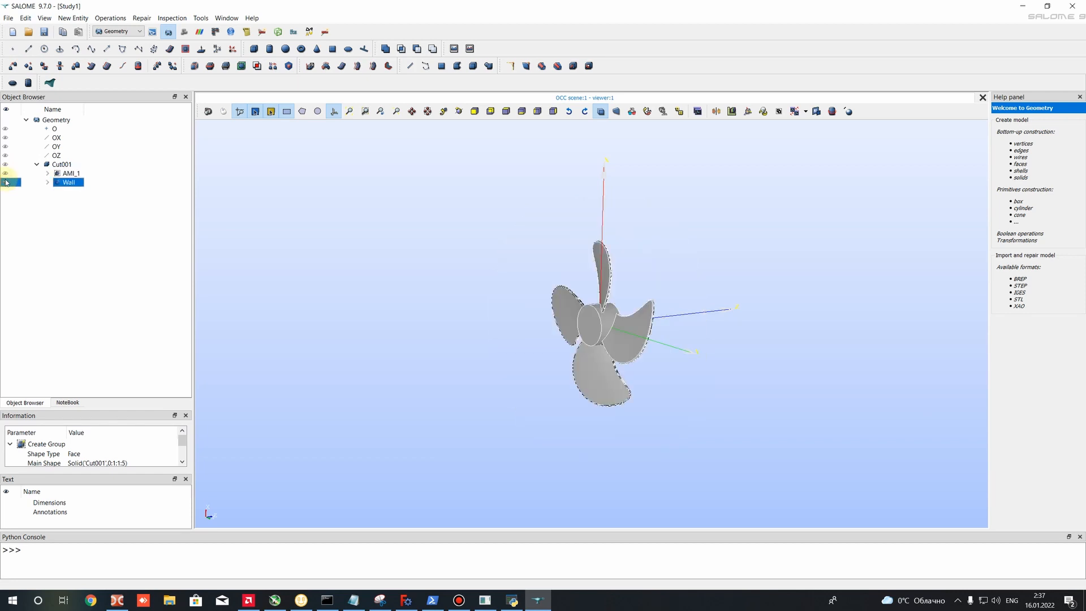
- Inspect the propeller faces of the Wall group up close and compare them with the full Cut001 body
scroll(544, 278, up, 7)
scroll(735, 335, down, 5)
scroll(734, 366, up, 2)
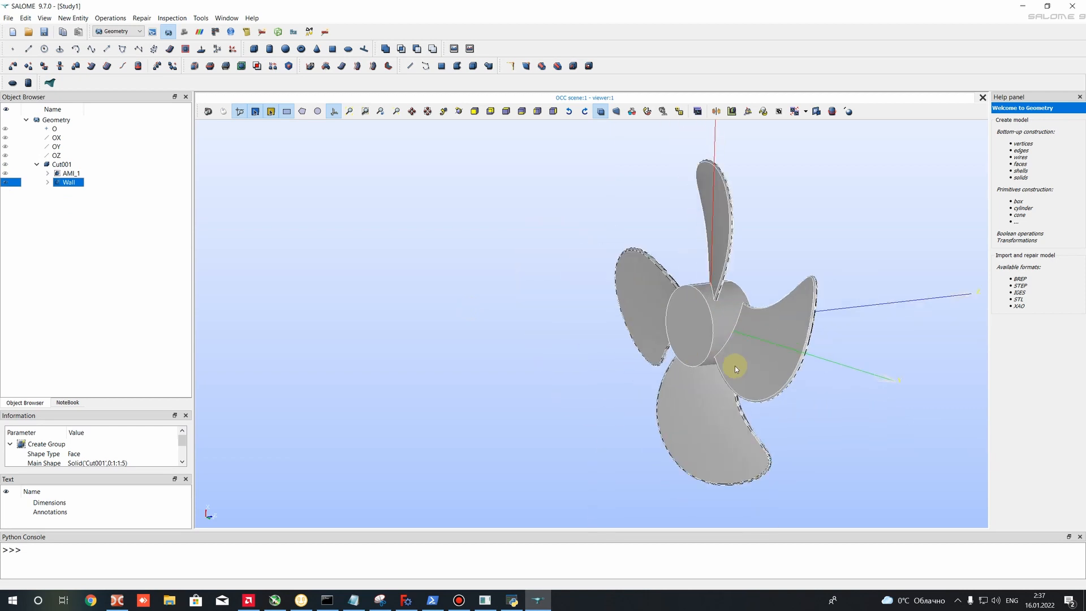
scroll(594, 306, down, 3)
click(6, 164)
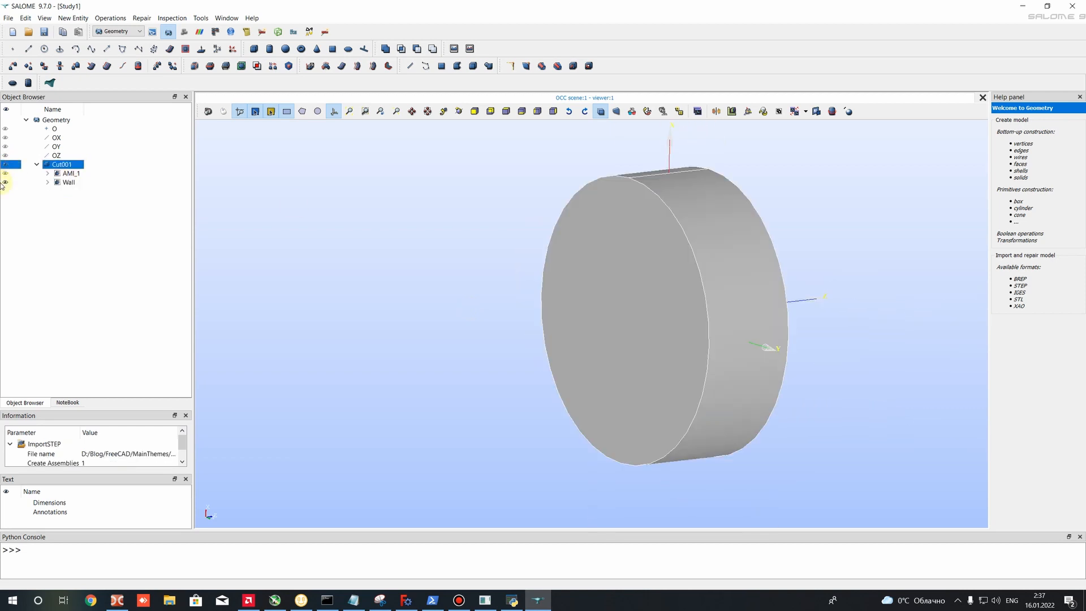
click(6, 164)
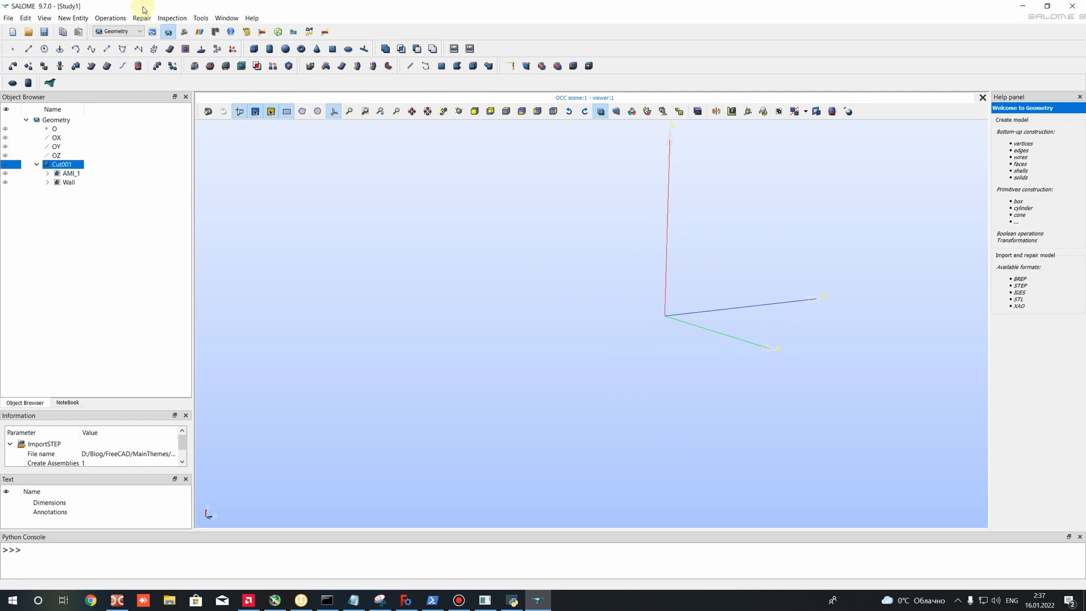
- Switch to the Mesh module and start a new mesh with Cut001 as its geometry
click(120, 31)
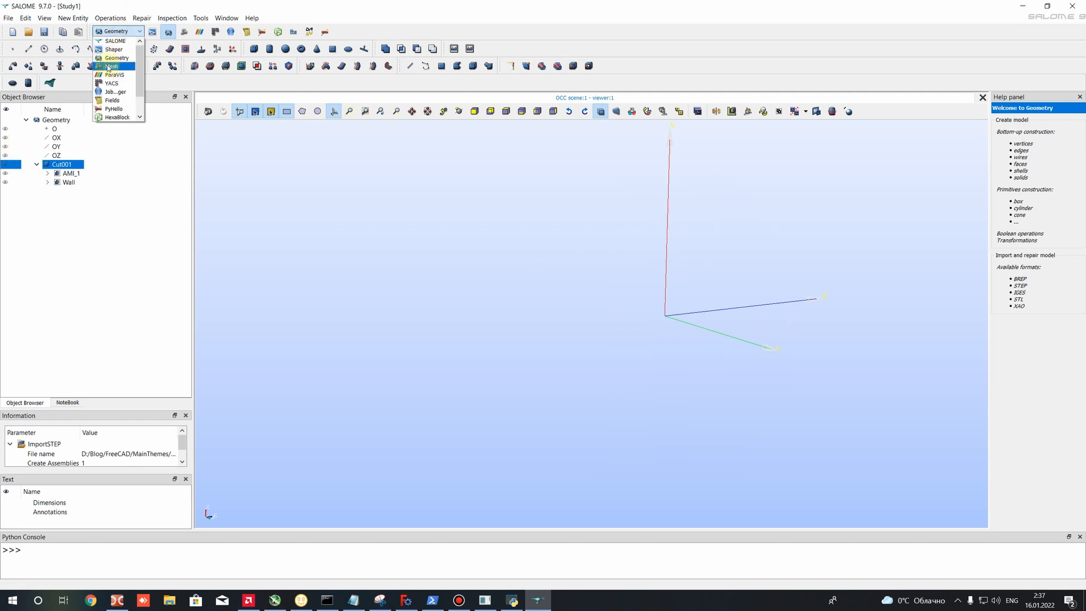
click(111, 66)
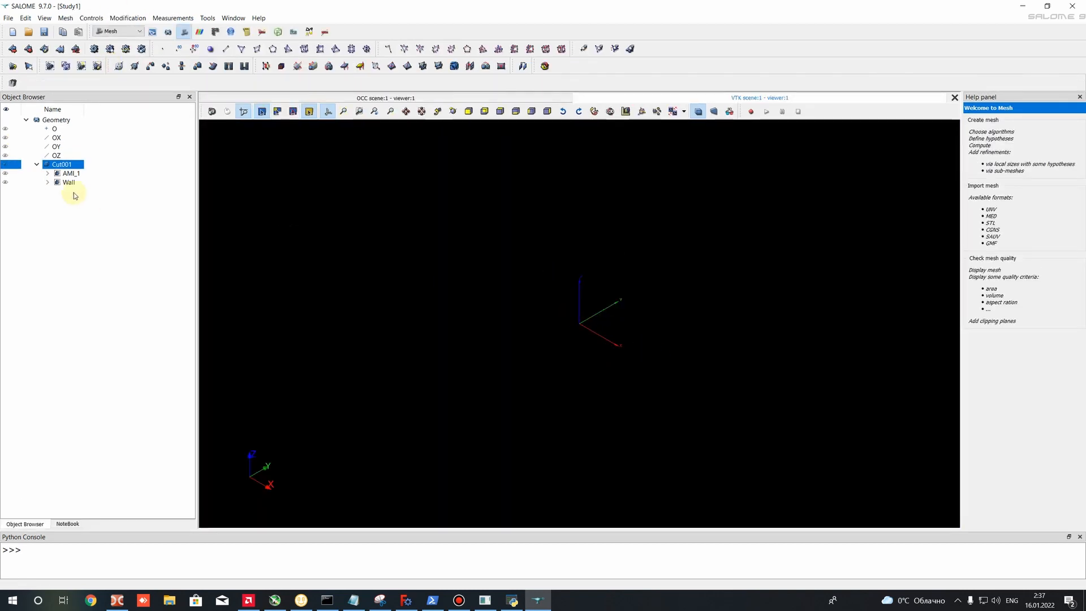
click(12, 48)
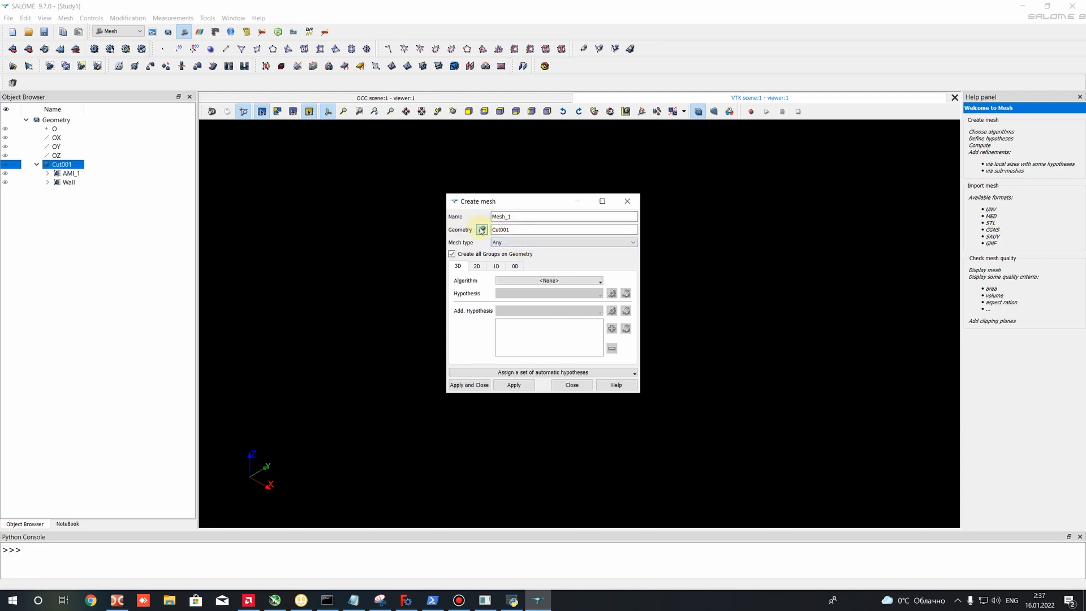
click(61, 165)
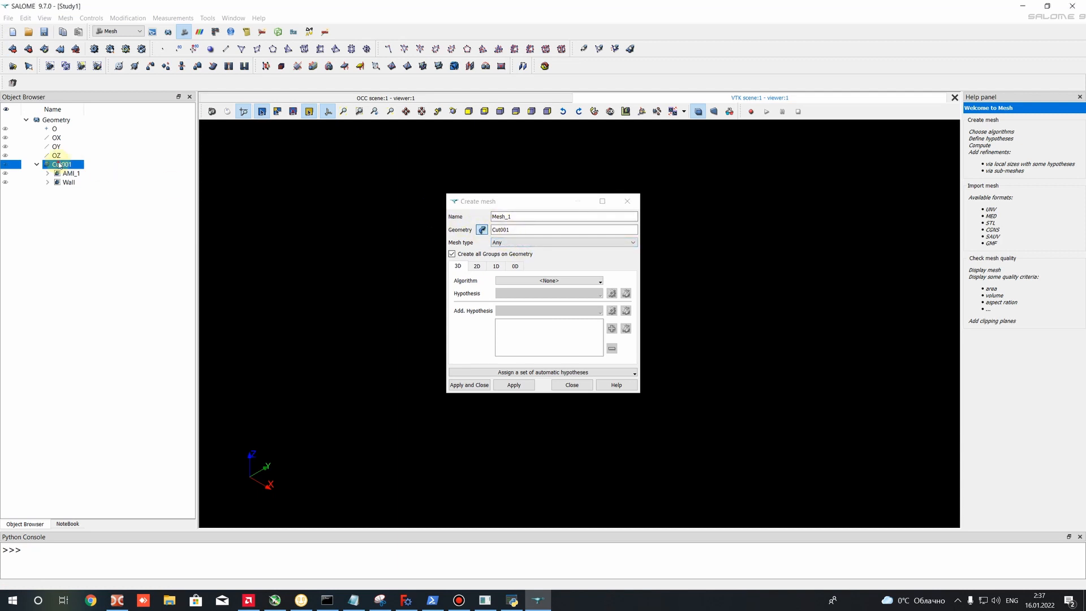
click(518, 230)
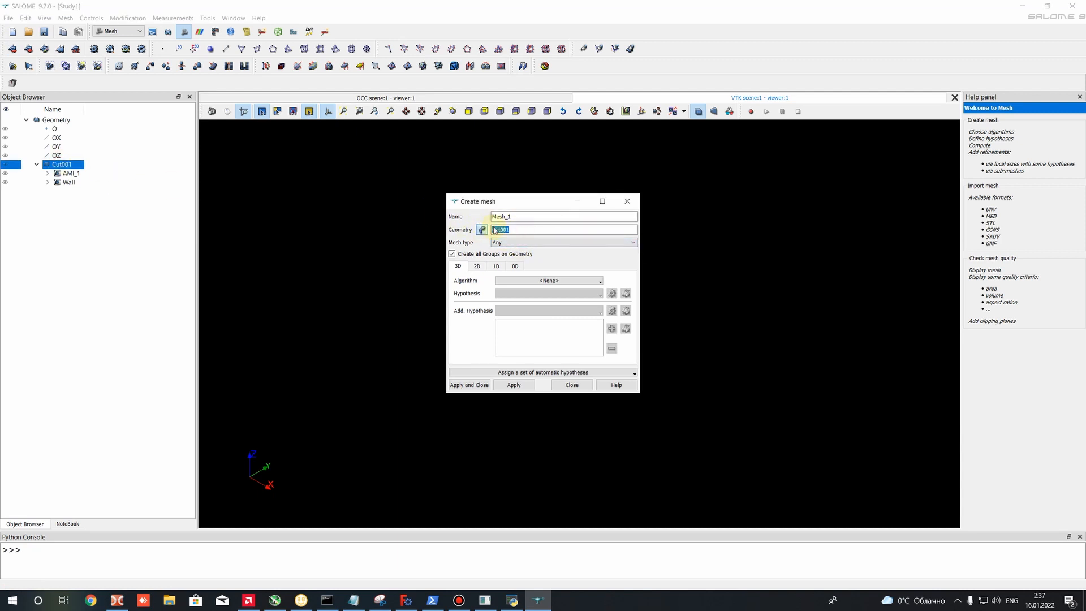
- Assign NETGEN 3D as the mesh's 3D algorithm and add a NETGEN 3D Parameters hypothesis
click(548, 280)
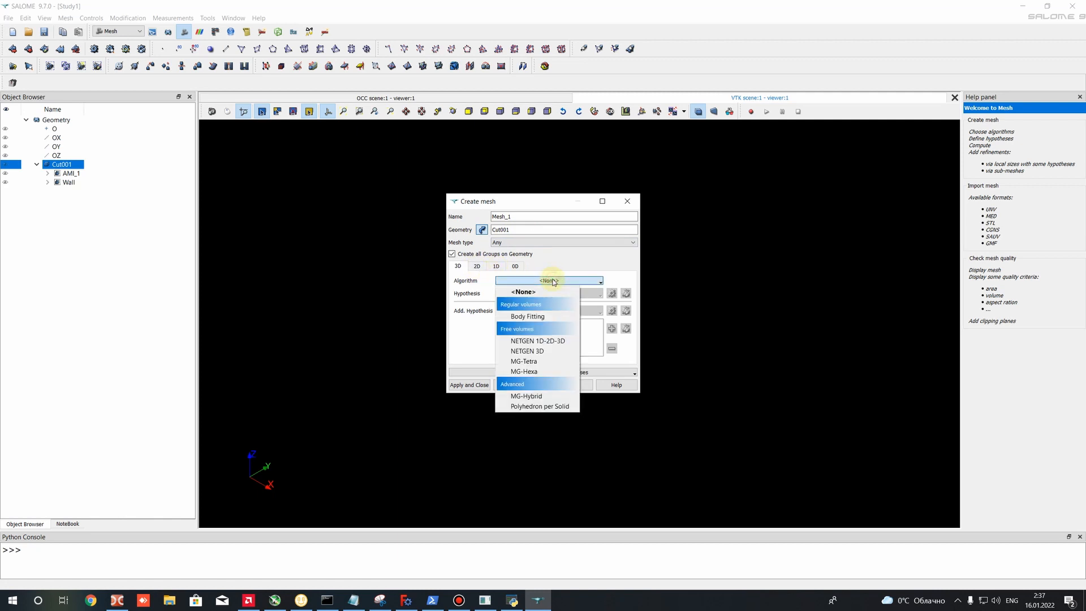
click(526, 351)
click(586, 293)
click(612, 293)
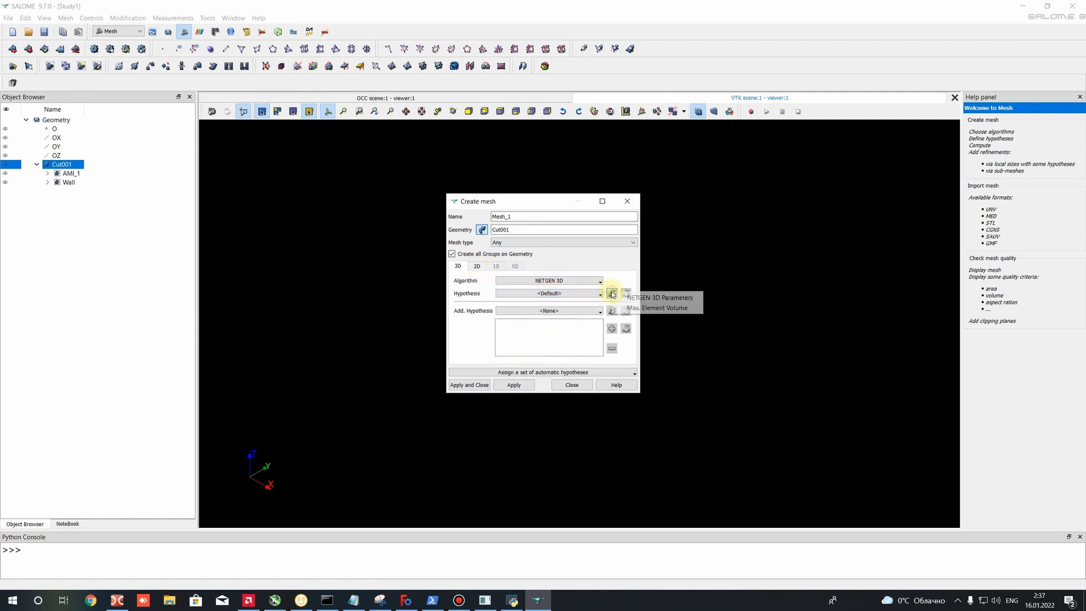
click(648, 298)
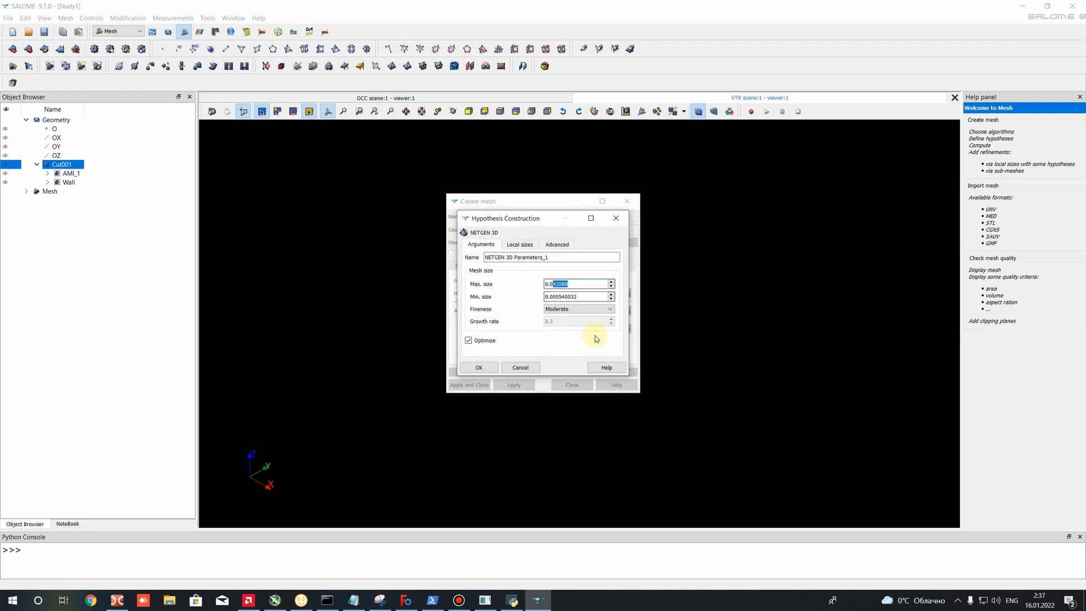
- Set the NETGEN 3D hypothesis to a maximum size of 0.02 and a minimum size of 0.002 and accept it
text(0)
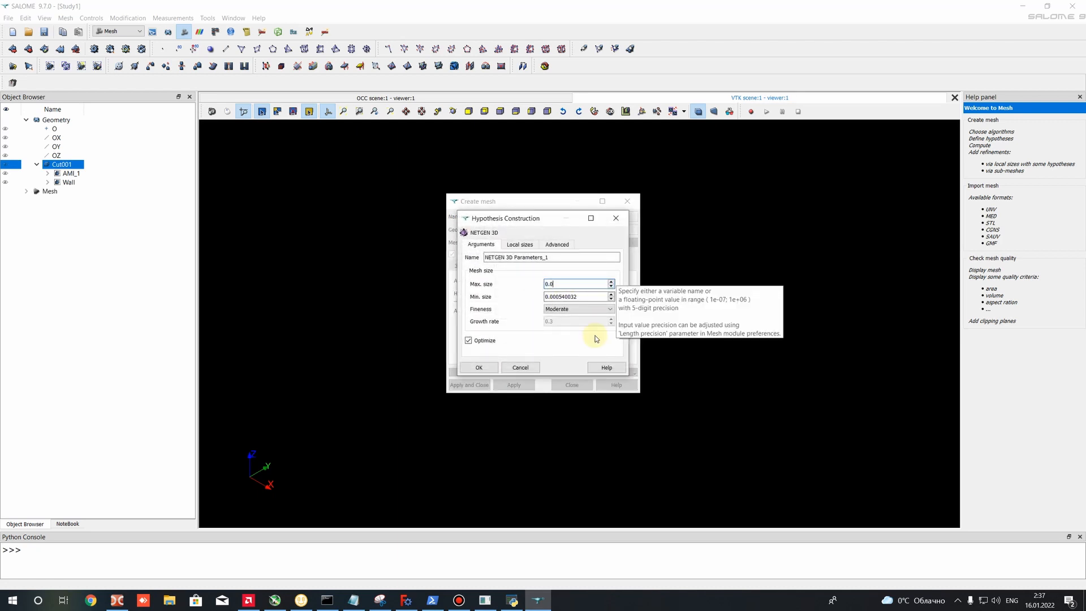
text(1)
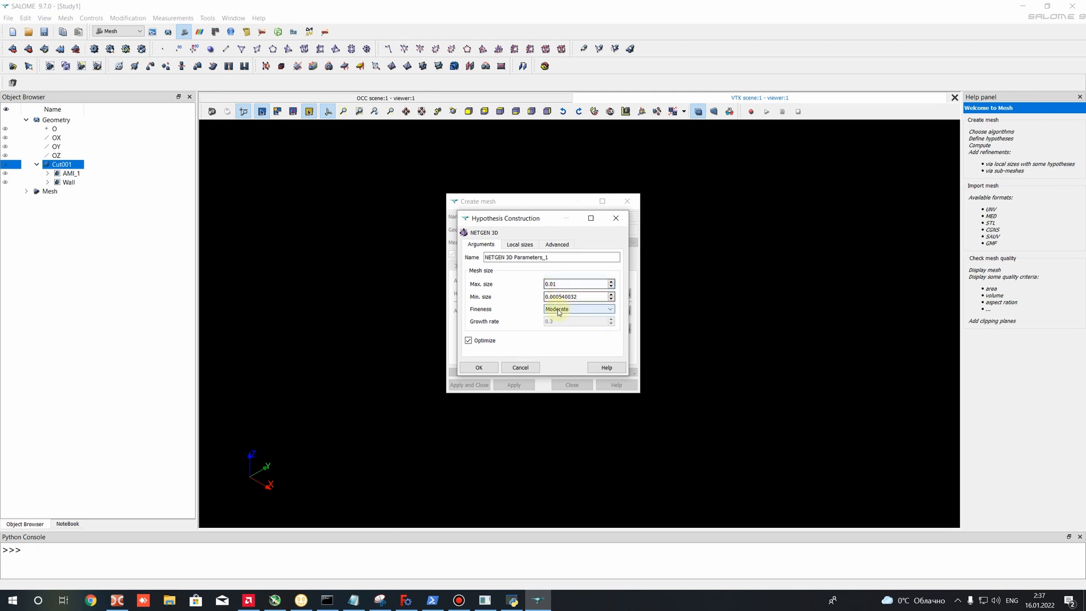
key(BackSpace)
text(2)
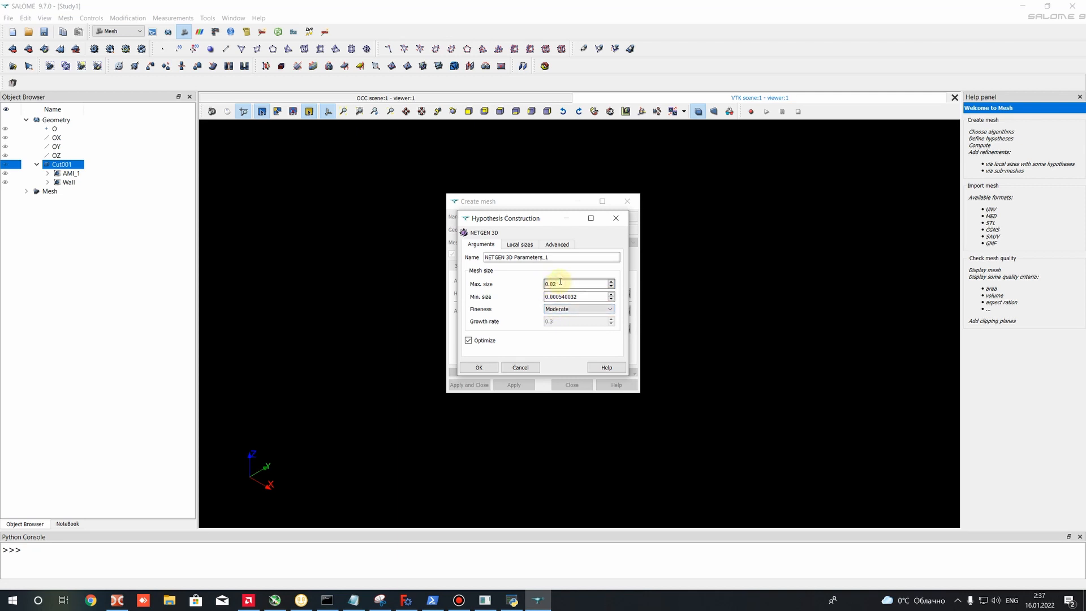
click(550, 296)
click(580, 297)
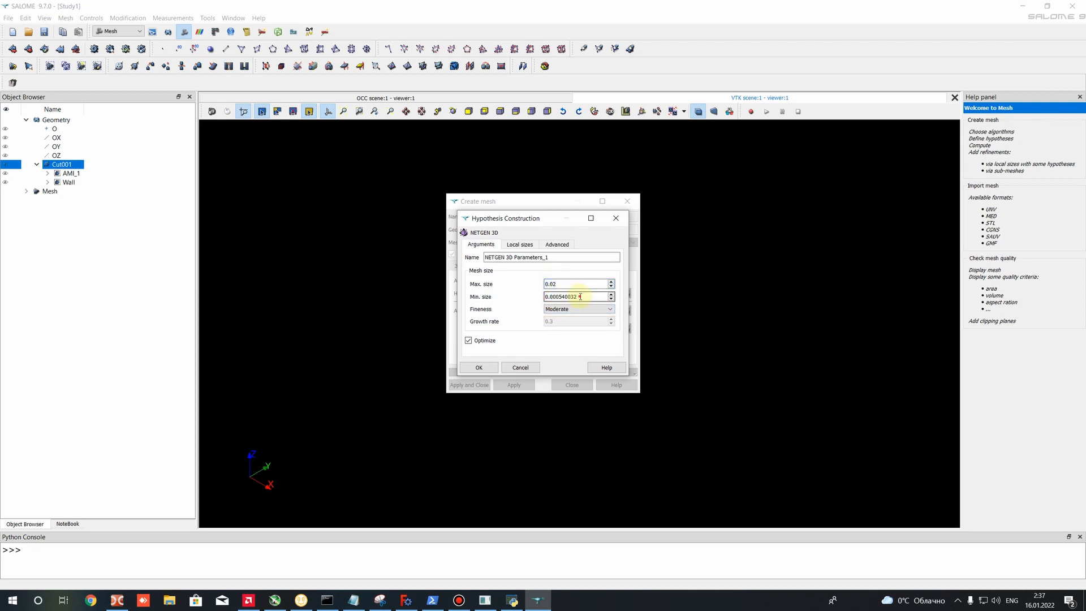
drag(557, 296, 586, 298)
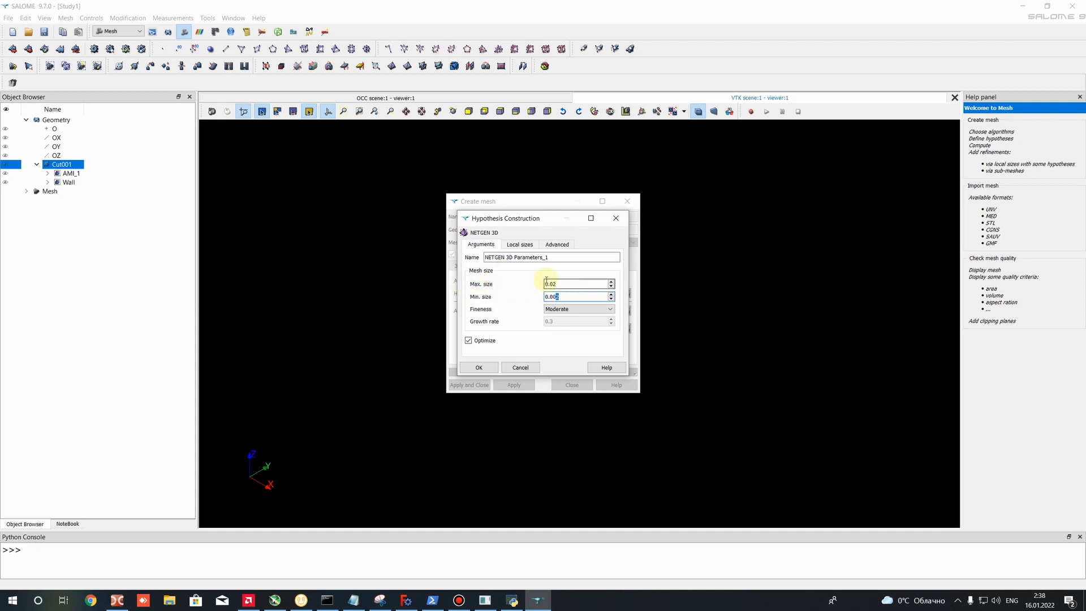
click(481, 368)
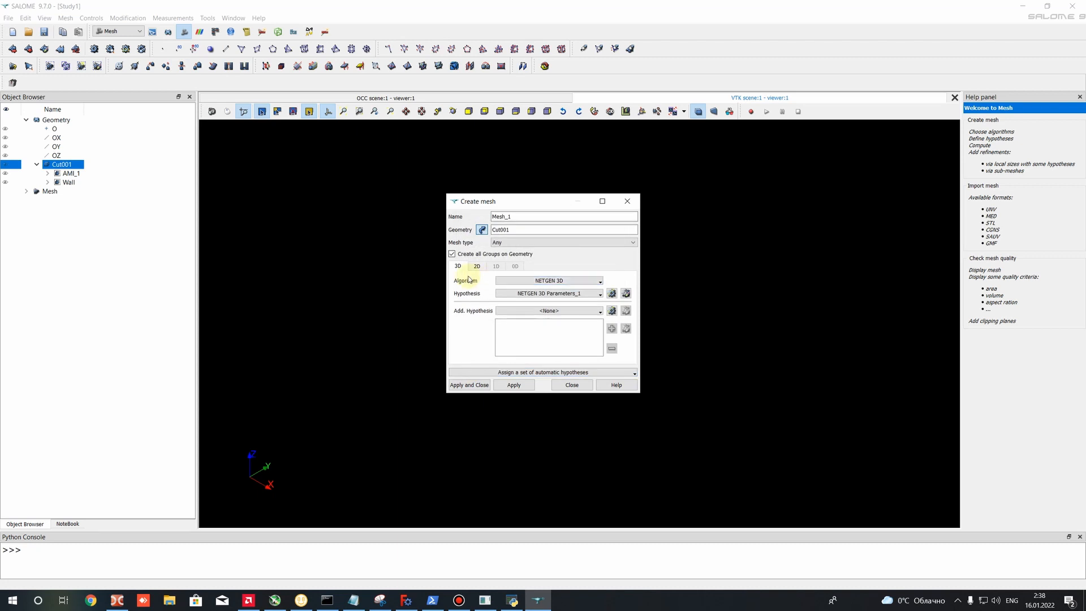
- Assign Triangle: Mefisto as the 2D algorithm with a Length From Edges hypothesis
click(476, 267)
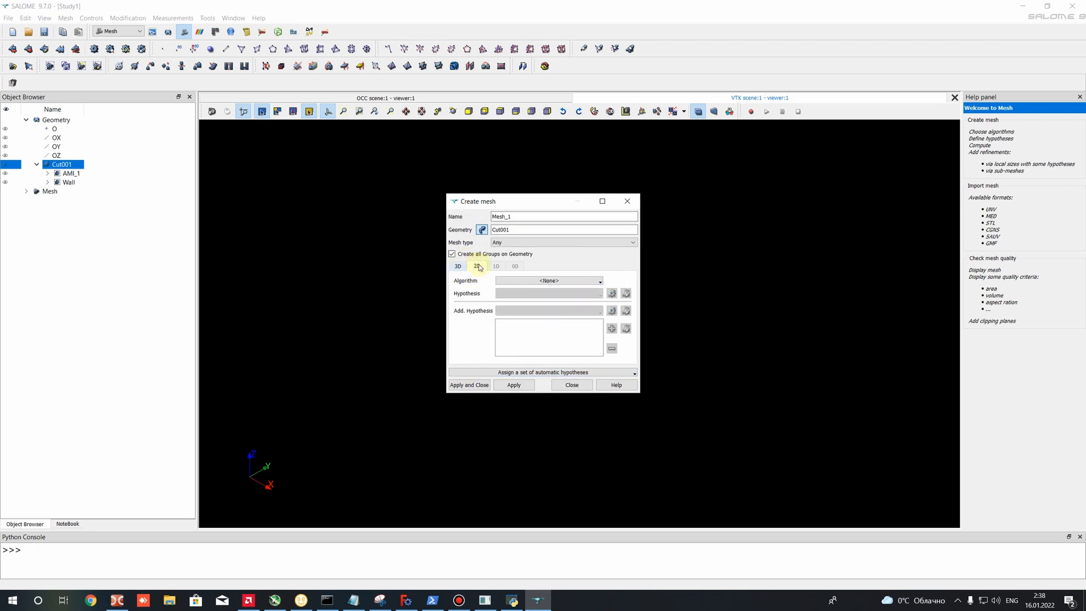
click(563, 283)
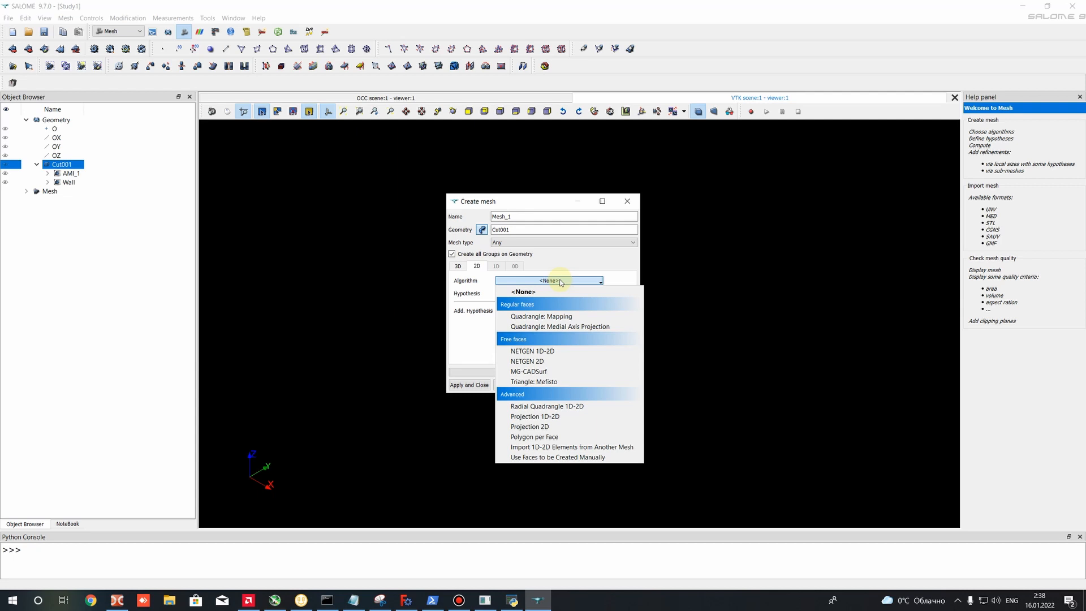
click(554, 383)
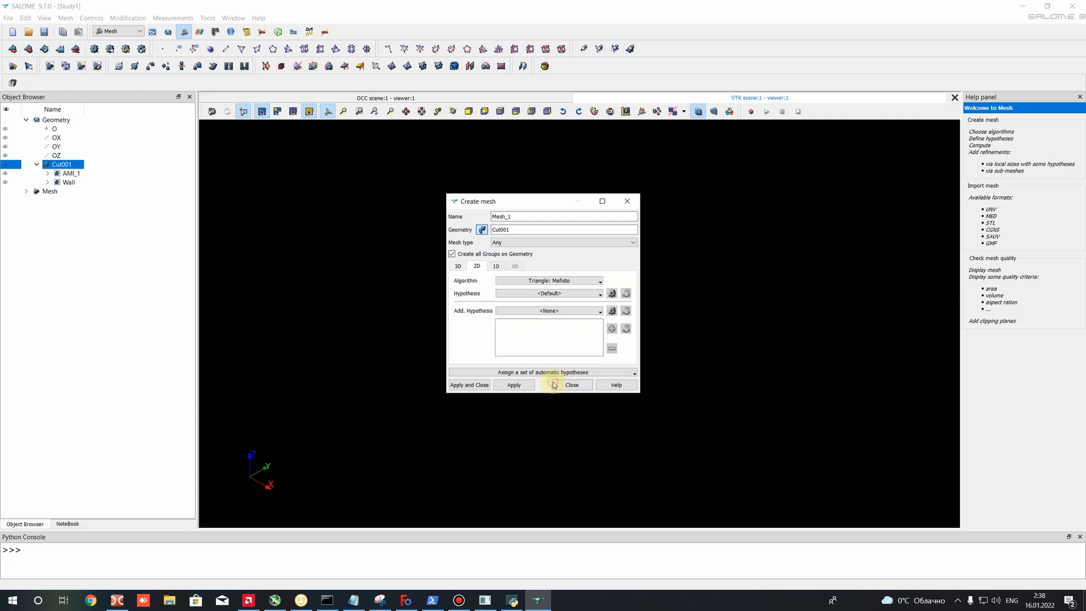
click(545, 295)
click(612, 292)
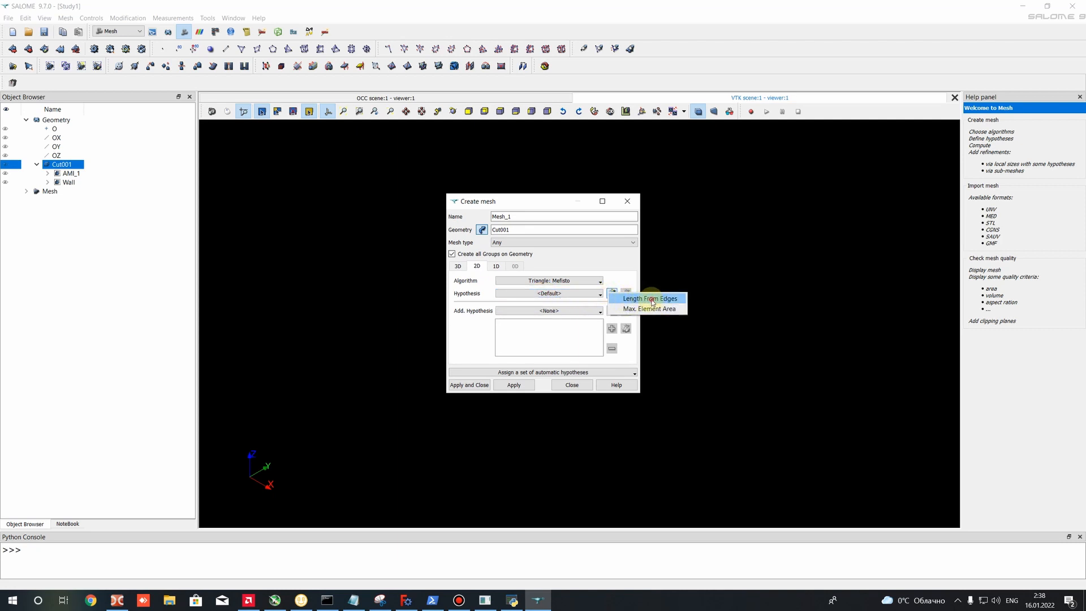
click(651, 299)
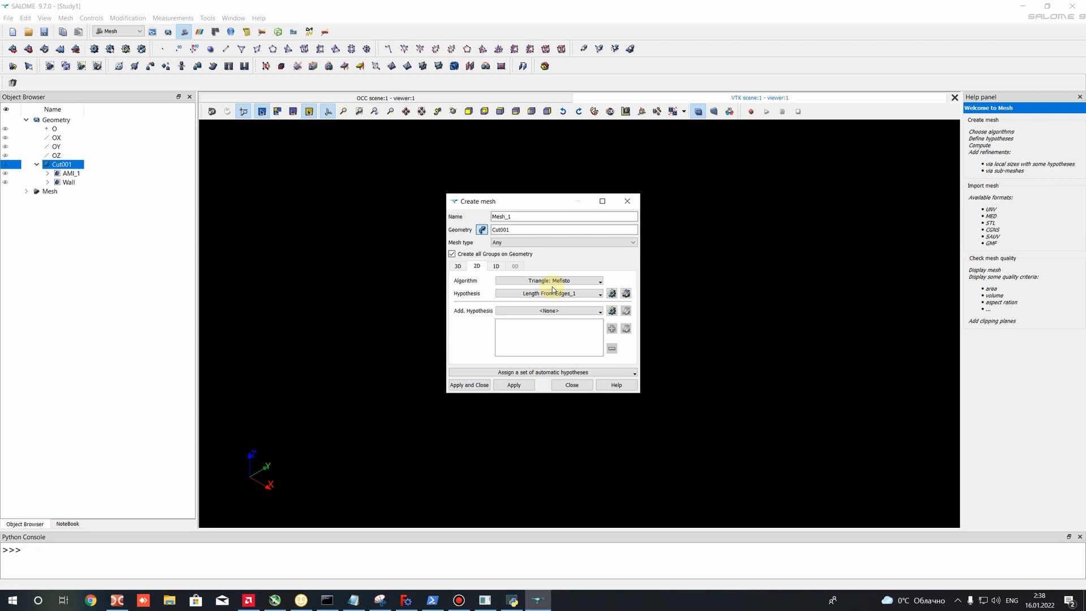
- Assign Wire Discretisation as the mesh's 1D algorithm and add an Adaptive hypothesis to it
click(495, 266)
click(565, 281)
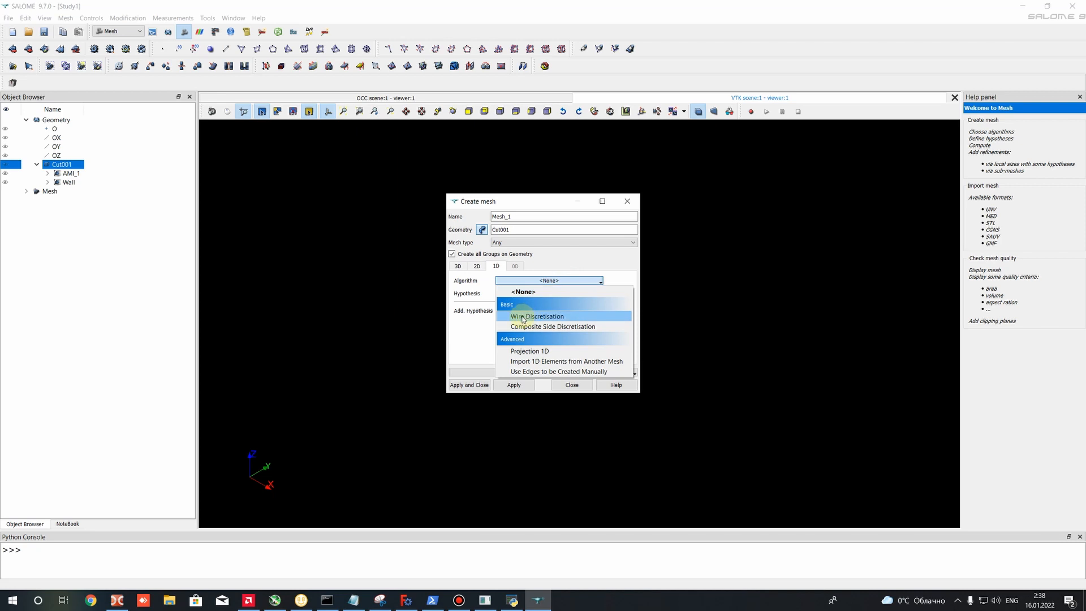
click(530, 317)
click(526, 294)
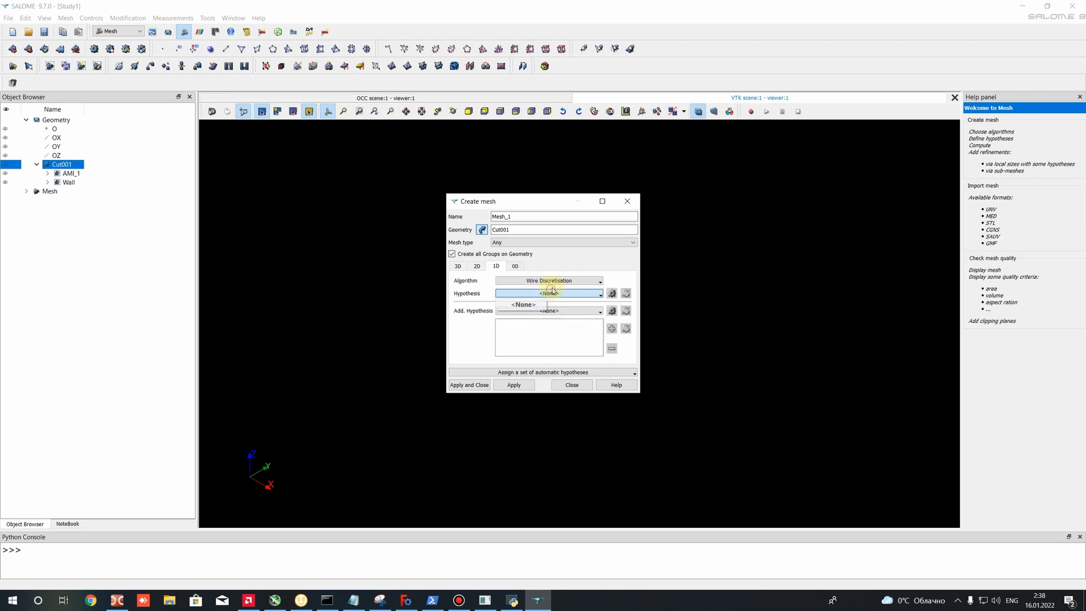
click(496, 266)
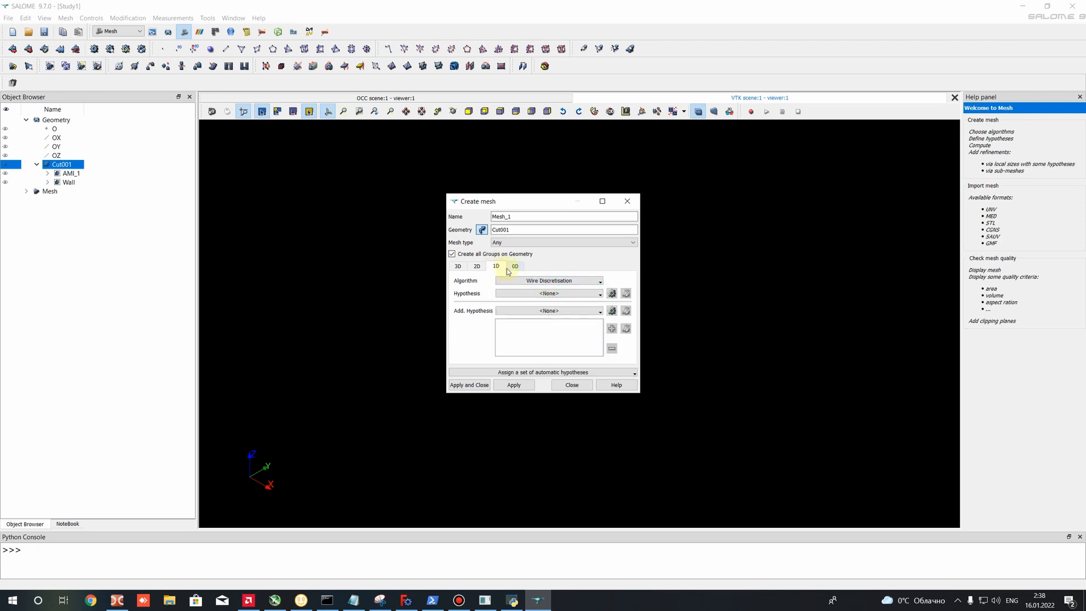
click(612, 294)
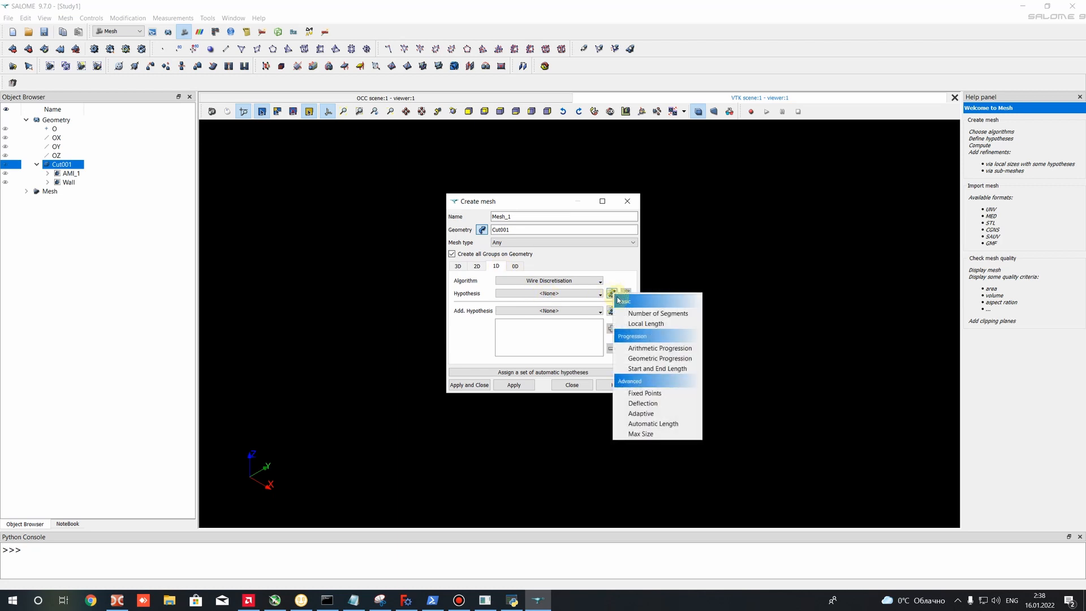
click(636, 416)
- Set the Adaptive hypothesis to a minimum size of 0.001 and a maximum size of 0.02 and accept it
drag(528, 295, 549, 295)
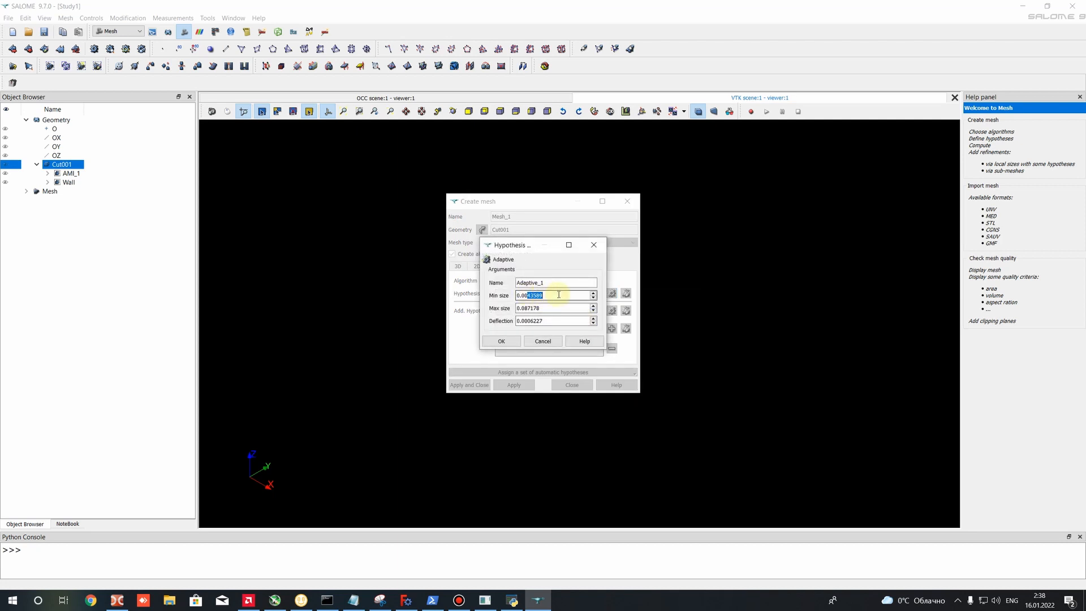
text(1)
key(BackSpace)
double_click(527, 308)
text(0.02)
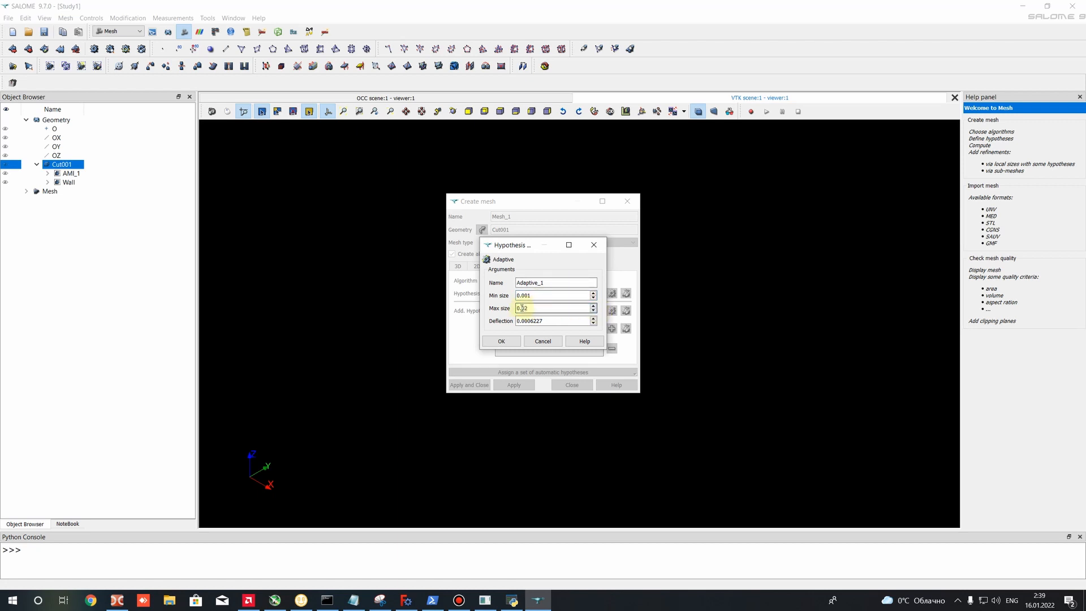
drag(527, 295, 542, 307)
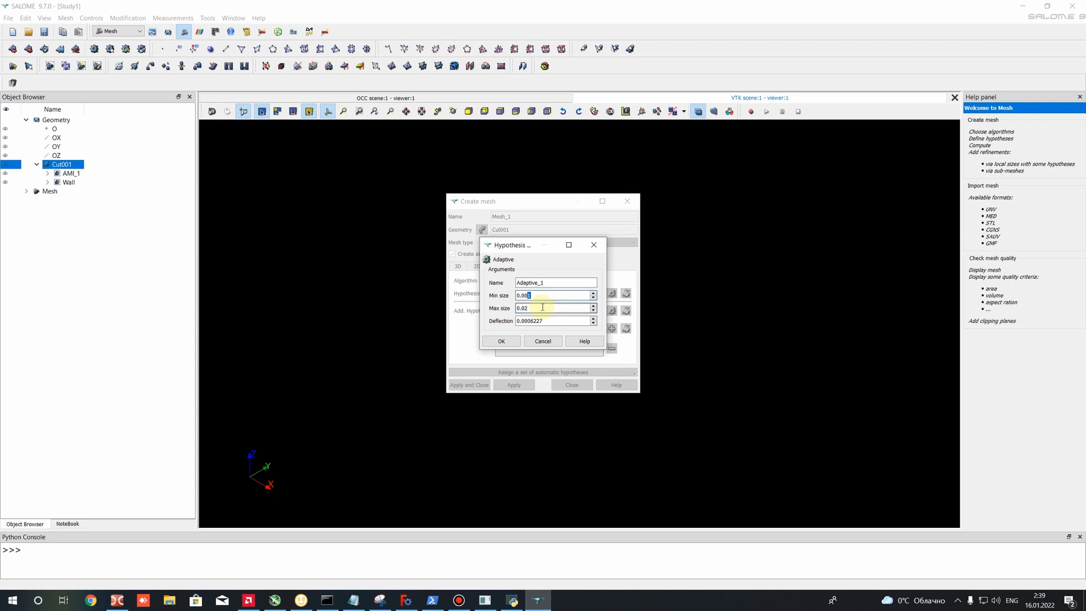
click(497, 341)
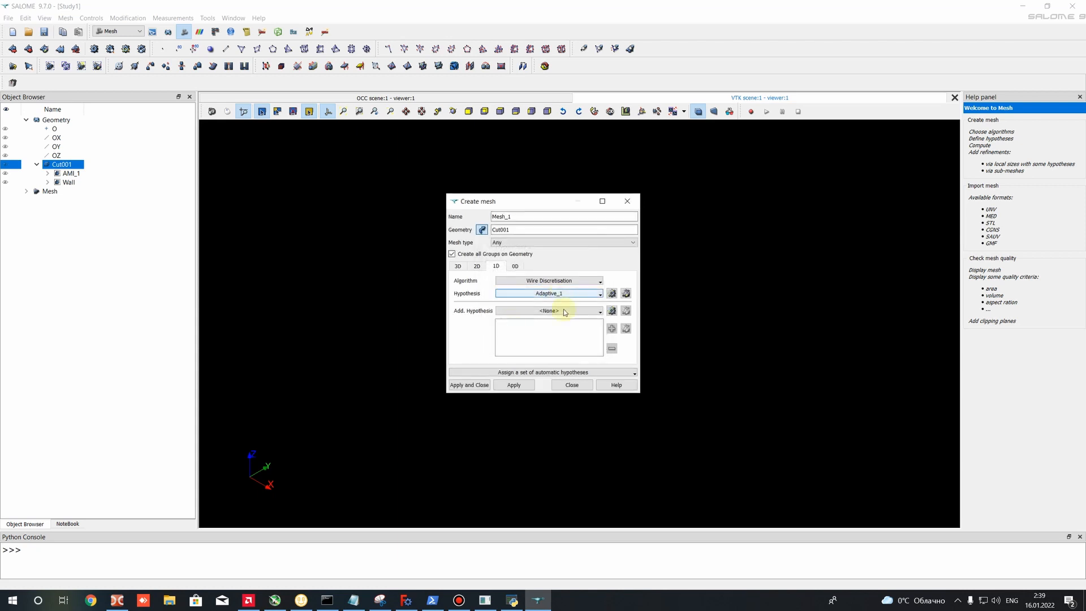
- Review the 3D, 2D and 1D algorithm settings and create Mesh_1 with no additional 1D hypothesis
click(556, 309)
click(553, 310)
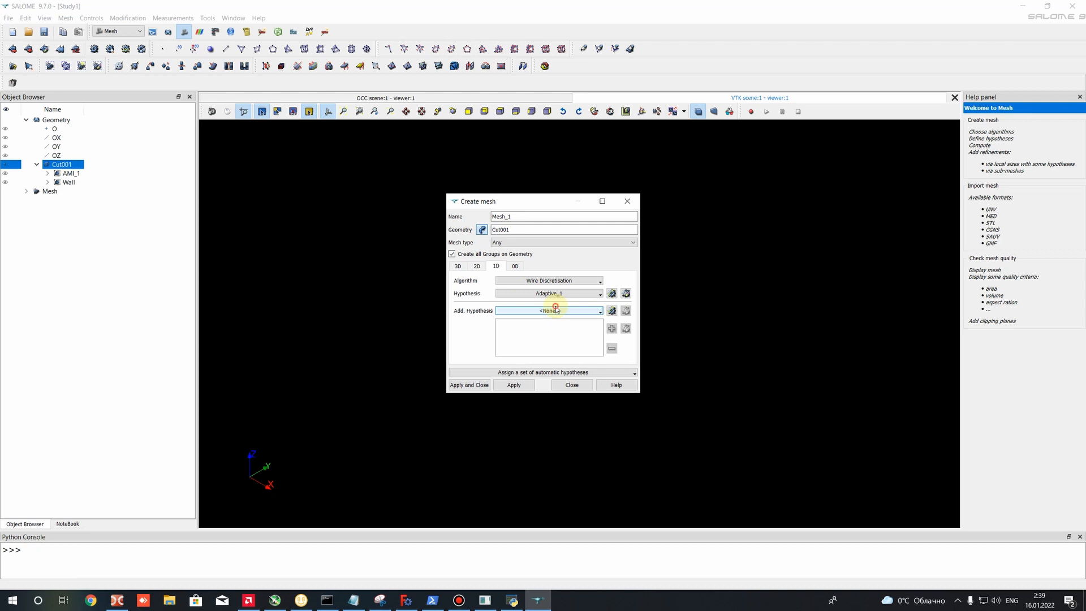
click(475, 265)
click(460, 265)
click(476, 265)
click(493, 265)
click(478, 266)
click(461, 264)
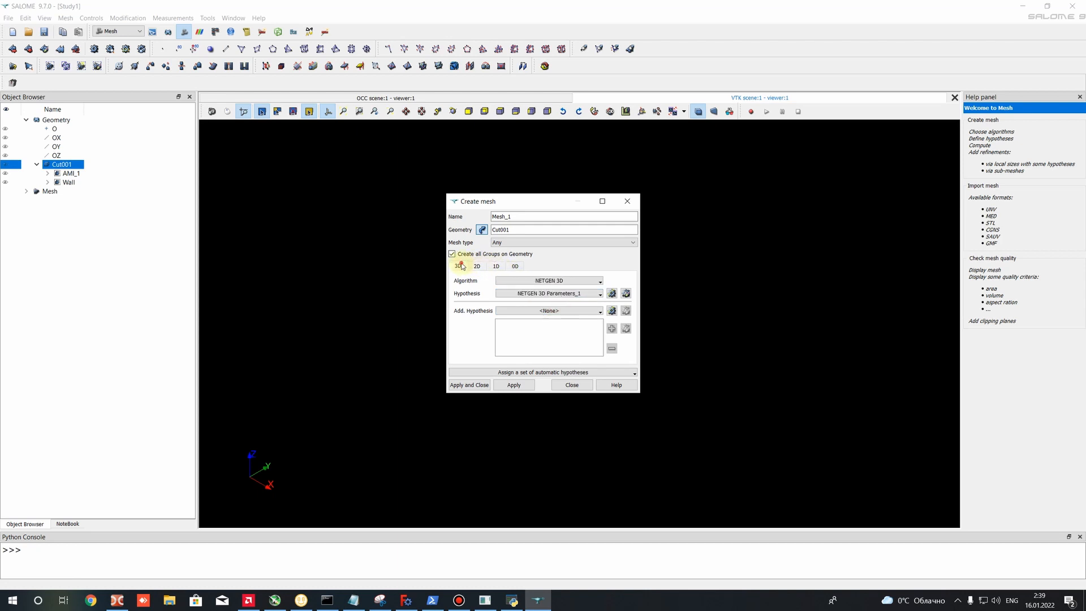
click(478, 266)
click(495, 266)
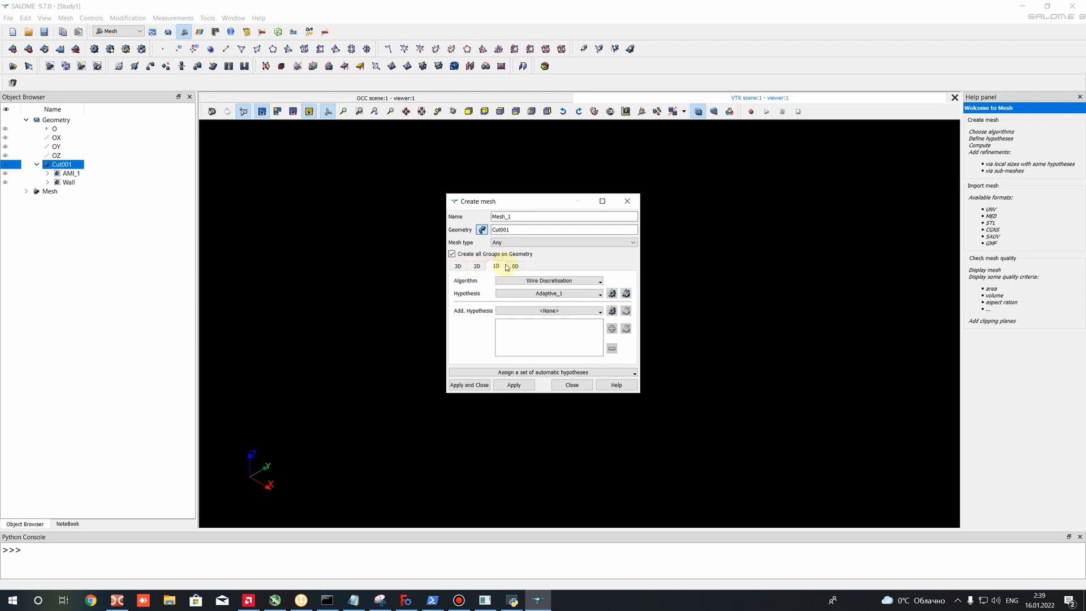
click(461, 265)
click(470, 385)
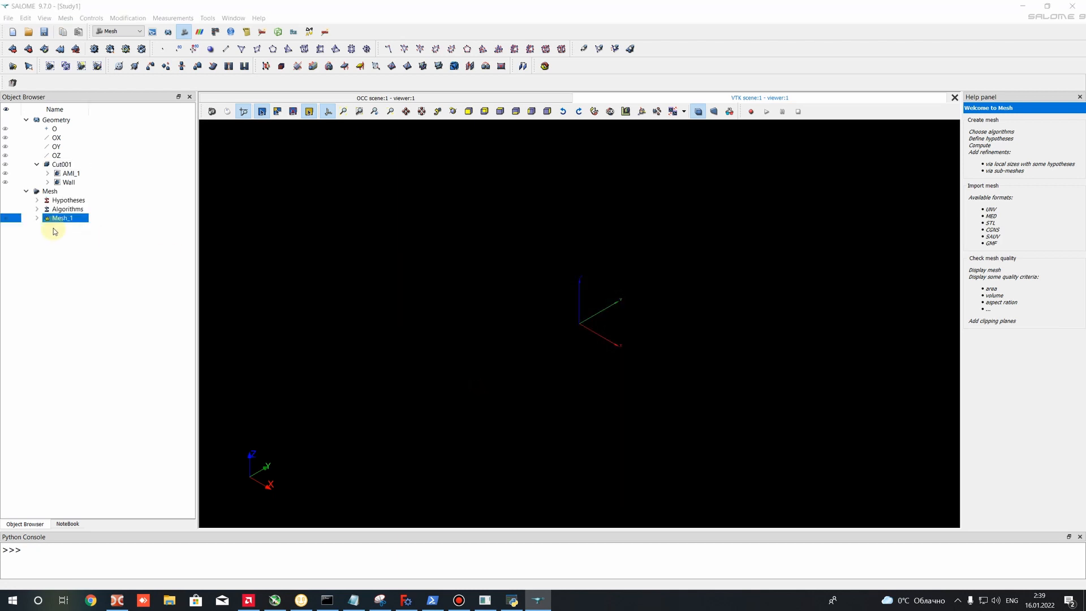
- Examine the face groups AMI_1 and Wall under Mesh_1 and compare them with the geometry groups of Cut001
click(47, 254)
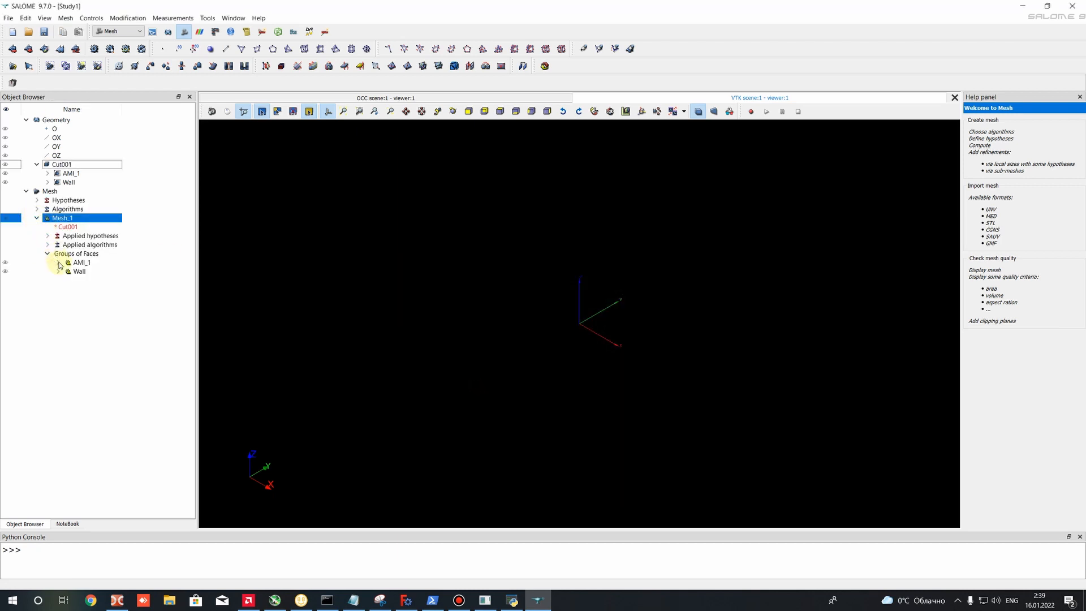
click(61, 262)
click(81, 272)
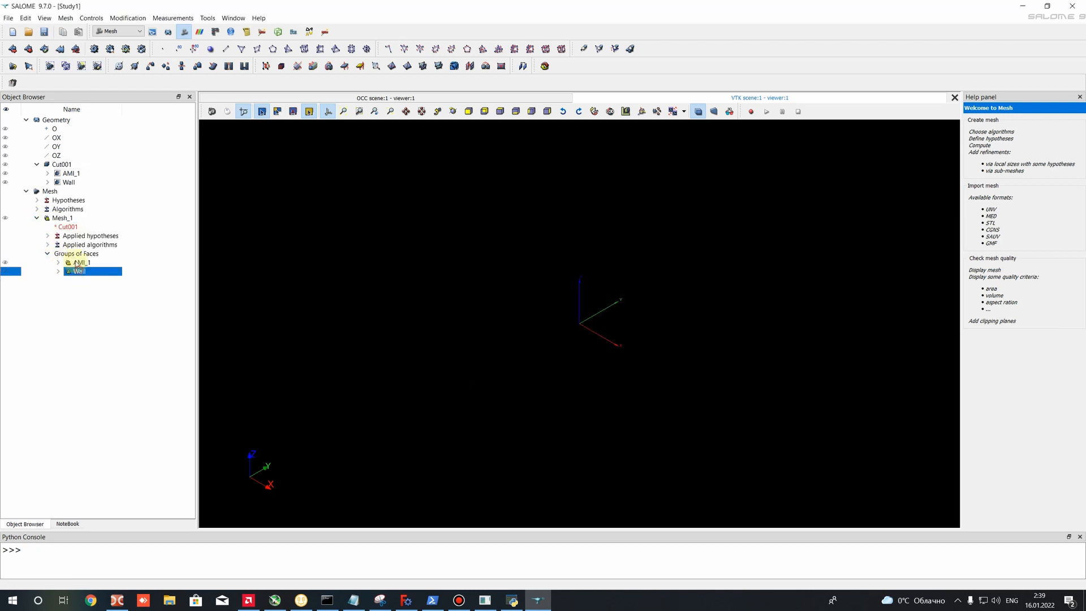
click(80, 264)
click(79, 272)
click(77, 265)
click(79, 272)
click(79, 264)
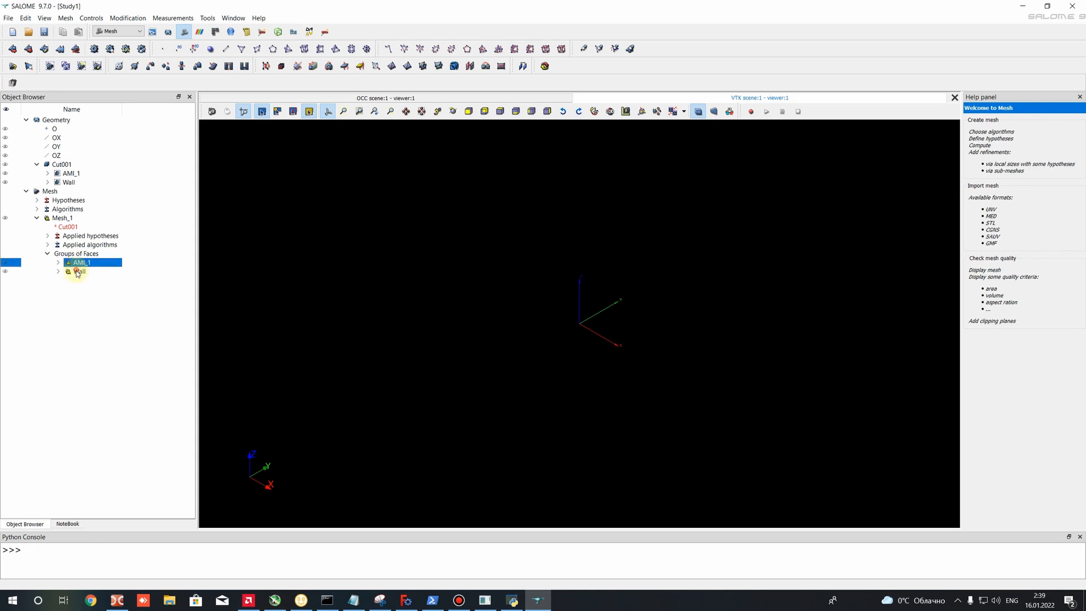
click(78, 273)
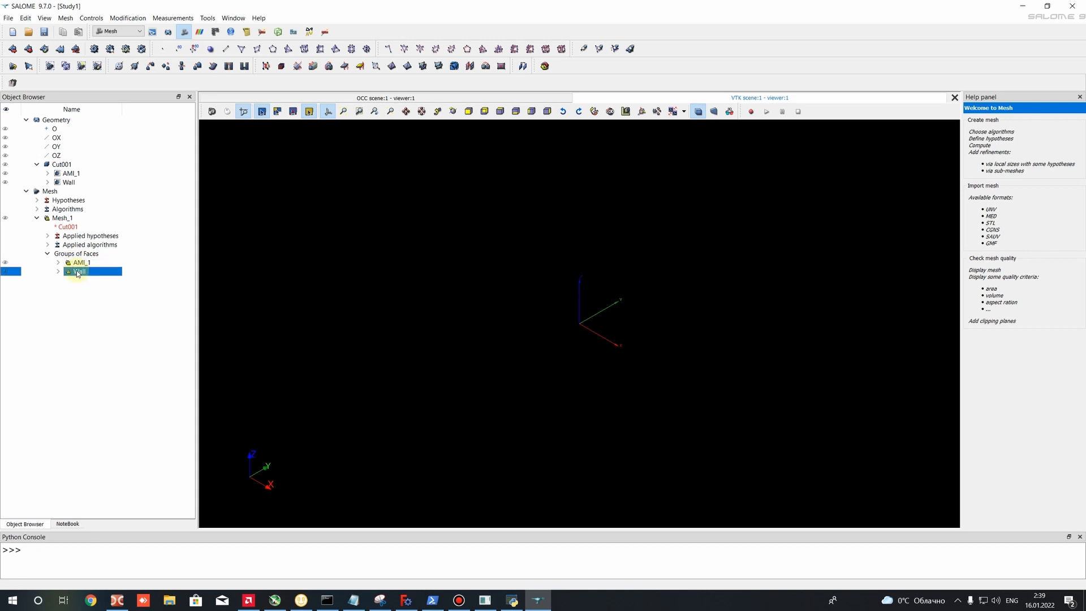
click(68, 174)
click(66, 183)
click(65, 175)
click(67, 182)
click(79, 263)
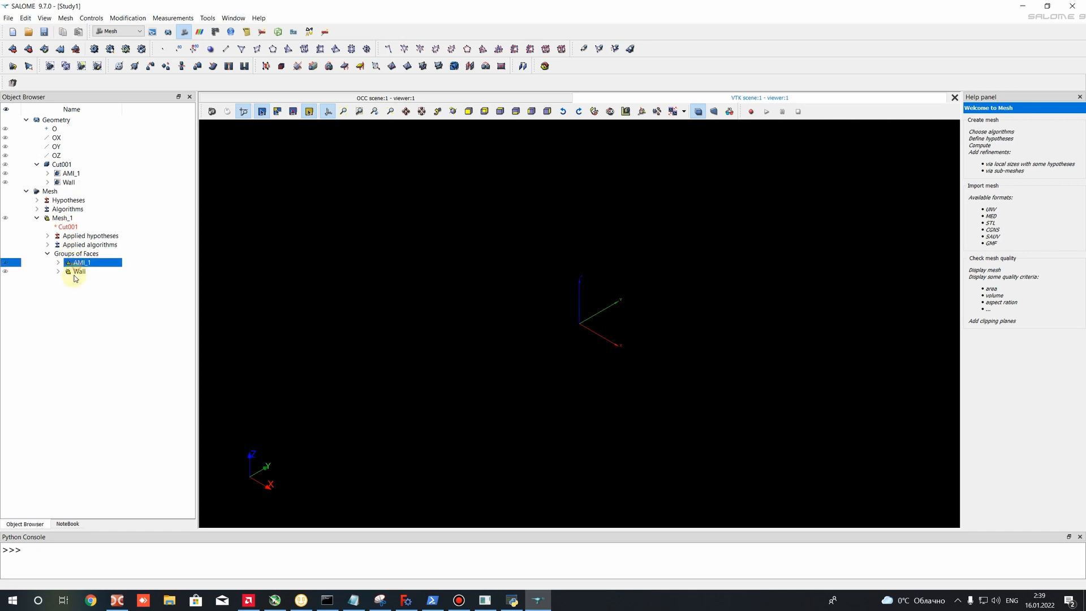
click(78, 272)
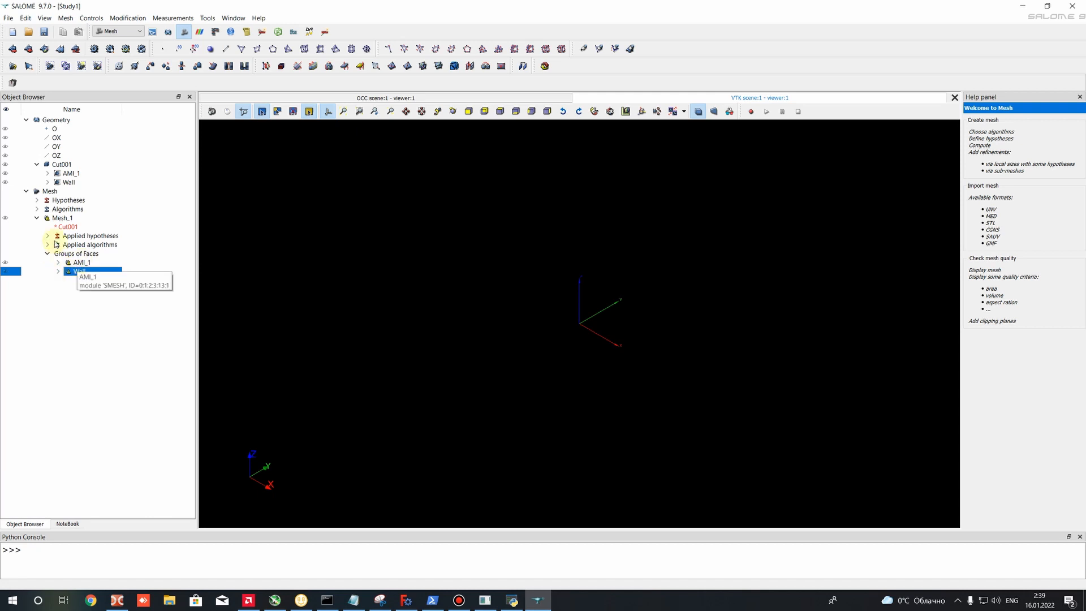
- Compute Mesh_1 and dismiss the computation summary
right_click(49, 218)
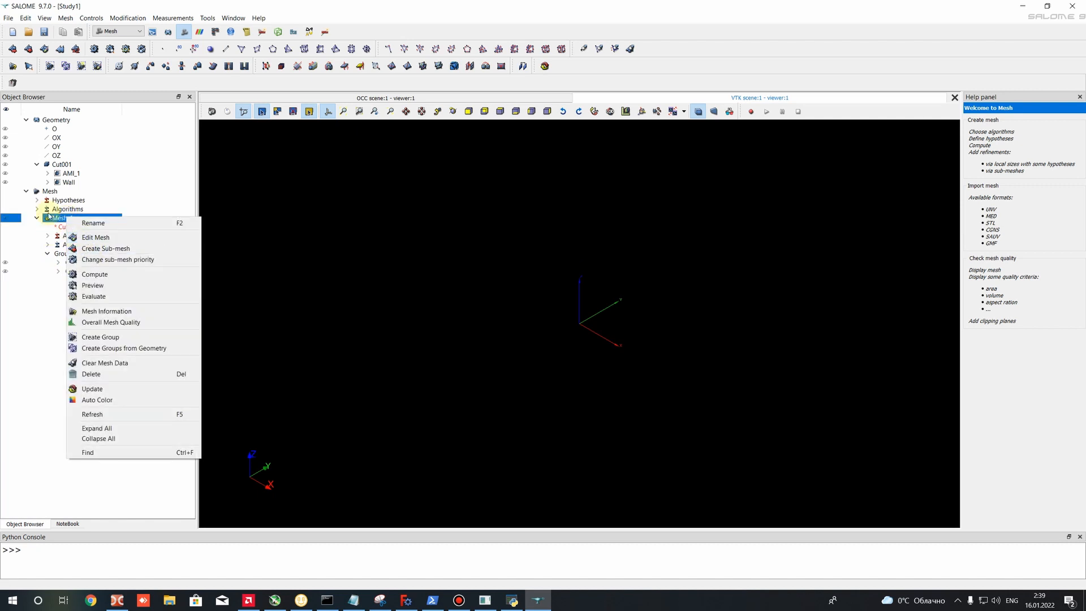
click(88, 273)
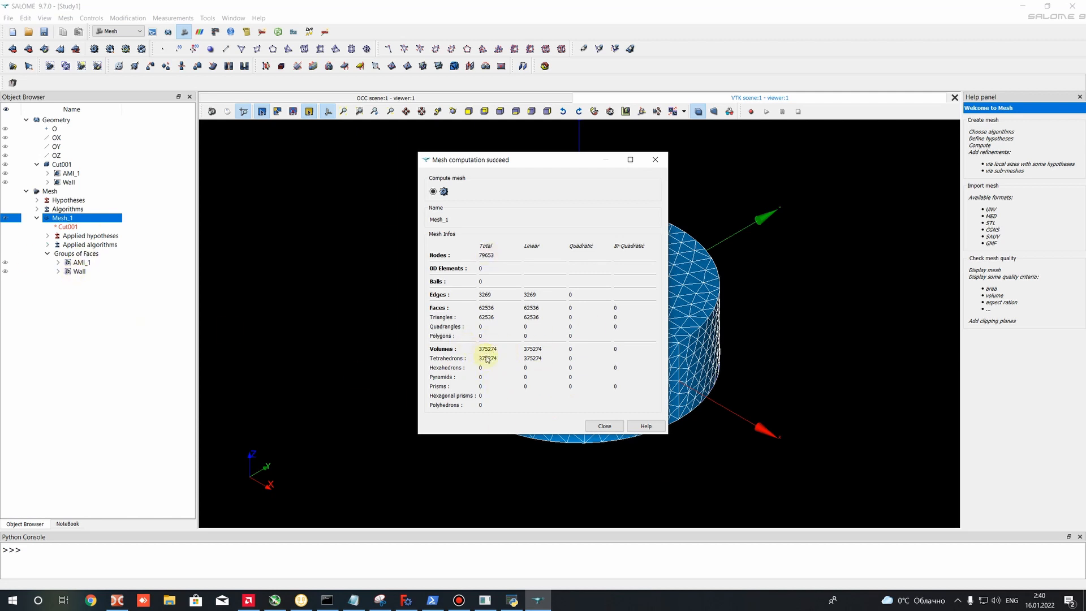
click(606, 426)
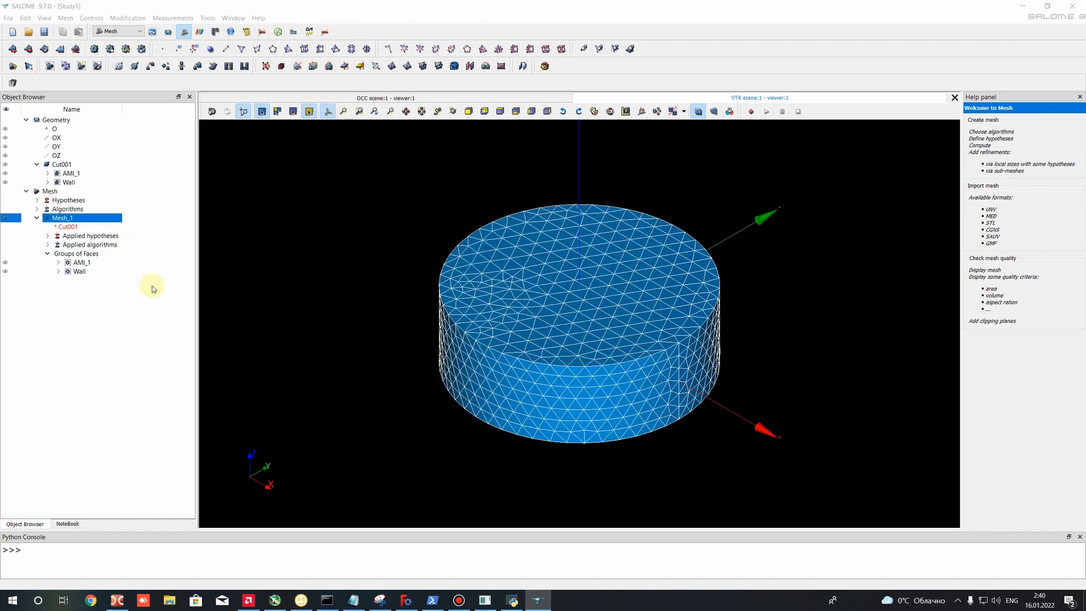
- Hide Mesh_1, display its Wall face group and examine the surface mesh on the propeller's hub and blades
ctrl+right_drag(465, 391, 480, 305)
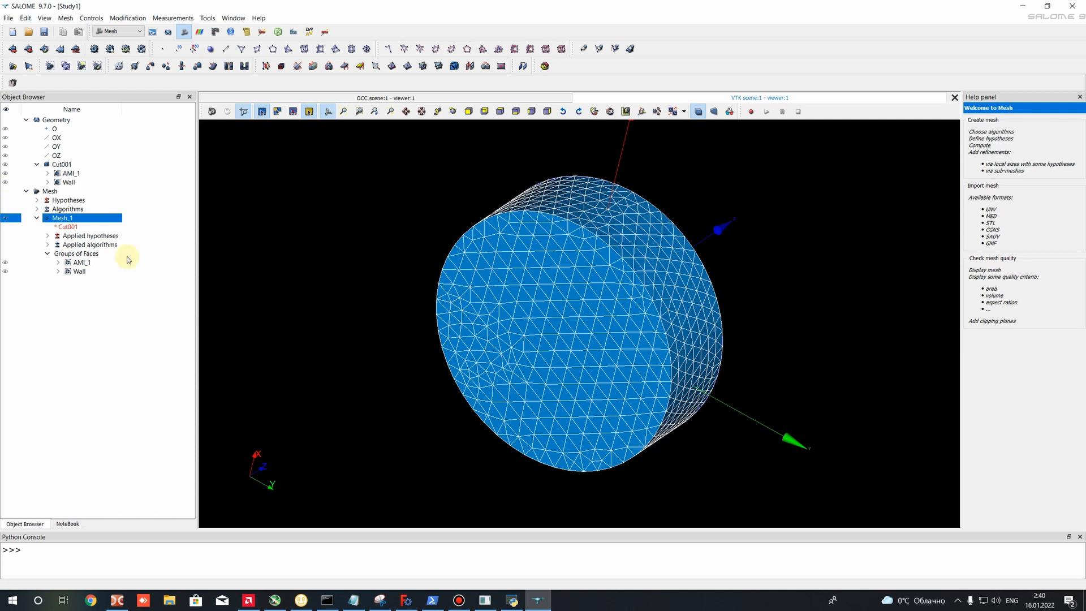
click(5, 217)
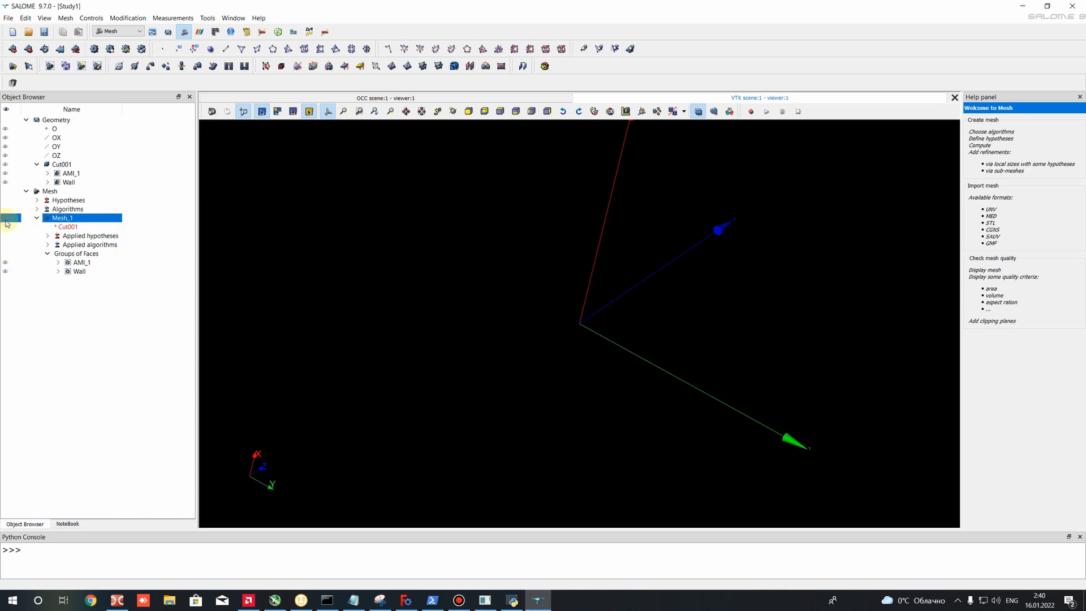
click(5, 272)
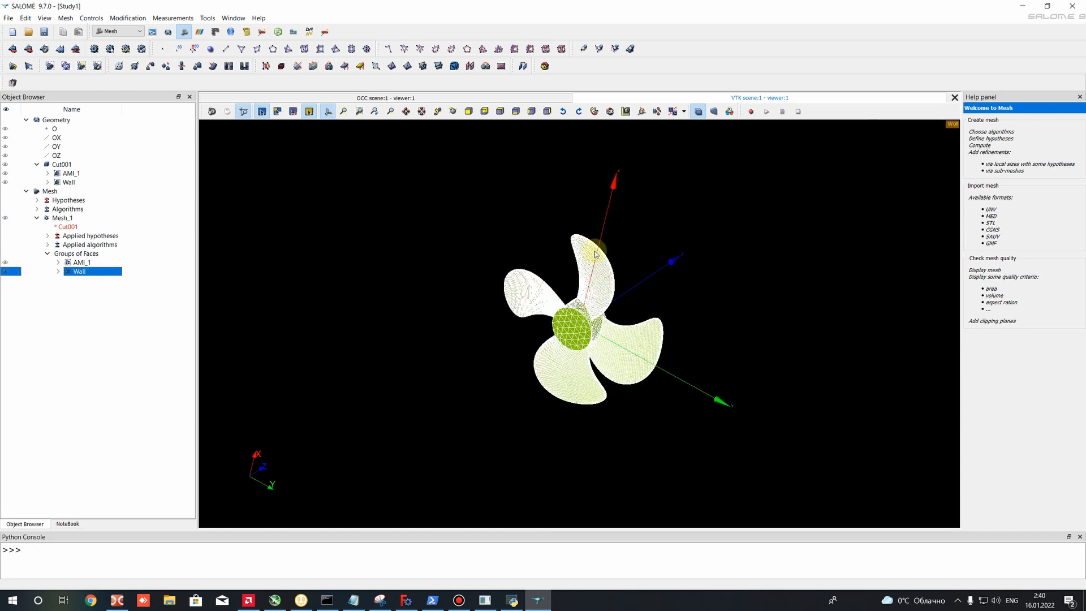
click(553, 237)
ctrl+right_drag(488, 256, 492, 386)
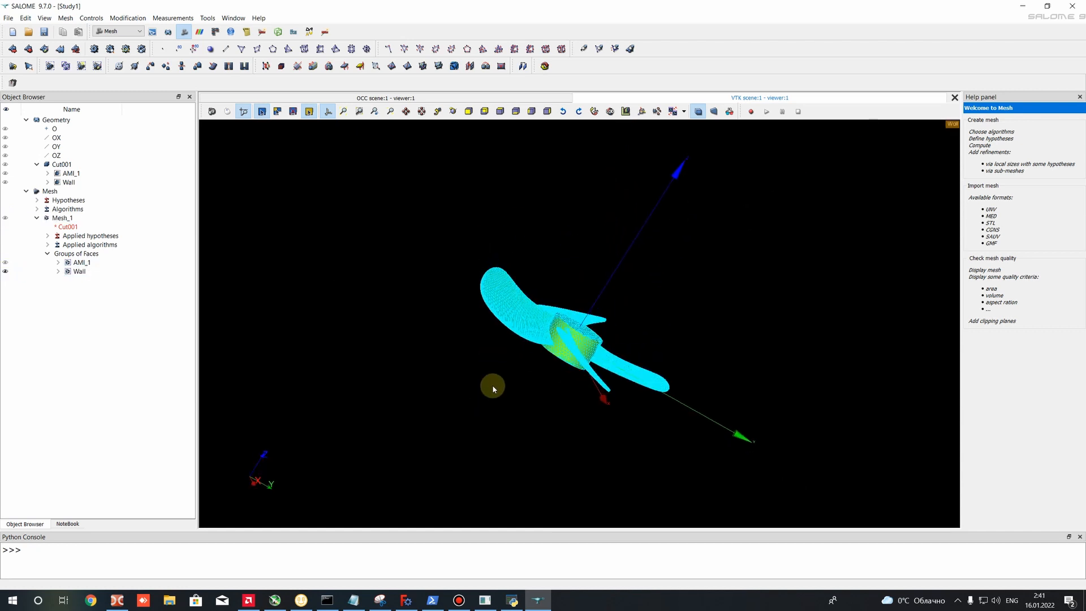
scroll(577, 370, up, 3)
scroll(650, 352, up, 8)
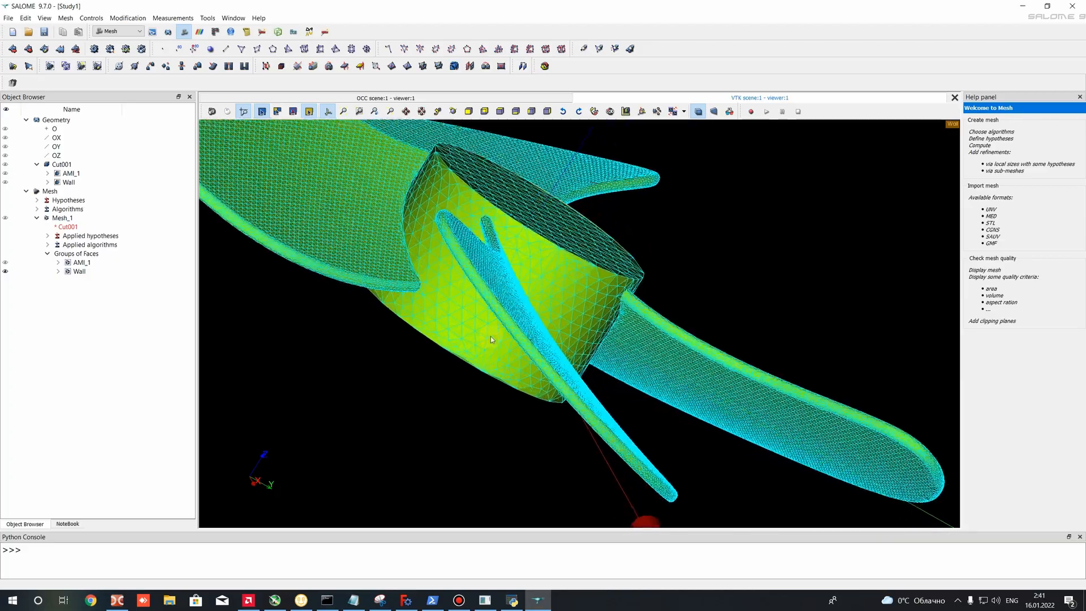
ctrl+right_drag(604, 321, 530, 320)
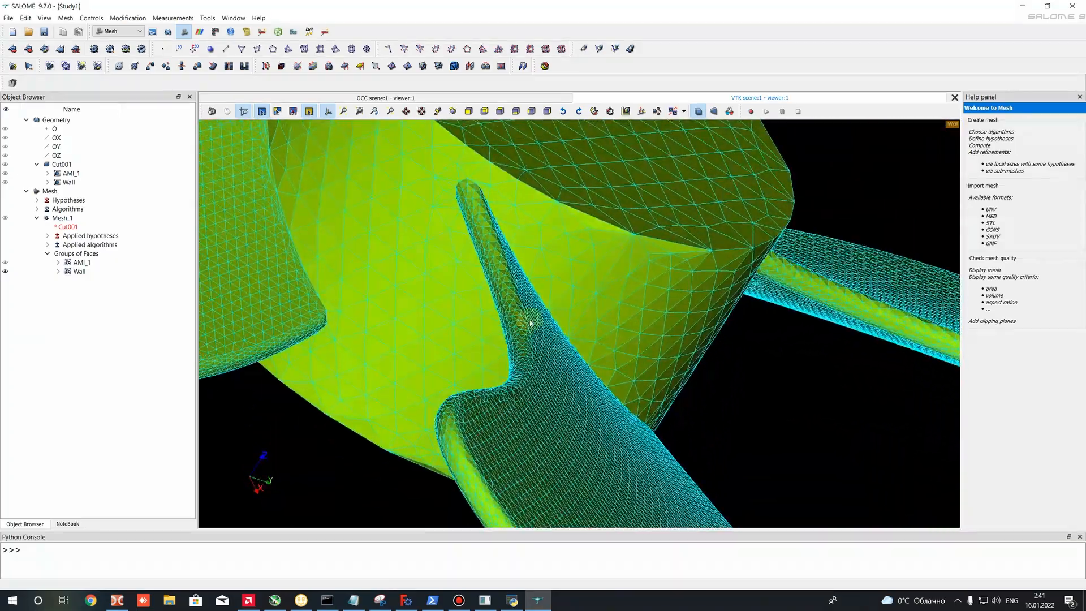
scroll(473, 214, up, 3)
scroll(455, 177, down, 8)
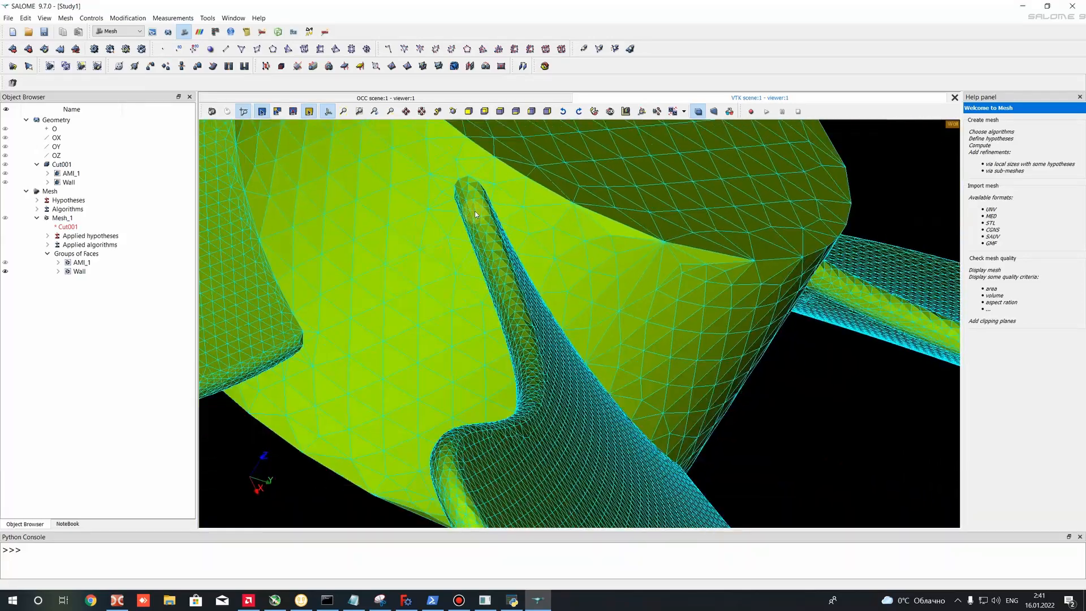
ctrl+right_drag(621, 304, 250, 341)
- Display the AMI_1 face group for inspection, hide both face groups and show the whole Mesh_1 again
click(5, 263)
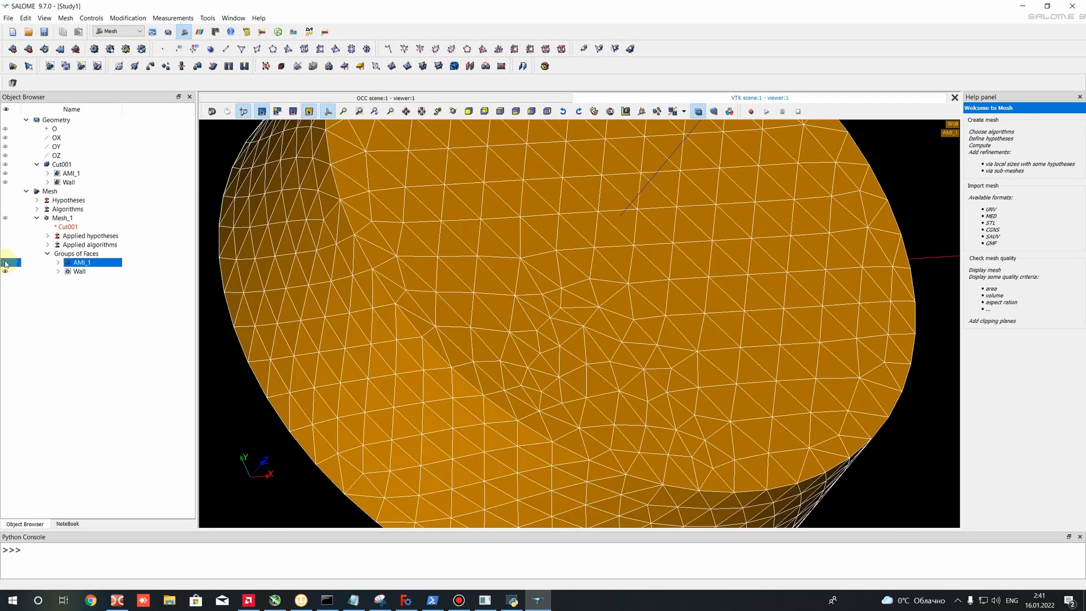
click(6, 264)
click(5, 272)
click(5, 218)
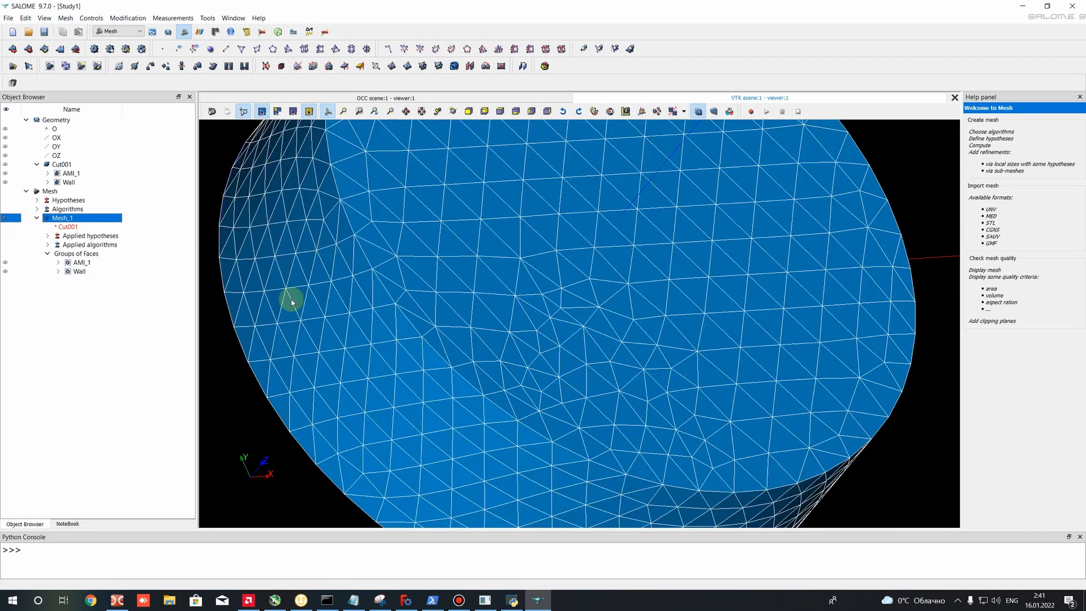
ctrl+right_drag(291, 299, 485, 113)
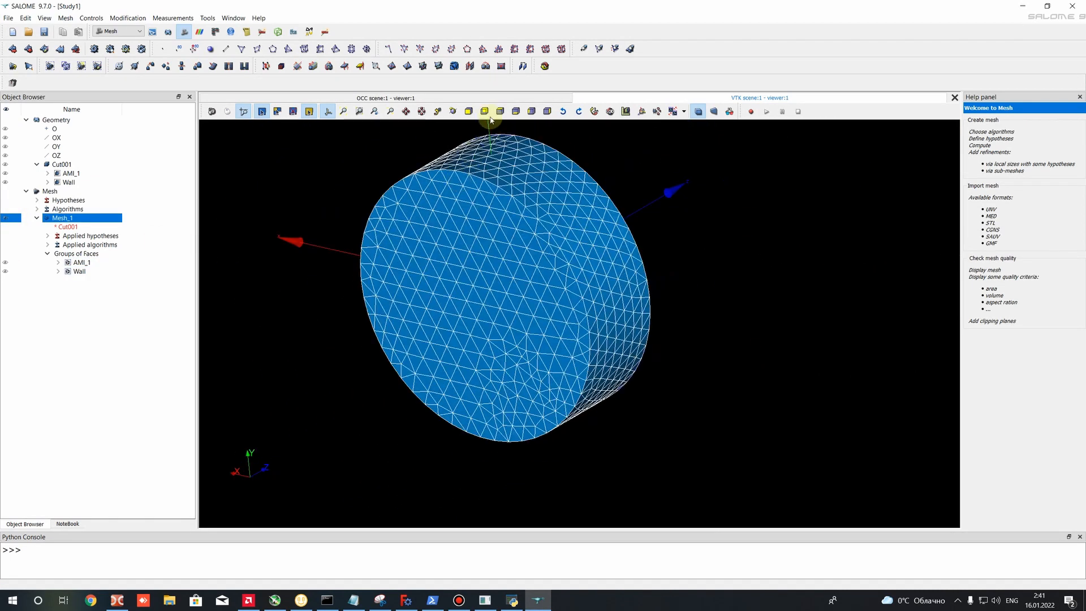
- Open the clipping settings for Mesh_1 and add a new clipping plane that acts on the whole mesh
right_click(275, 327)
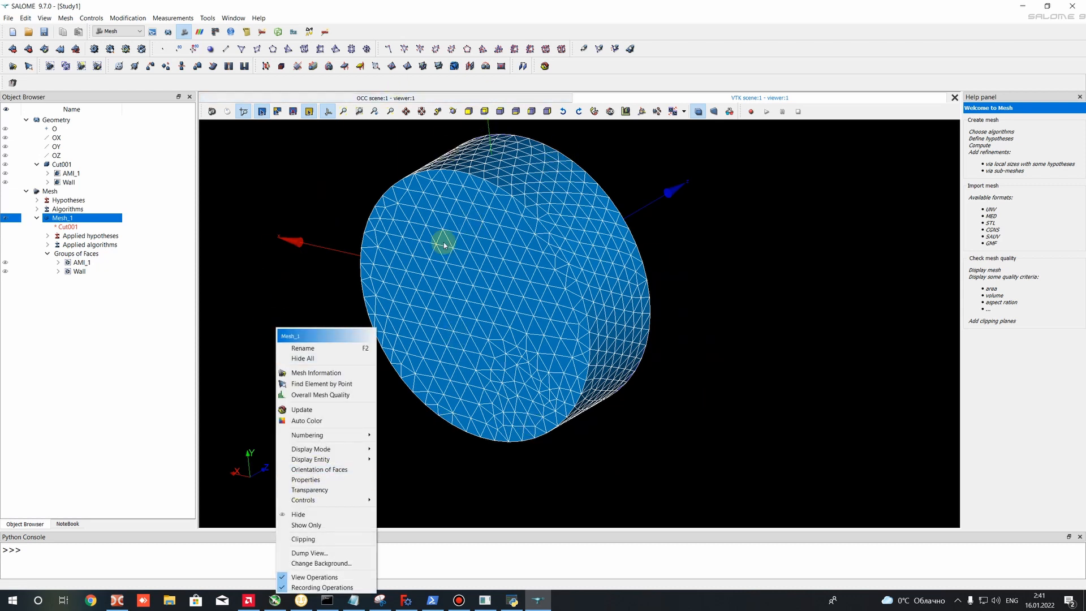
click(308, 539)
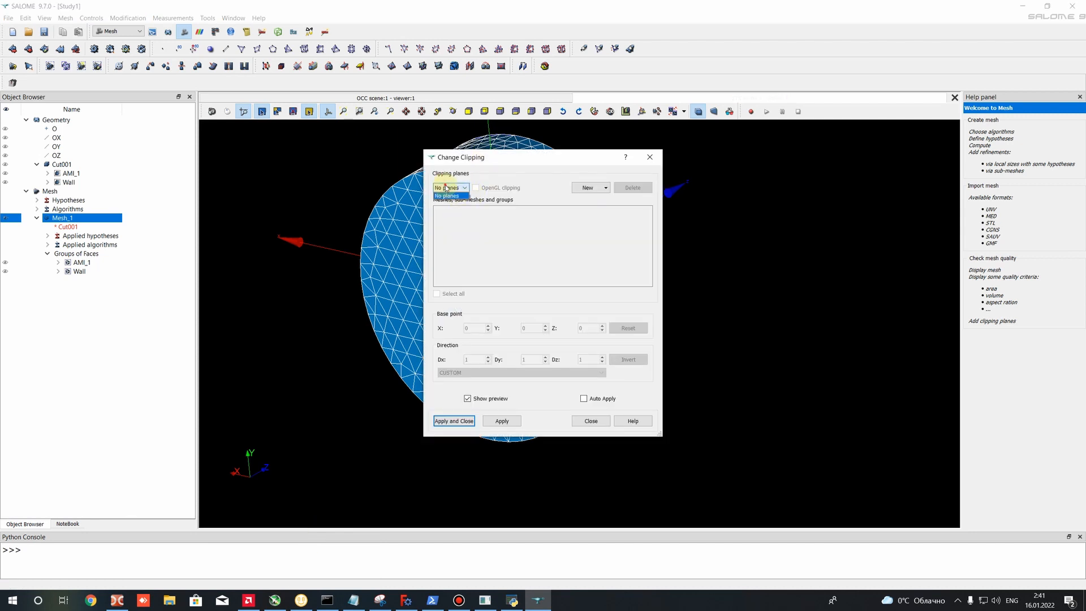
click(588, 187)
click(476, 189)
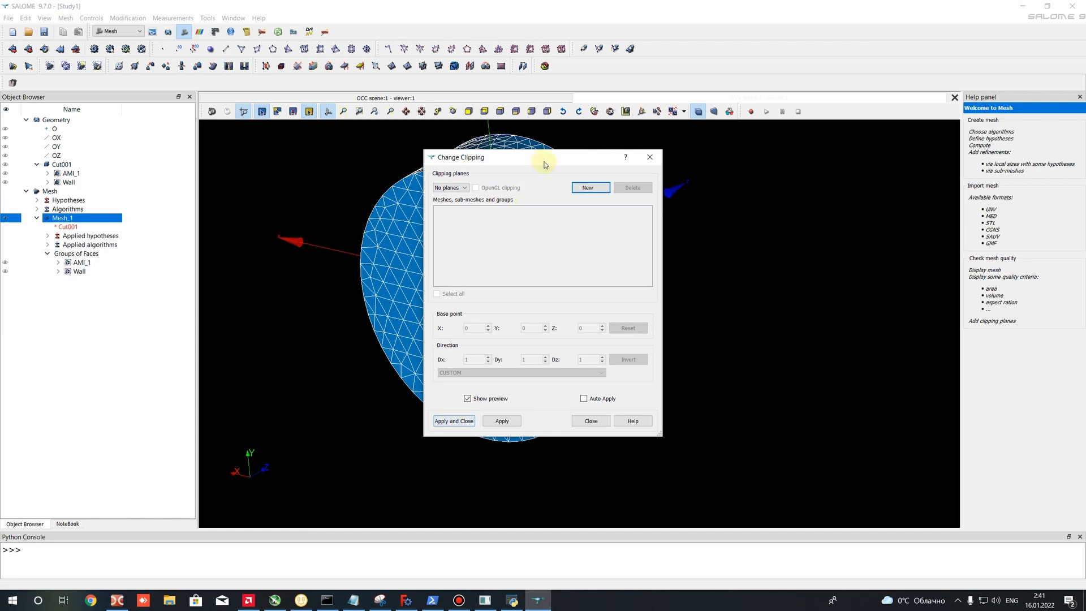
click(588, 188)
click(595, 201)
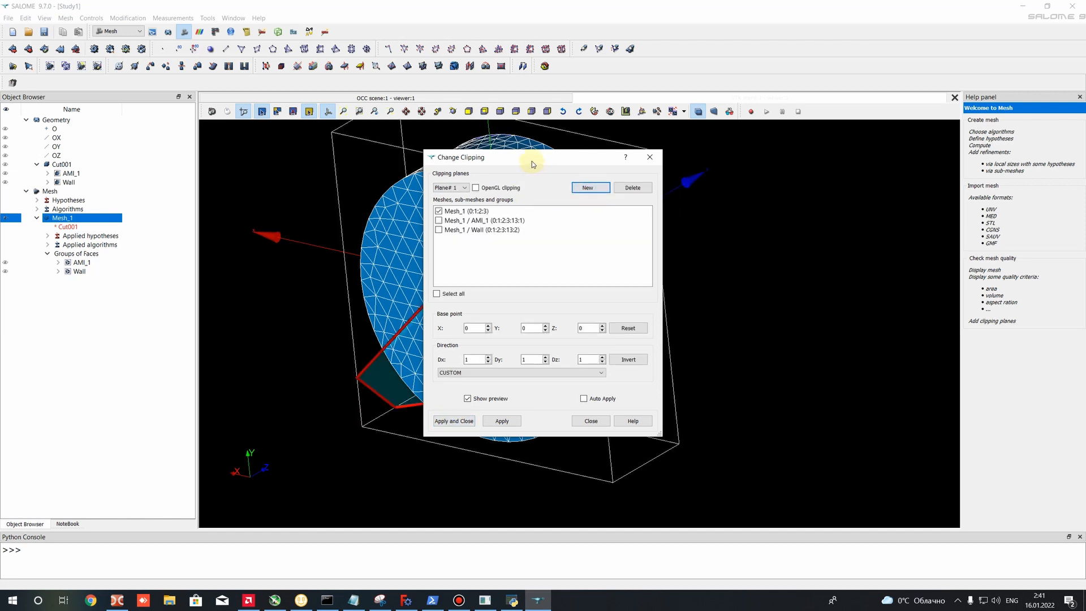
drag(529, 157, 226, 176)
- Orient the clipping plane parallel to Y-Z at base point X 0 and apply it to Mesh_1
click(173, 393)
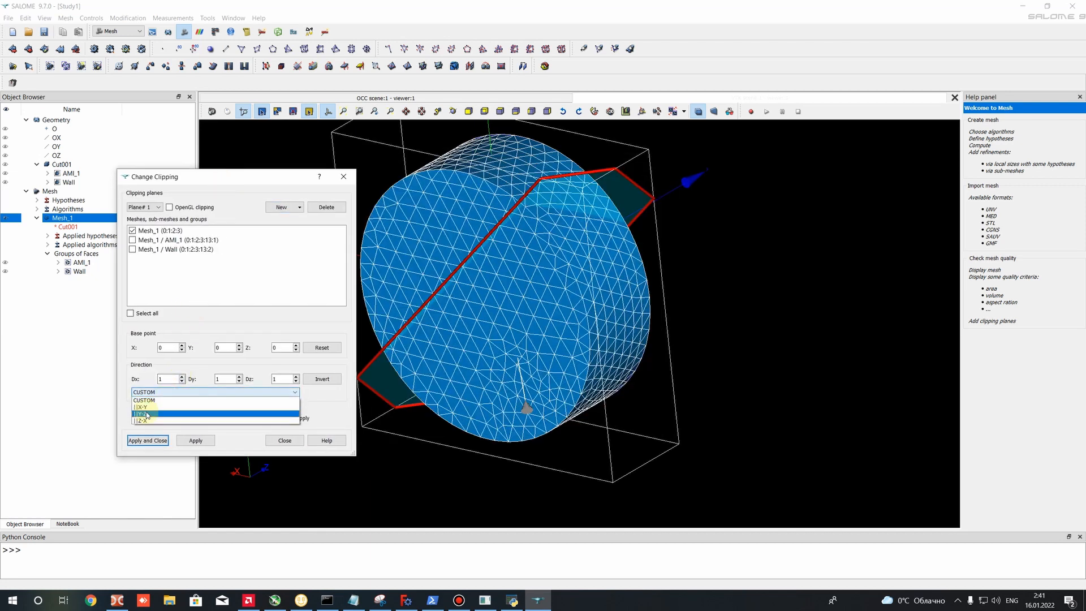
click(145, 408)
click(142, 395)
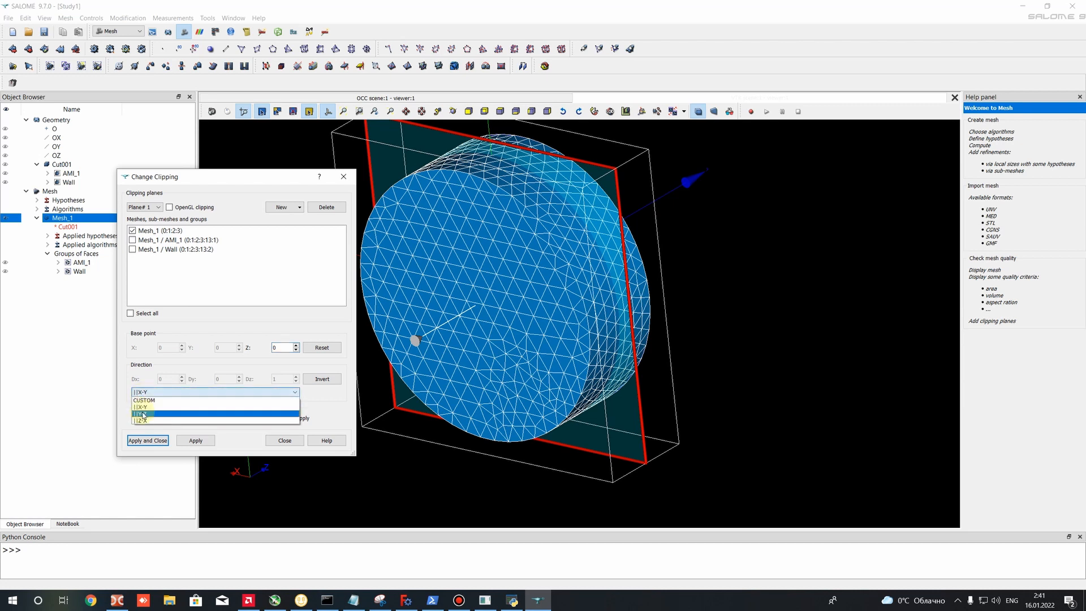
click(143, 410)
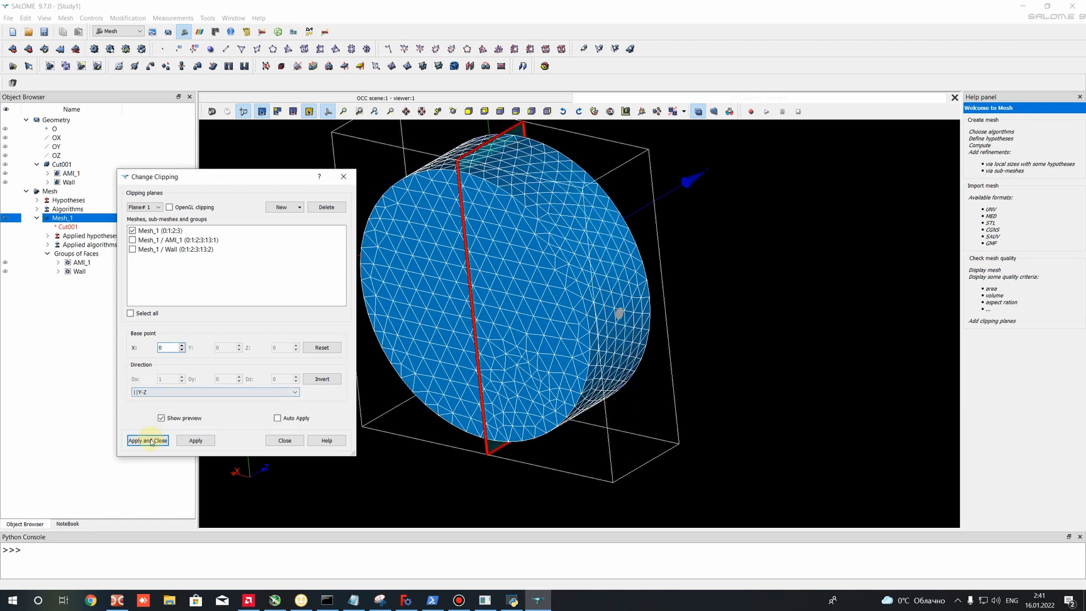
click(195, 439)
drag(420, 264, 640, 247)
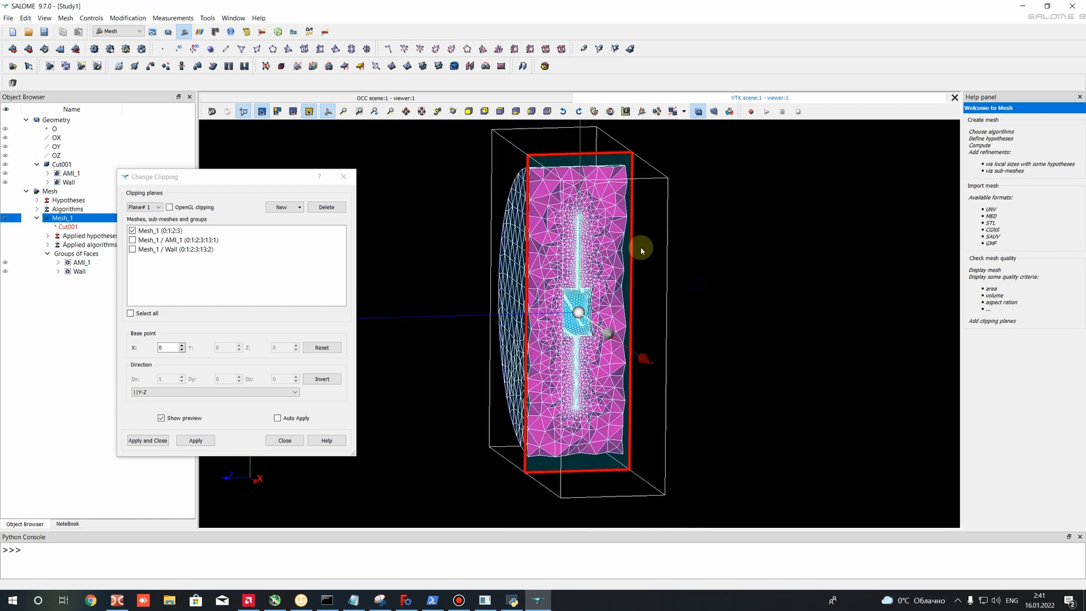
click(150, 440)
- Examine the clipped section of Mesh_1, especially the cell refinement around the propeller blades and hub
scroll(577, 205, up, 5)
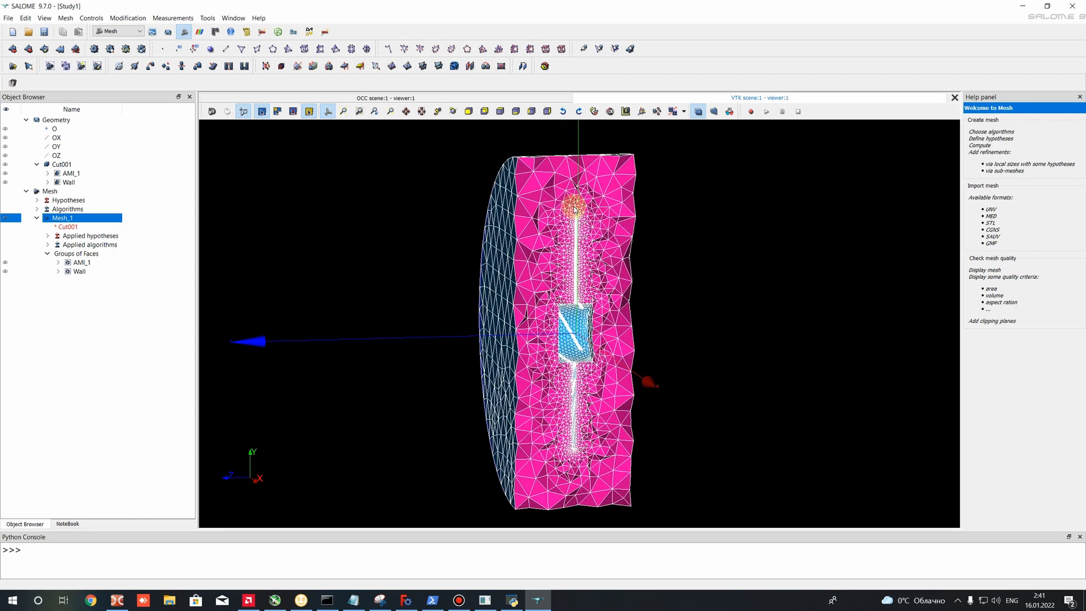
scroll(584, 340, down, 3)
scroll(571, 381, down, 4)
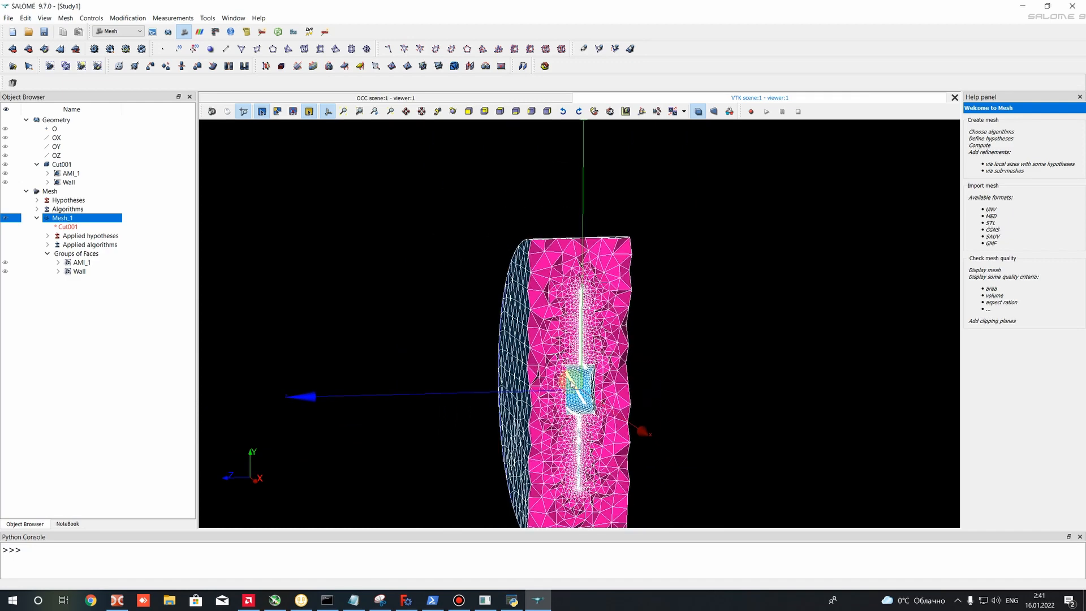
scroll(499, 343, up, 5)
drag(499, 344, 611, 338)
scroll(588, 220, up, 6)
scroll(616, 222, up, 5)
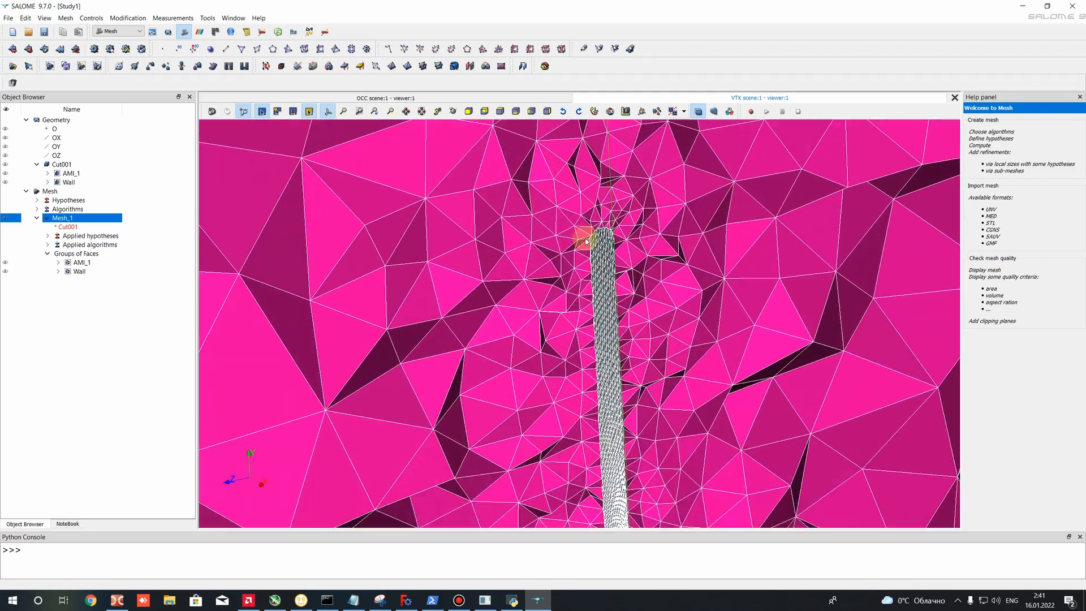
scroll(603, 283, down, 6)
drag(658, 305, 508, 320)
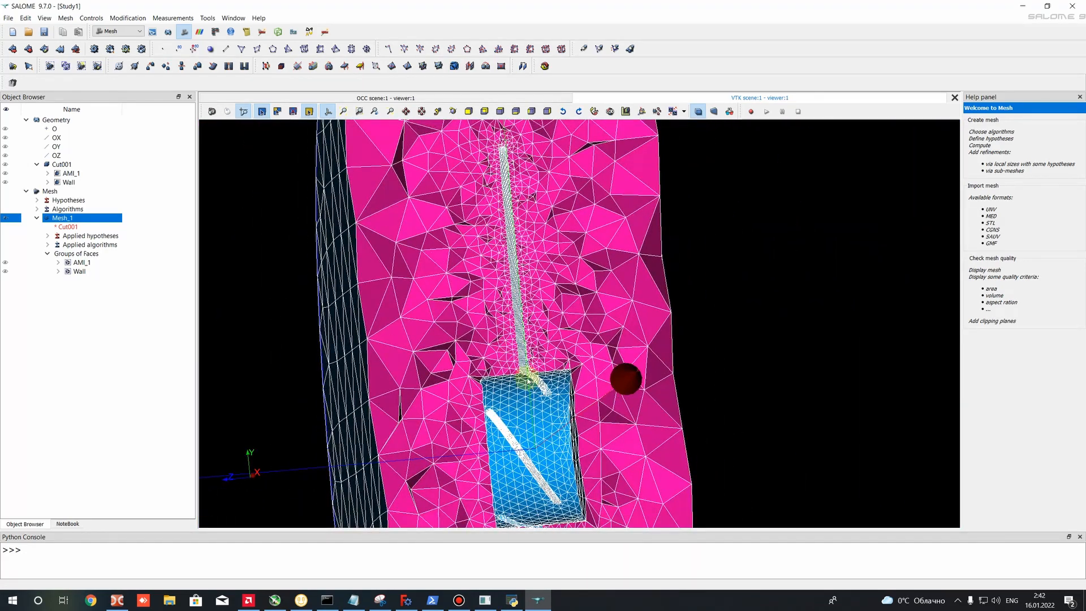
scroll(527, 379, down, 5)
scroll(527, 328, down, 5)
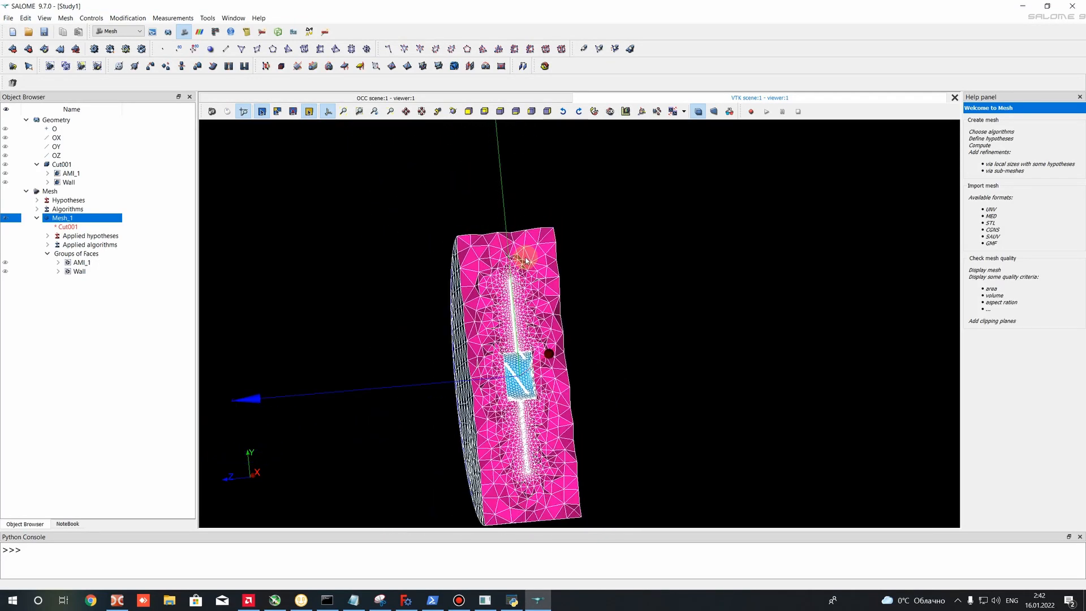
scroll(557, 507, up, 6)
scroll(436, 318, down, 2)
scroll(437, 317, down, 3)
drag(439, 317, 494, 343)
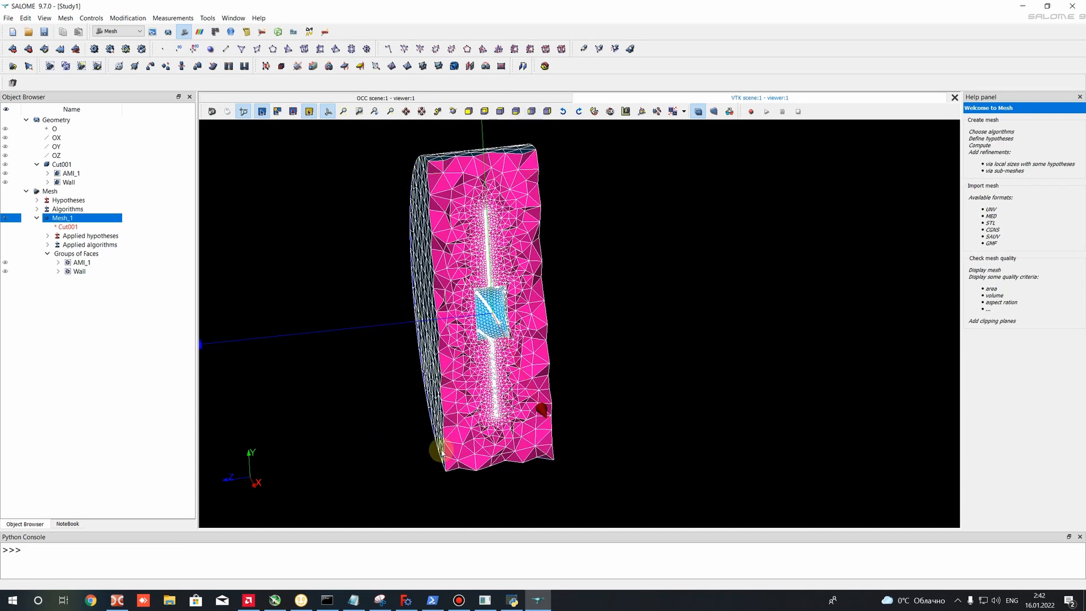
drag(377, 310, 305, 342)
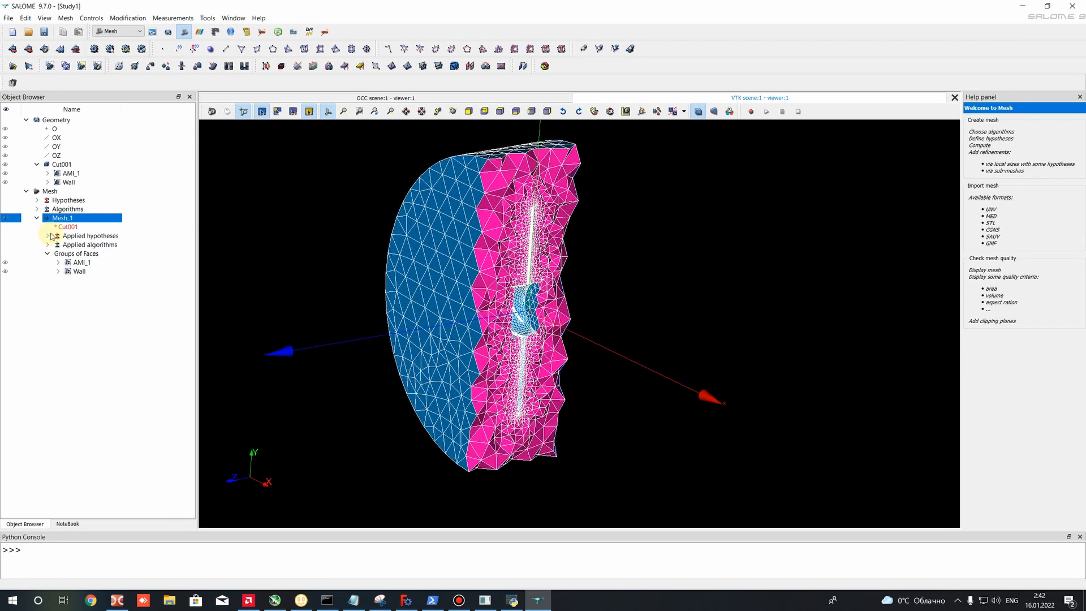
- Export Mesh_1 as a UNV file named Internal_Mesh in the Salome_Mesh folder
right_click(295, 214)
click(63, 220)
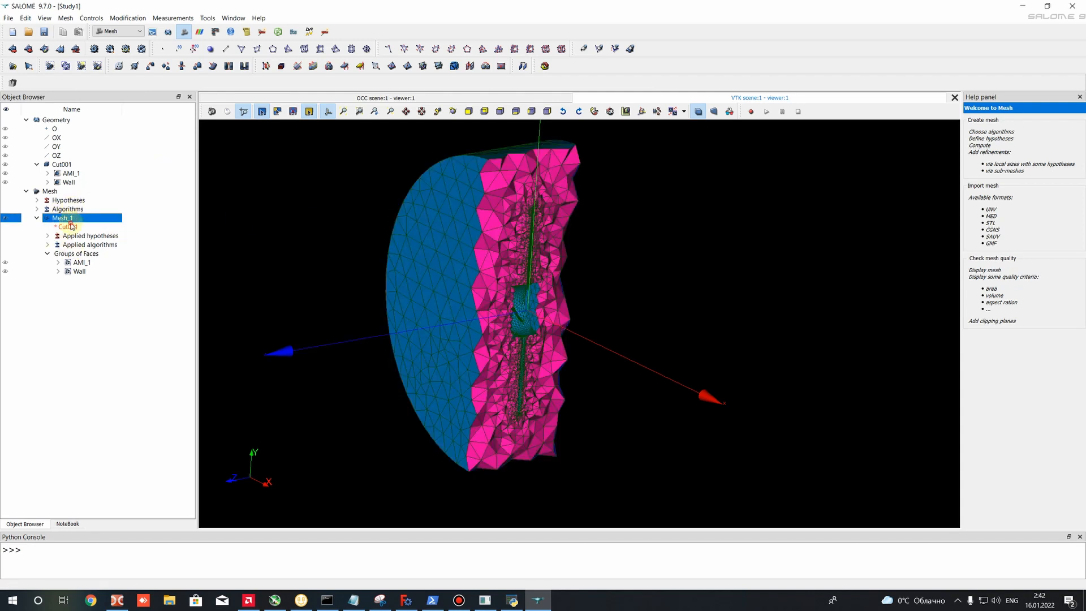
click(8, 18)
mouse_move(30, 136)
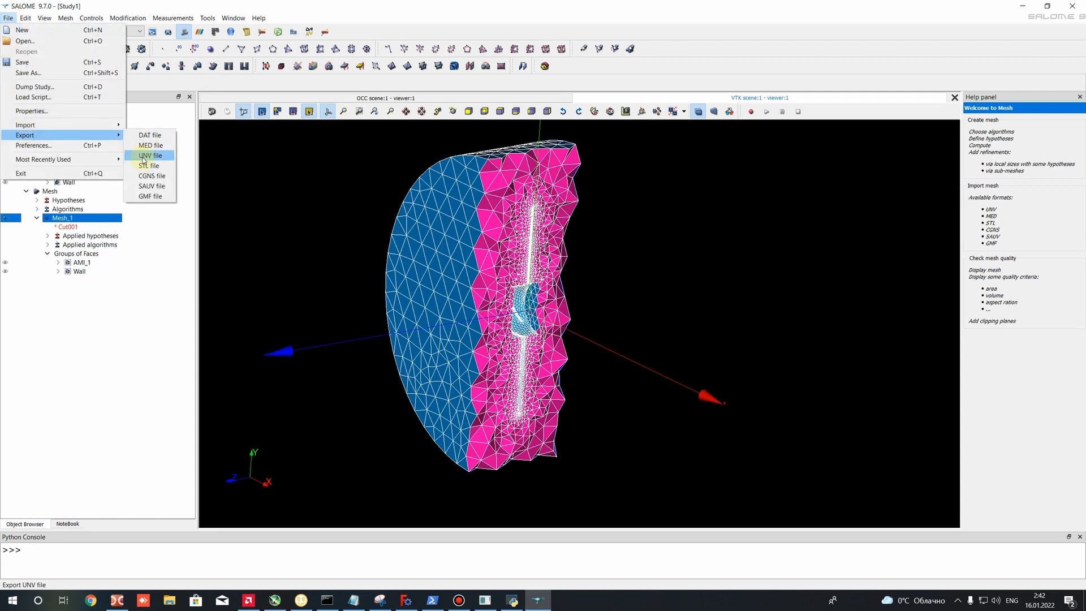
click(148, 156)
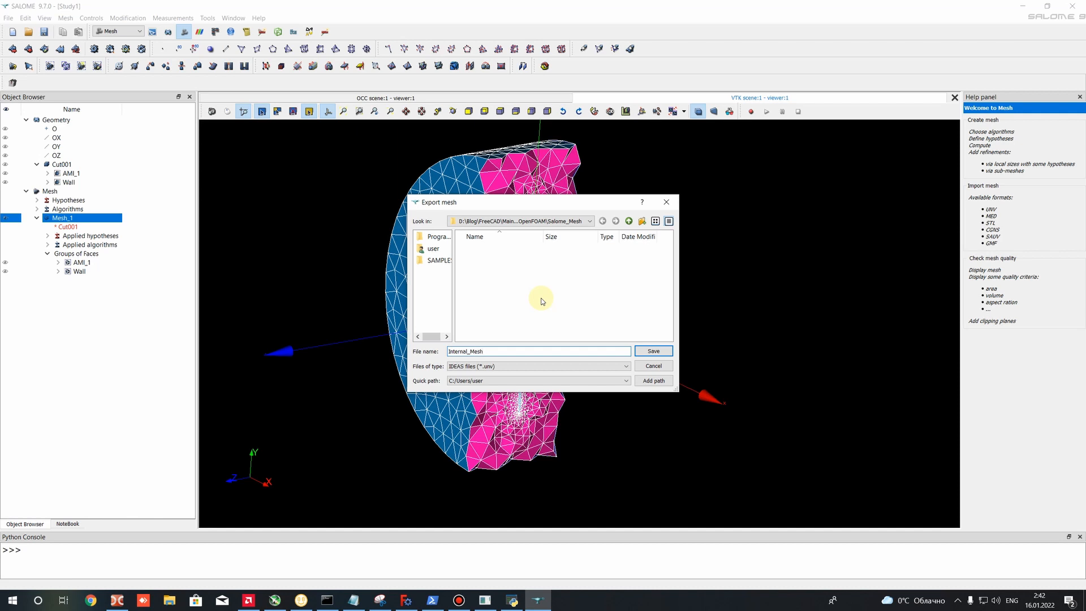
double_click(479, 352)
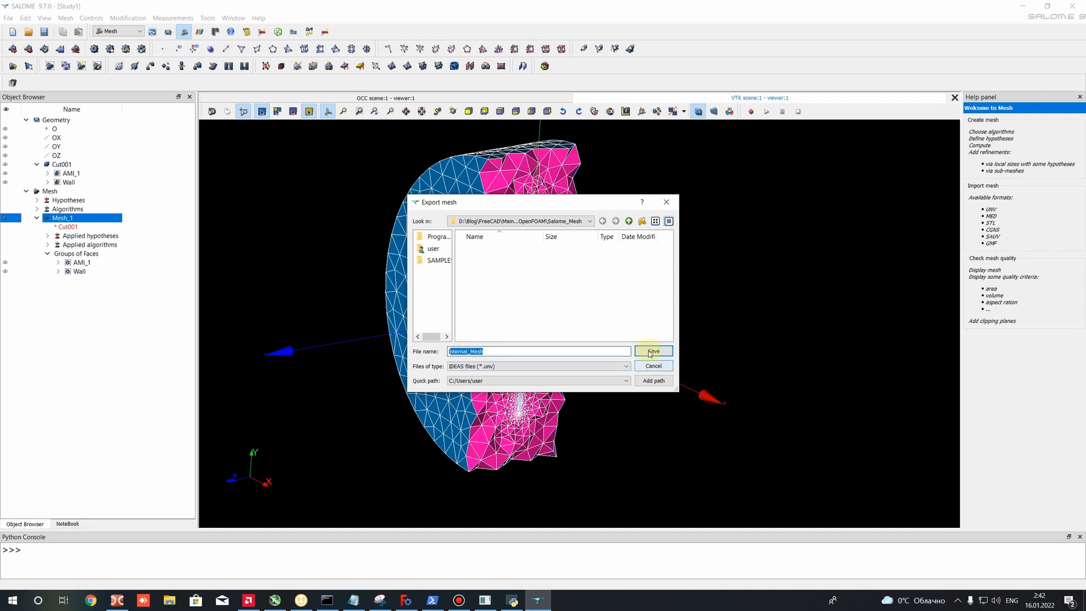
click(497, 349)
double_click(501, 349)
click(502, 352)
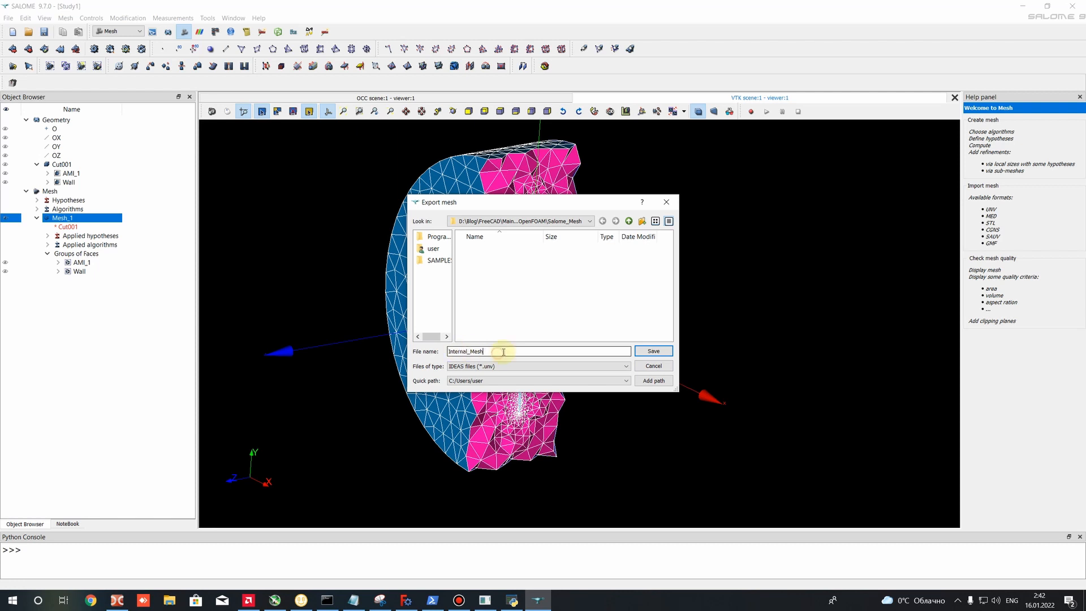
double_click(502, 352)
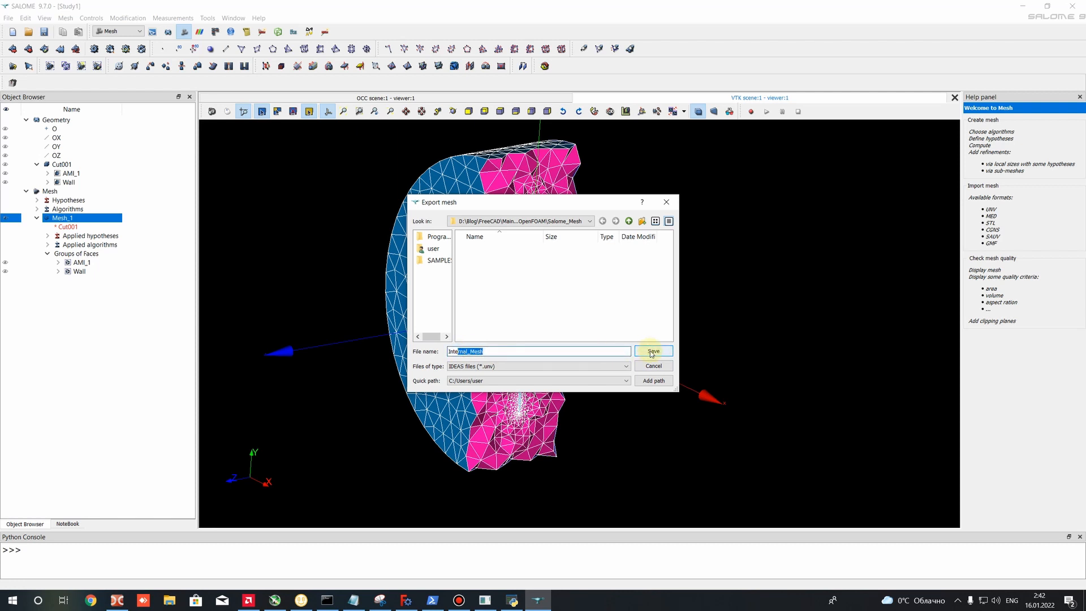
click(653, 351)
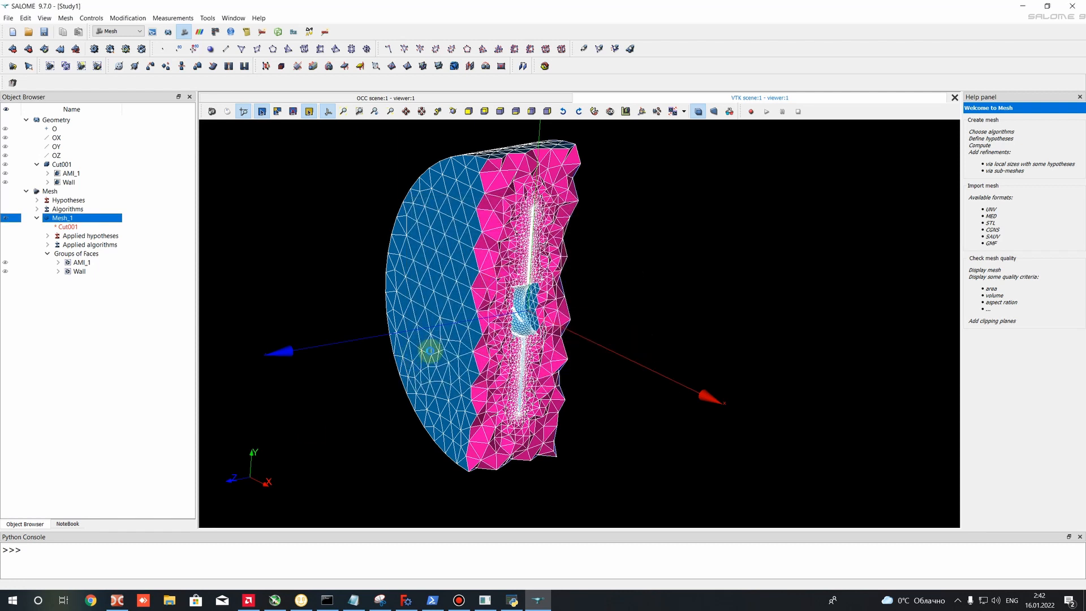
- Switch to Double Commander to check the Salome_Mesh folder for the exported mesh file, and return to Mesh_1 in SALOME
click(129, 603)
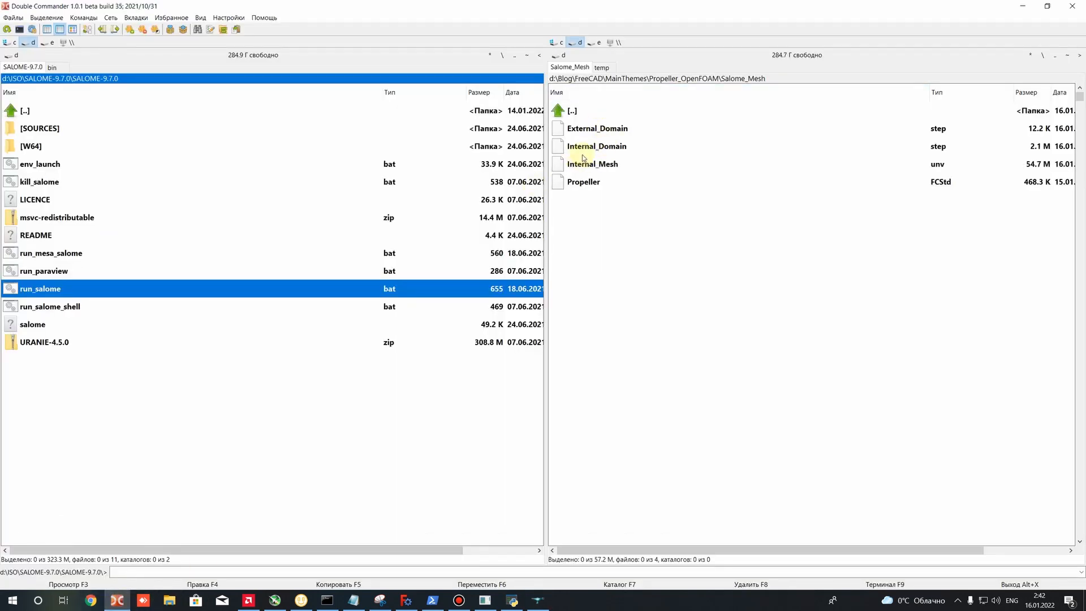
click(1022, 6)
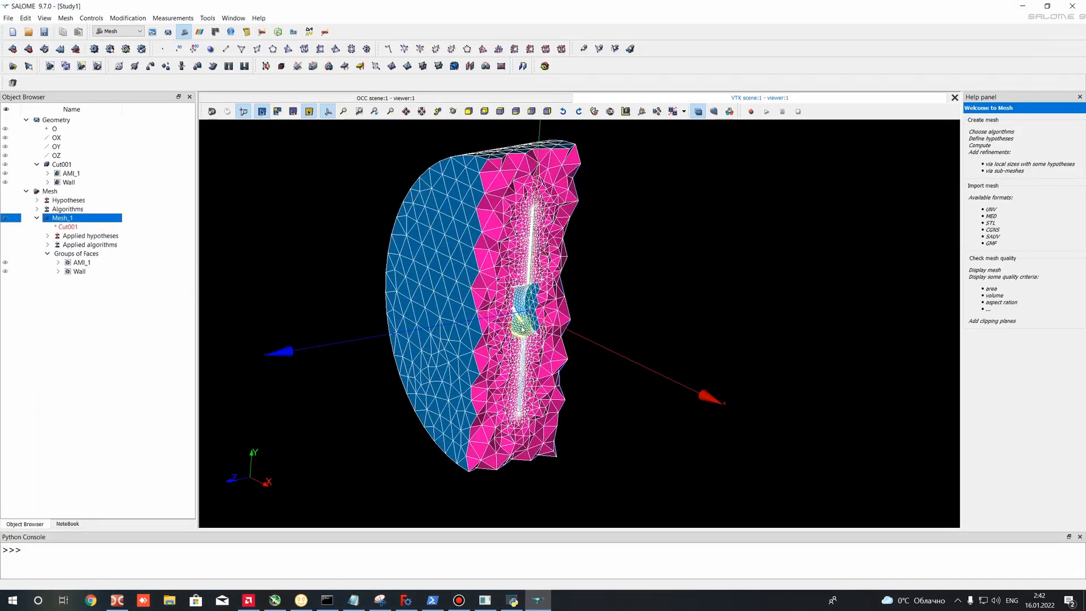
drag(509, 271, 362, 343)
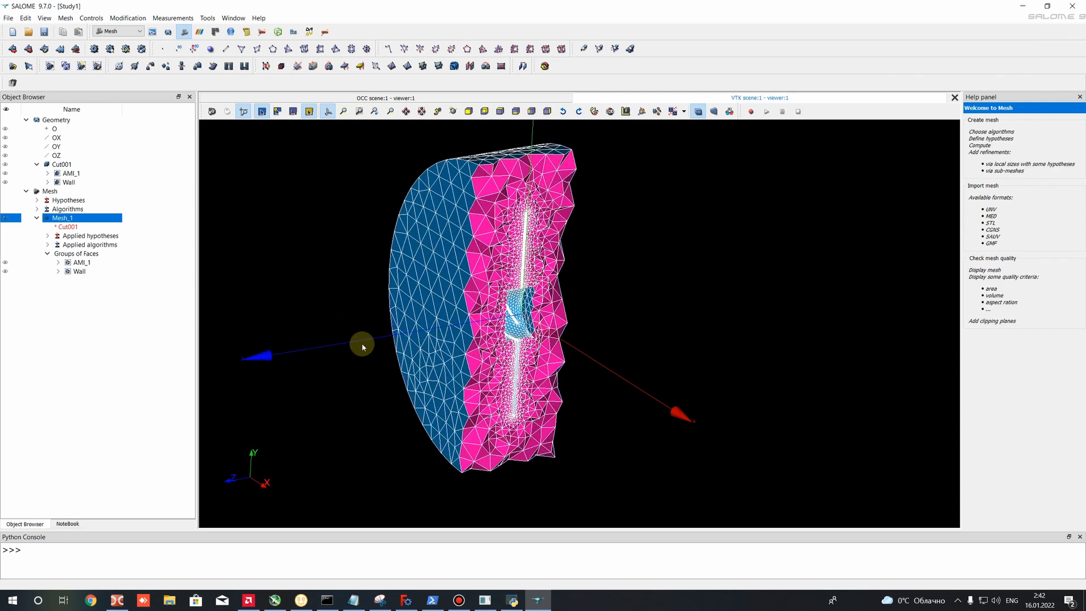
click(79, 262)
click(59, 218)
- Save the study as Internal_Domain_Proj in HDF format in the Salome_Mesh folder
click(8, 18)
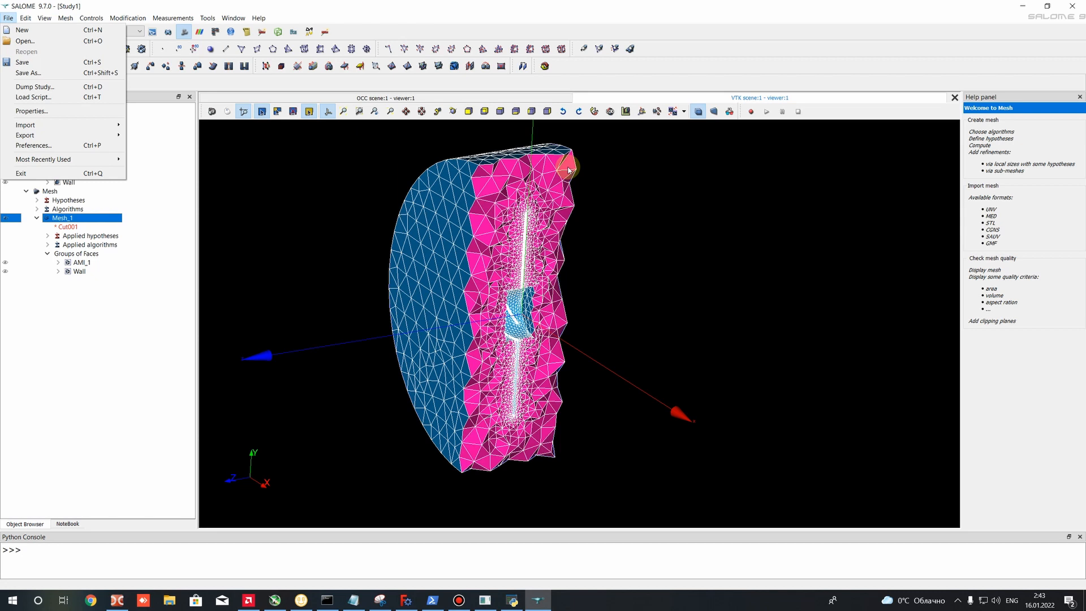
click(28, 73)
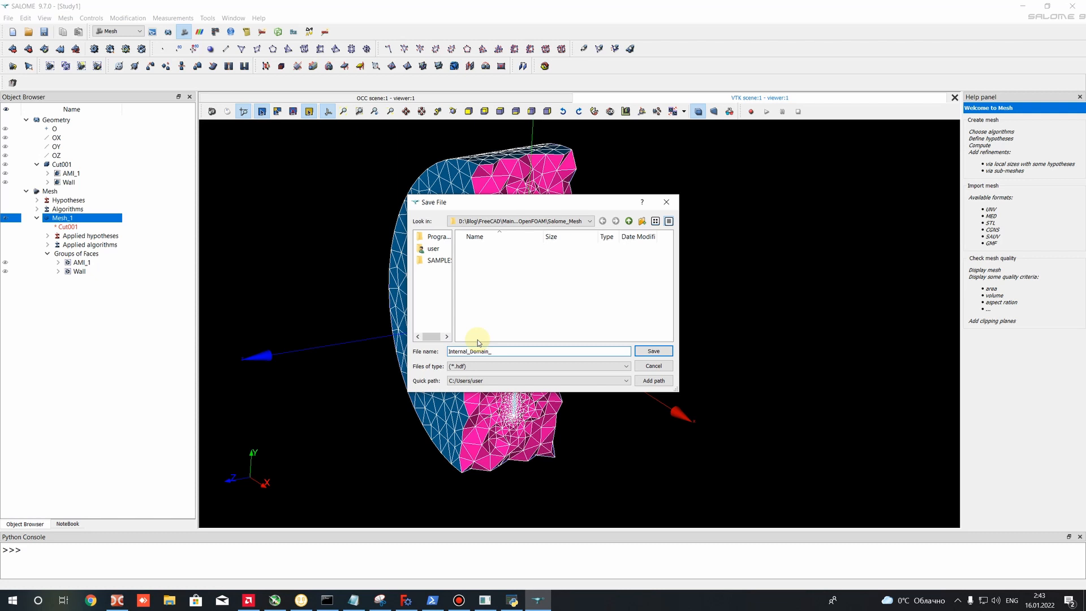
click(647, 349)
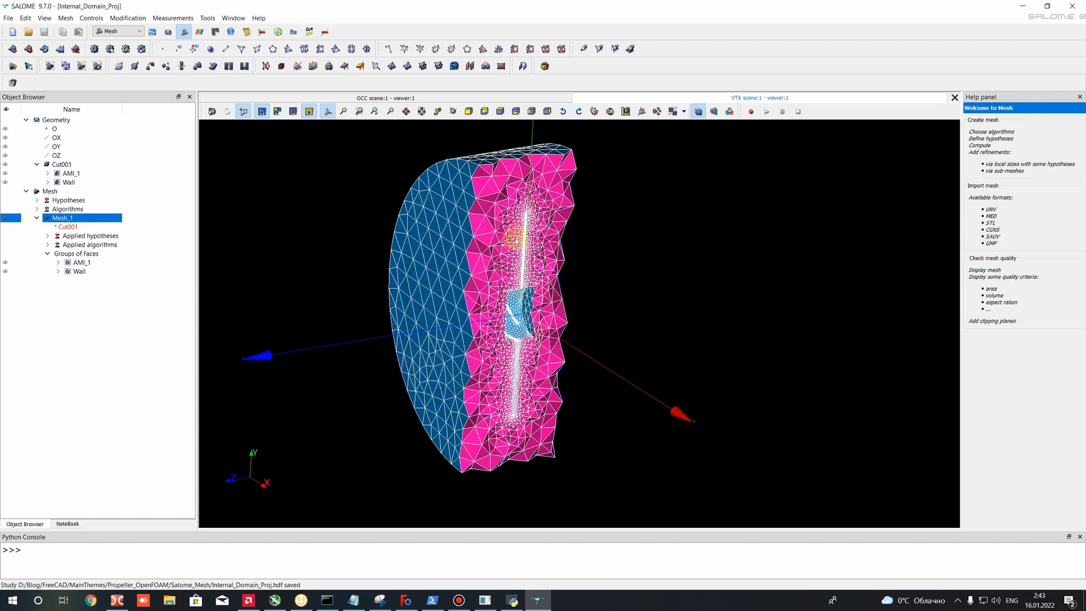
- Create a new study, activate the Geometry module and expand the Geometry tree
click(11, 32)
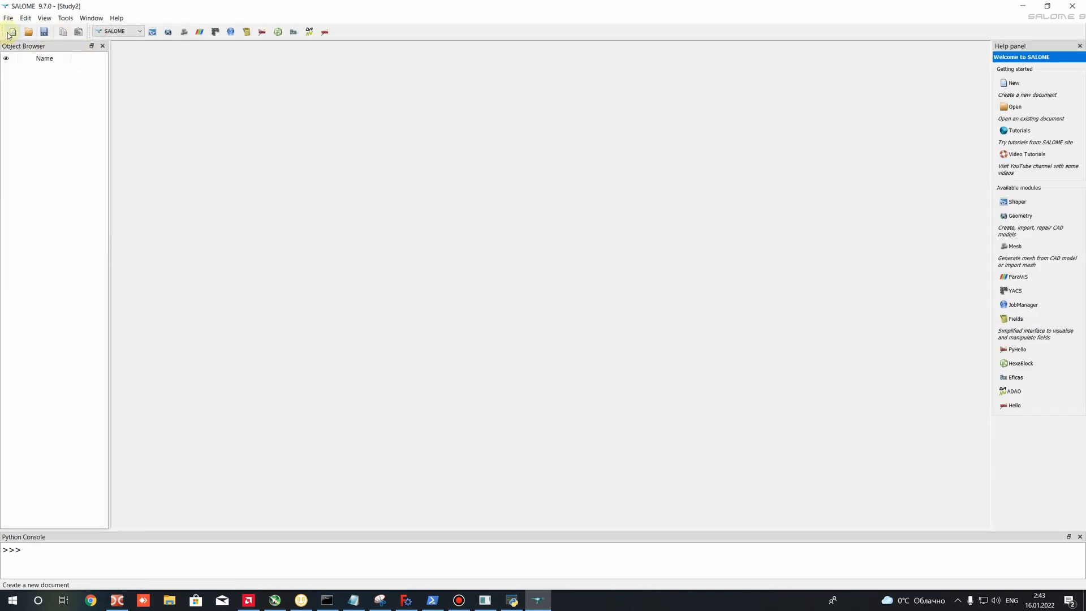
click(104, 32)
click(116, 58)
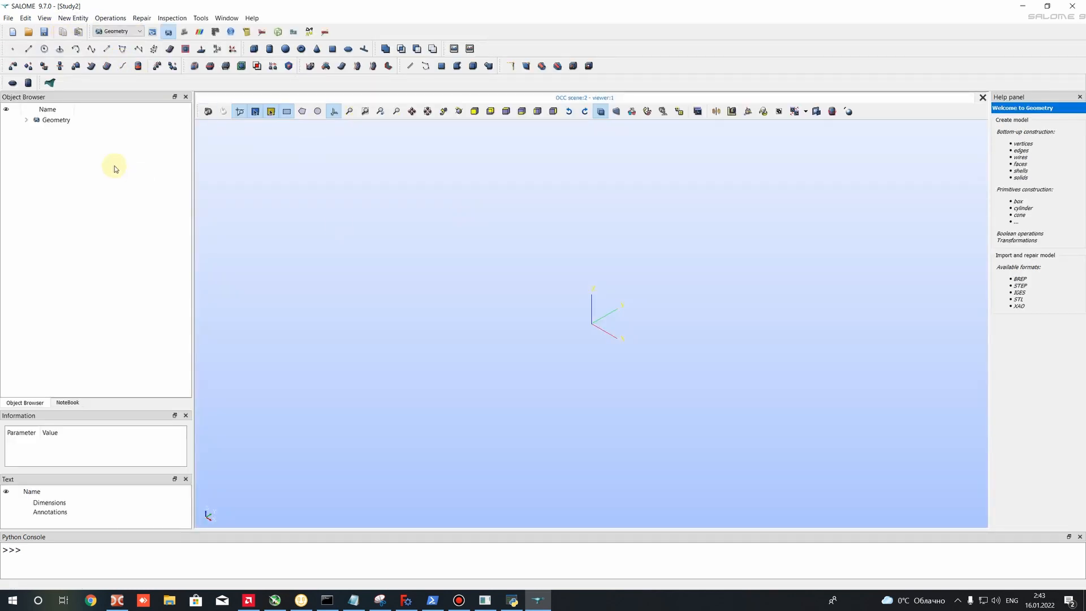
click(24, 121)
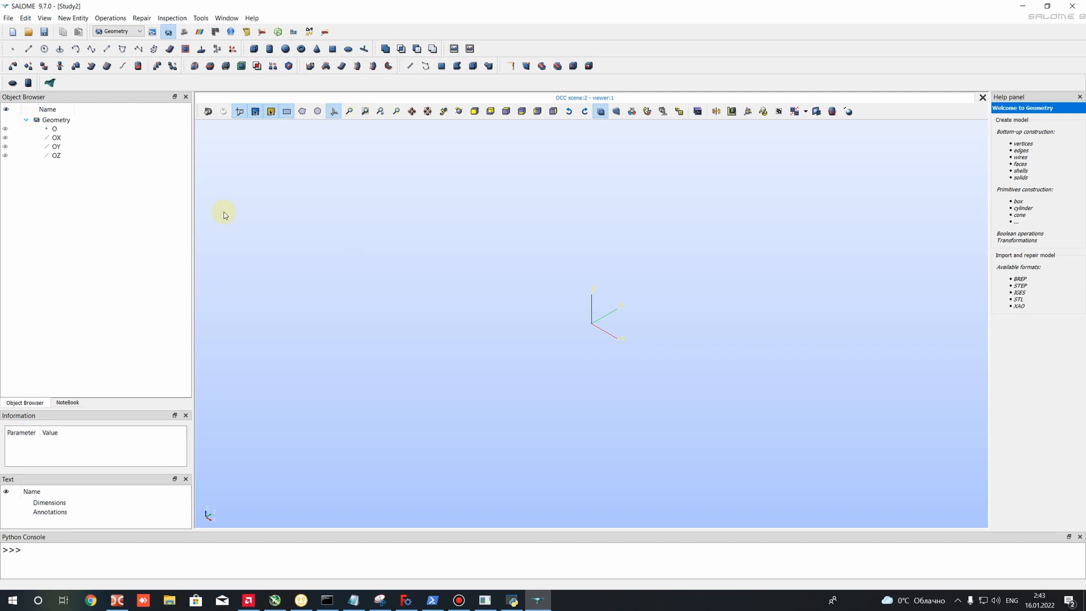
- Import External_Domain.step into the new study, taking into account the millimetre units embedded in the file
click(8, 19)
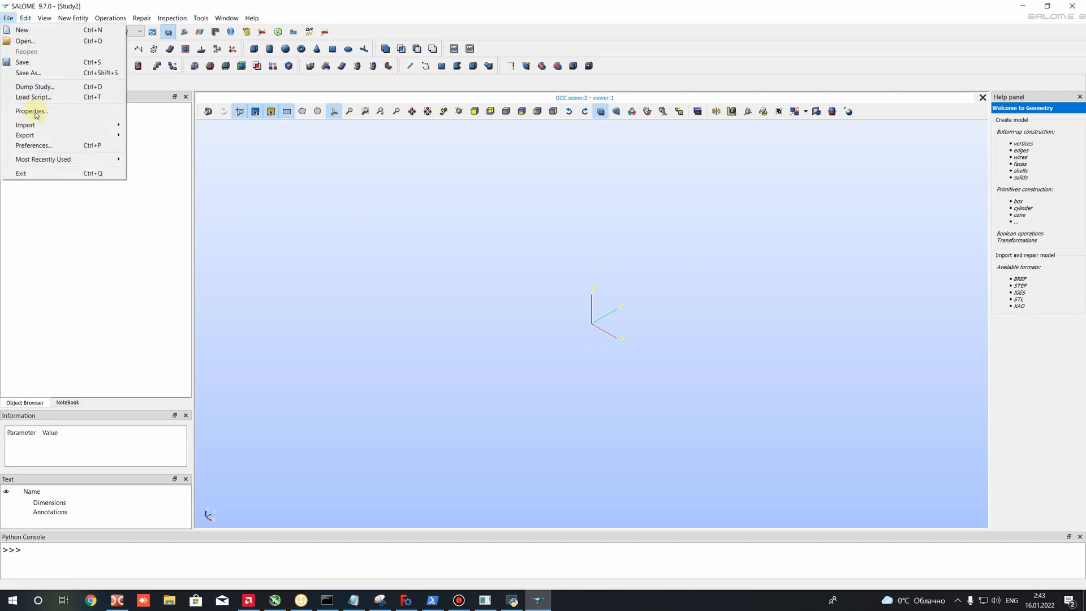
mouse_move(116, 125)
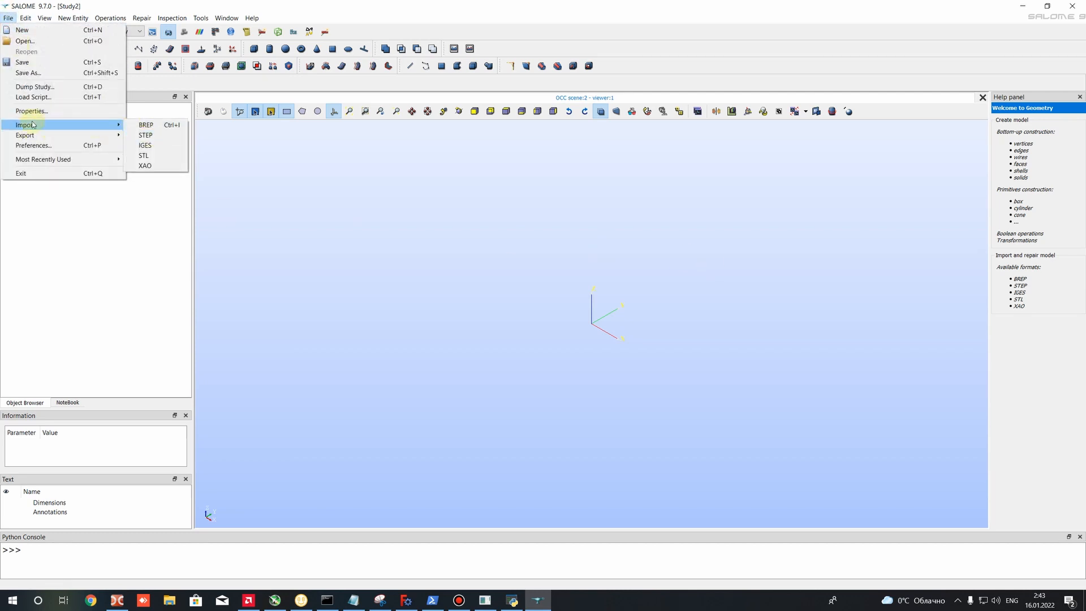
click(145, 135)
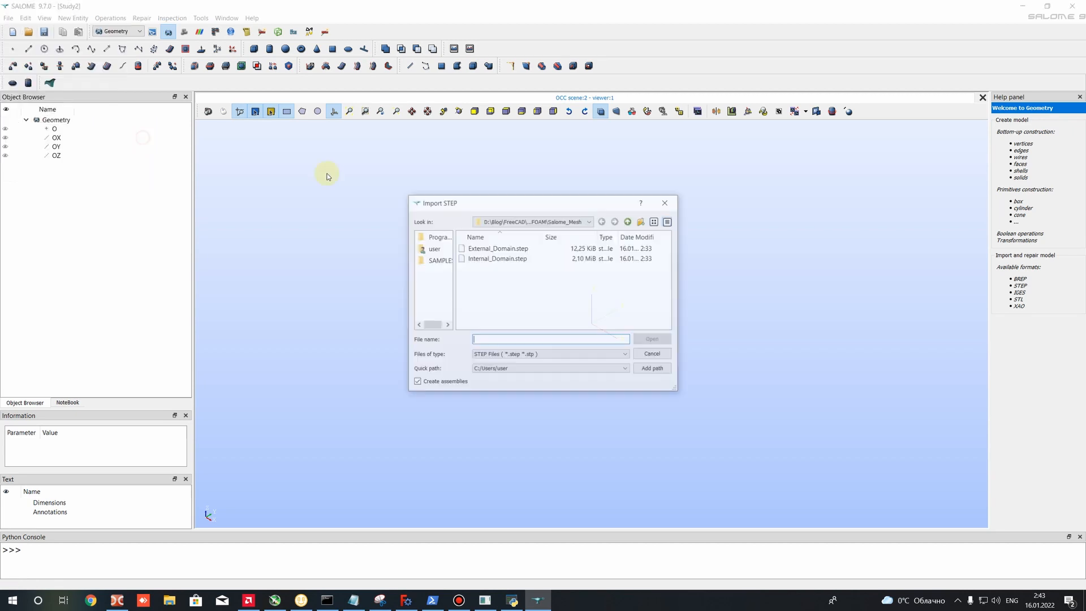
double_click(487, 248)
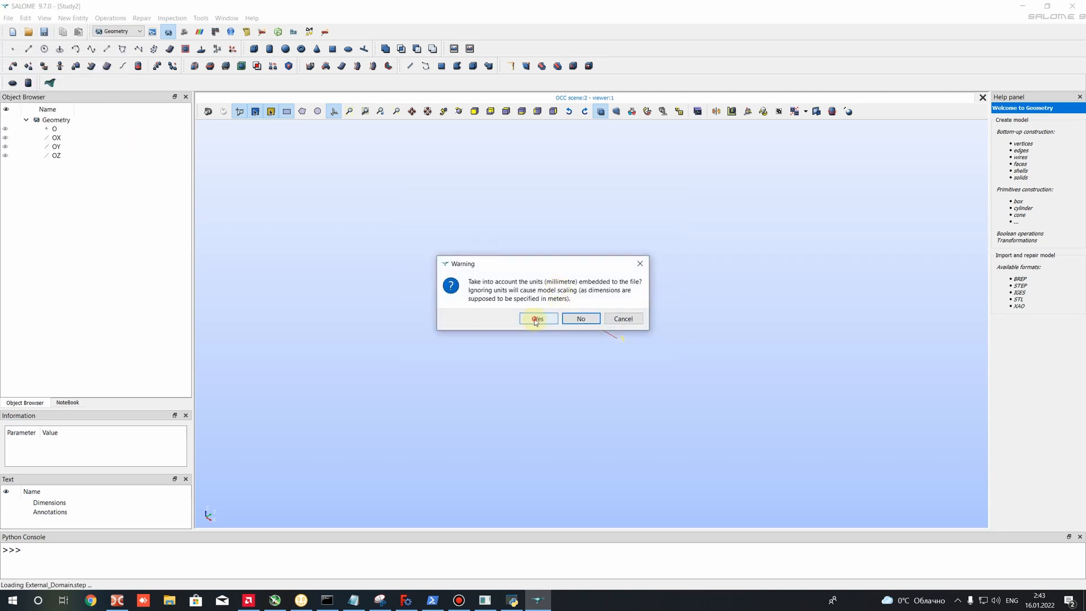
click(535, 324)
scroll(521, 311, up, 11)
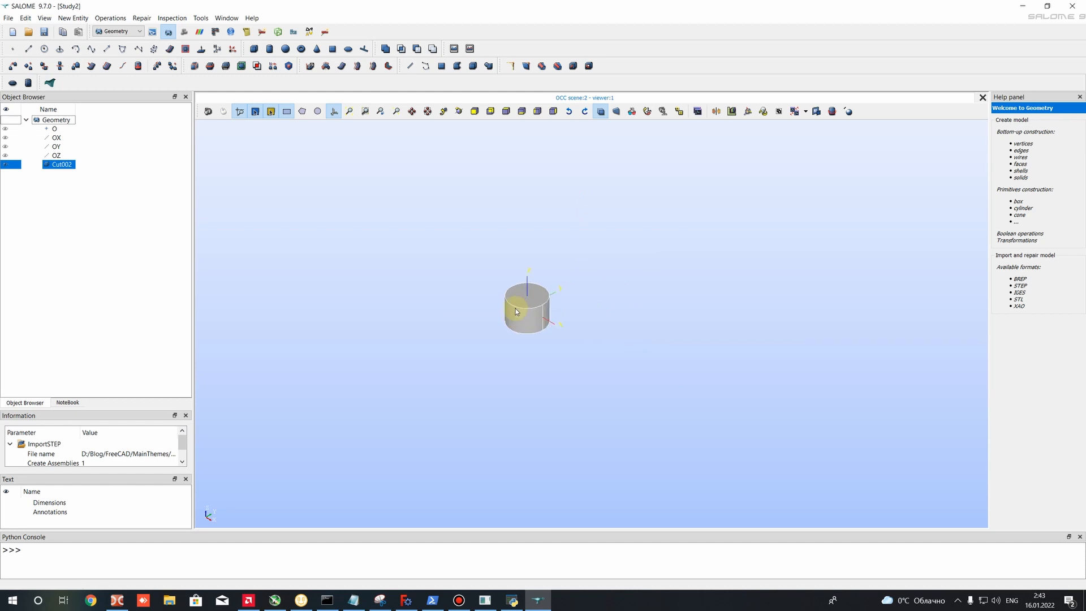
- Create a face group on Cut002 from the outer cylinder's near flat end face and name it Open
ctrl+right_drag(329, 314, 543, 283)
scroll(542, 284, up, 5)
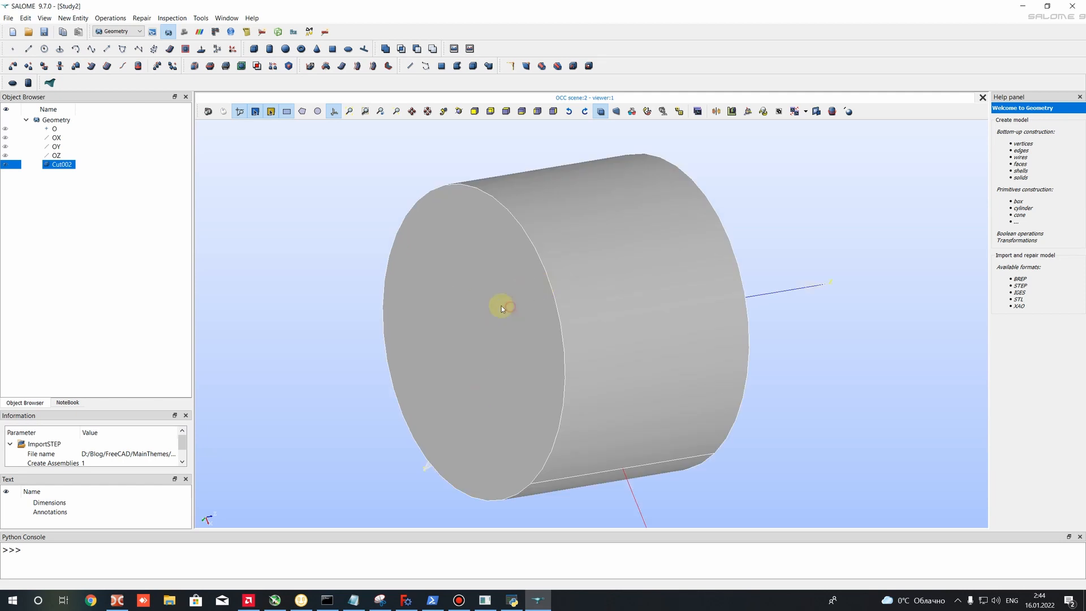
right_click(56, 164)
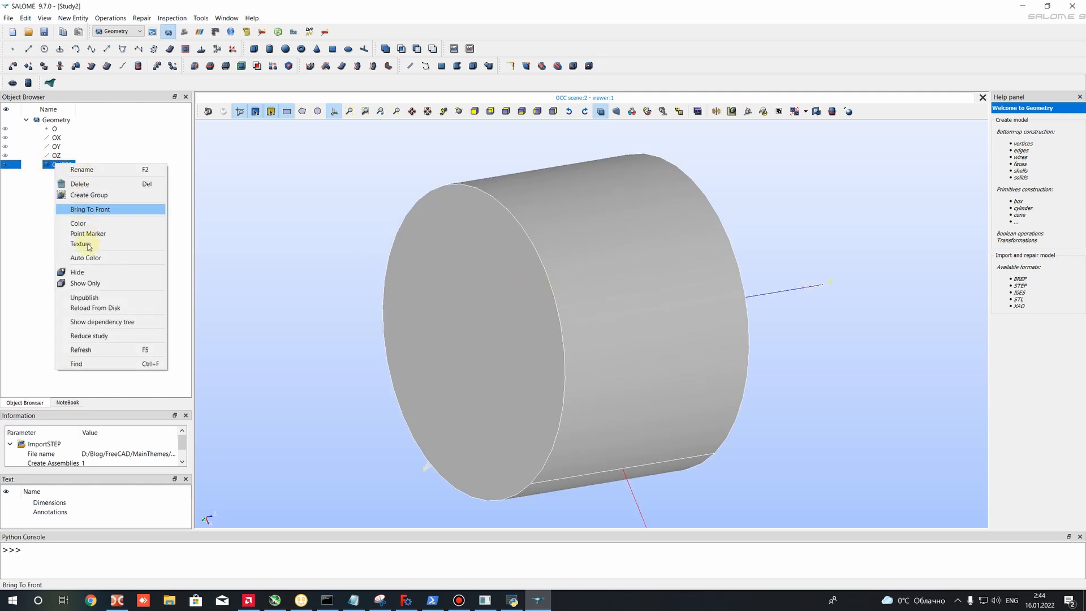
click(88, 195)
double_click(502, 215)
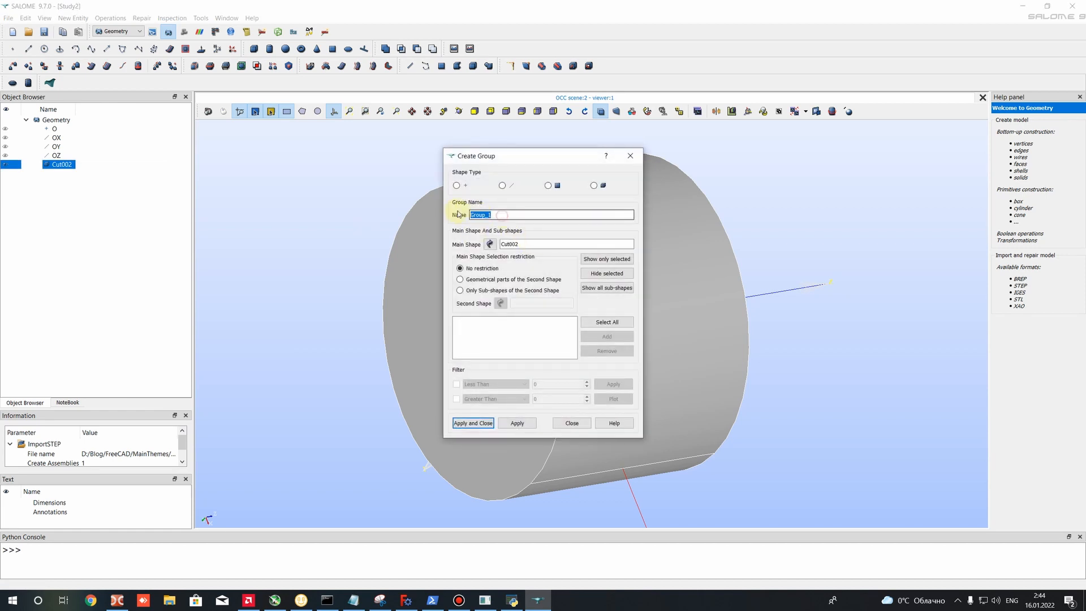
click(547, 186)
drag(520, 161, 248, 146)
click(499, 298)
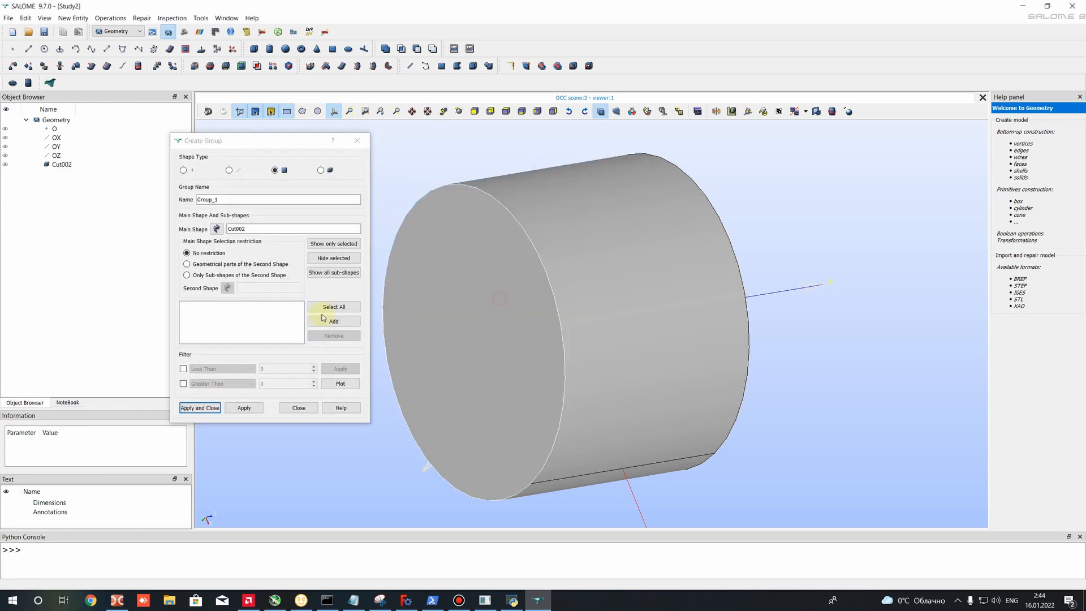
click(324, 321)
click(324, 321)
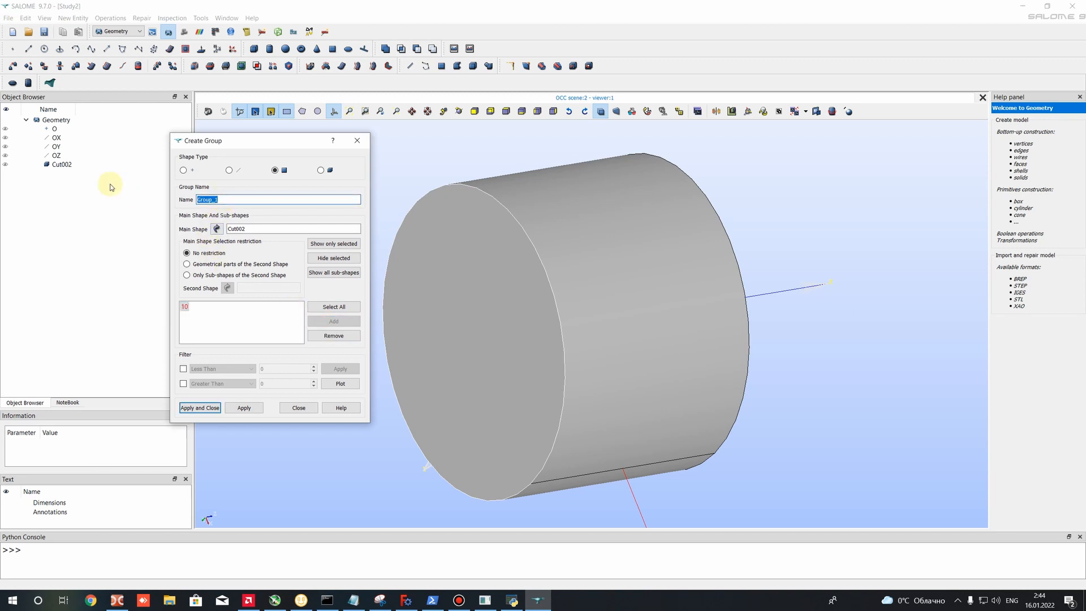
text(Open)
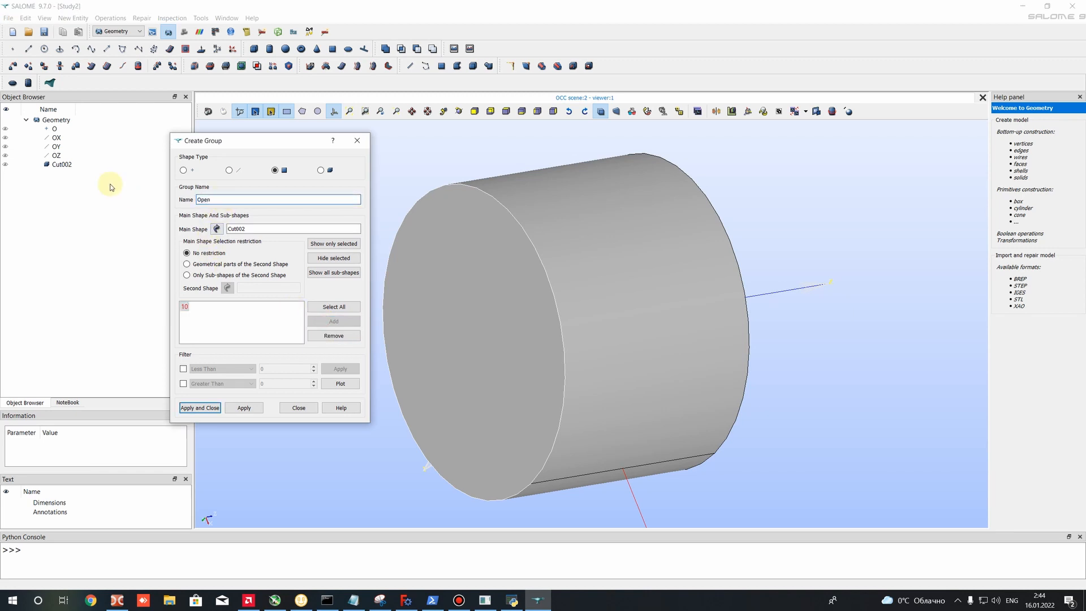
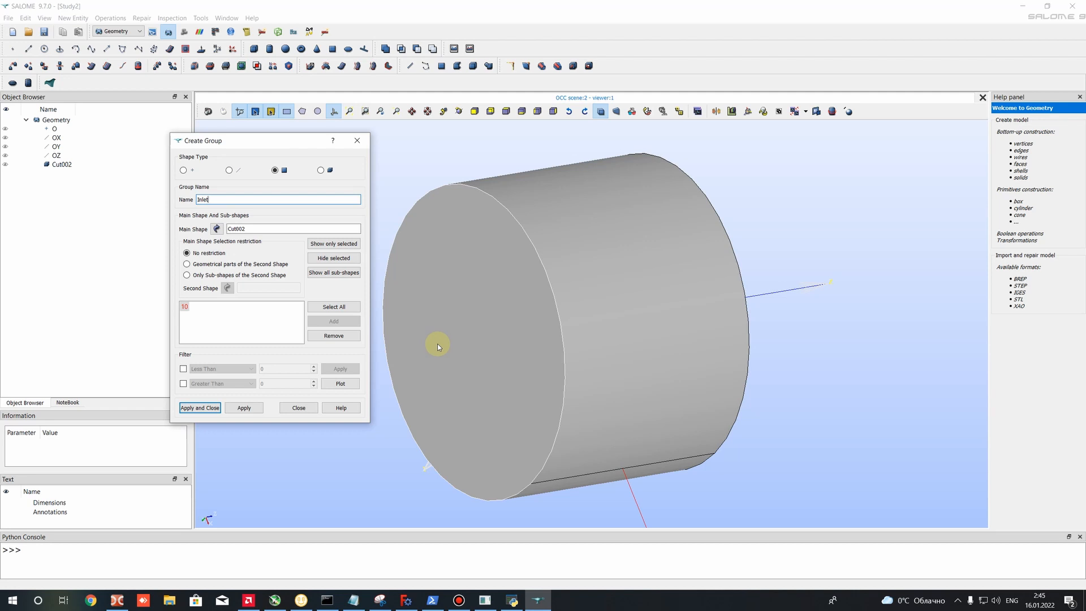
- Create a face group named Inlet on Cut002 from the outer cylinder's near flat end face, keeping group creation open
ctrl+right_drag(653, 336, 745, 268)
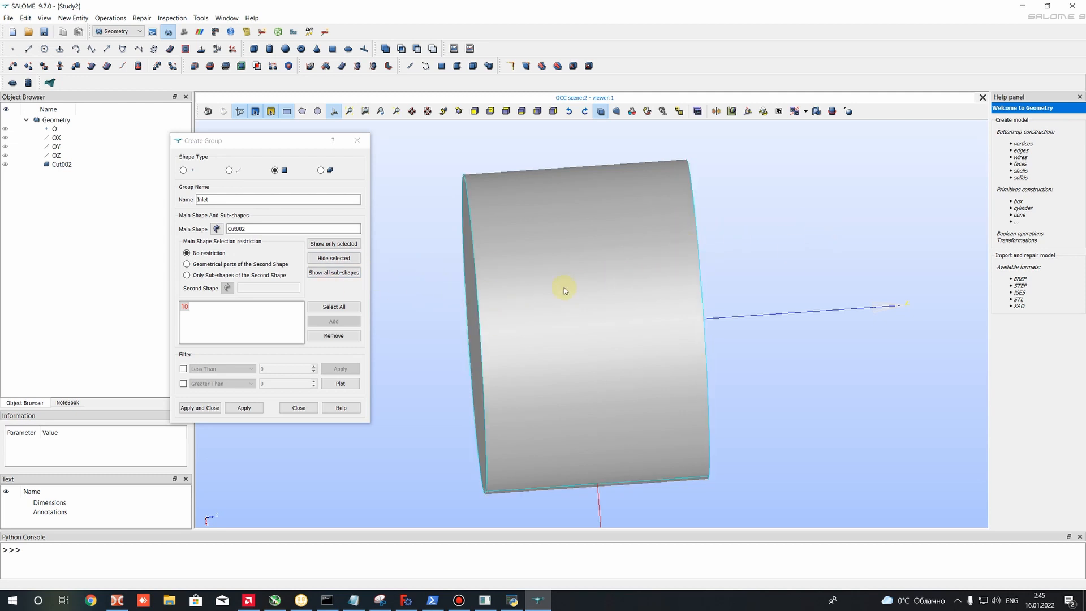
mouse_move(564, 289)
ctrl+right_down()
mouse_move(580, 307)
mouse_move(648, 334)
ctrl+right_up()
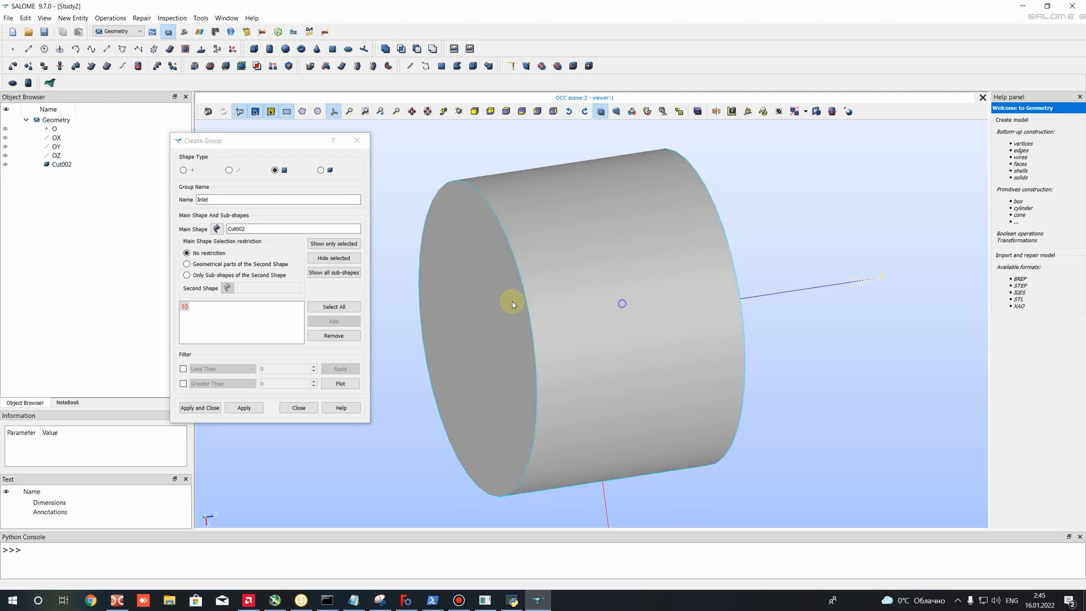
ctrl+right_drag(641, 289, 786, 277)
right_drag(587, 282, 684, 299)
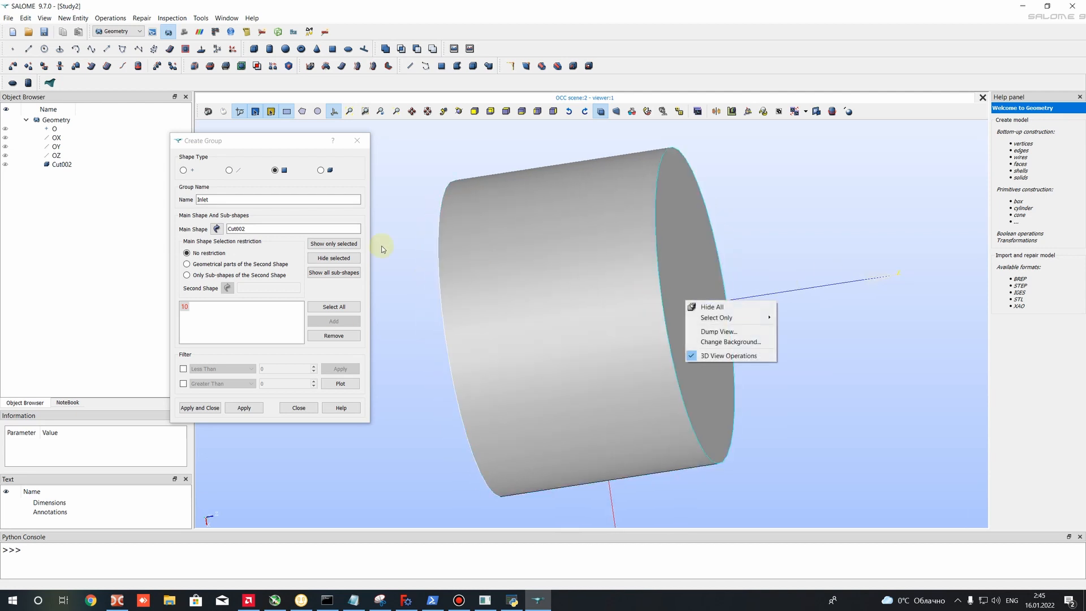
ctrl+right_drag(487, 238, 629, 245)
click(451, 275)
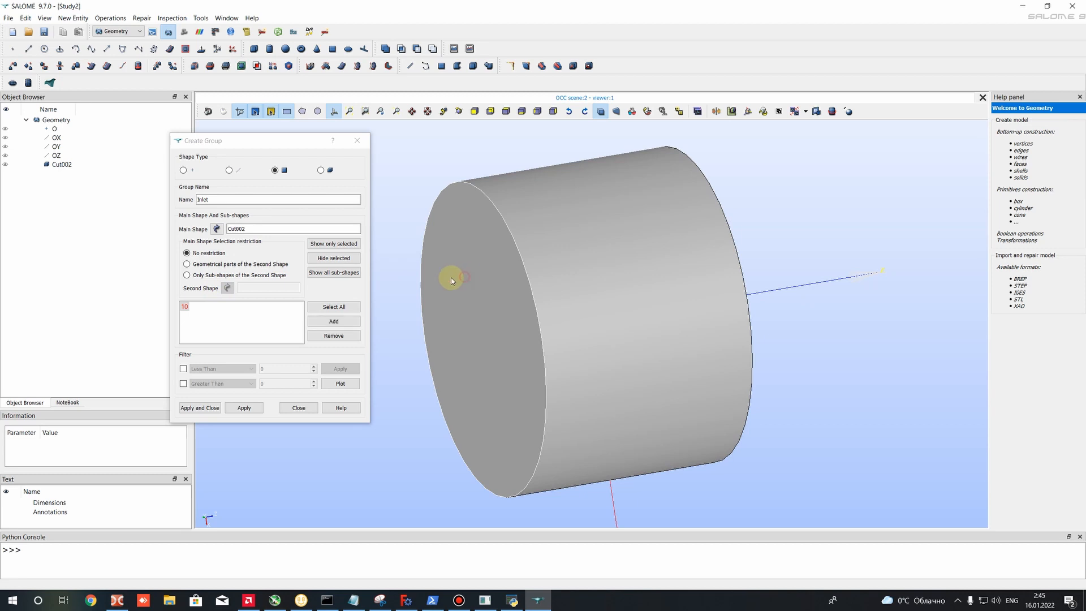
double_click(205, 198)
click(217, 198)
double_click(204, 199)
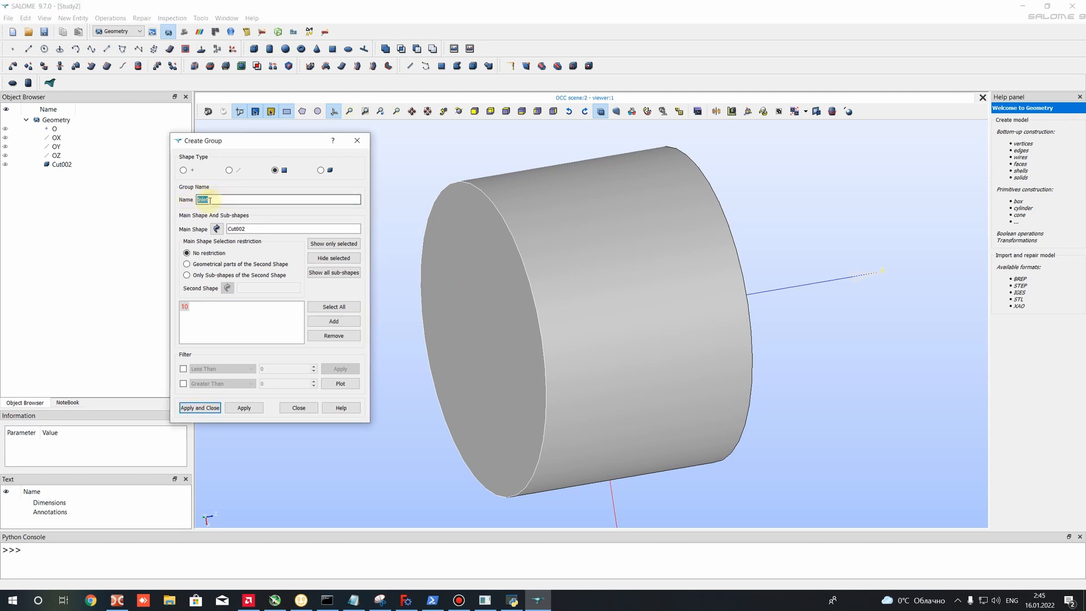
click(219, 198)
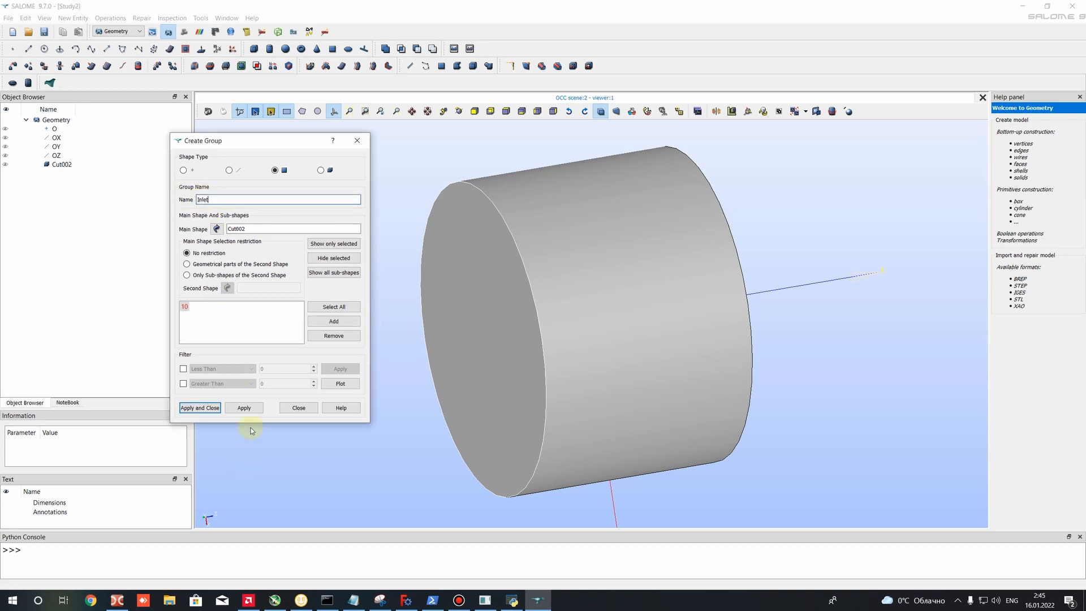
click(256, 407)
- Create a face group named Outlet on Cut002 from the outer cylinder's opposite flat end face
ctrl+right_drag(588, 357, 376, 333)
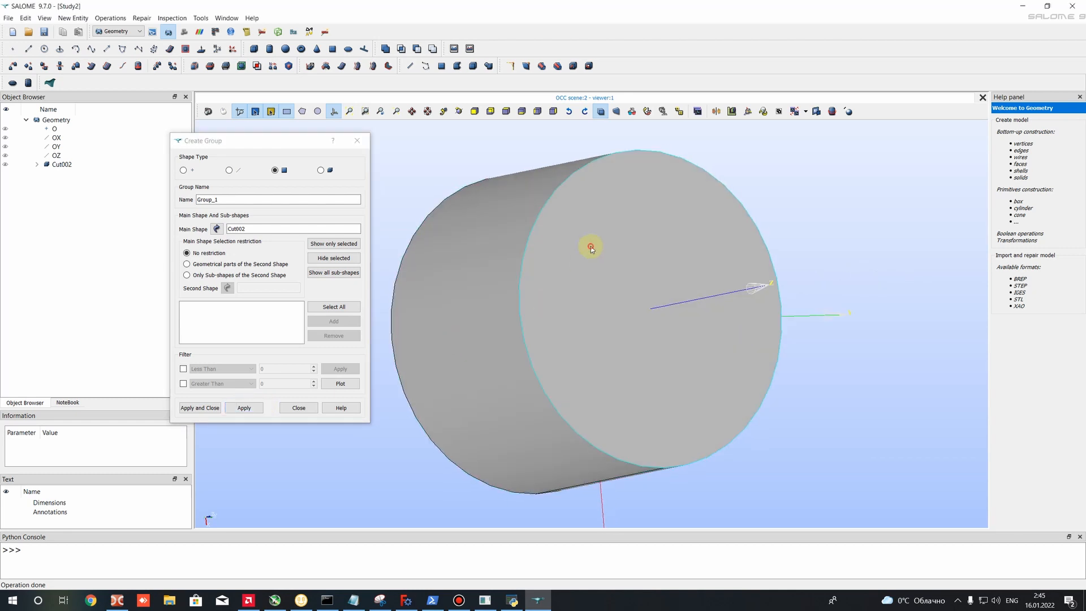
click(635, 176)
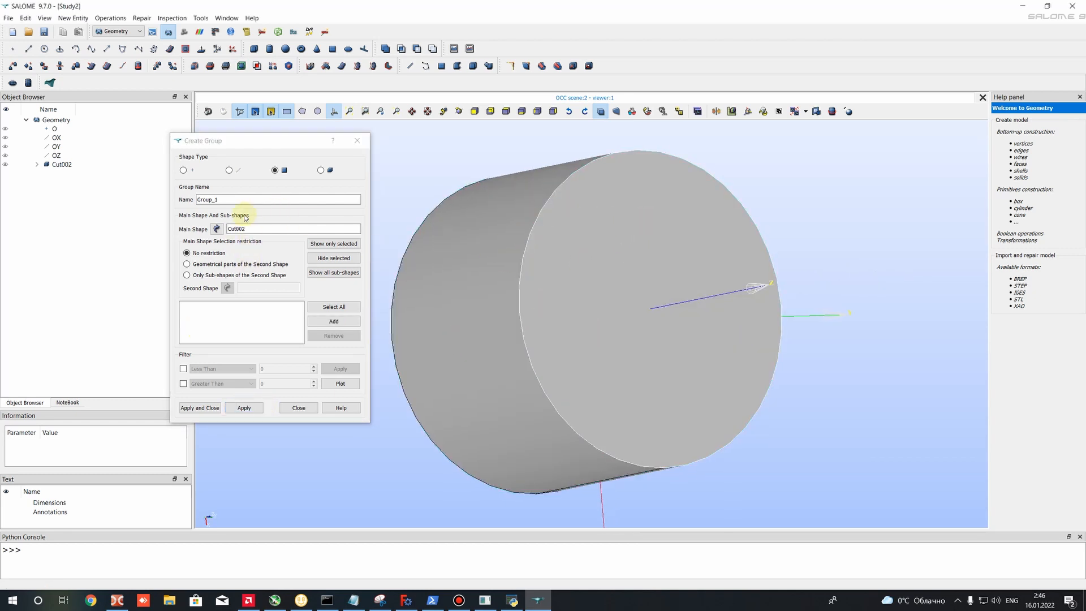
drag(222, 199, 161, 197)
text(Outlet)
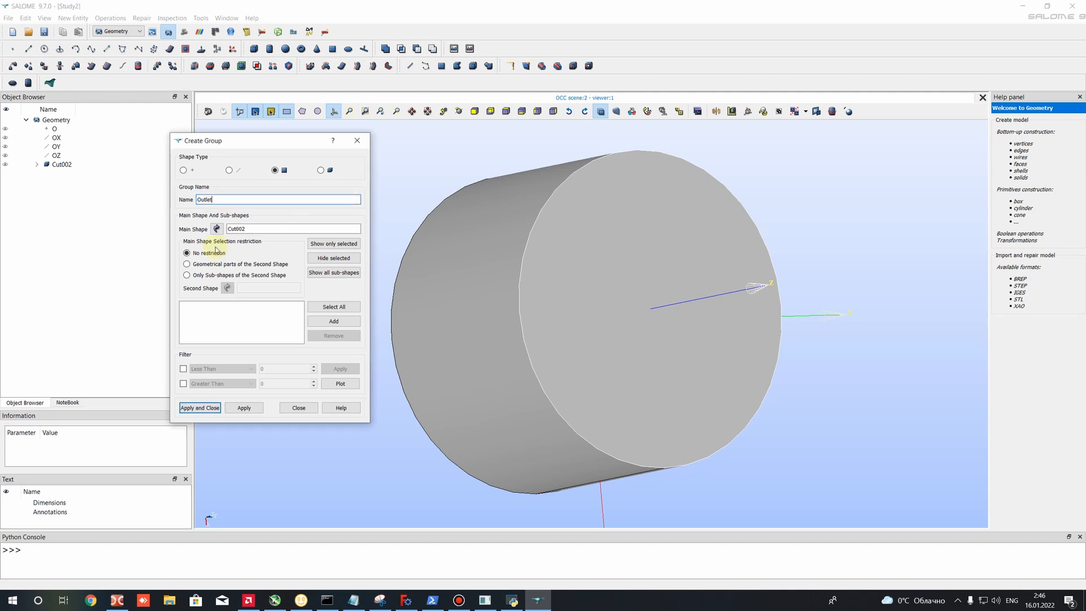
click(243, 407)
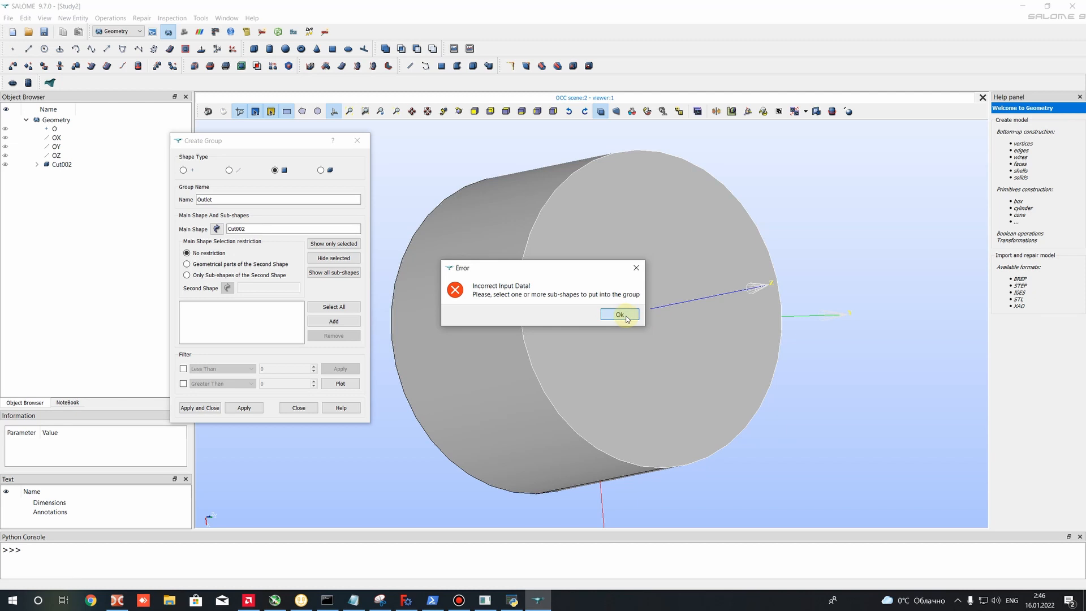
click(628, 318)
click(592, 256)
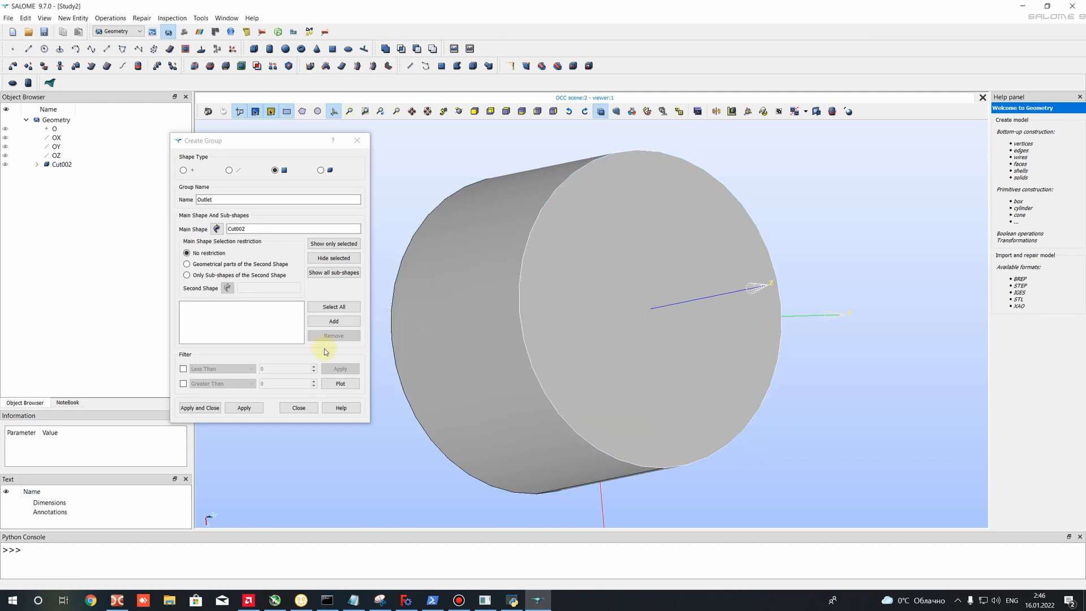
click(333, 320)
click(243, 407)
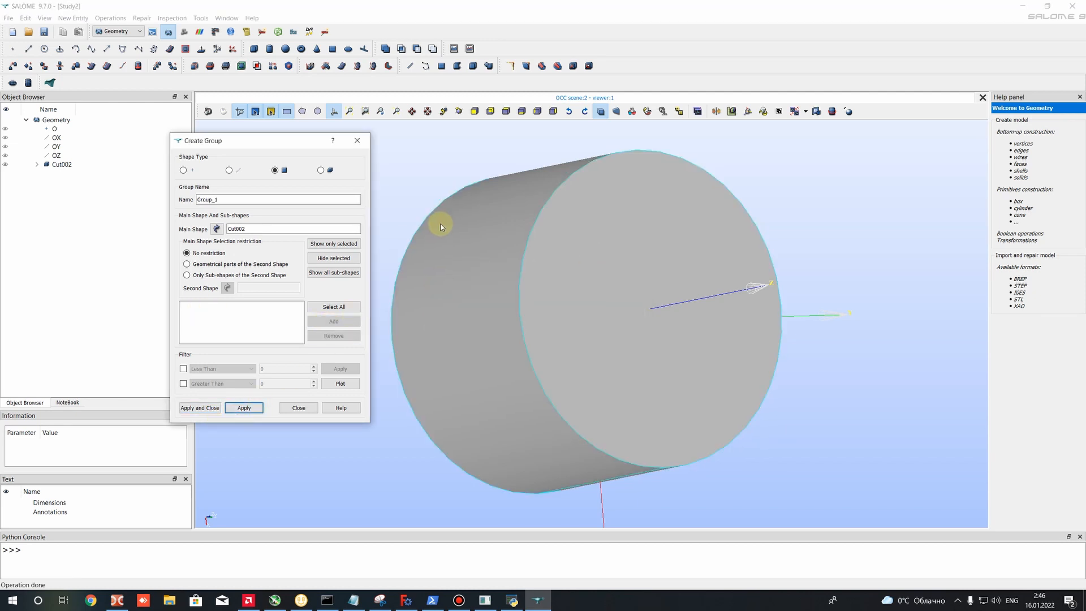
- Expand Cut002 in the tree and add the outer cylinder's curved side face to a new face group
click(36, 164)
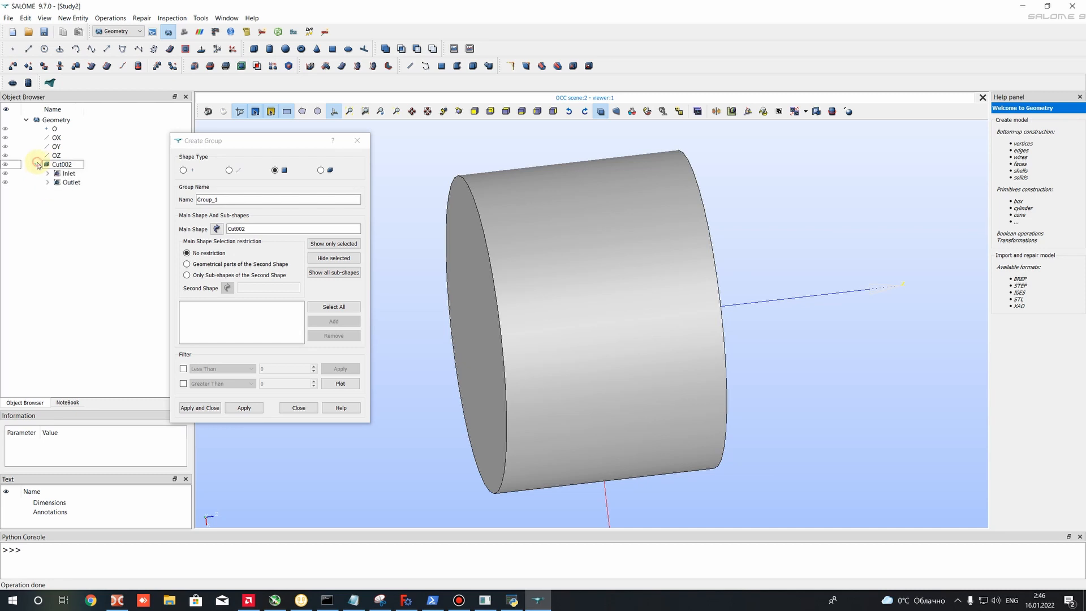
click(67, 172)
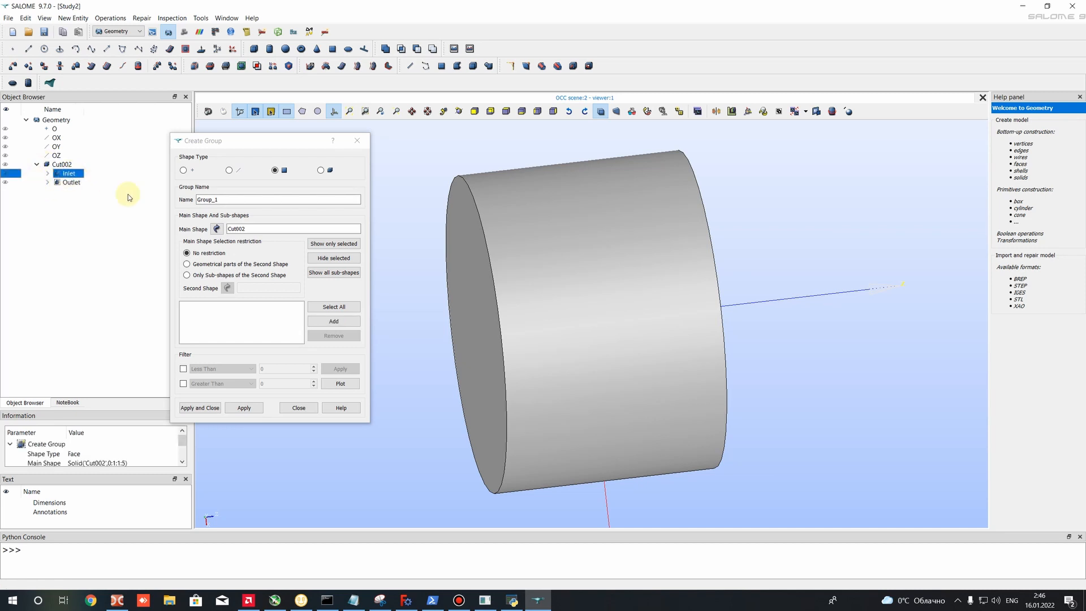
click(553, 169)
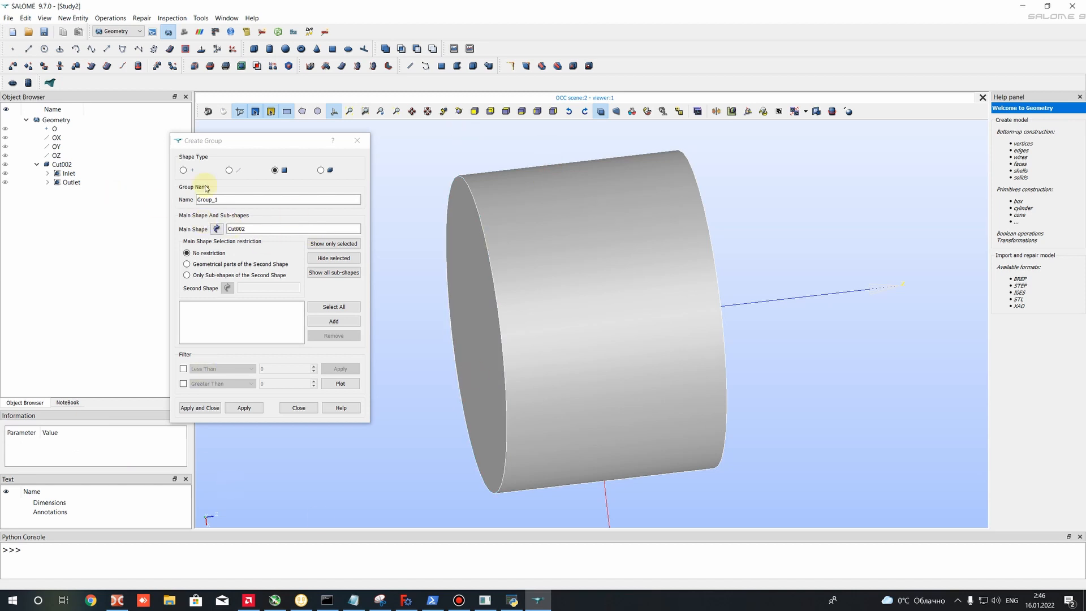
double_click(218, 199)
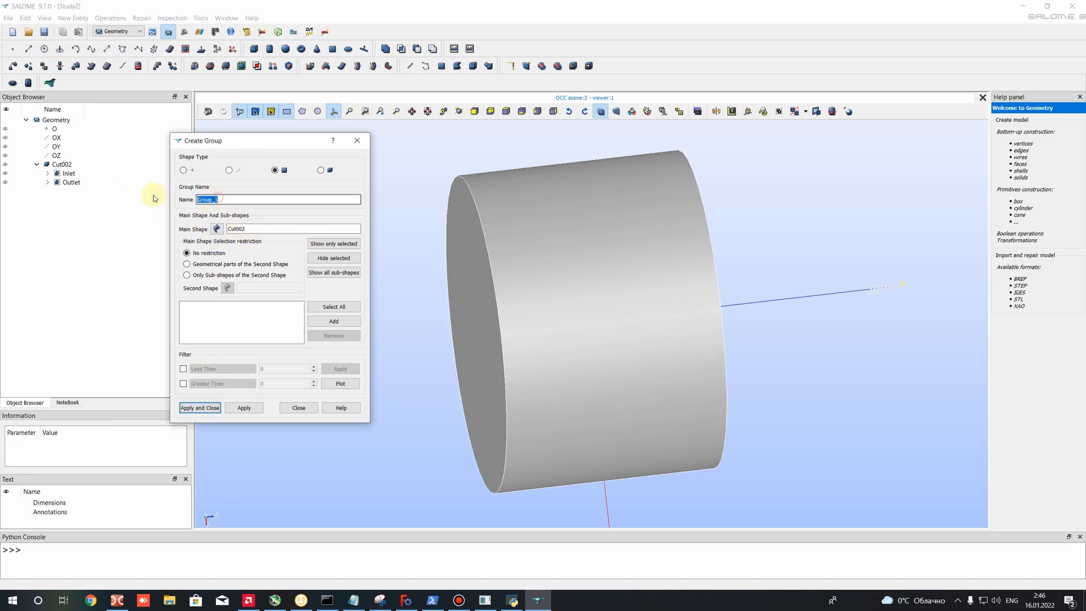
double_click(254, 229)
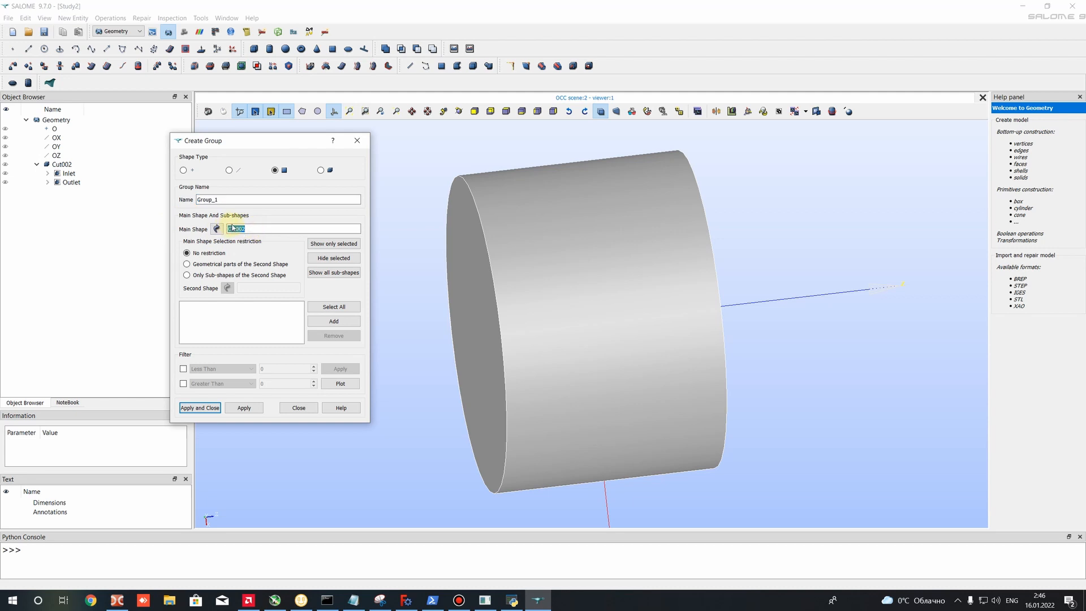
double_click(217, 199)
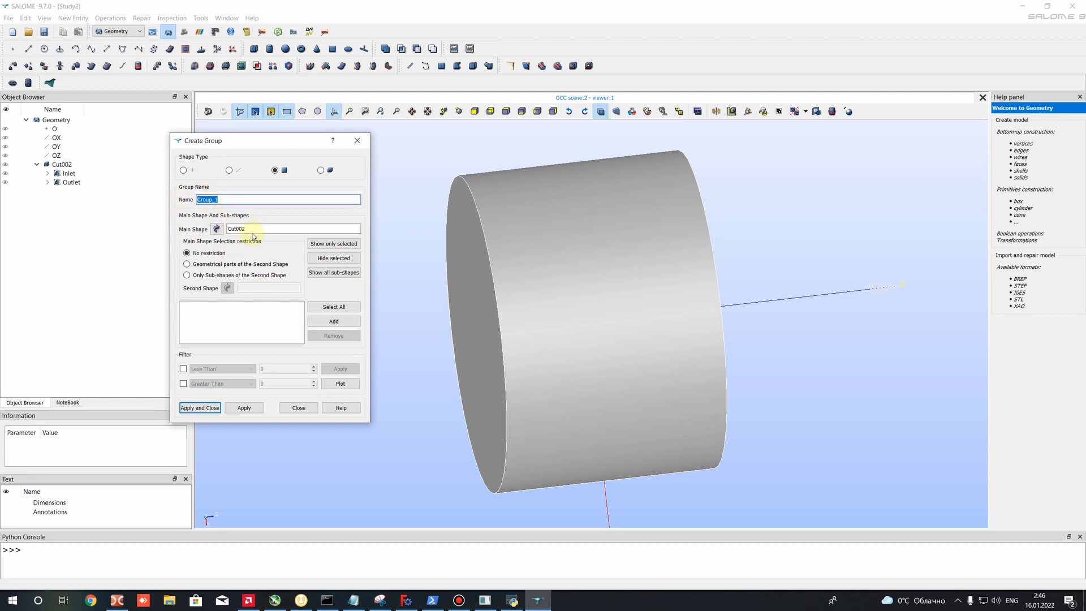
click(544, 247)
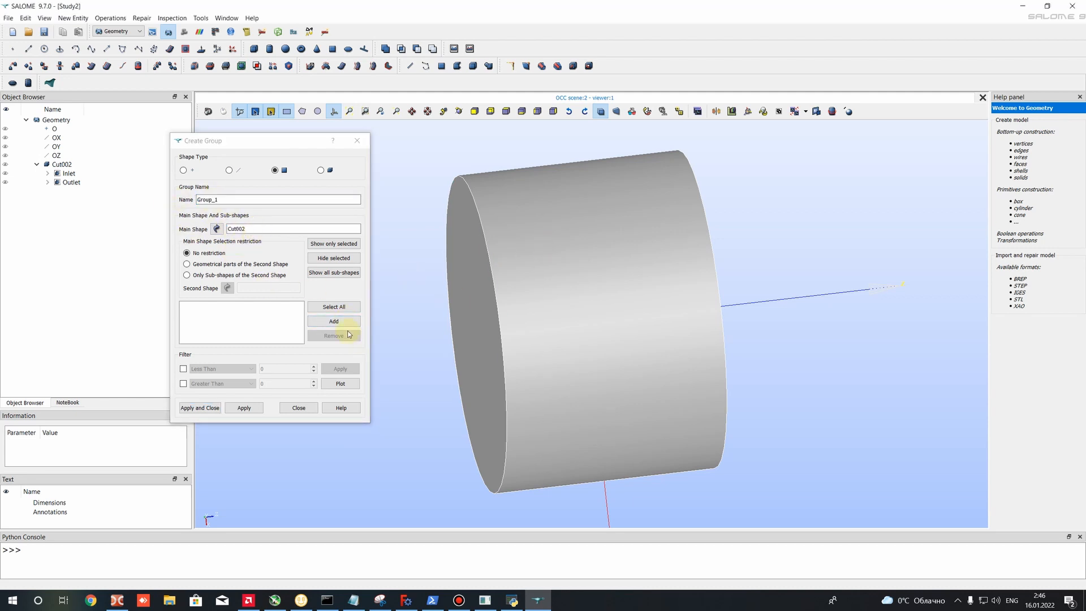
click(333, 320)
- Name the side-face group External, create it and finish group creation
drag(220, 199, 178, 203)
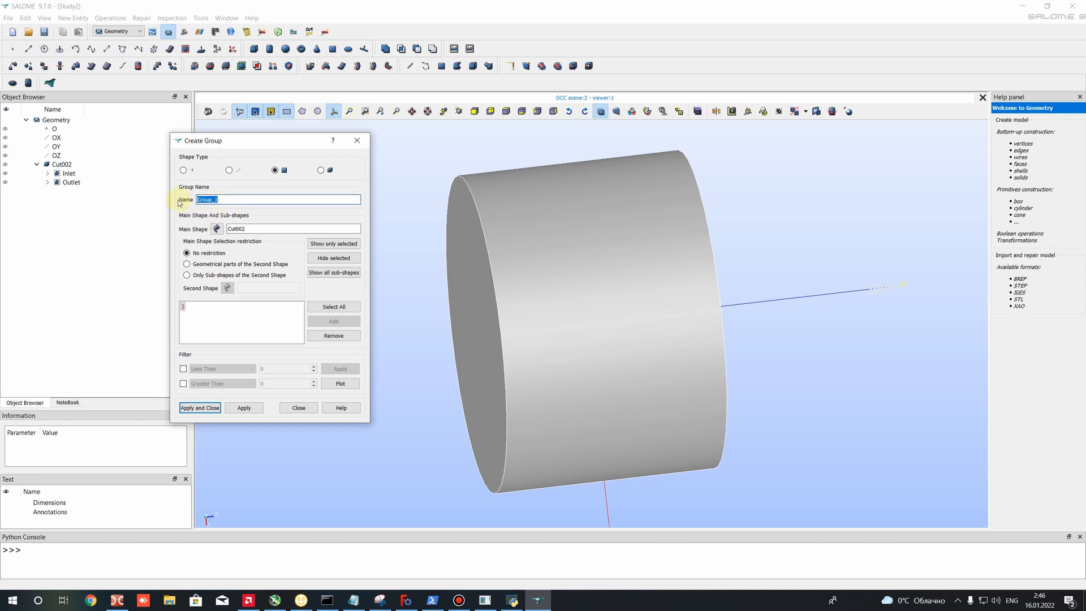
text(O)
key(BackSpace)
key(BackSpace)
text(External)
drag(226, 201, 152, 204)
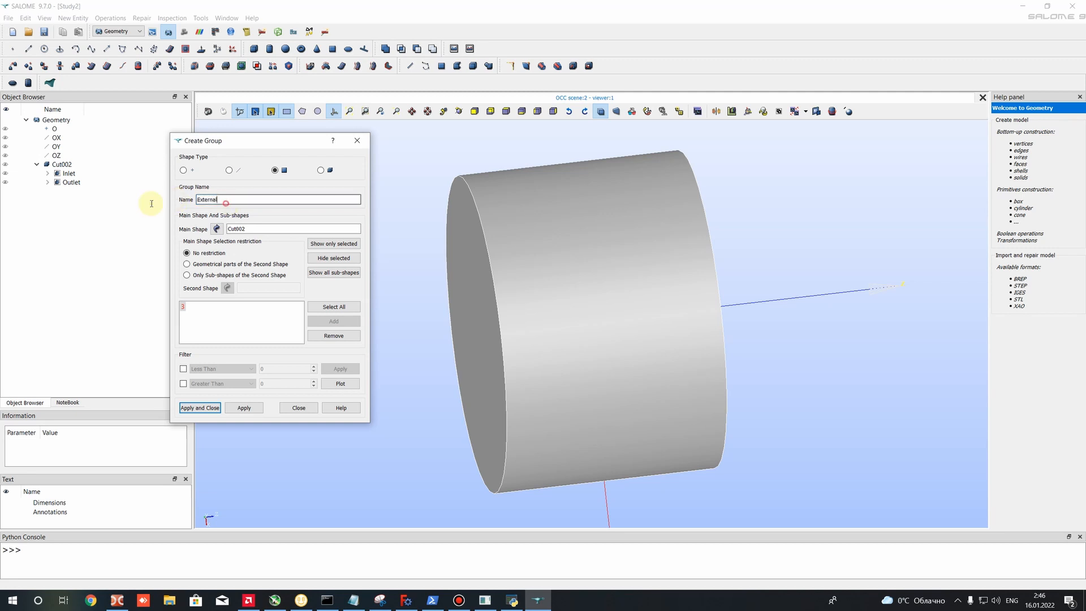
click(198, 408)
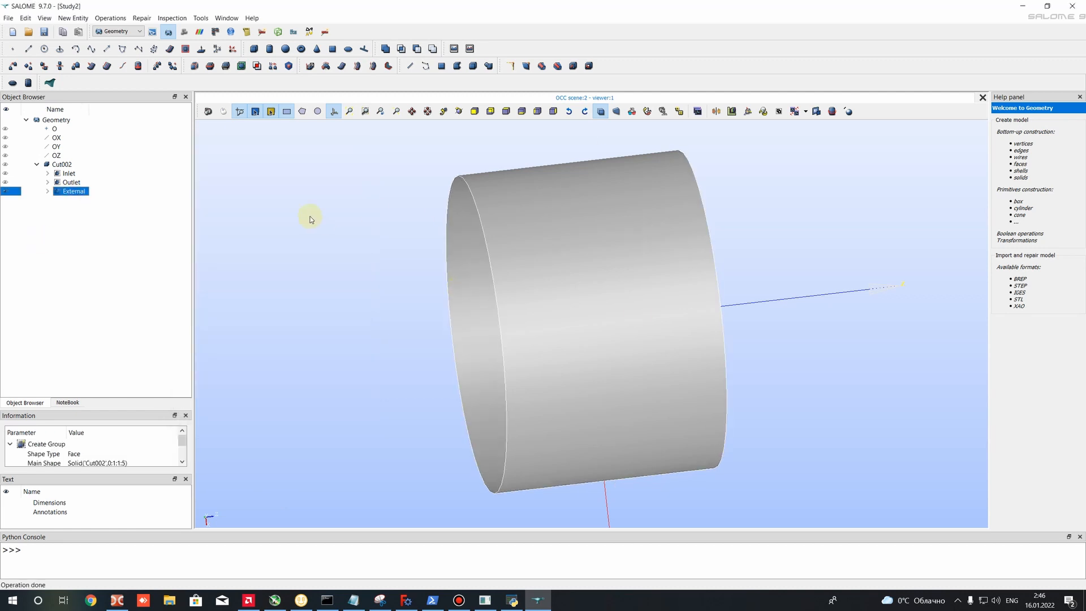
- Check the Inlet and Outlet groups by switching their display, then hide all three groups and show Cut002
ctrl+right_drag(320, 245, 697, 283)
click(4, 182)
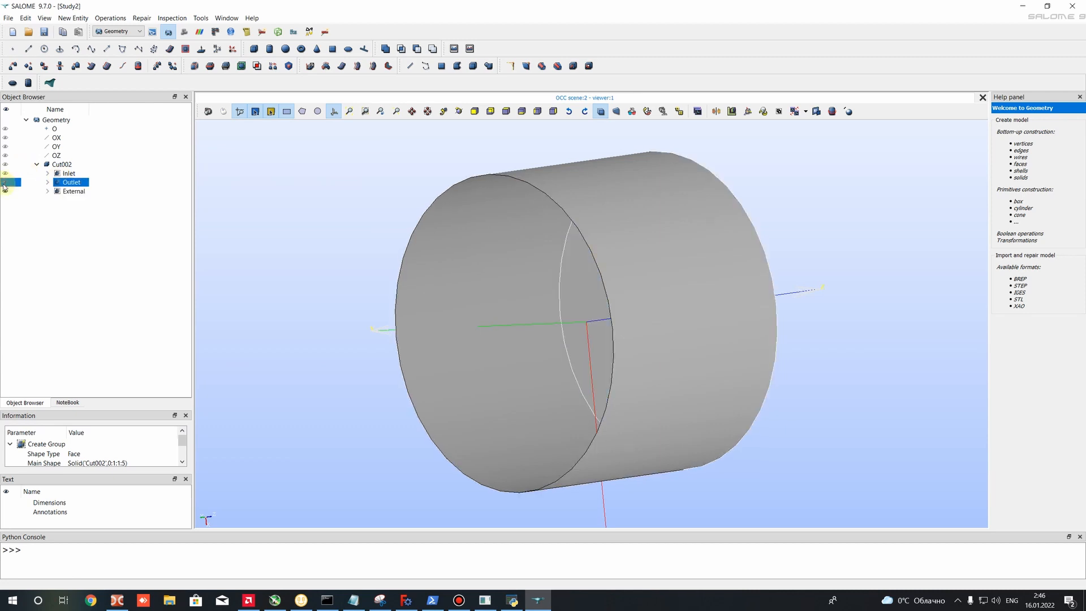
right_click(701, 263)
click(6, 174)
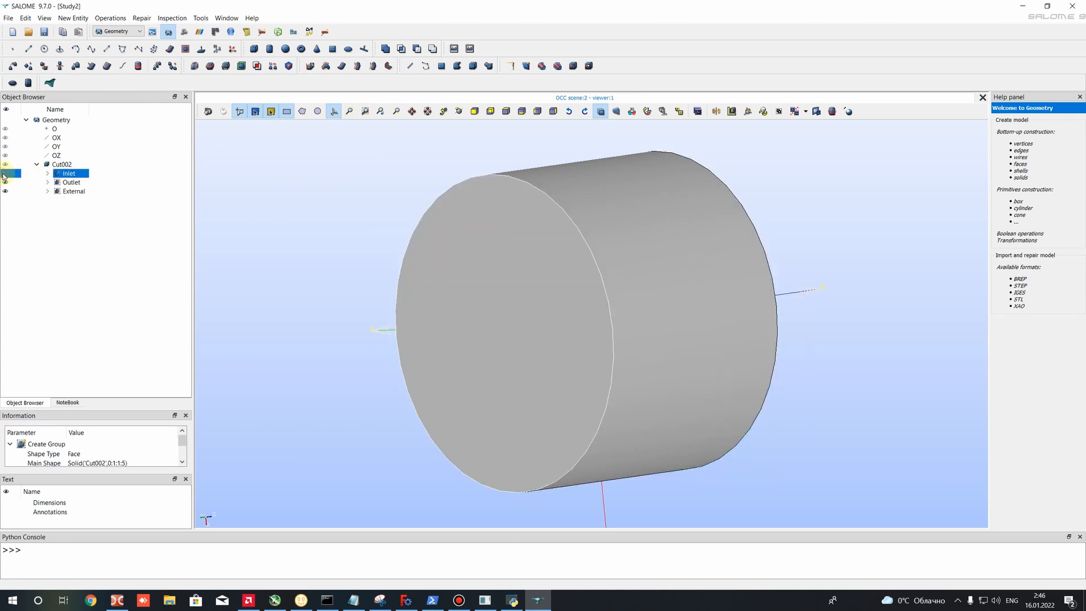
click(5, 173)
click(5, 182)
click(5, 191)
click(5, 164)
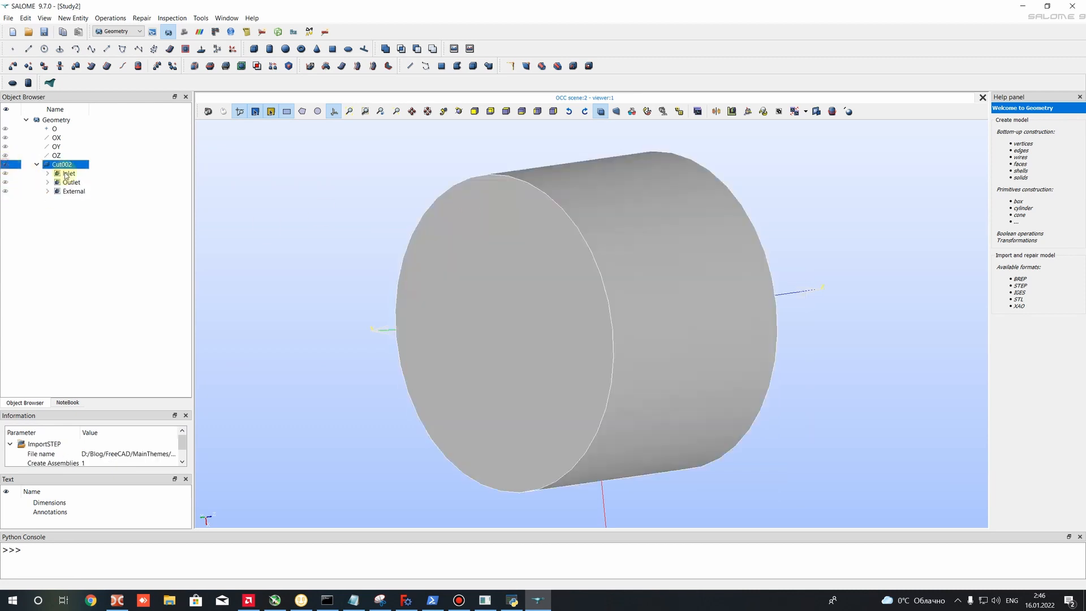
right_click(629, 194)
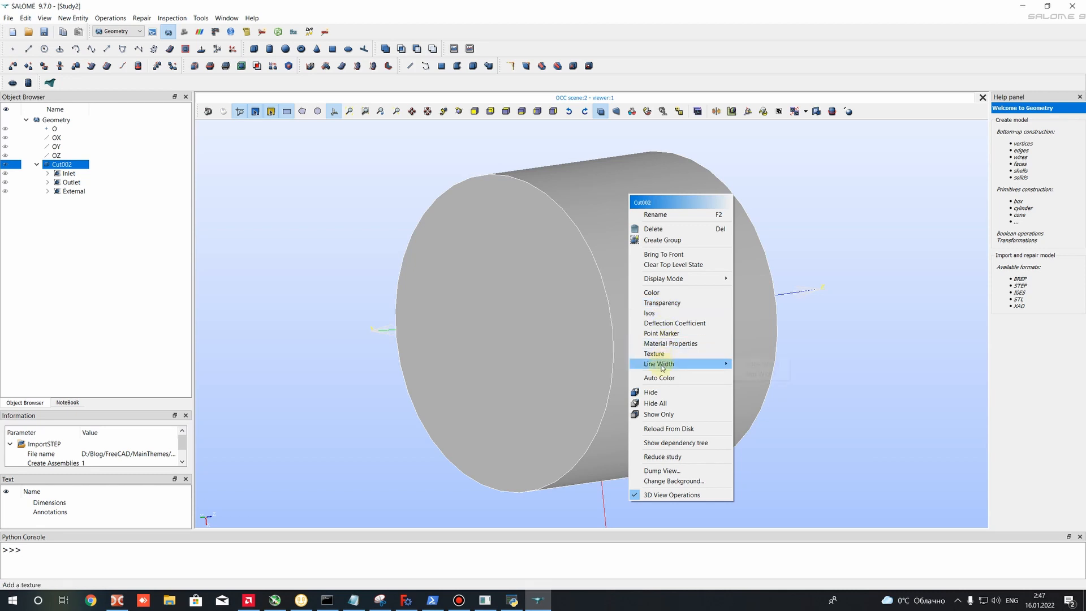
mouse_move(662, 362)
click(242, 146)
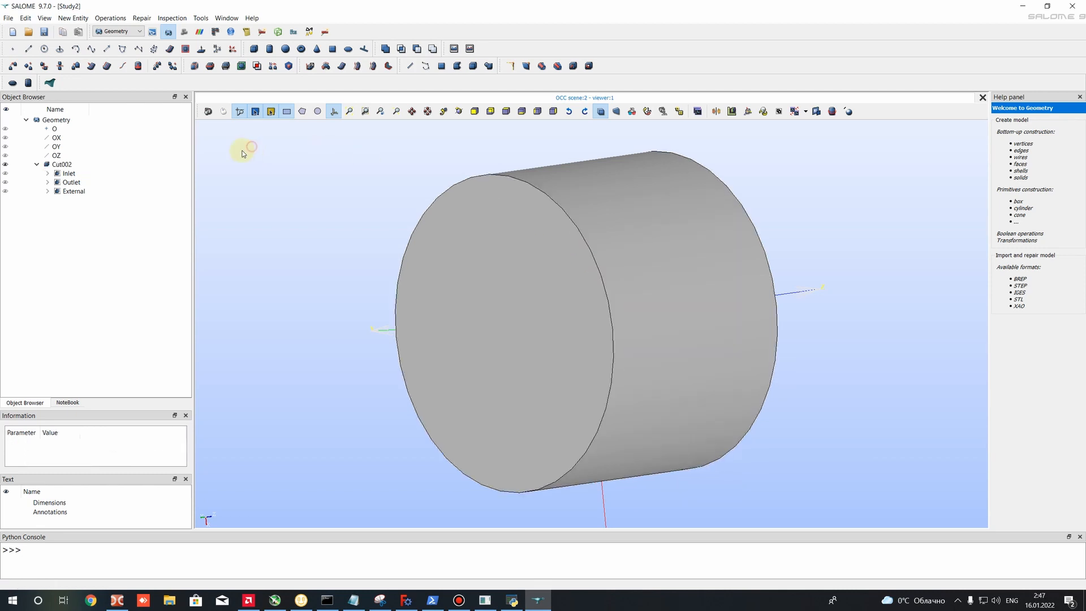
click(73, 18)
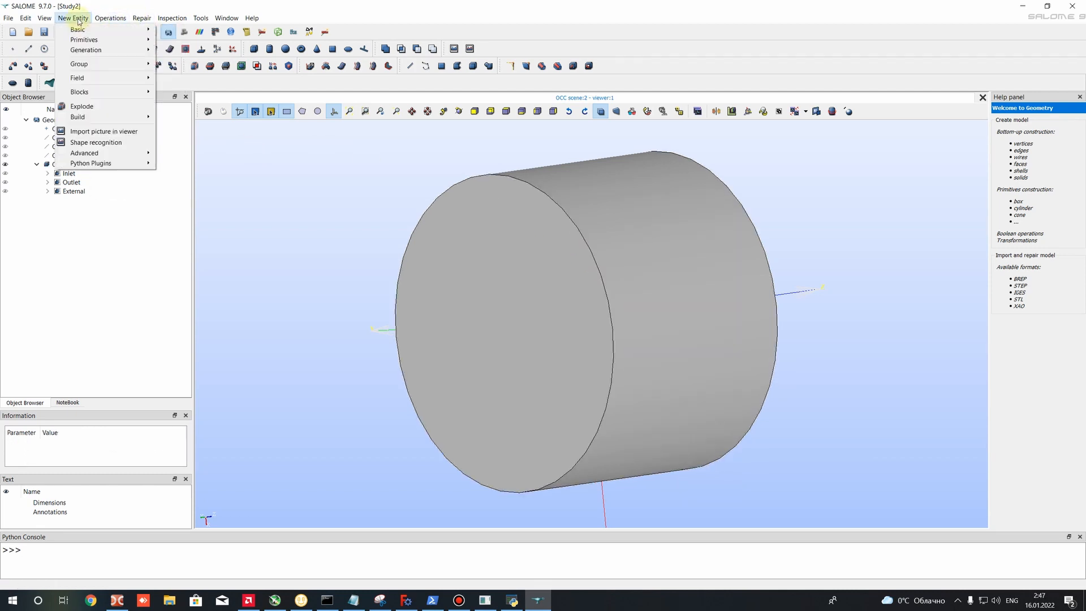
click(92, 65)
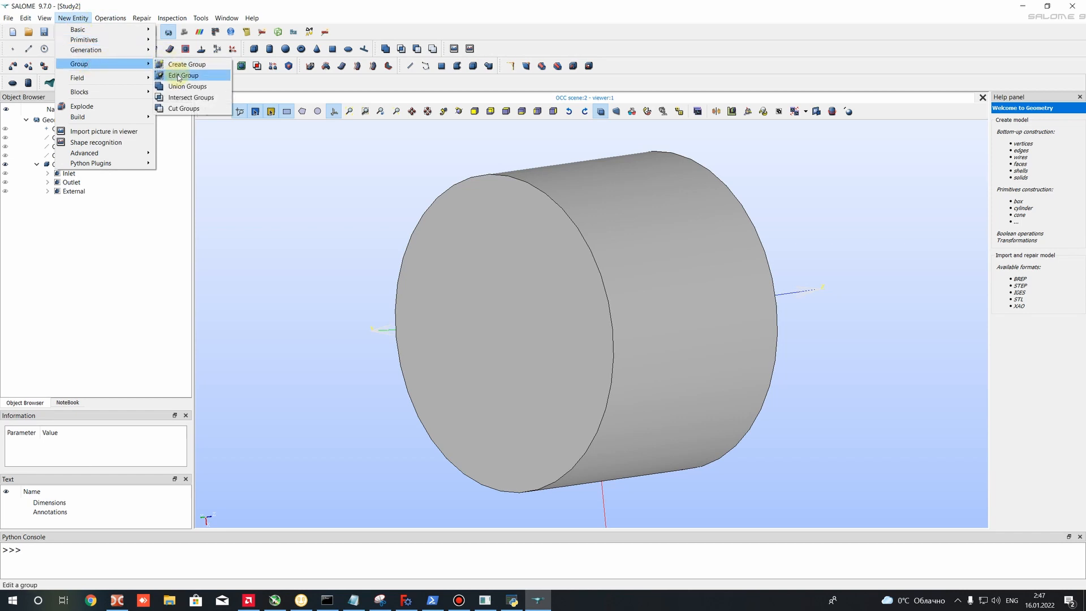
click(179, 78)
click(575, 311)
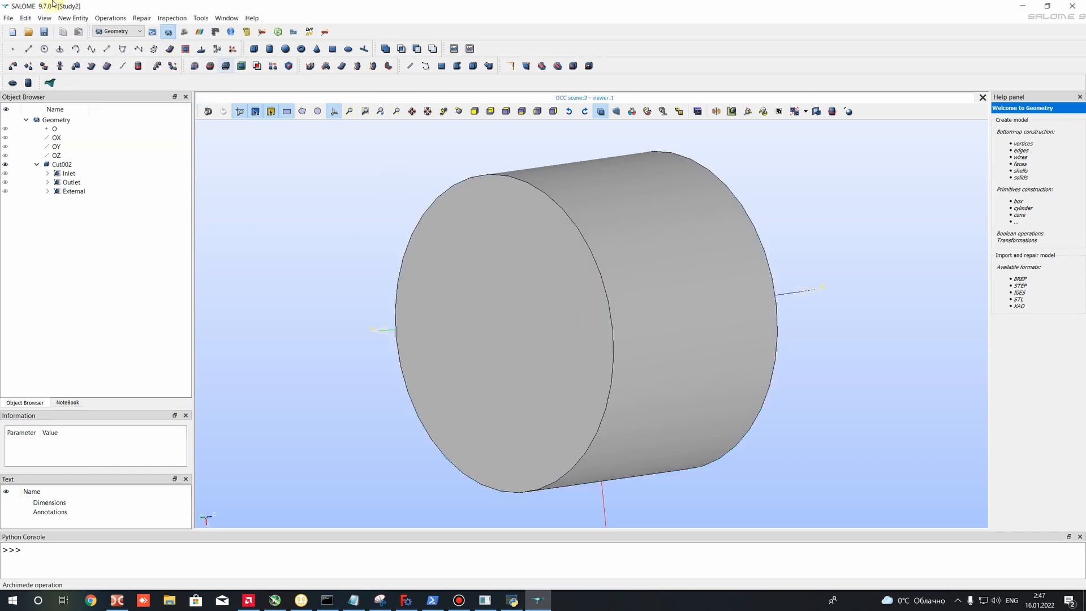
- Start creating another geometry group and set its shape type to face
click(99, 18)
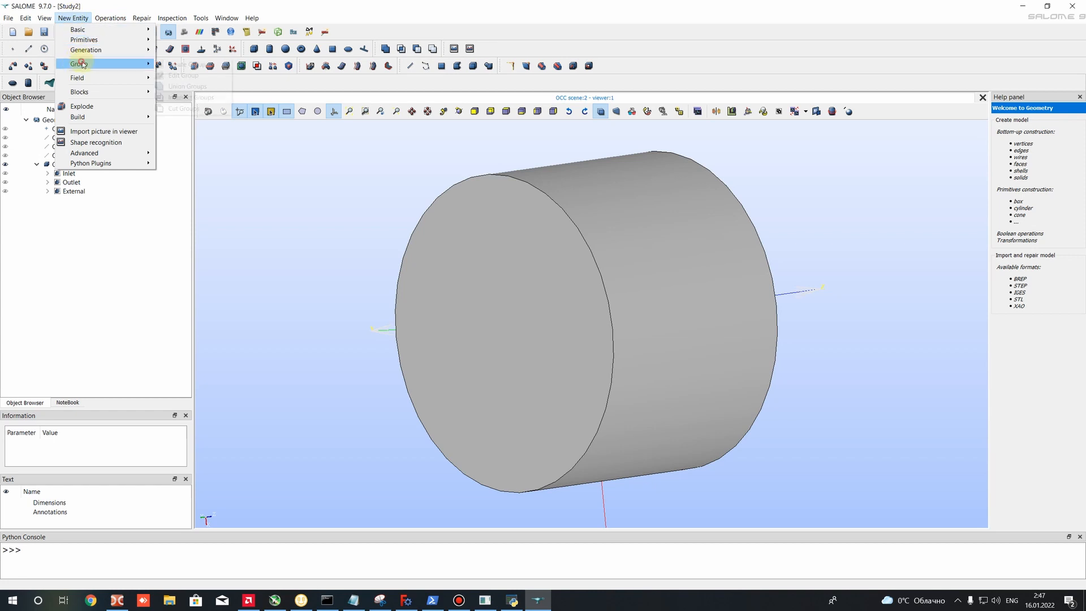
mouse_move(85, 63)
click(200, 64)
drag(532, 157, 366, 158)
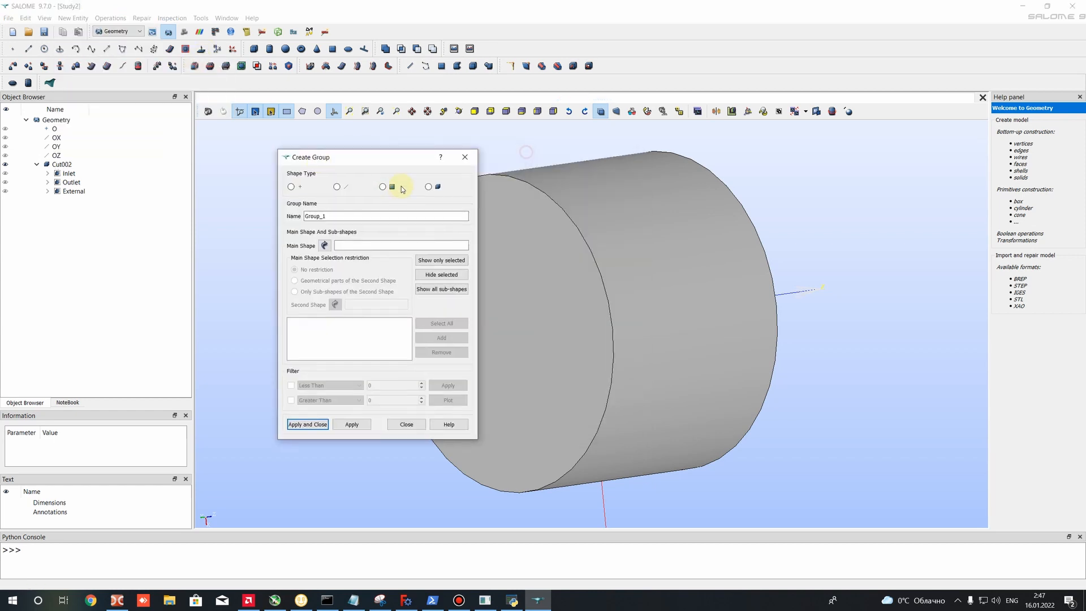
click(383, 186)
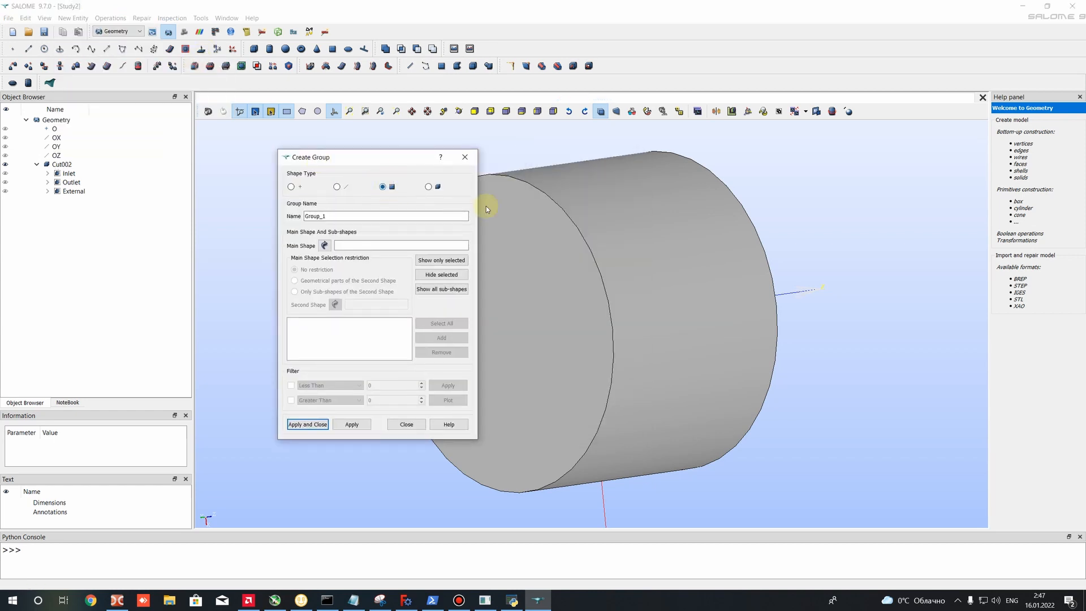
click(625, 215)
click(445, 276)
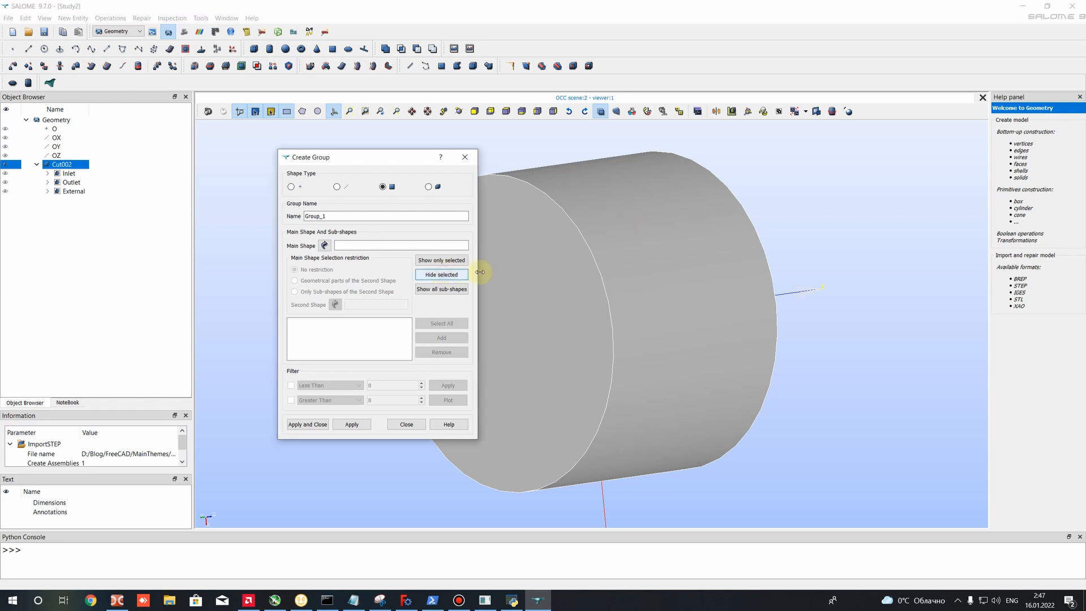
click(443, 273)
click(632, 222)
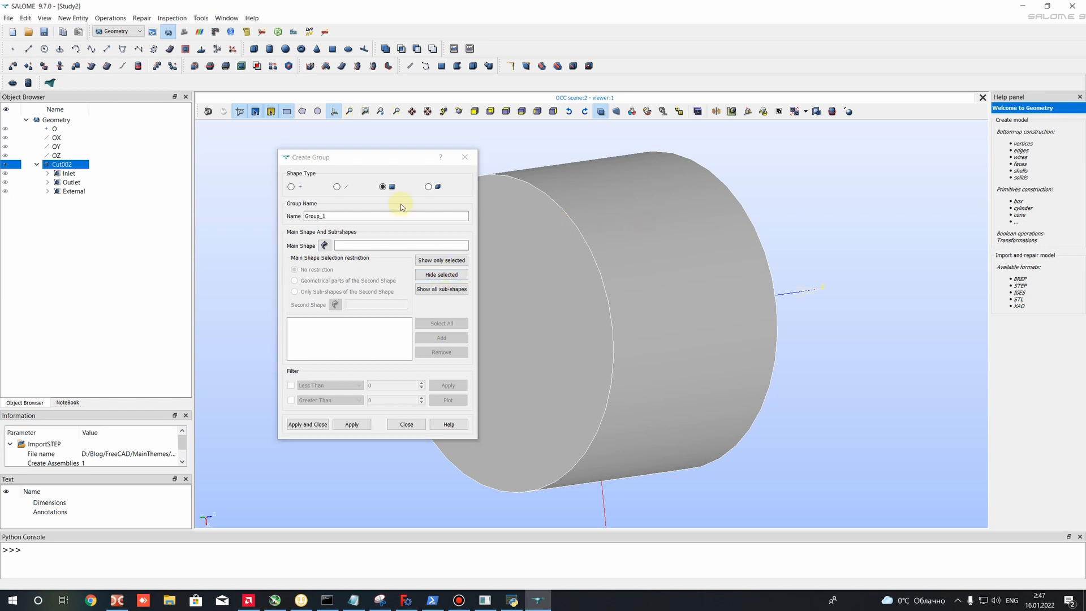
click(435, 277)
ctrl+right_drag(762, 203, 586, 270)
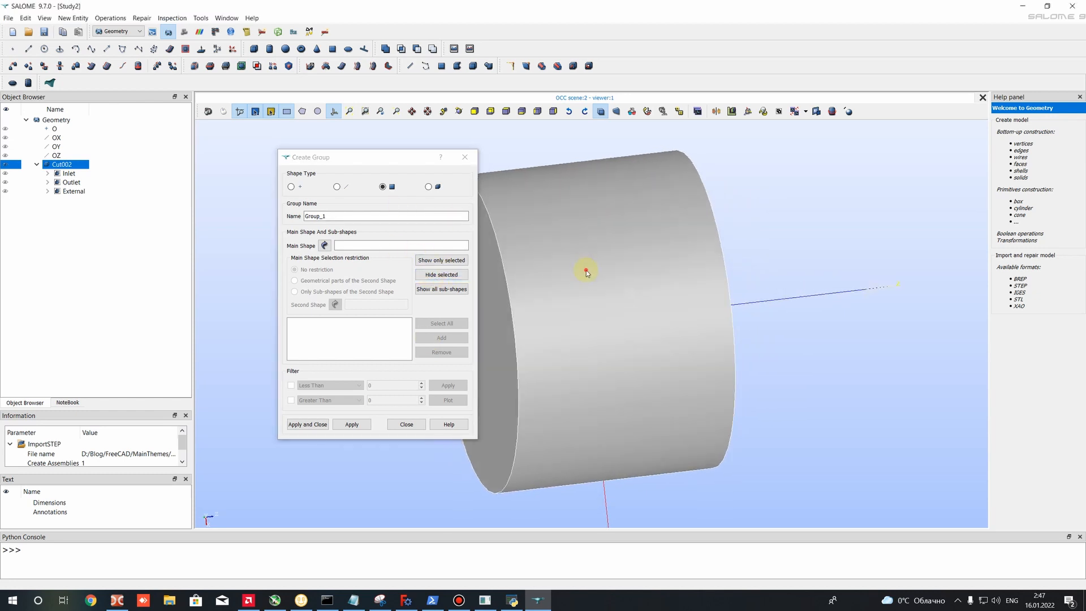
click(235, 197)
click(388, 185)
click(546, 230)
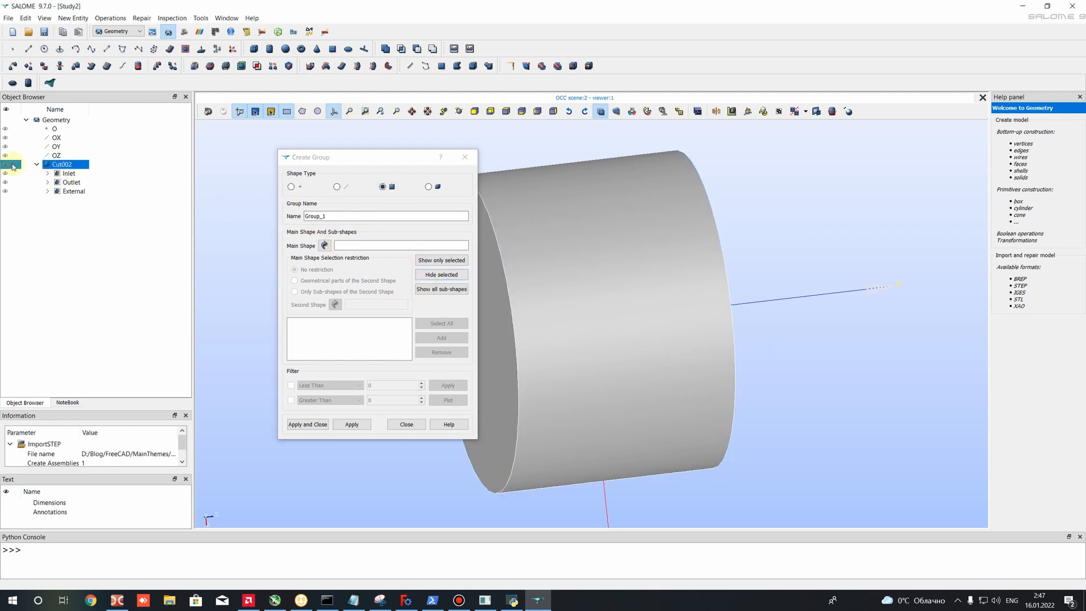
click(440, 276)
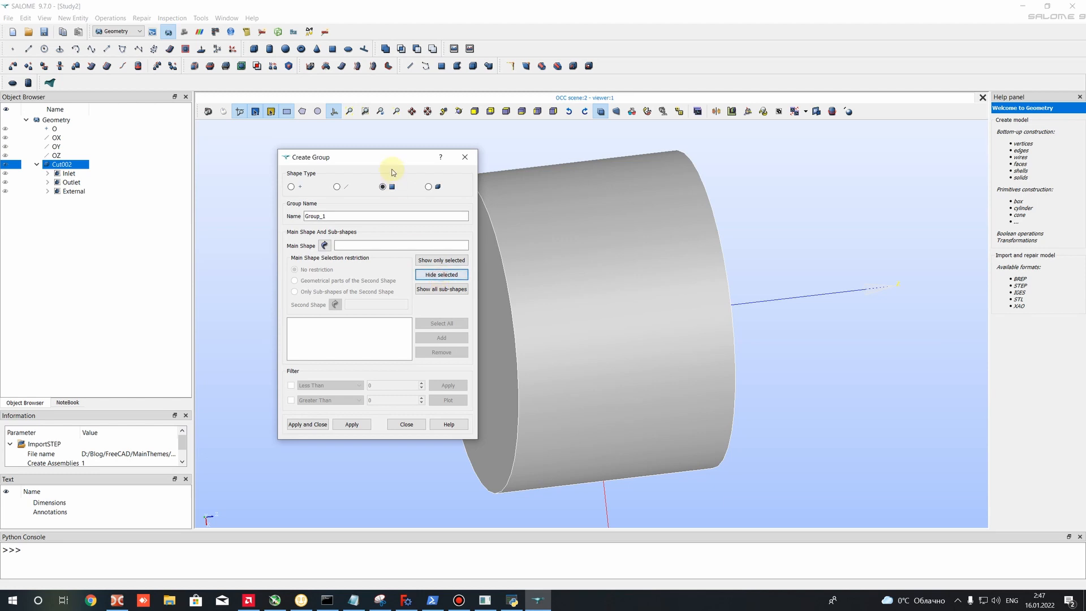
drag(388, 157, 219, 126)
click(468, 283)
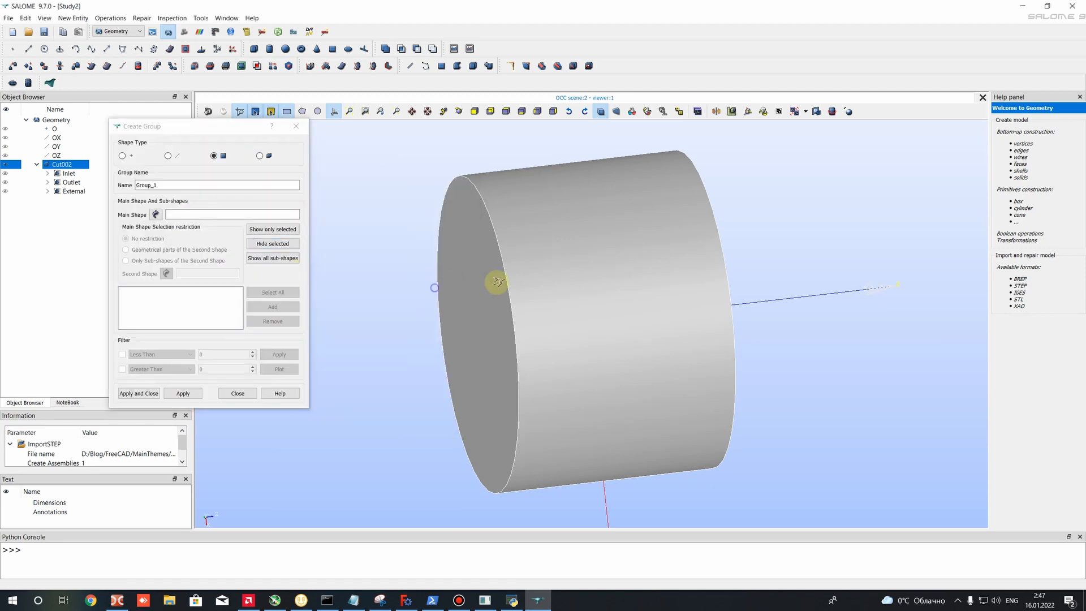
click(5, 164)
click(5, 165)
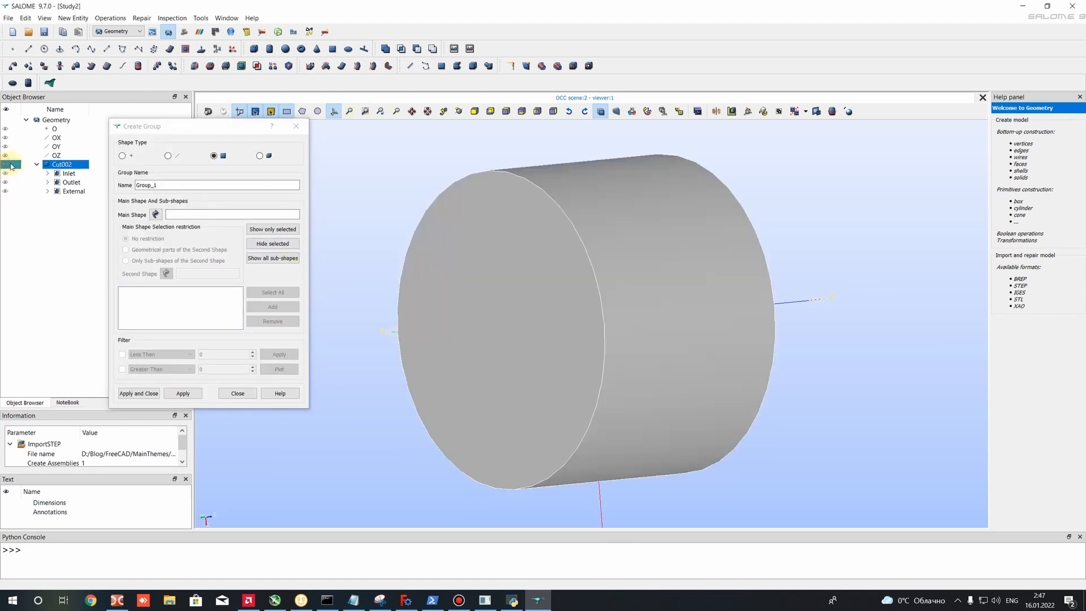
click(297, 245)
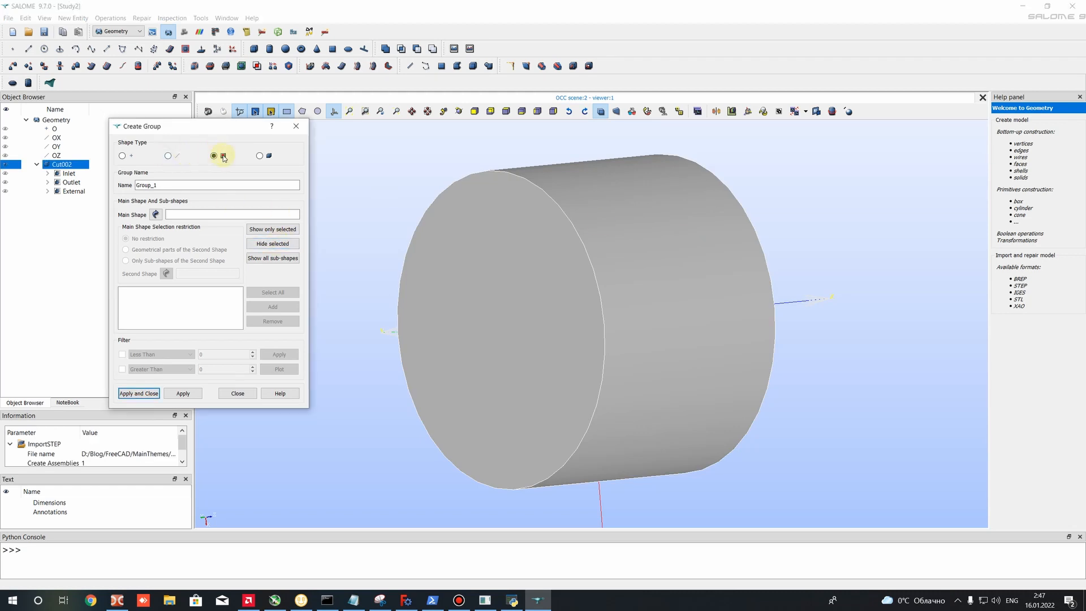
click(238, 393)
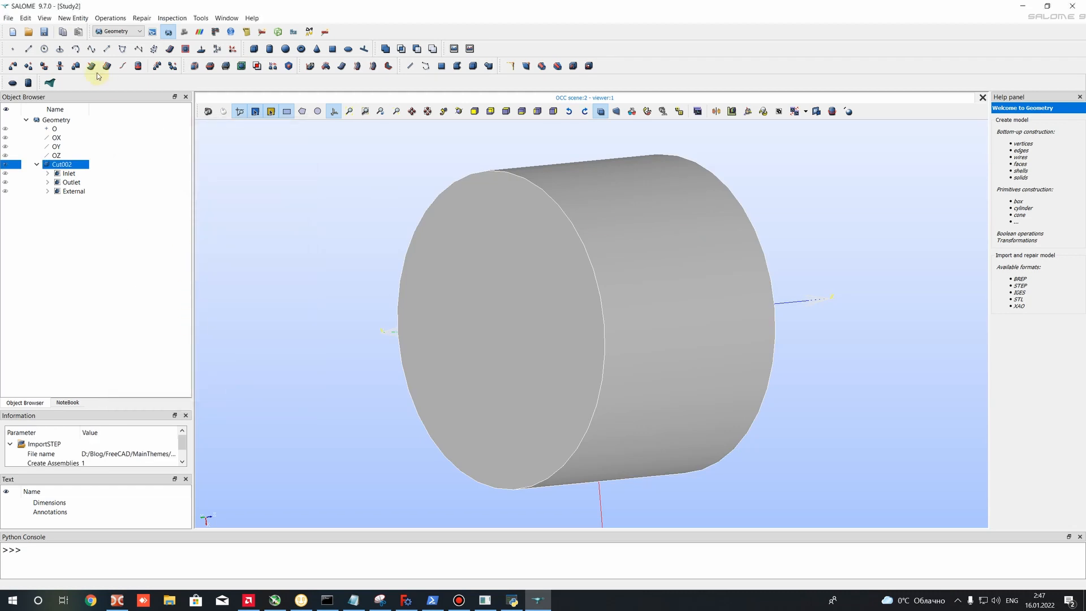
- Check the External group by displaying it alone, then hide it and show Cut002 again
click(310, 164)
click(57, 165)
click(5, 164)
click(5, 192)
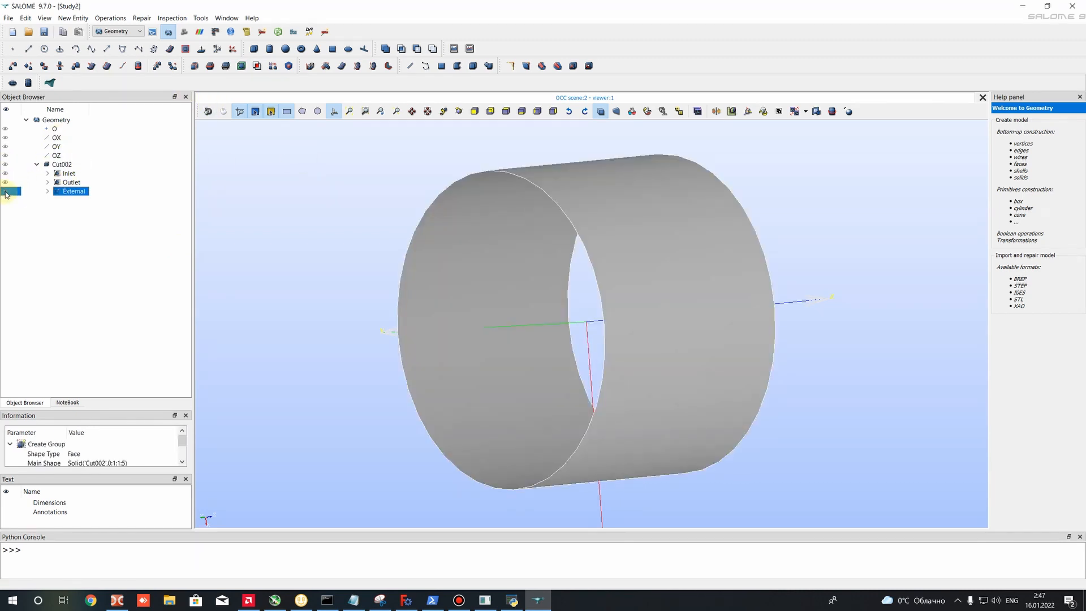
click(5, 191)
click(5, 164)
click(337, 134)
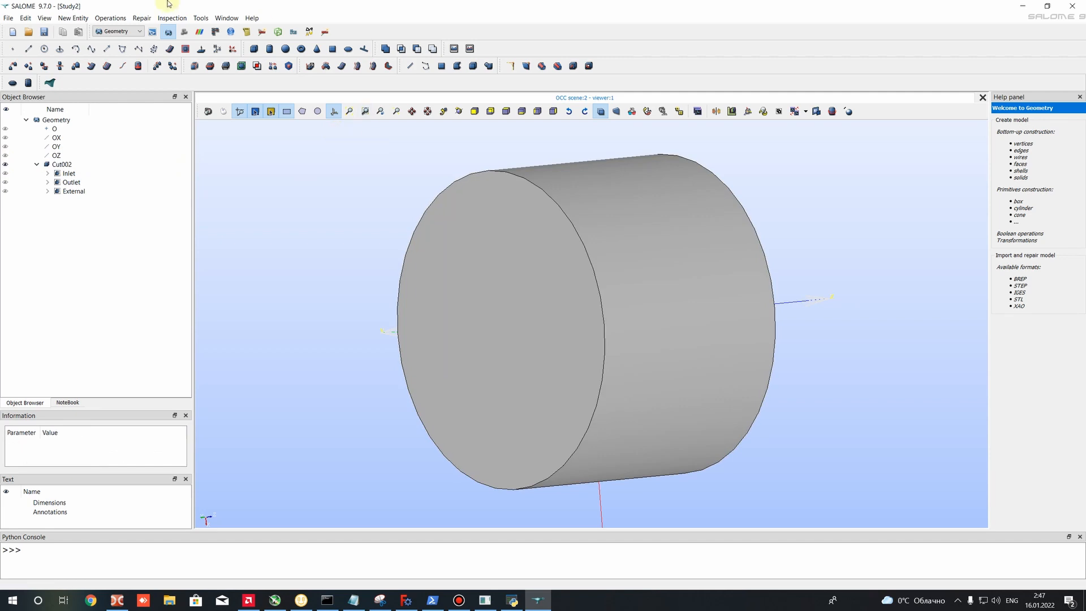
- Start a new geometry group of face type with Cut002 as its main shape
click(73, 18)
mouse_move(102, 64)
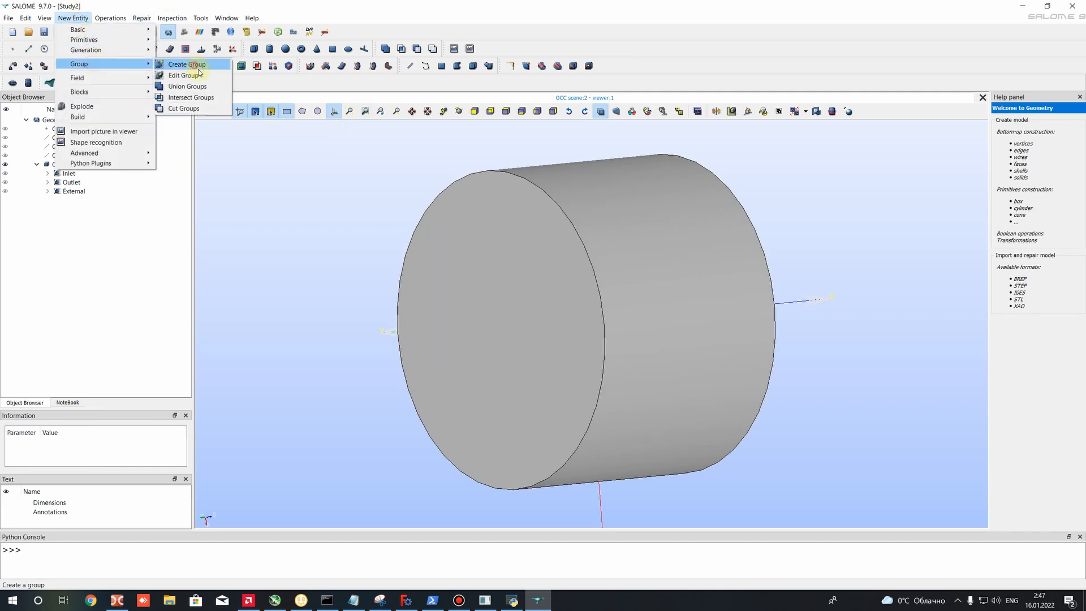
click(186, 63)
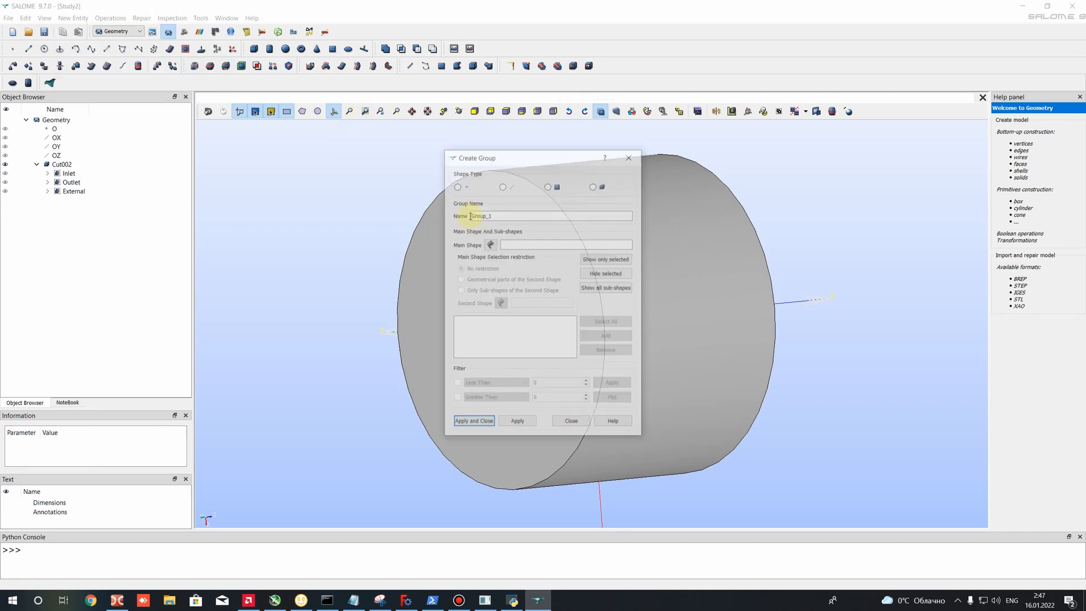
click(490, 244)
drag(535, 161, 352, 164)
click(646, 297)
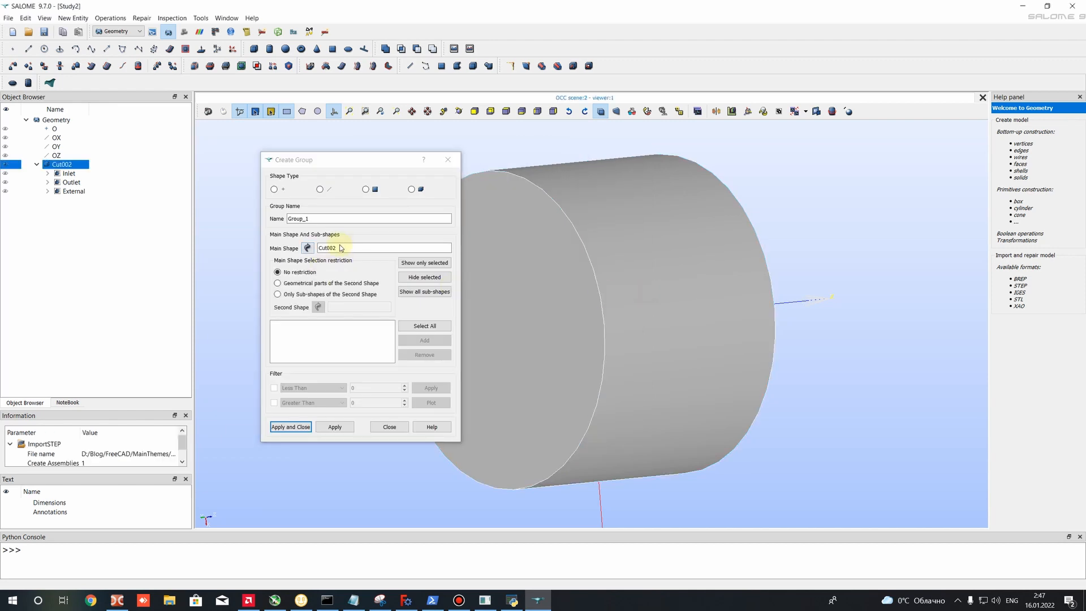
click(366, 189)
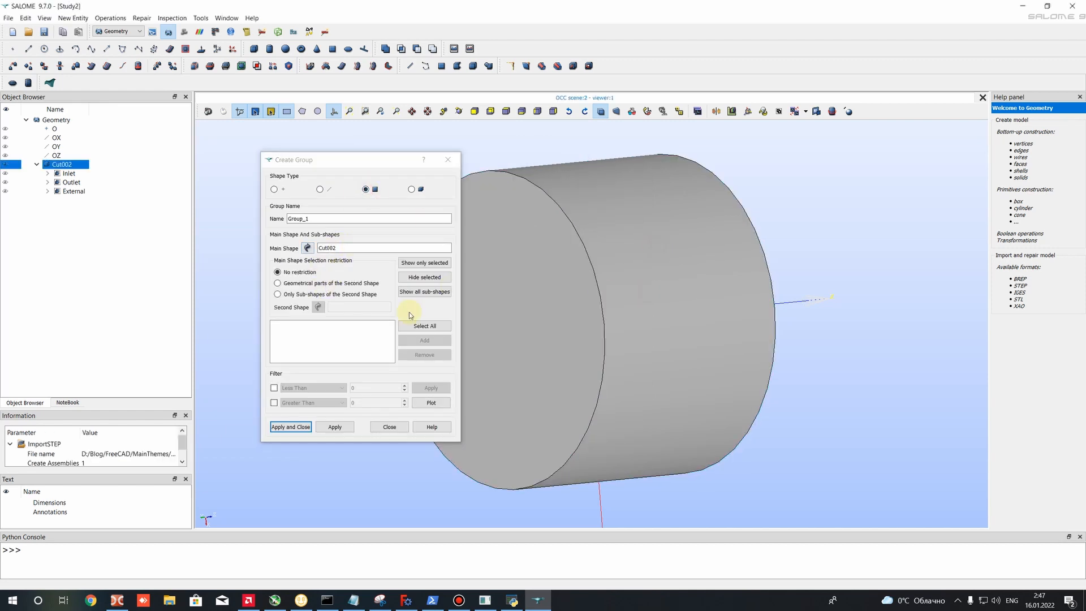
- Hide the outer cylinder's curved side and both end faces to expose the inner cylinder
click(654, 258)
click(427, 277)
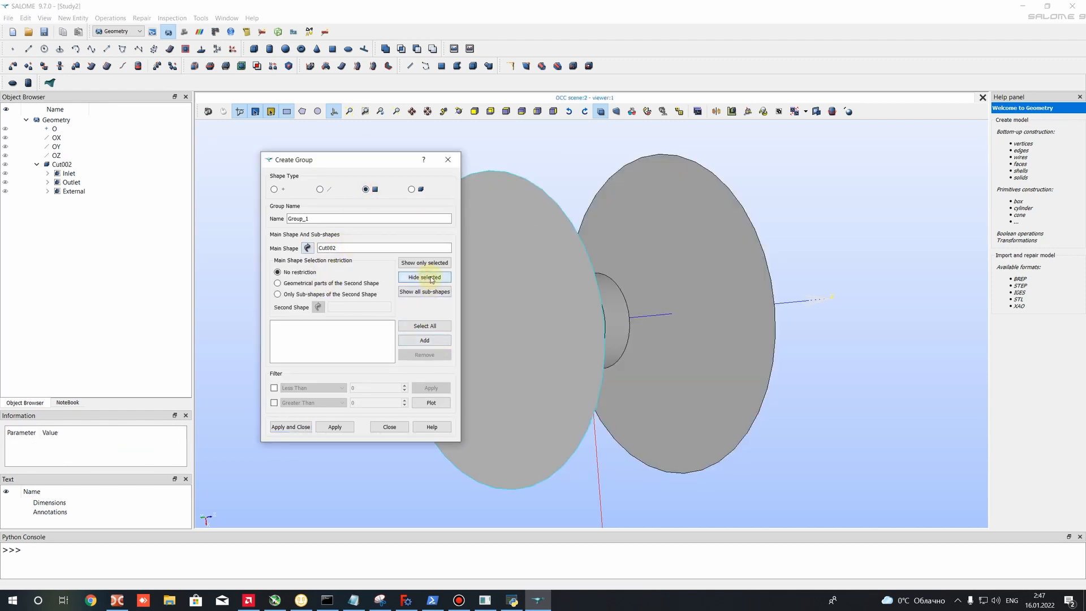
click(413, 277)
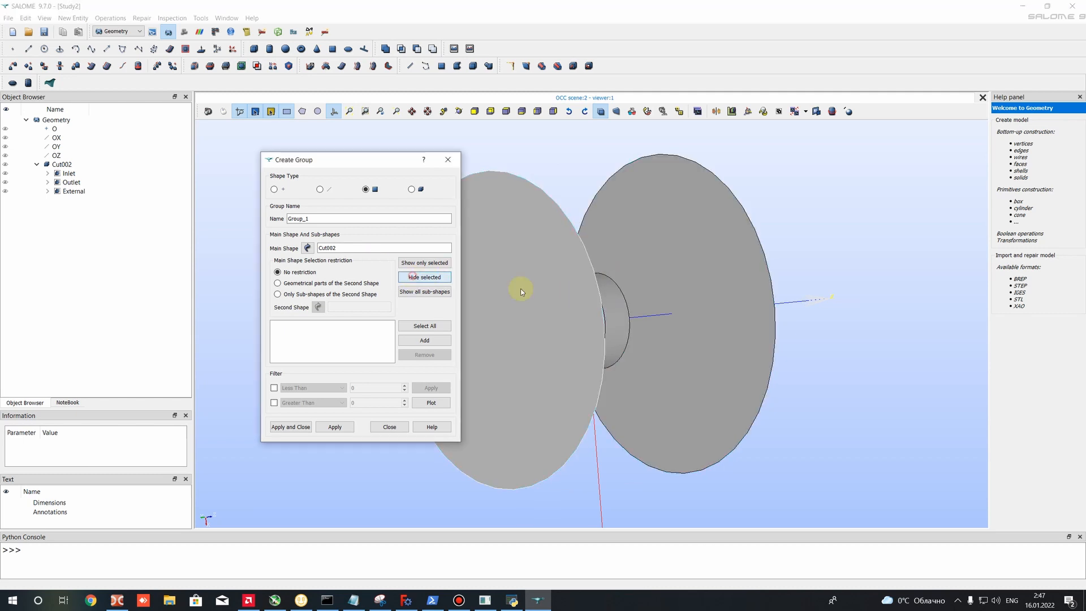
click(674, 251)
click(413, 277)
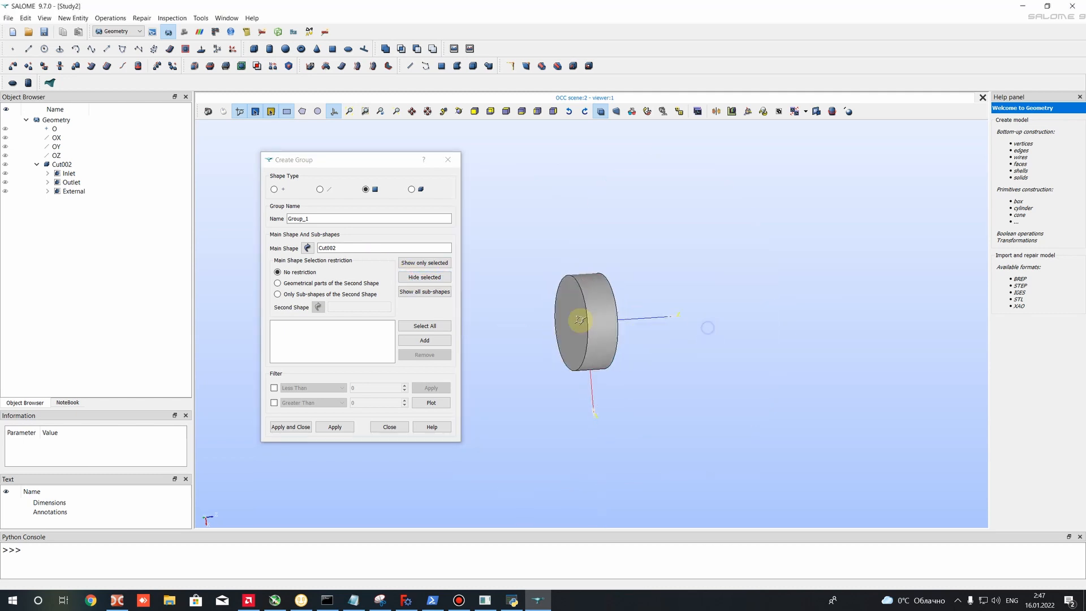
- Add the inner cylinder's curved side and both end faces to the group
scroll(570, 315, up, 5)
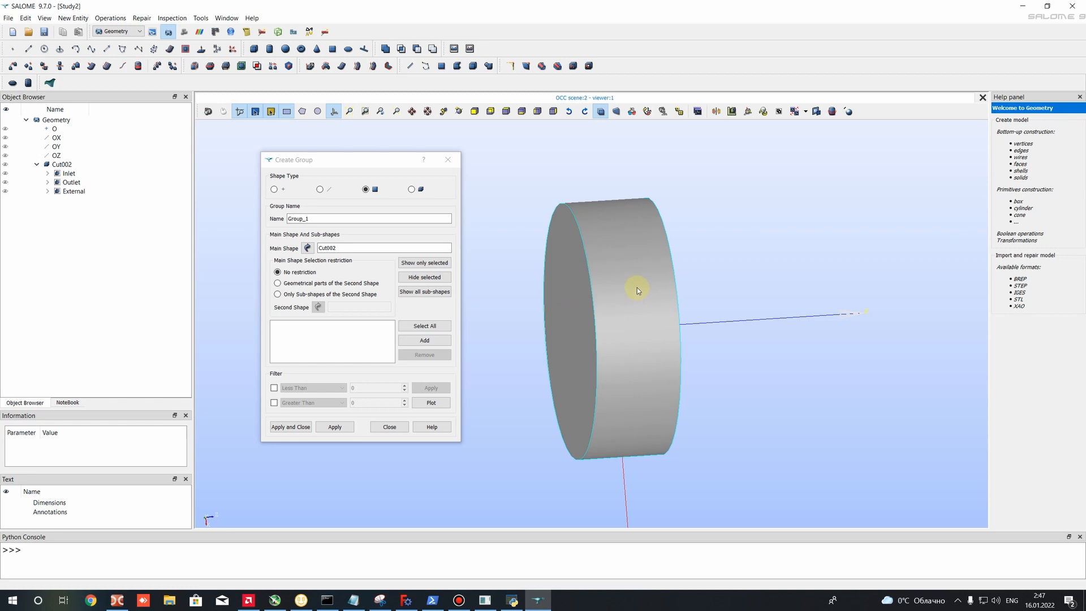
click(562, 290)
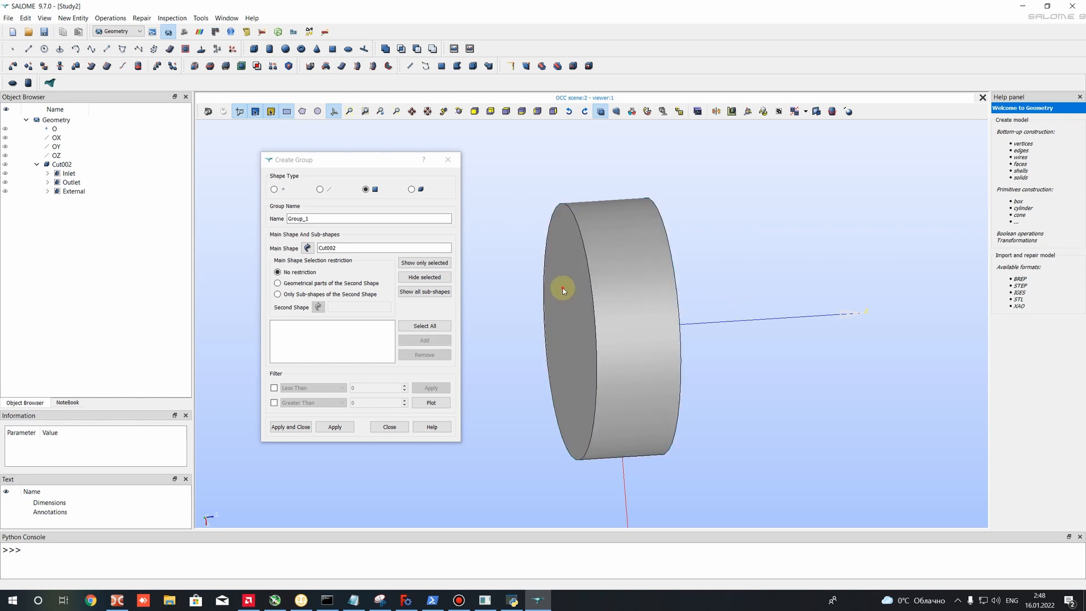
click(576, 242)
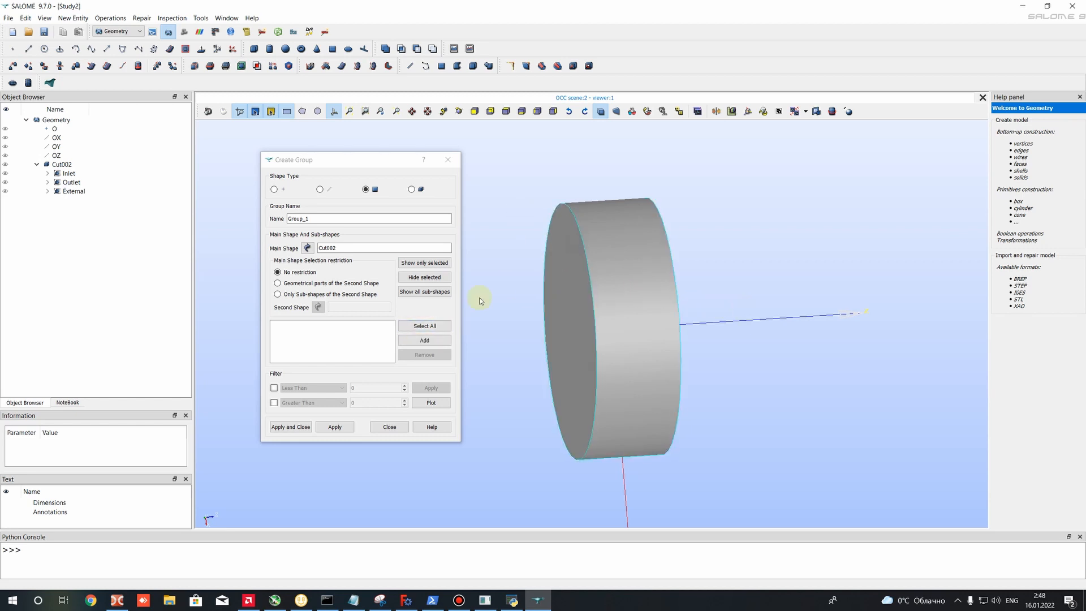
click(423, 341)
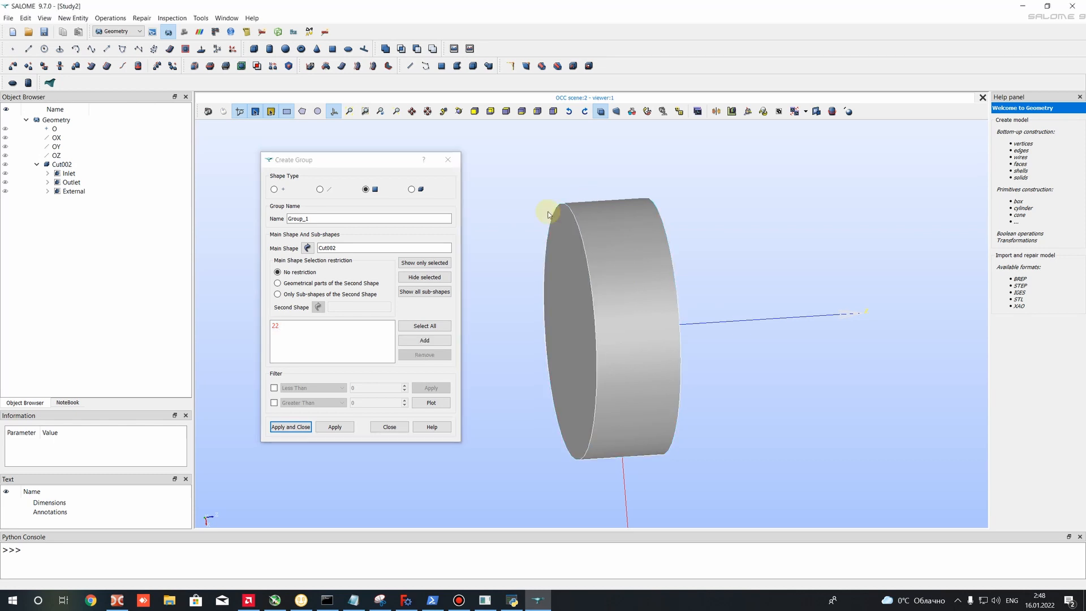
click(548, 215)
click(427, 341)
ctrl+right_drag(720, 347, 643, 292)
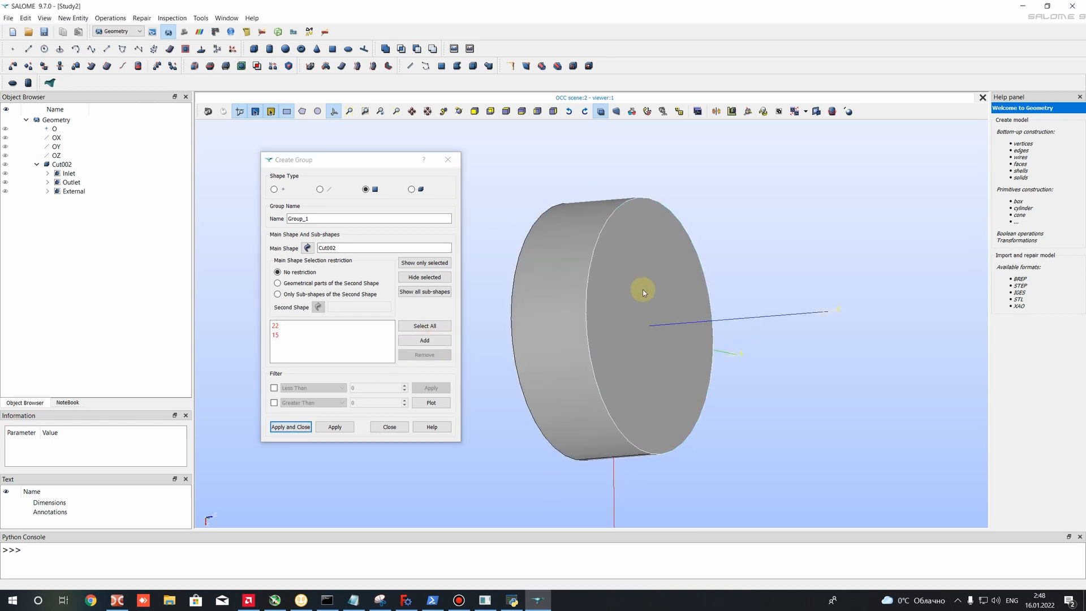
click(425, 340)
- Check the three listed inner cylinder faces, create the group under its default name and finish group creation
right_click(681, 301)
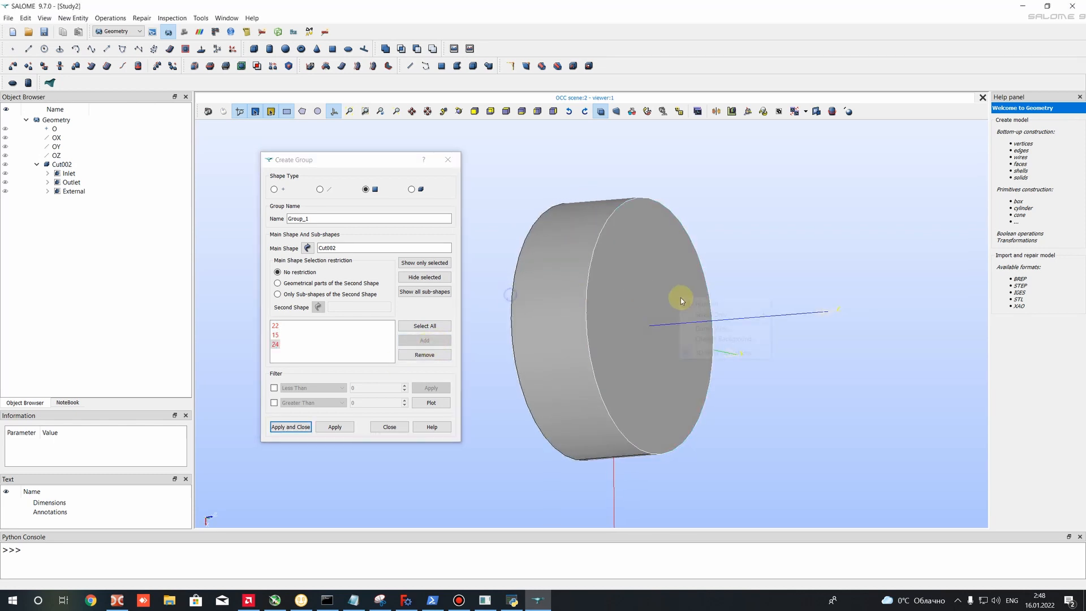
ctrl+right_drag(549, 165, 650, 171)
drag(275, 326, 276, 339)
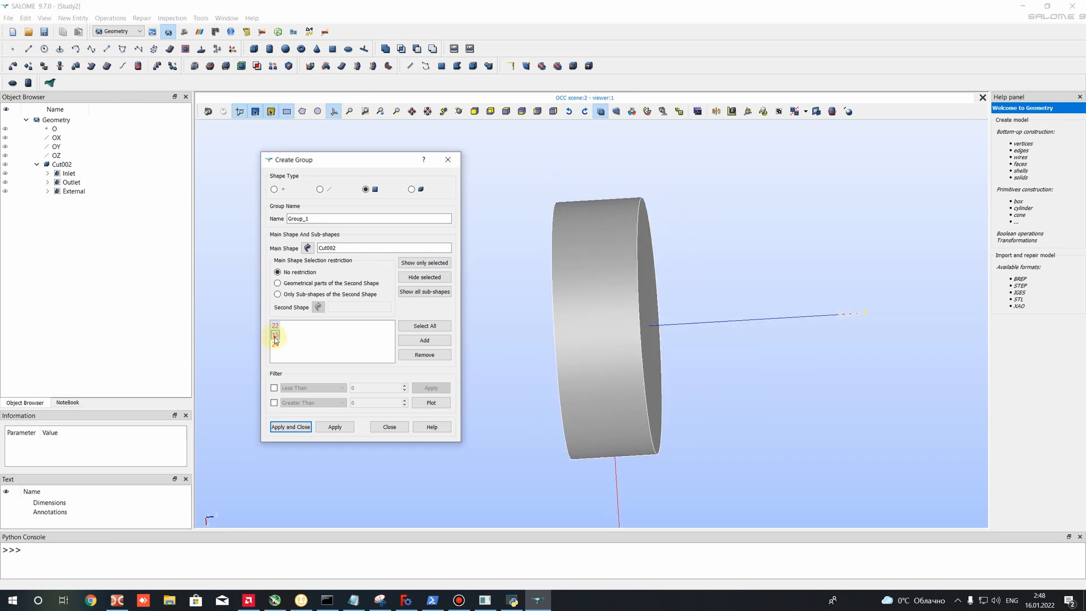
click(275, 343)
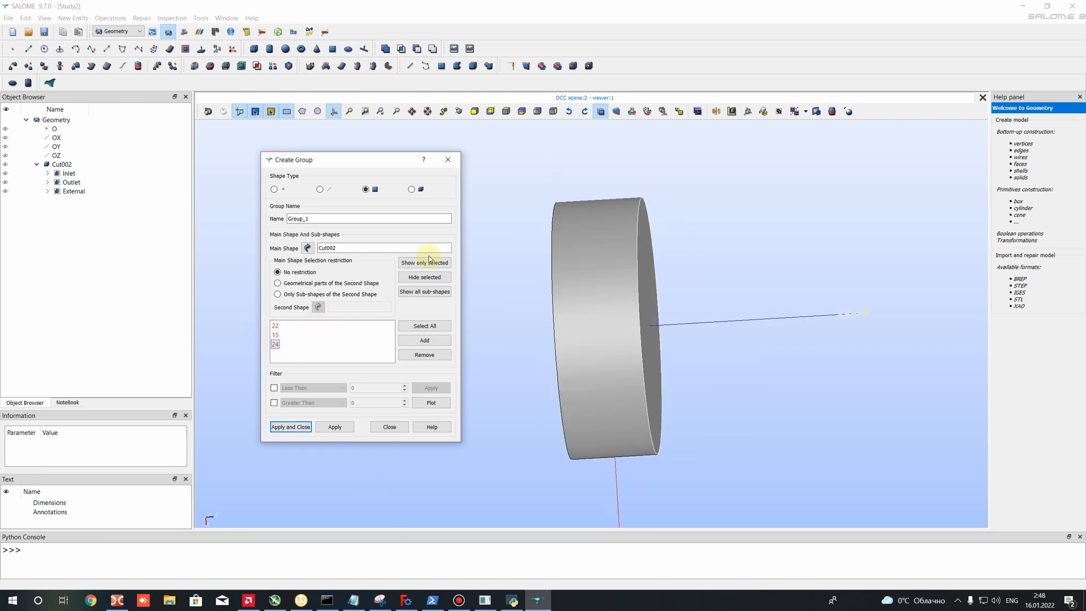
click(328, 428)
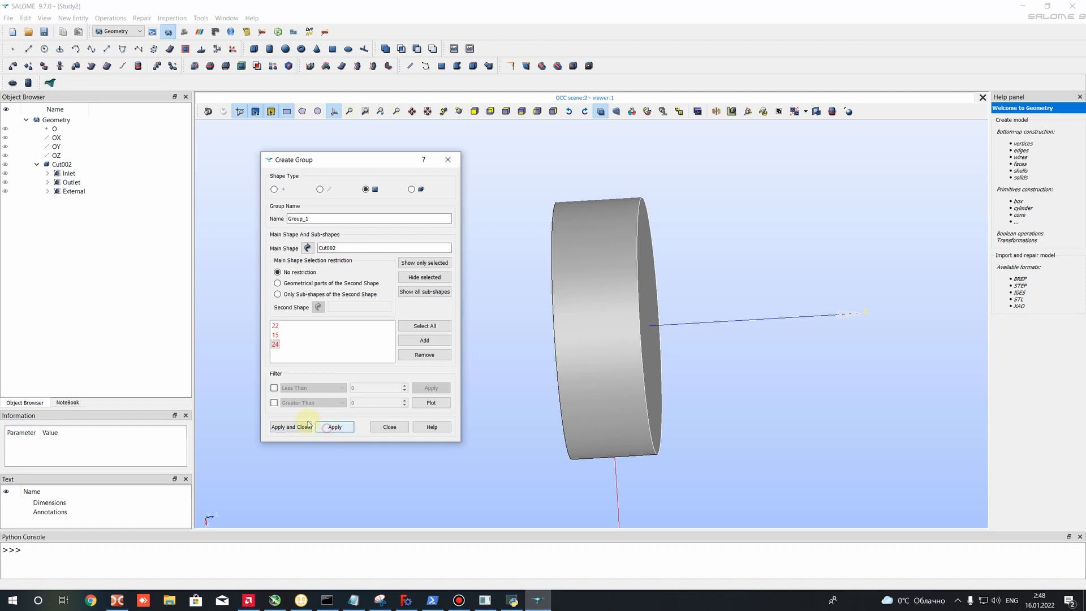
click(390, 427)
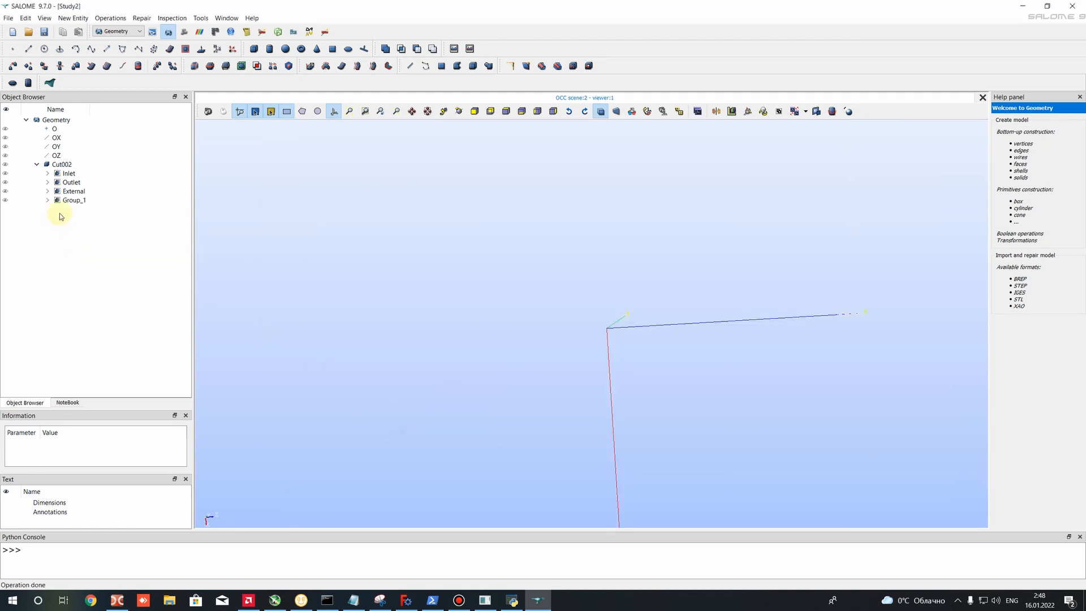
- Display the new inner cylinder face group and rename it AMI_2
click(5, 200)
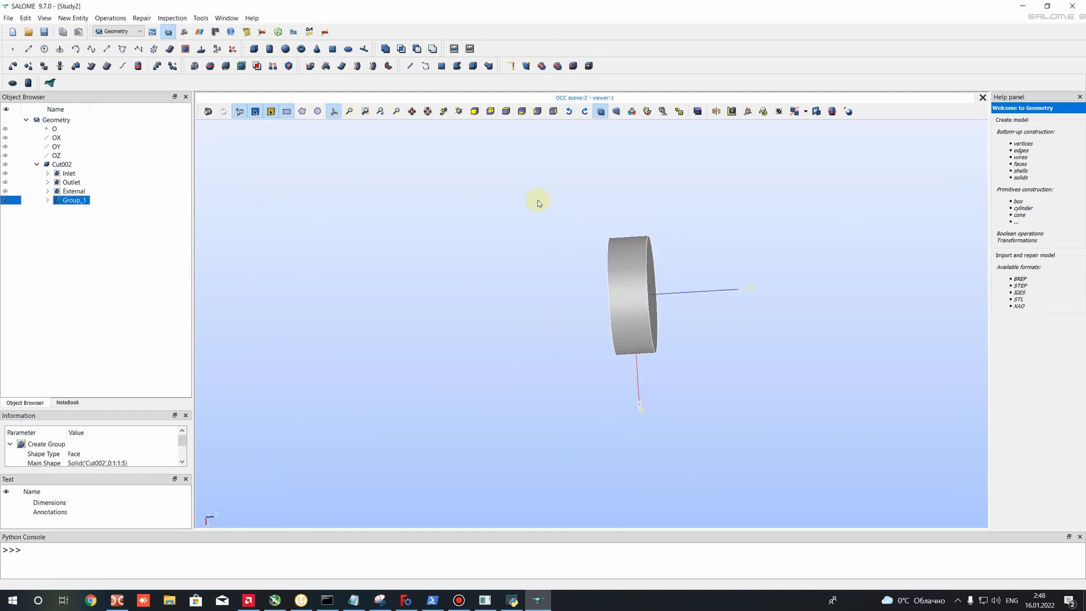
scroll(764, 222, up, 4)
ctrl+right_drag(514, 348, 654, 368)
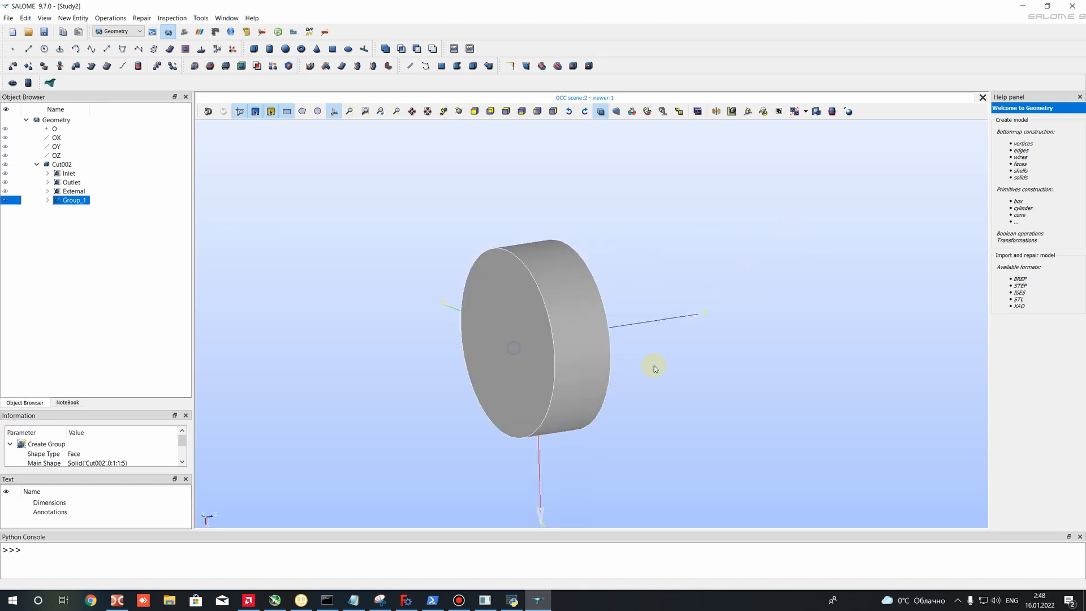
right_click(69, 202)
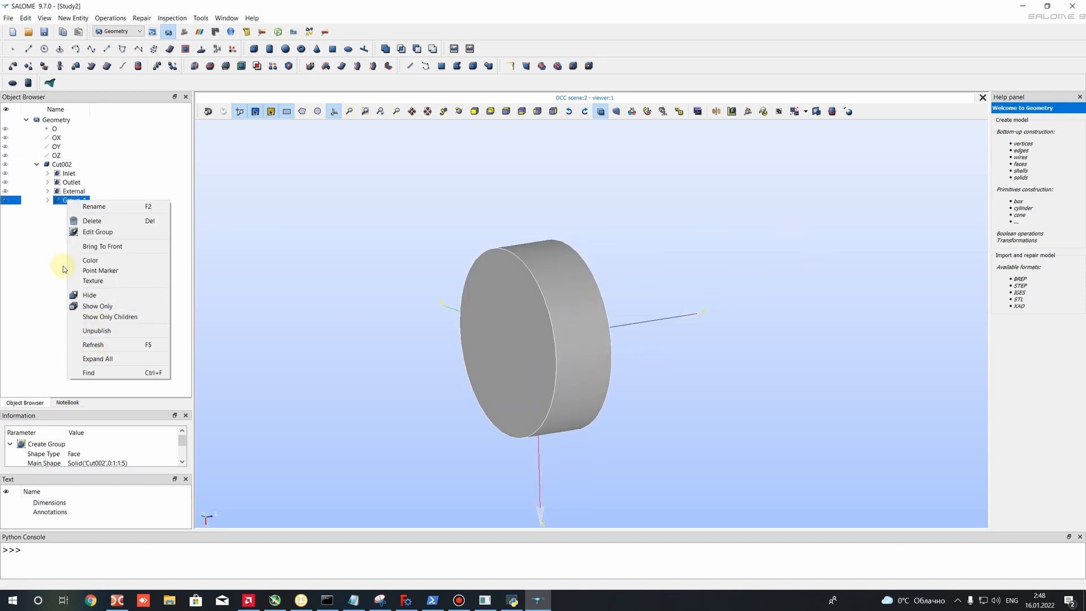
click(93, 206)
text(AMI_2)
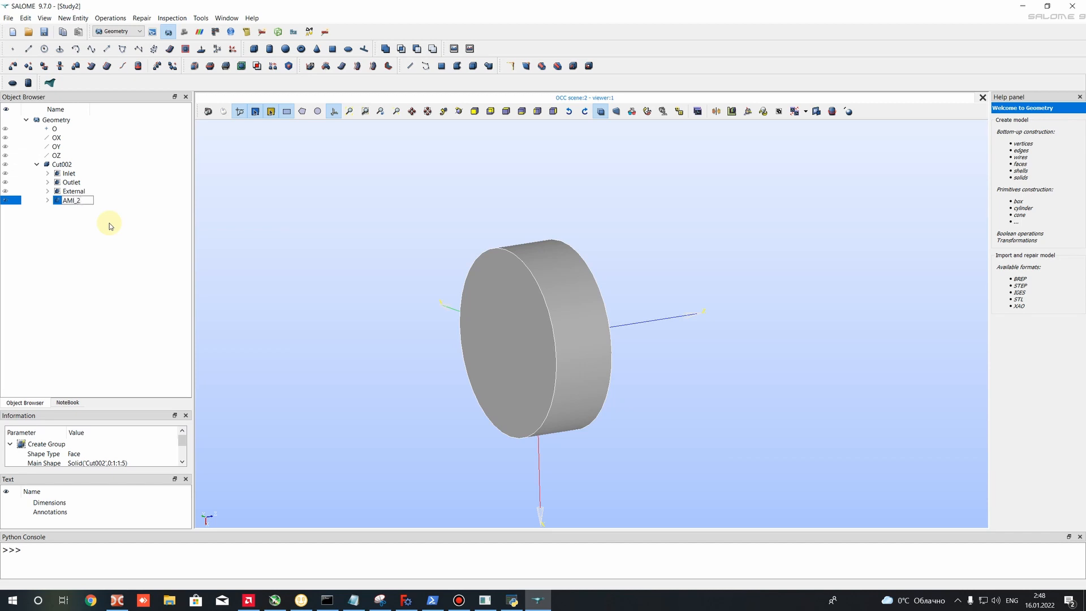
key(Return)
- Show Cut002 in place of the AMI_2 group and switch to the Mesh module
click(6, 201)
click(6, 158)
click(6, 164)
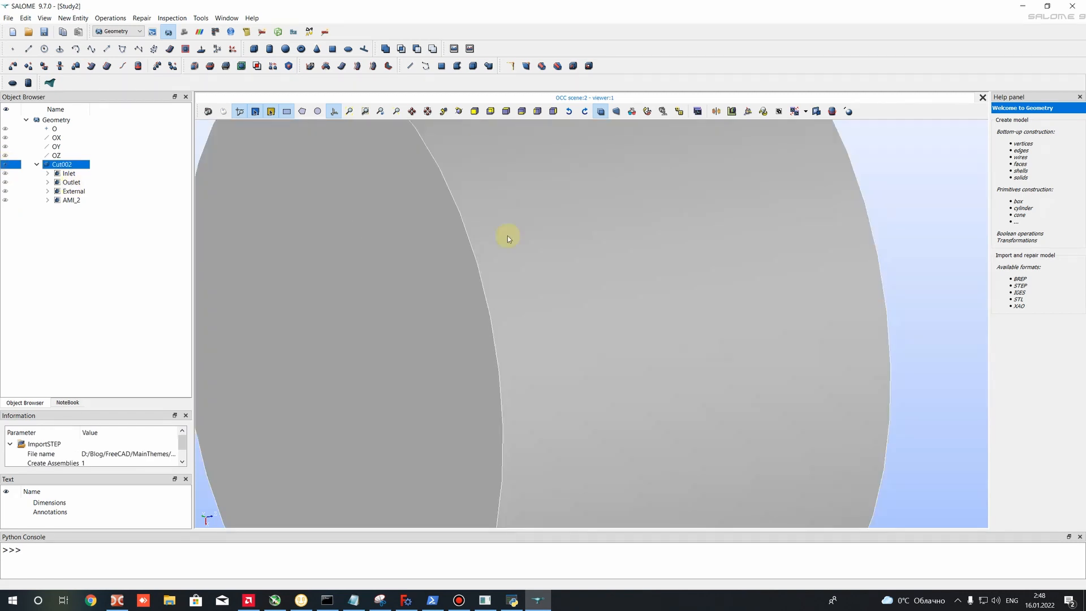
scroll(599, 228, down, 10)
scroll(597, 228, up, 5)
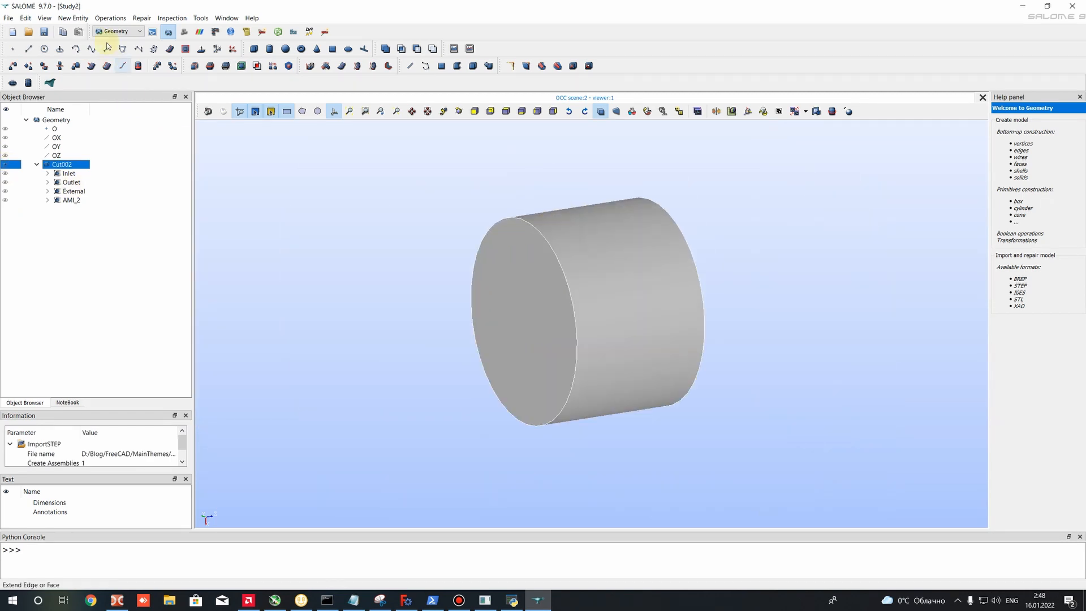
click(119, 32)
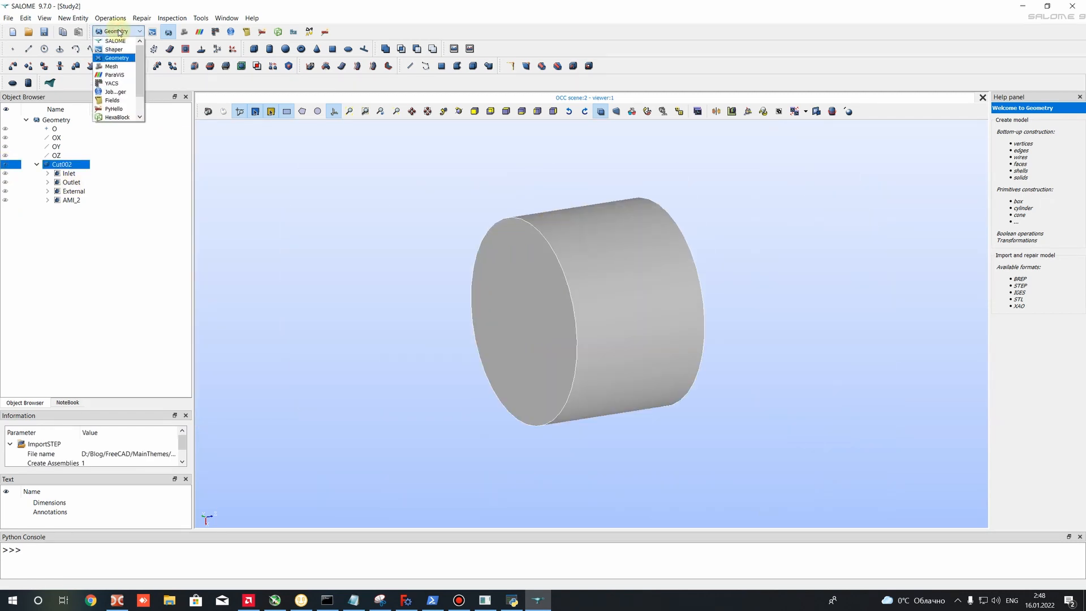
click(116, 67)
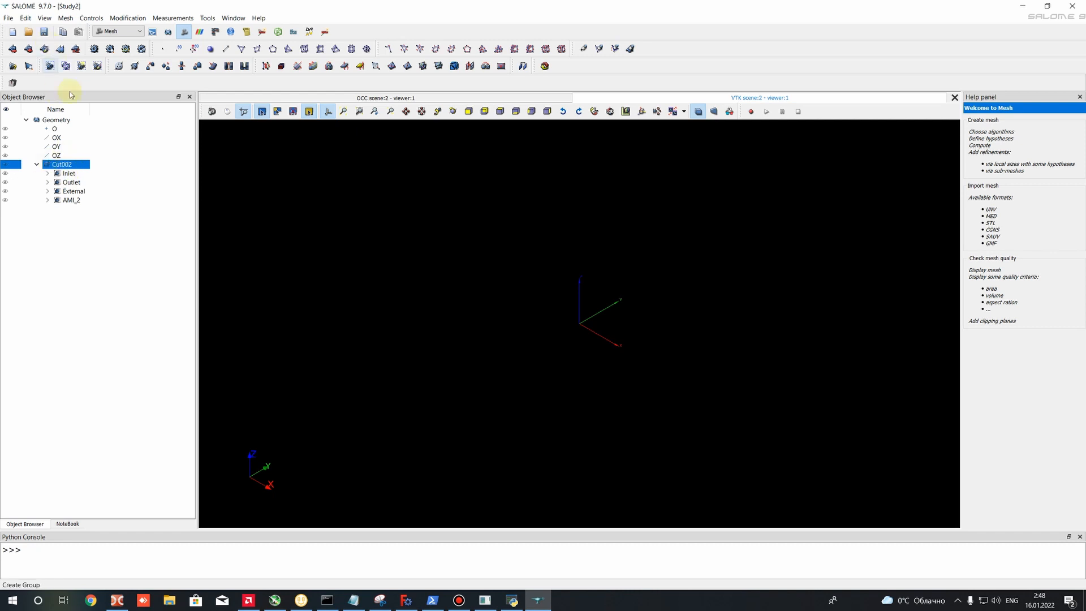
- Start a new mesh on Cut002 and choose NETGEN 3D as its 3D algorithm
click(15, 50)
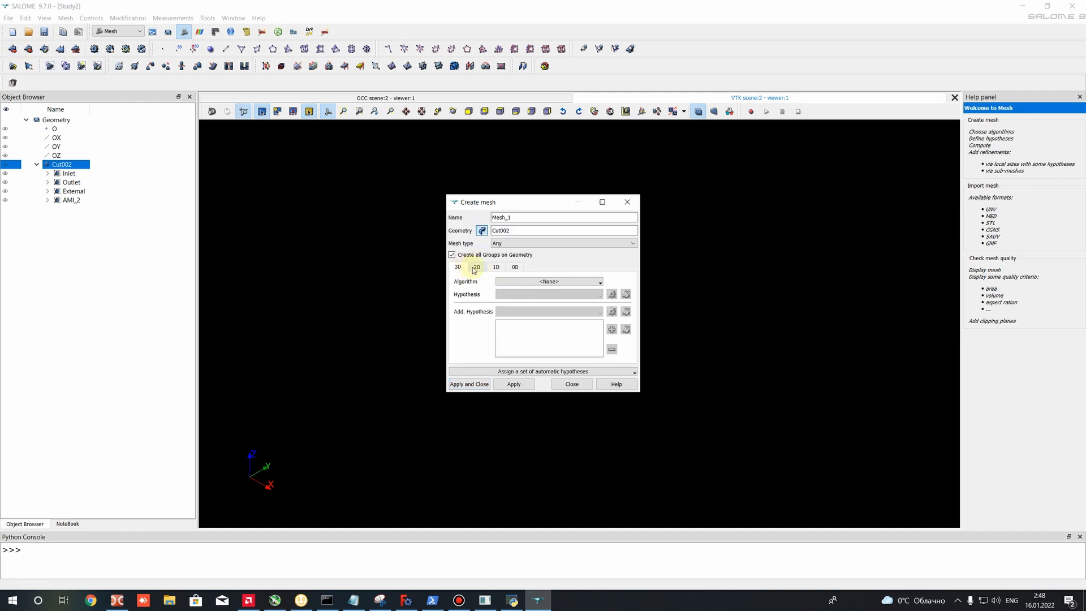
click(563, 281)
click(532, 352)
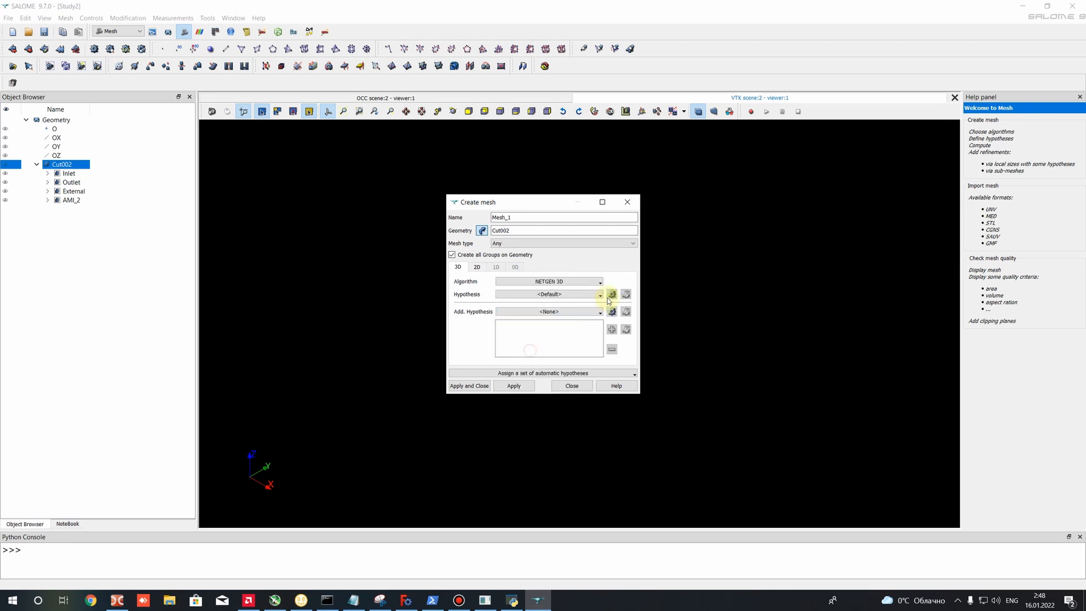
click(611, 294)
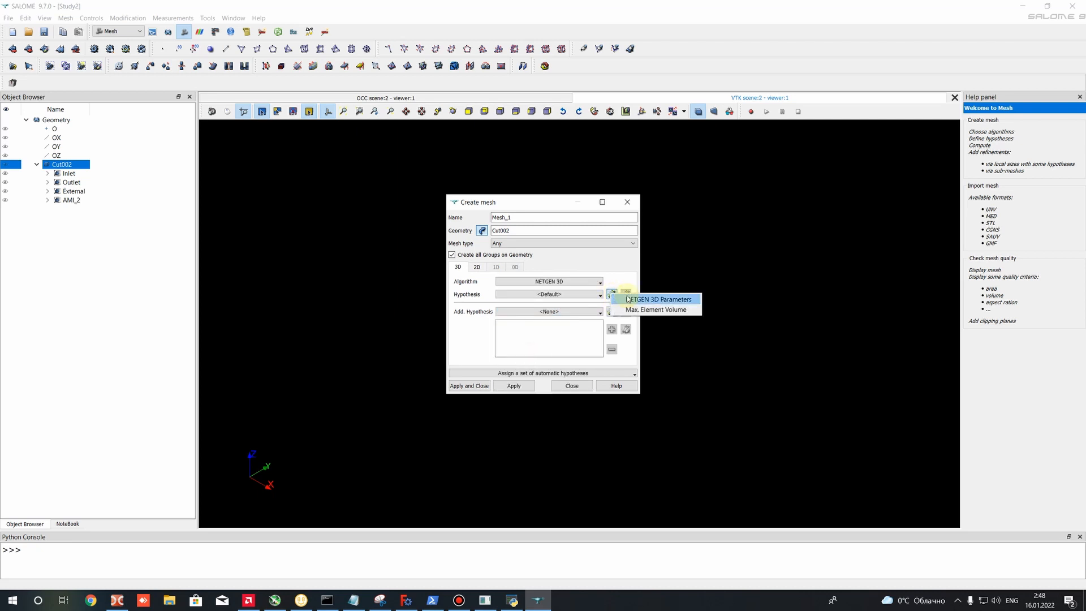
click(653, 310)
click(588, 261)
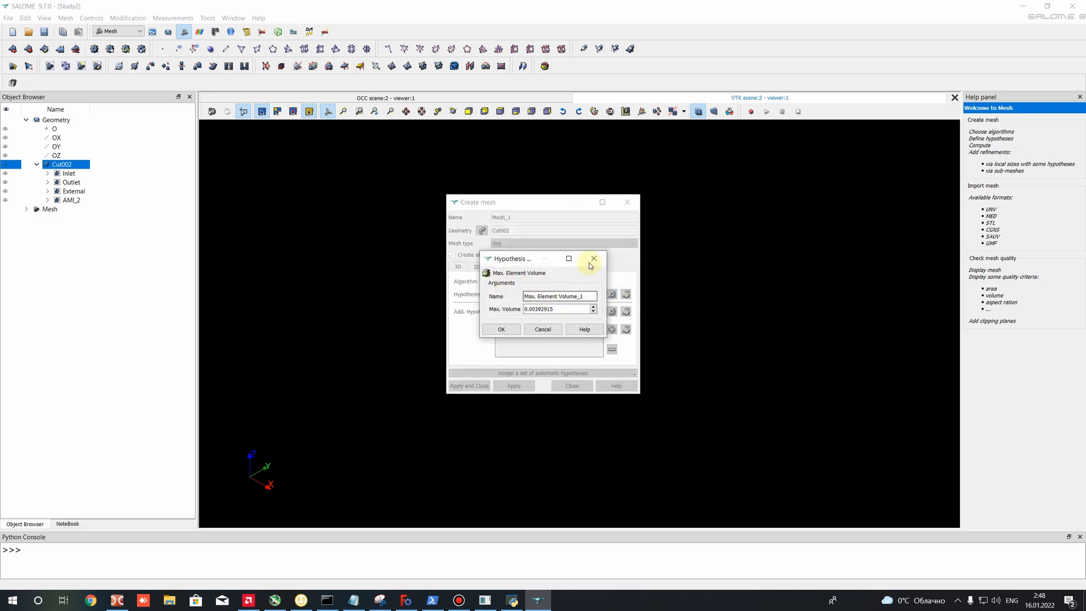
- Create a NETGEN 3D Parameters hypothesis with a maximum size of 0.05 and a reduced minimum size
click(612, 294)
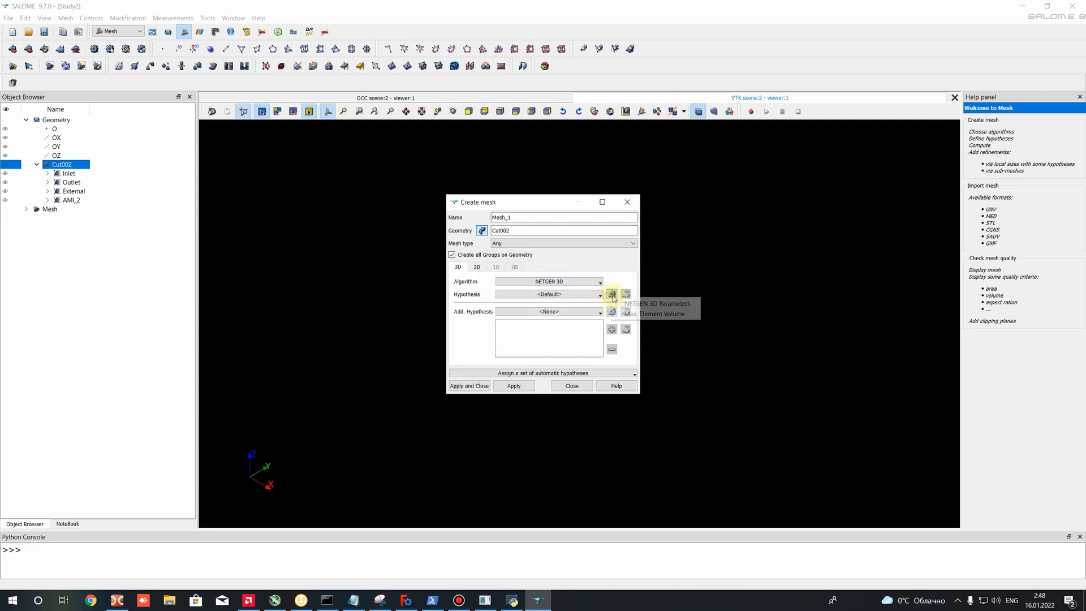
click(664, 303)
drag(550, 285, 600, 283)
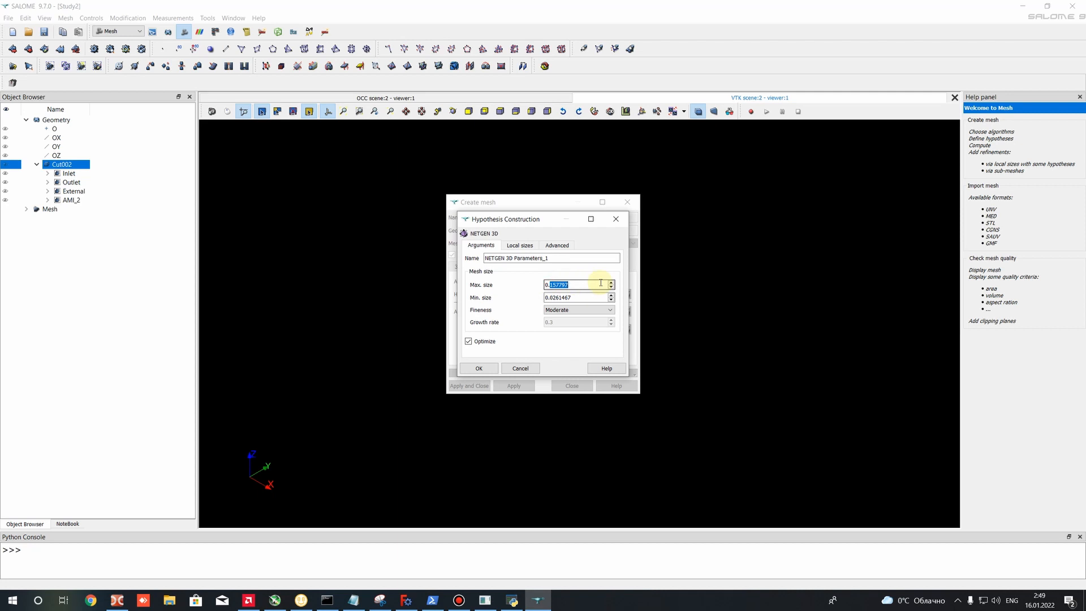
drag(549, 284, 588, 281)
text(0.05)
click(548, 296)
mouse_move(550, 285)
mouse_down()
mouse_move(563, 284)
mouse_move(552, 298)
mouse_up()
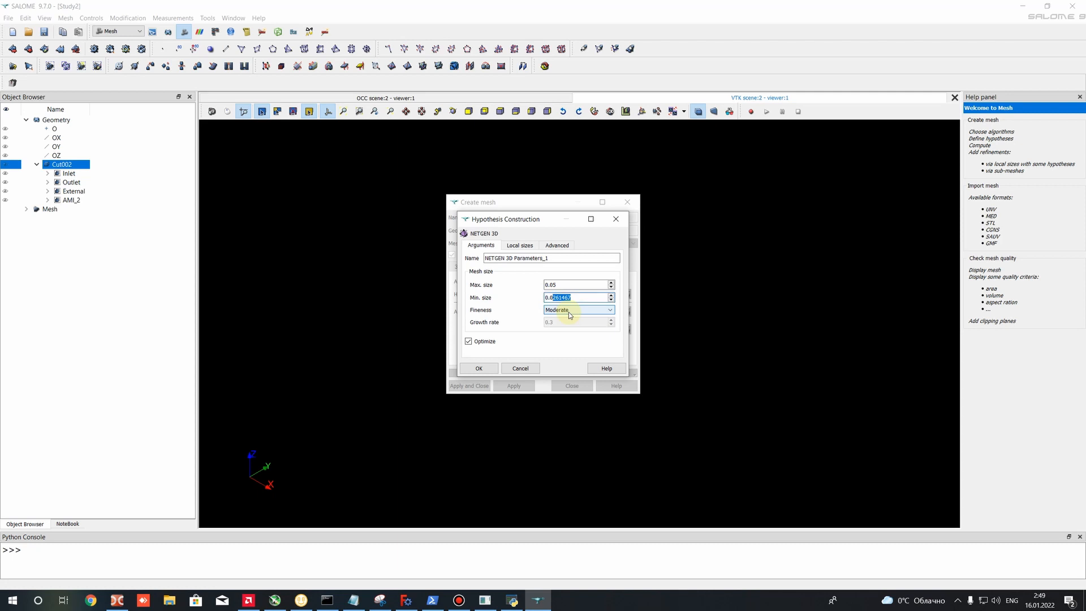
key(BackSpace)
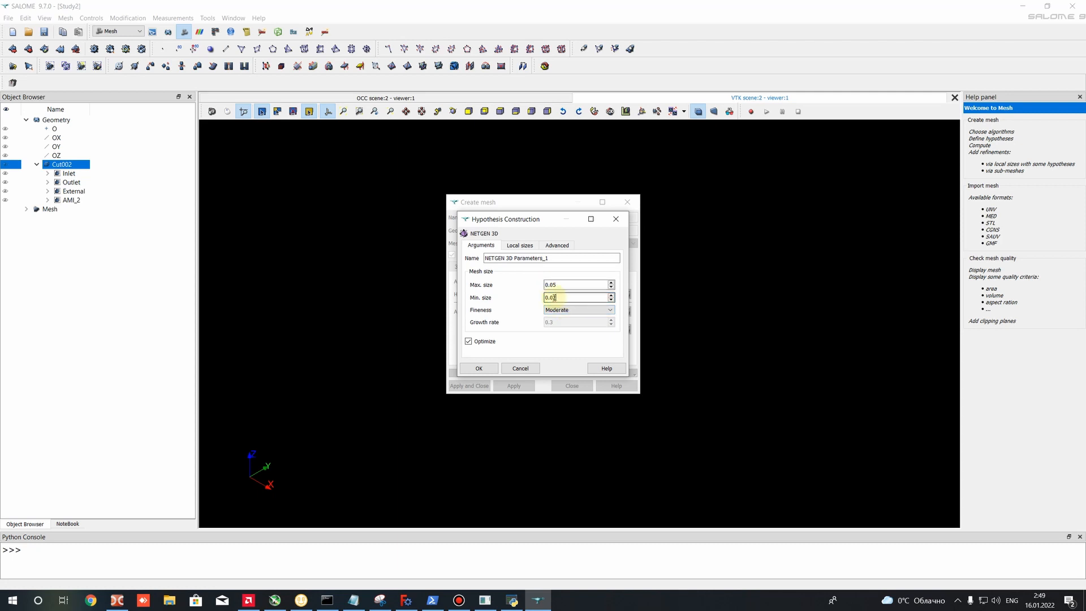
click(515, 245)
click(493, 245)
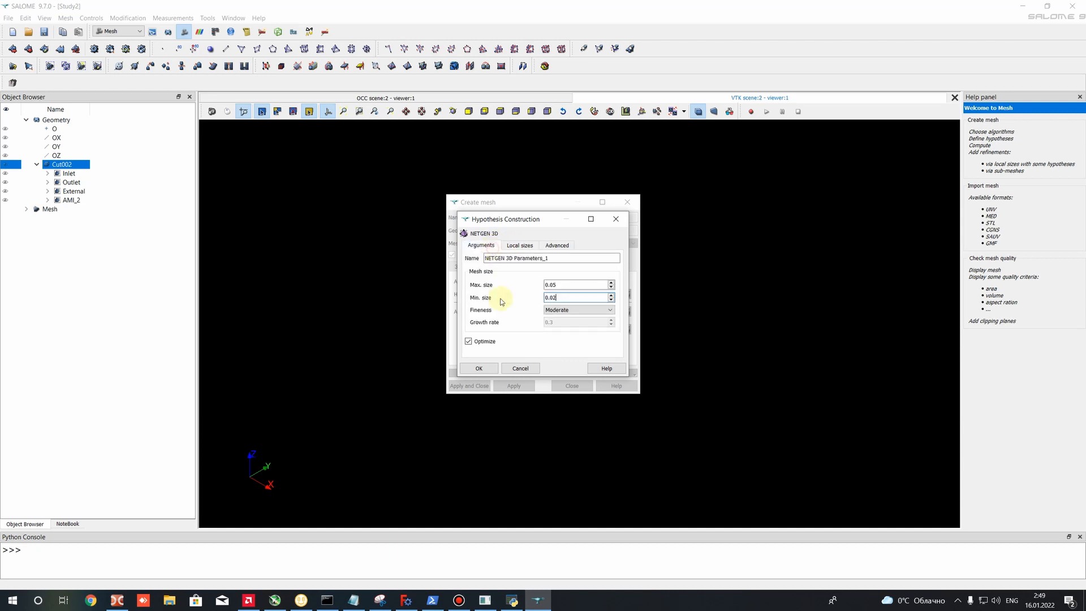
click(479, 369)
- Choose NETGEN 1D-2D as the mesh's 2D algorithm, leaving its hypothesis at the default
click(478, 267)
click(545, 281)
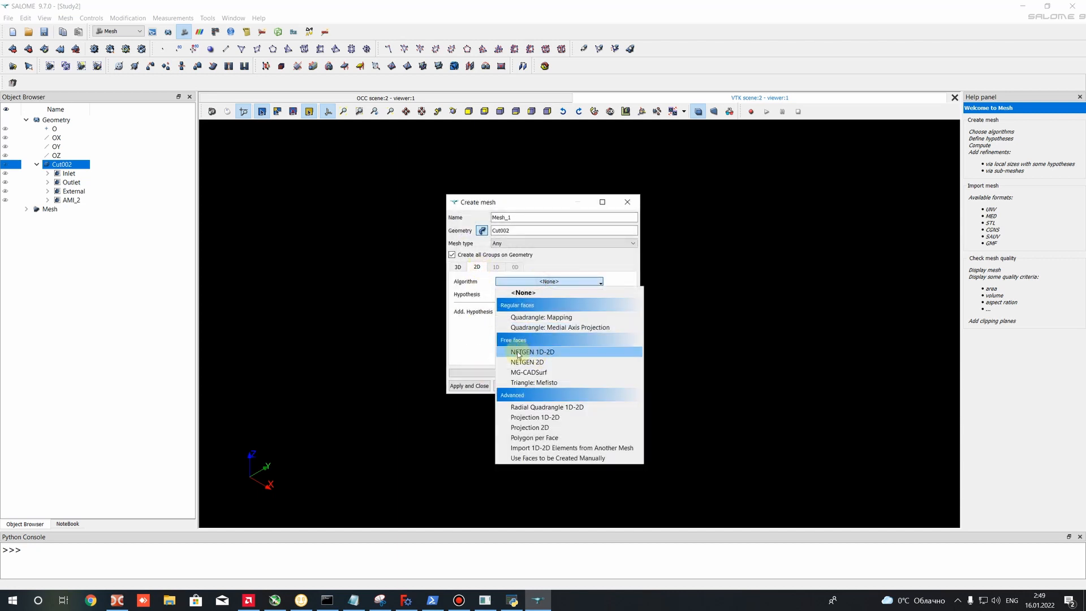
click(543, 352)
click(551, 294)
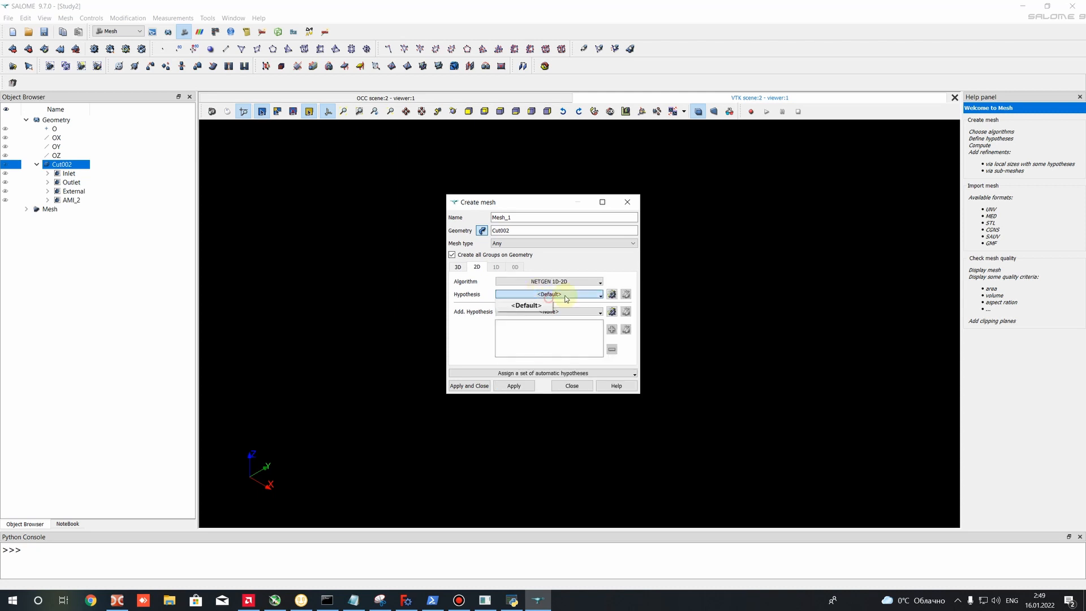
click(551, 305)
- Define a NETGEN 2D Parameters hypothesis with a maximum size of 0.05 and a minimum size of 0.02
click(611, 295)
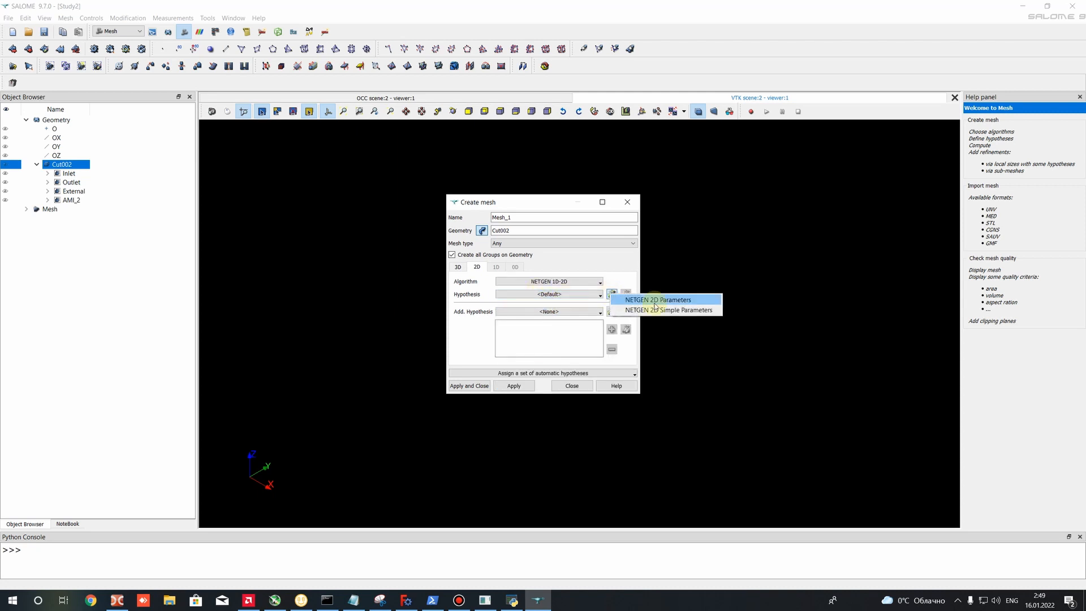
click(657, 300)
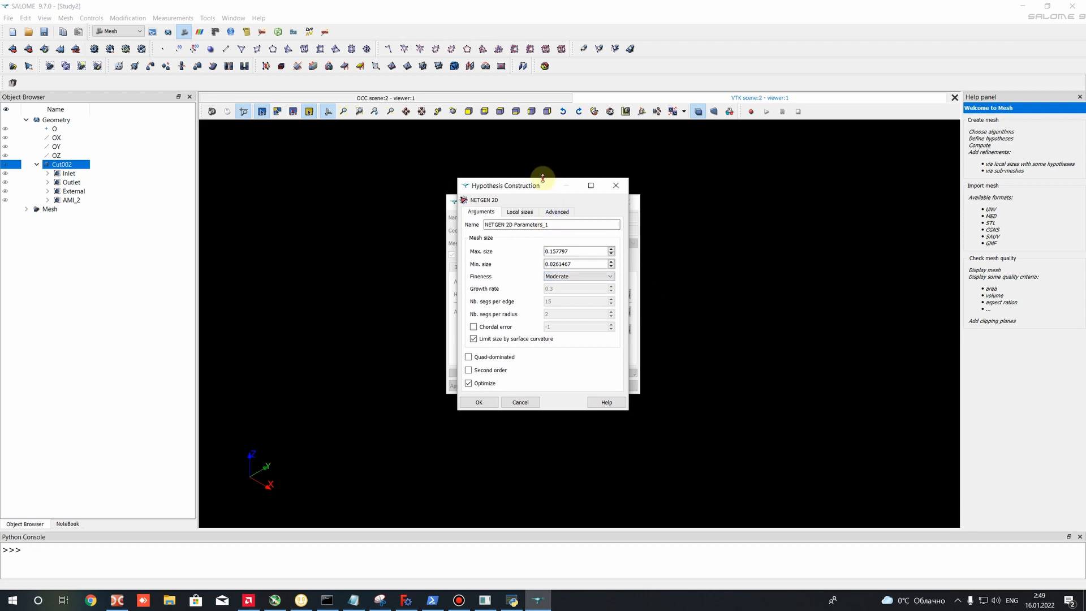
drag(543, 181, 359, 202)
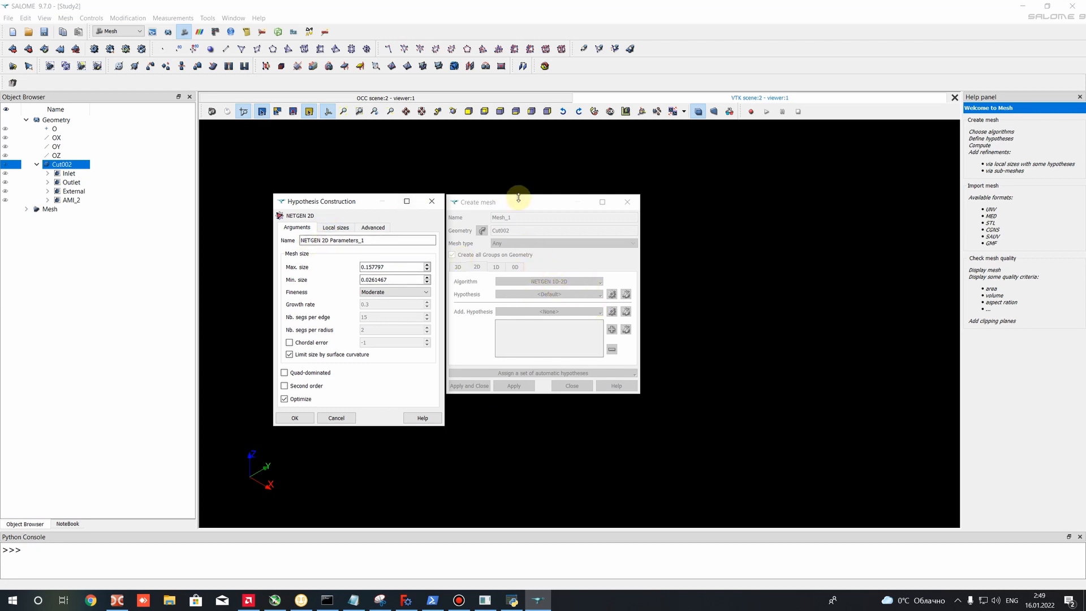
mouse_move(512, 201)
mouse_down()
mouse_move(613, 187)
mouse_move(510, 201)
mouse_up()
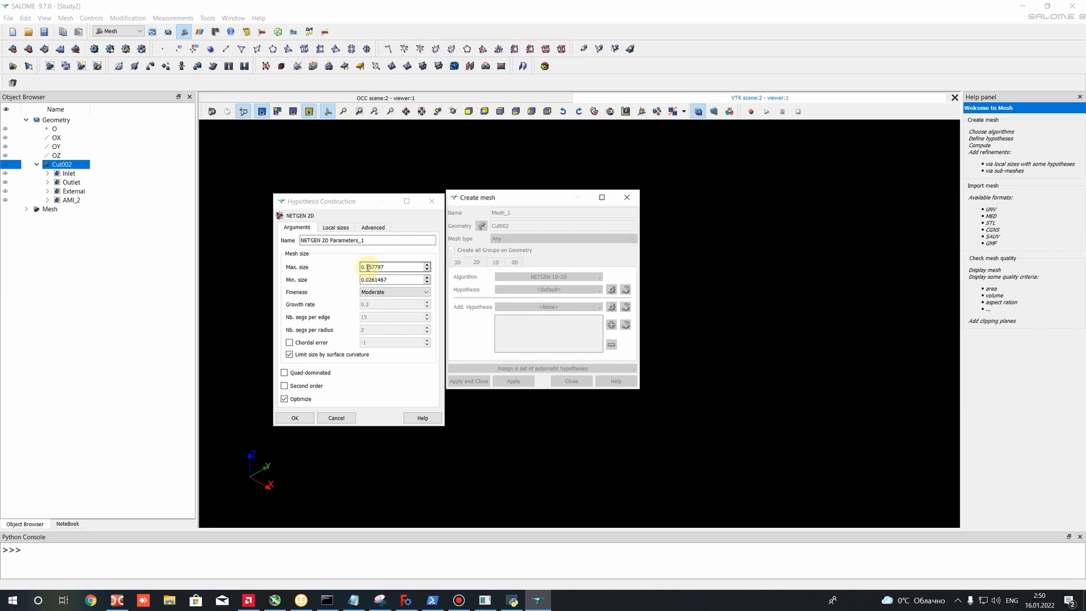
drag(368, 267, 397, 268)
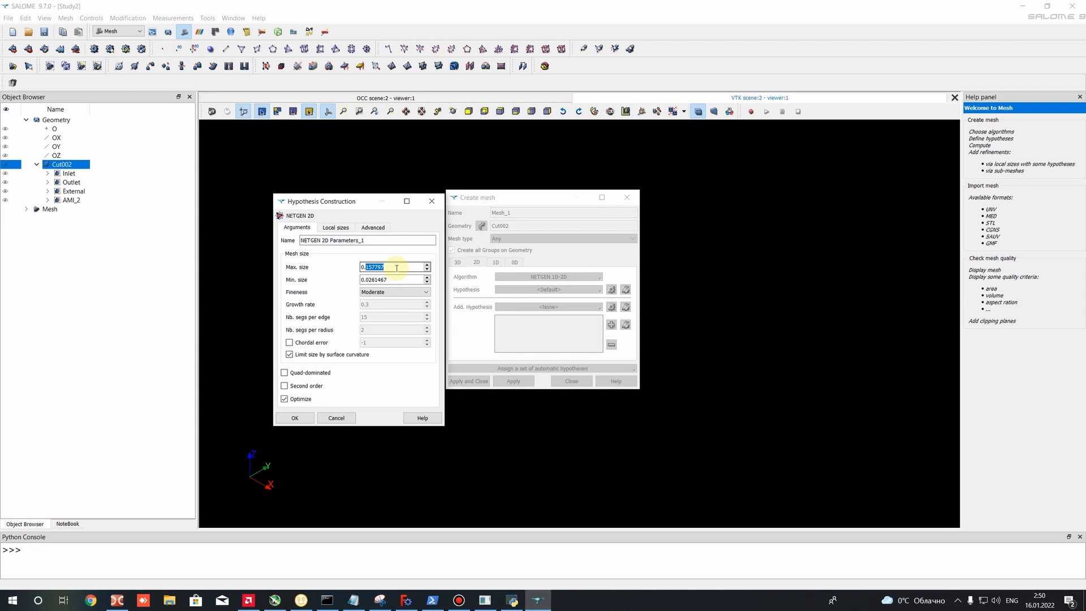
text(0.020)
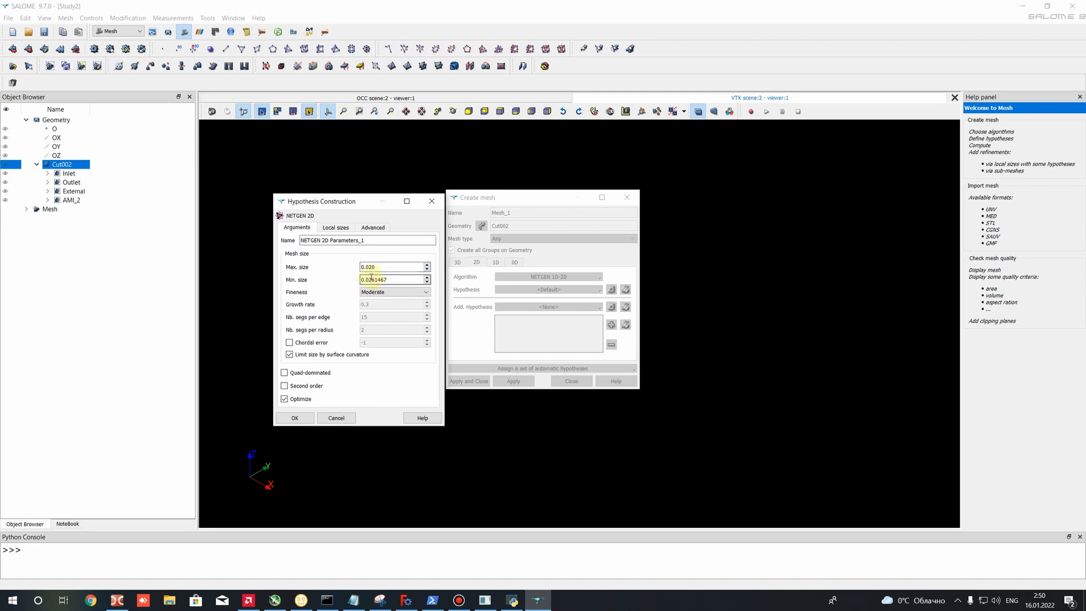
drag(368, 267, 381, 265)
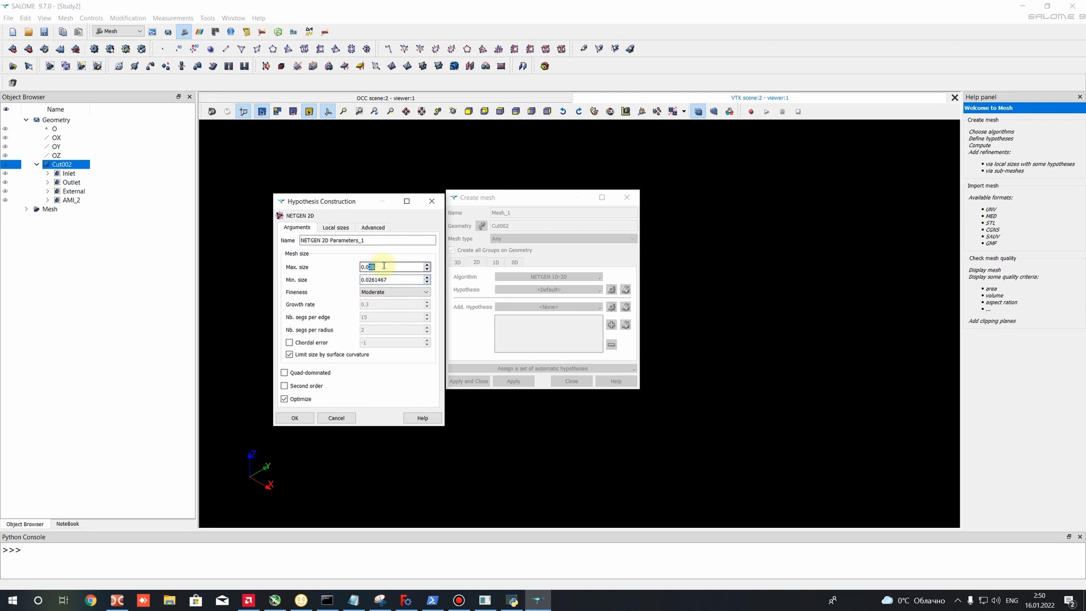
text(5)
drag(371, 280, 455, 281)
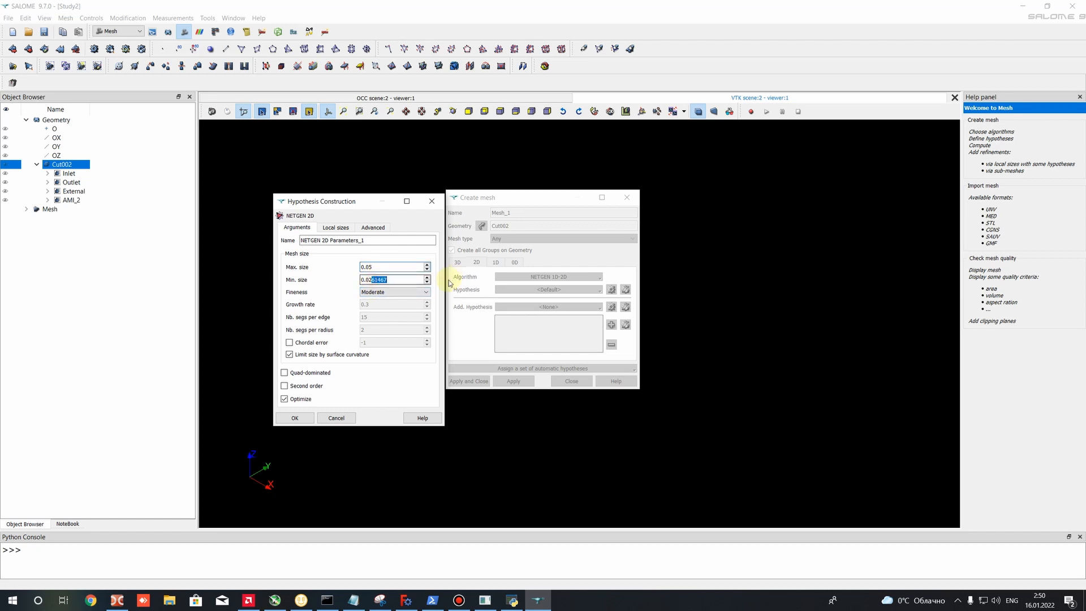
key(BackSpace)
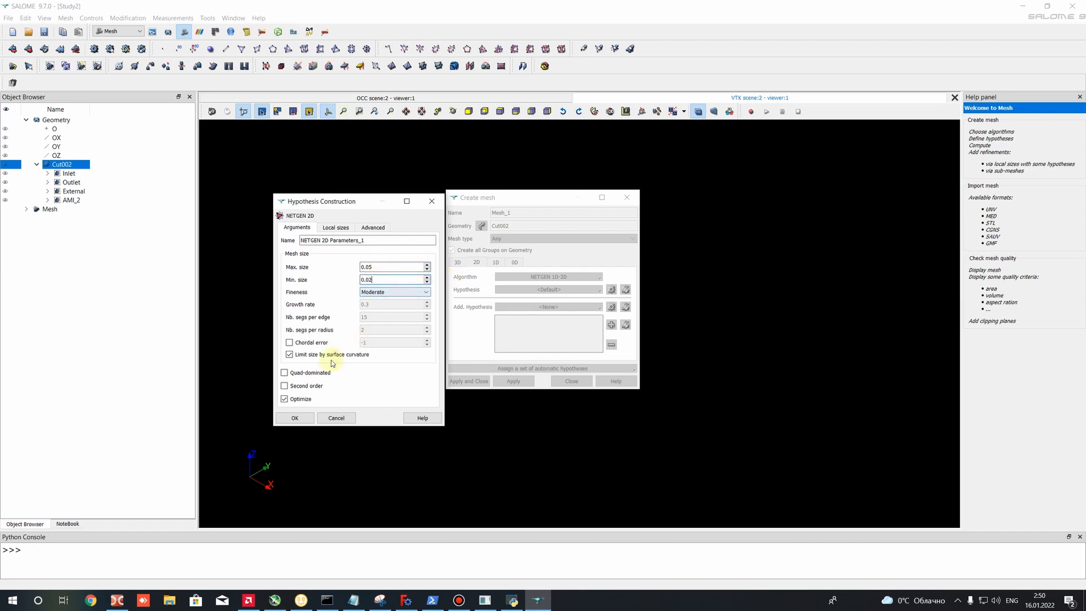
- Add the AMI_2 face group to the 2D hypothesis's local sizes
click(331, 227)
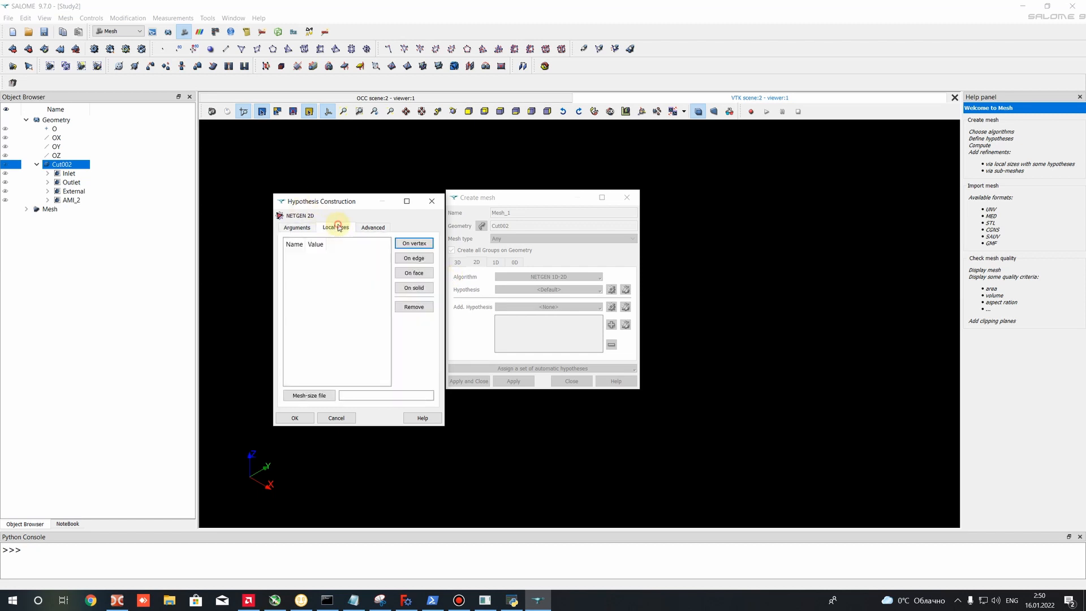
click(418, 273)
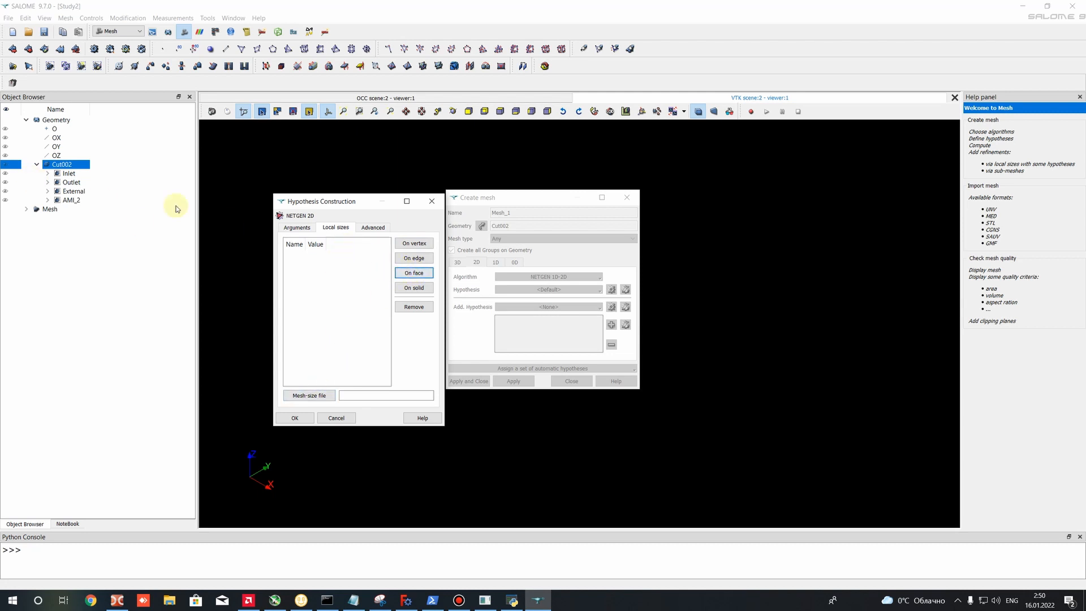
click(68, 201)
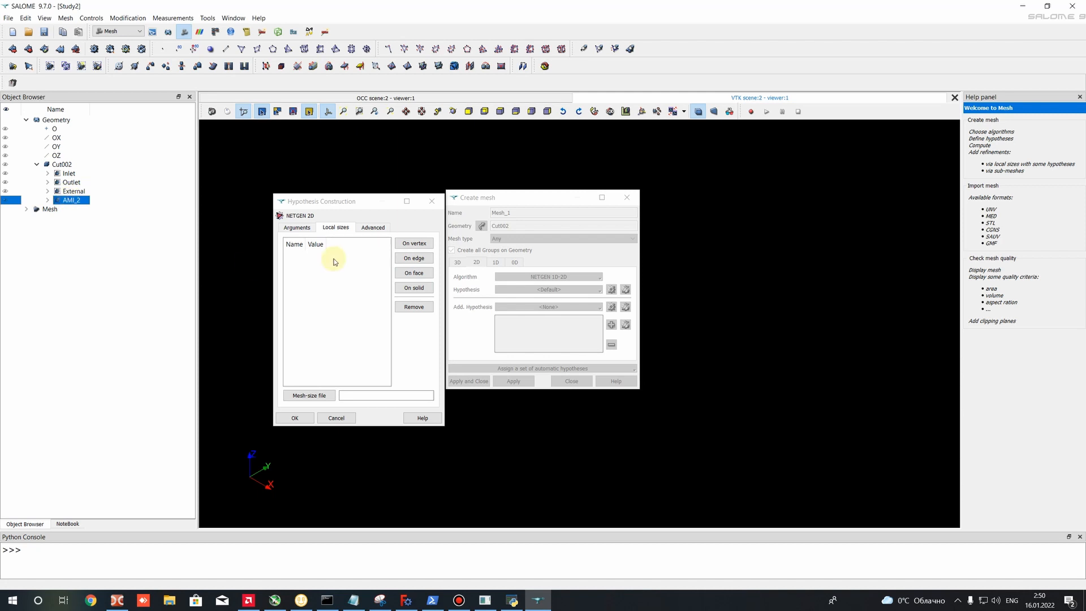
click(417, 275)
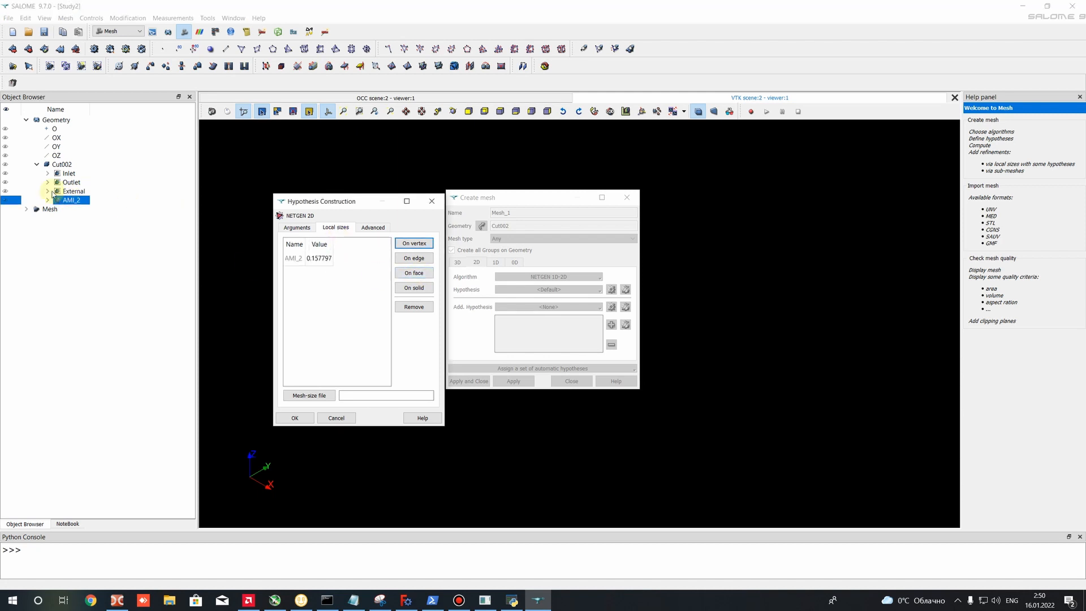
- Set the AMI_2 local size to 0.02 and accept the 2D hypothesis
double_click(313, 258)
drag(312, 257, 396, 262)
text(0.01)
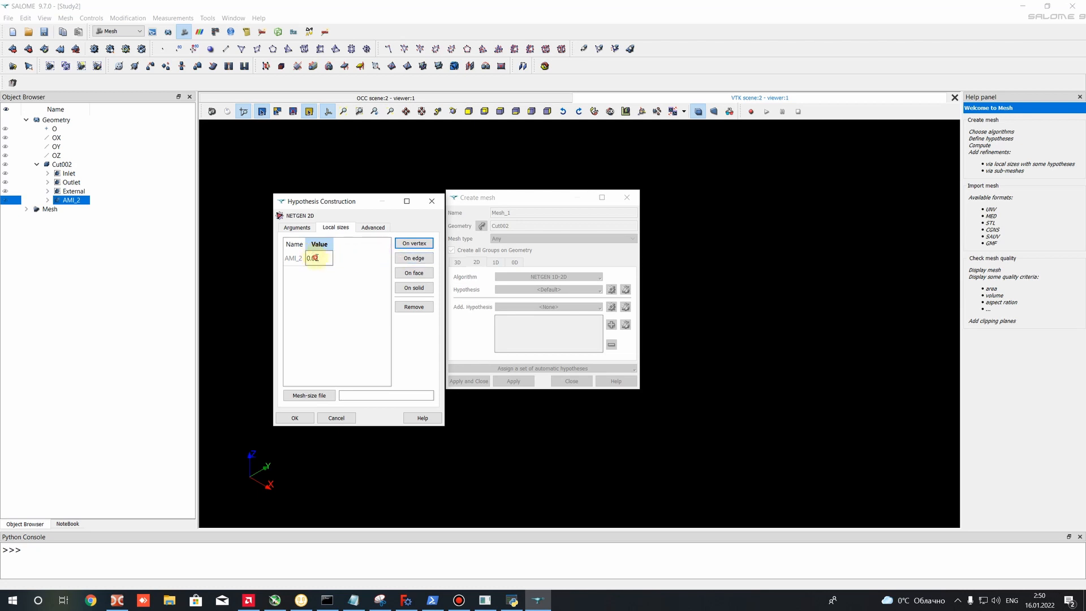
drag(315, 258, 321, 257)
click(320, 256)
drag(315, 257, 321, 263)
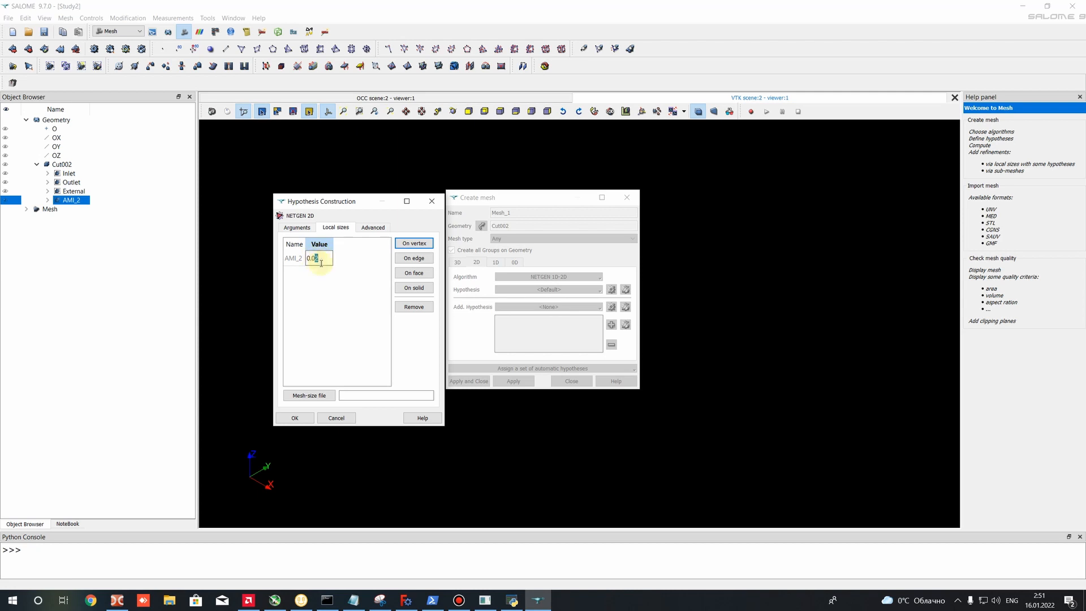
click(308, 227)
click(342, 228)
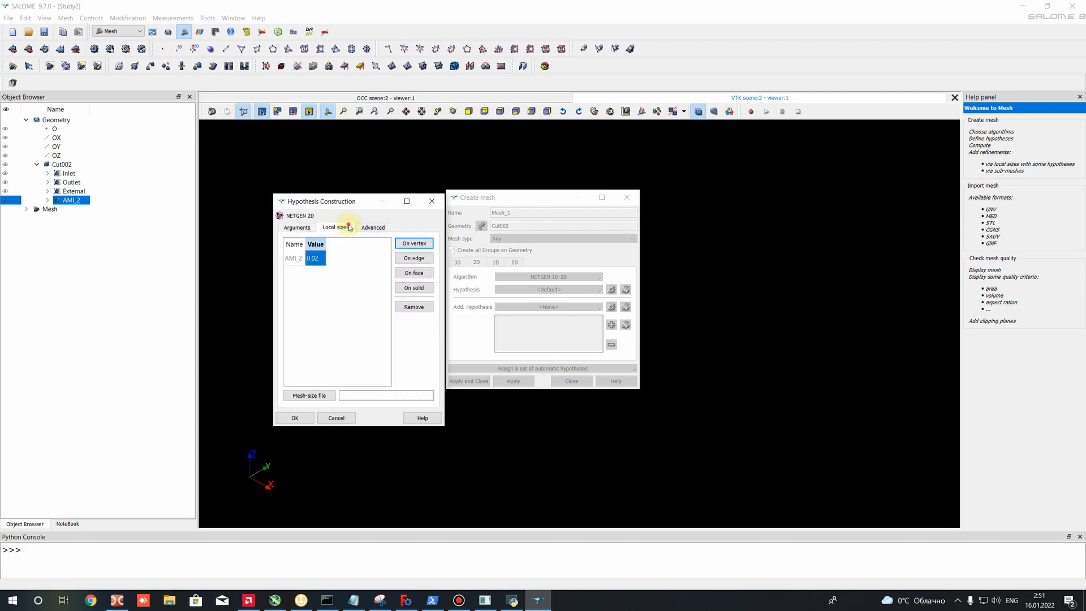
click(294, 418)
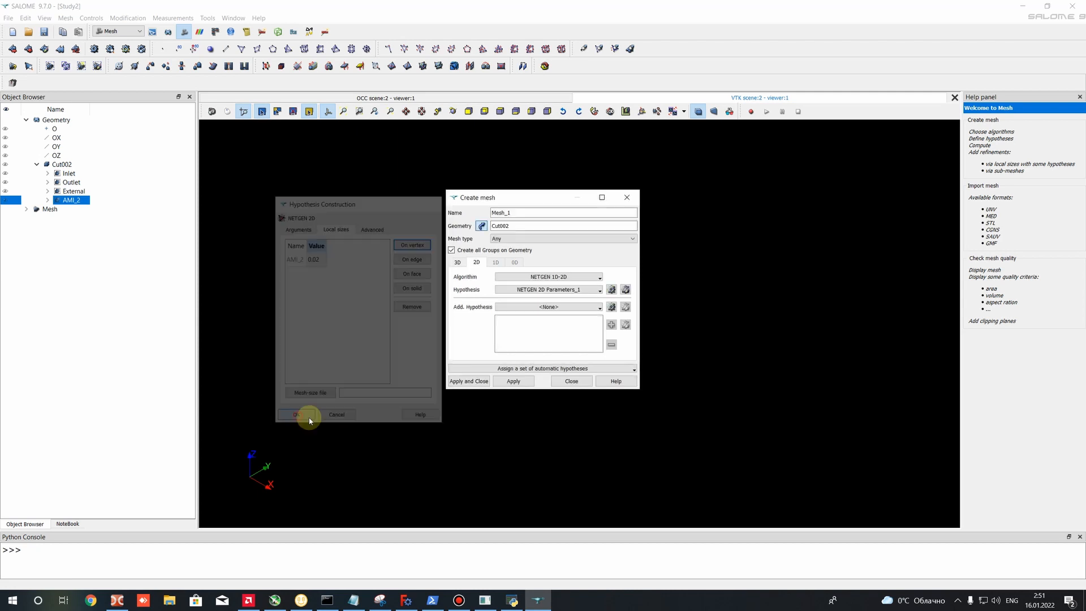
- Create Mesh_1 with the assigned hypotheses, compute it and dismiss the computation summary
click(469, 381)
right_click(65, 237)
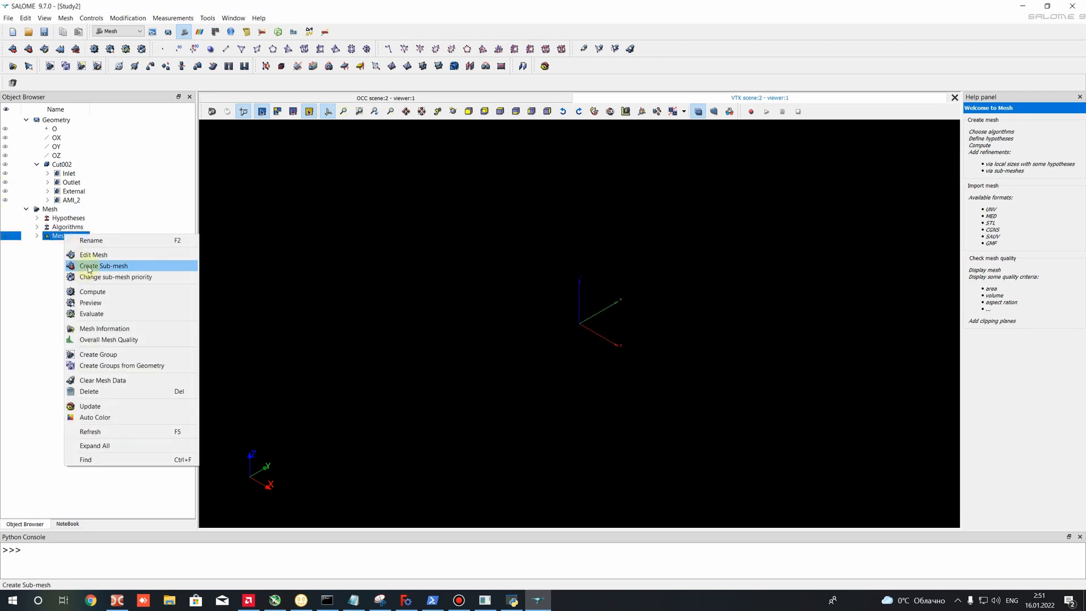
click(96, 291)
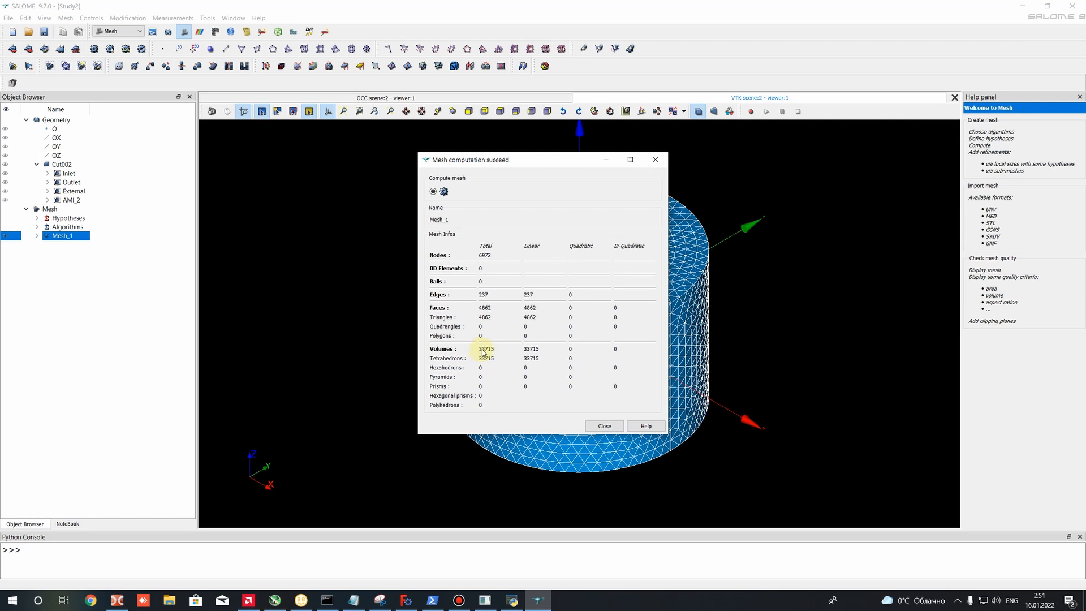
click(604, 426)
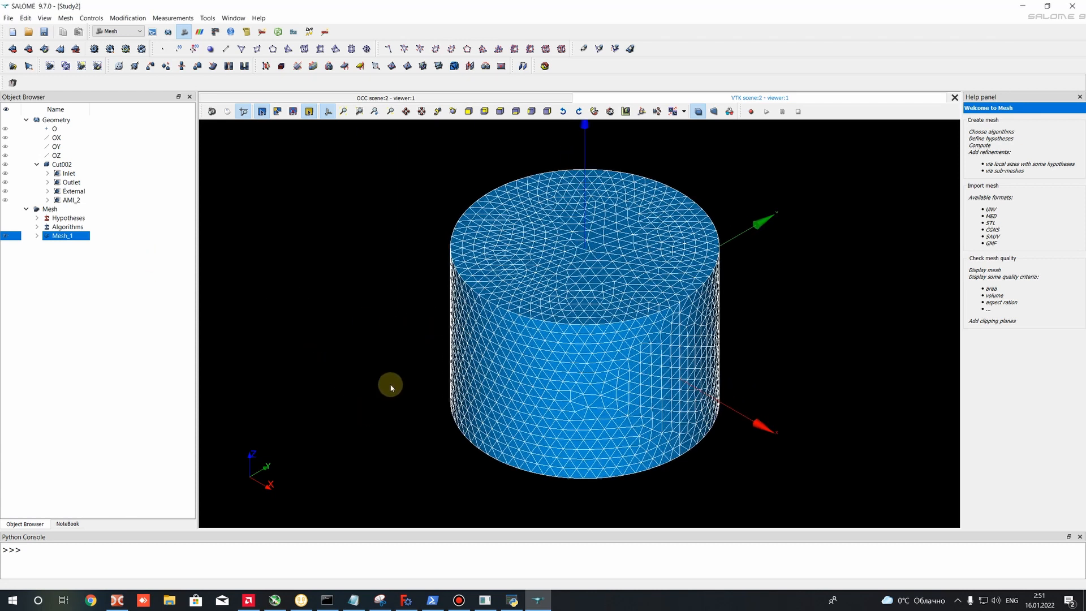
- Inspect the cylinder mesh, list Mesh_1's face groups and toggle the display of AMI_2, Inlet and Outlet
ctrl+right_drag(390, 384, 261, 332)
click(37, 235)
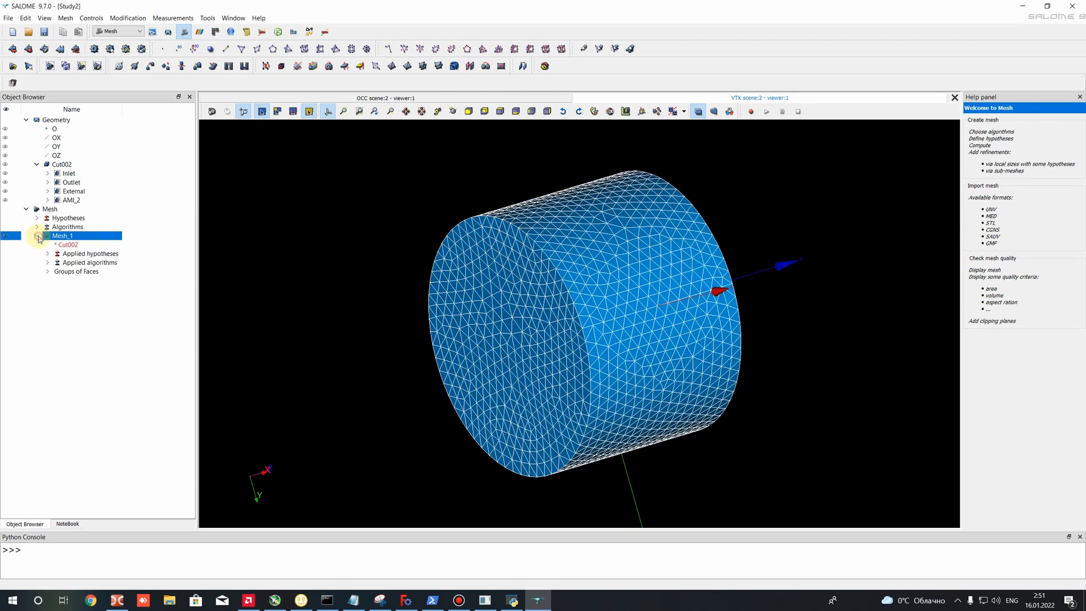
click(48, 271)
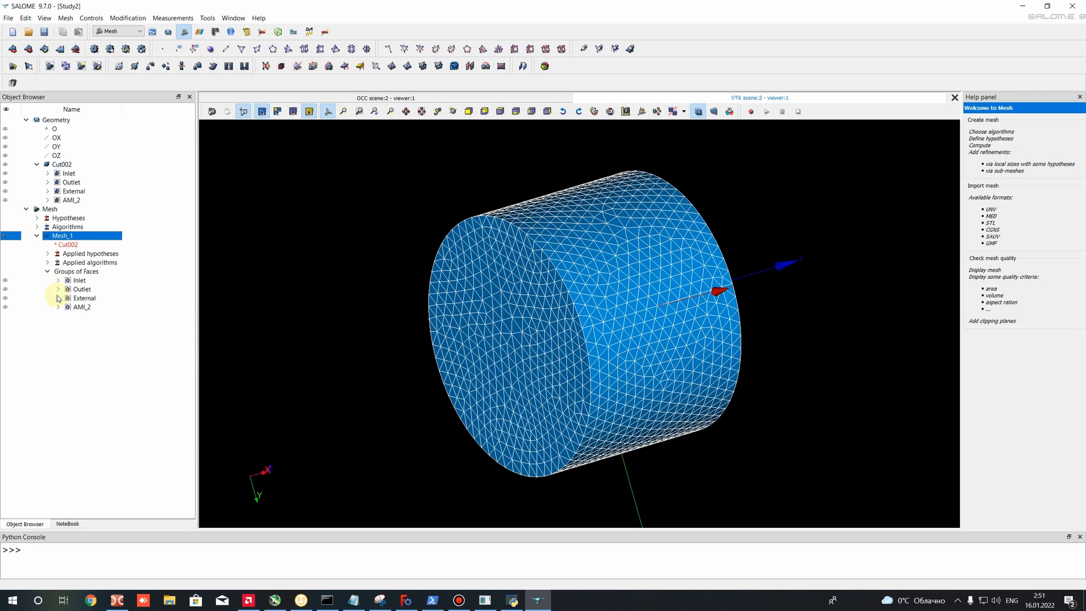
click(4, 306)
click(5, 280)
click(6, 281)
double_click(5, 290)
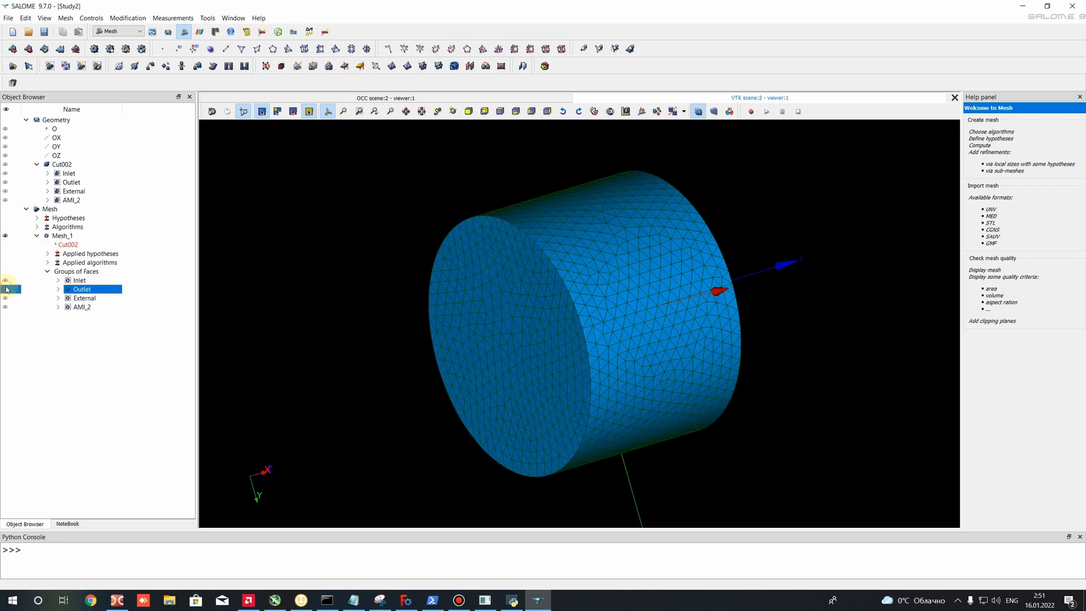
- Hide the full Mesh_1 and toggle the External face group's display to check it separately
click(5, 235)
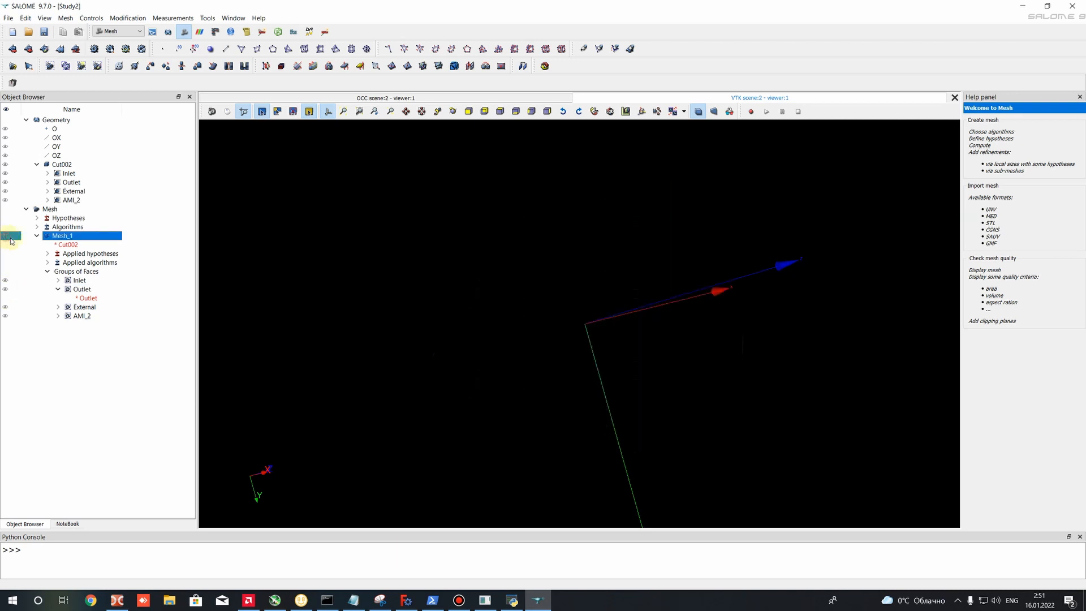
shift+click(49, 280)
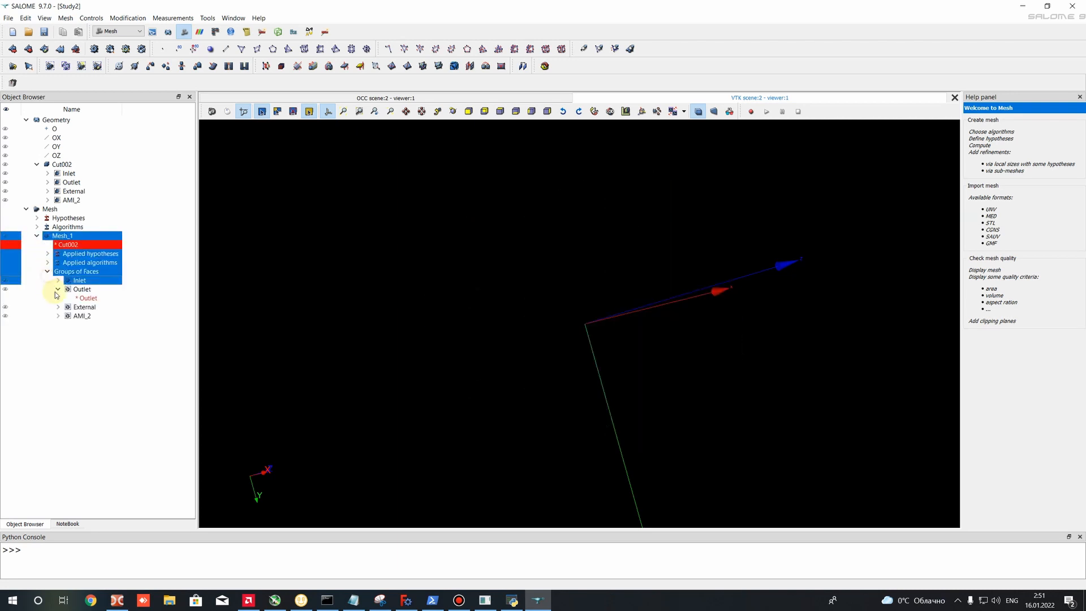
click(58, 289)
click(6, 298)
click(6, 299)
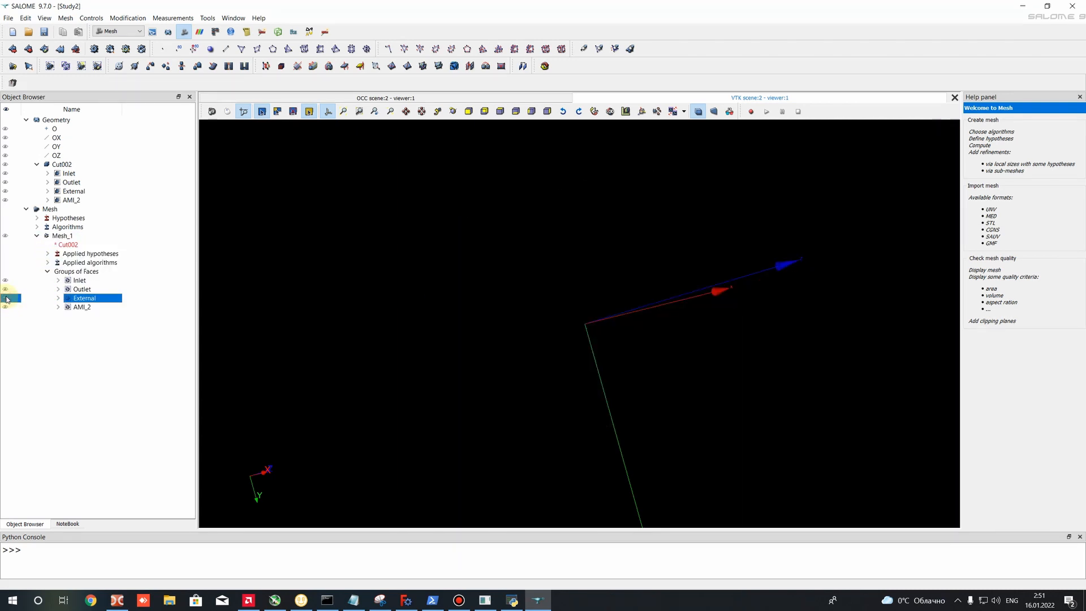
- Show the AMI_2 and External face groups together, inspect their meshes from several sides, and hide both groups again
click(6, 307)
scroll(593, 331, up, 5)
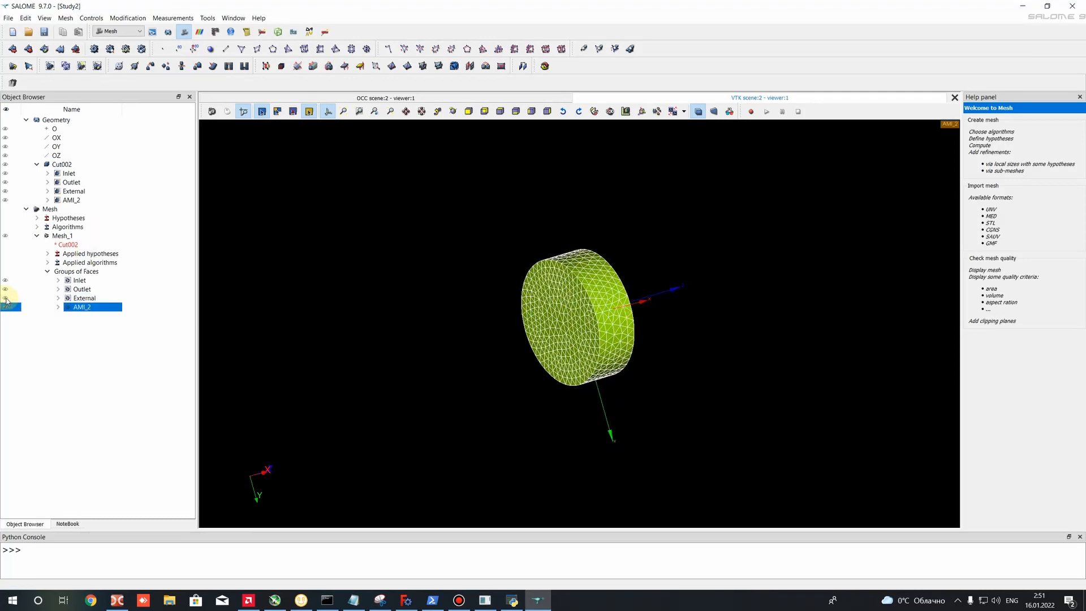
click(6, 298)
ctrl+right_drag(511, 288, 307, 275)
mouse_move(582, 290)
ctrl+right_down()
mouse_move(474, 208)
mouse_move(493, 286)
mouse_move(577, 341)
mouse_move(560, 258)
mouse_move(590, 271)
ctrl+right_up()
ctrl+right_drag(527, 323, 413, 290)
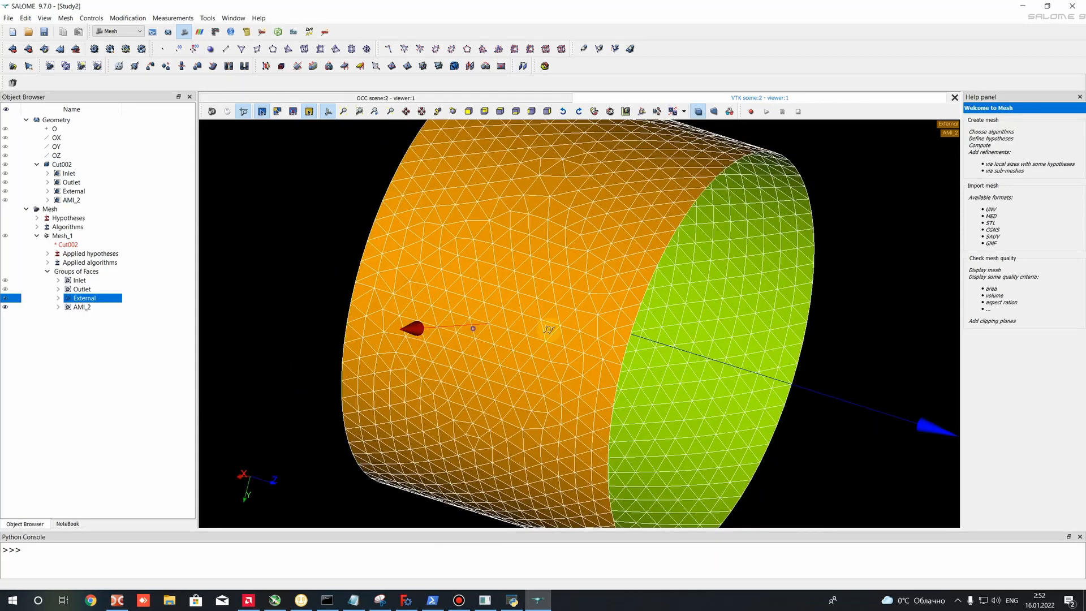
ctrl+right_drag(545, 328, 548, 291)
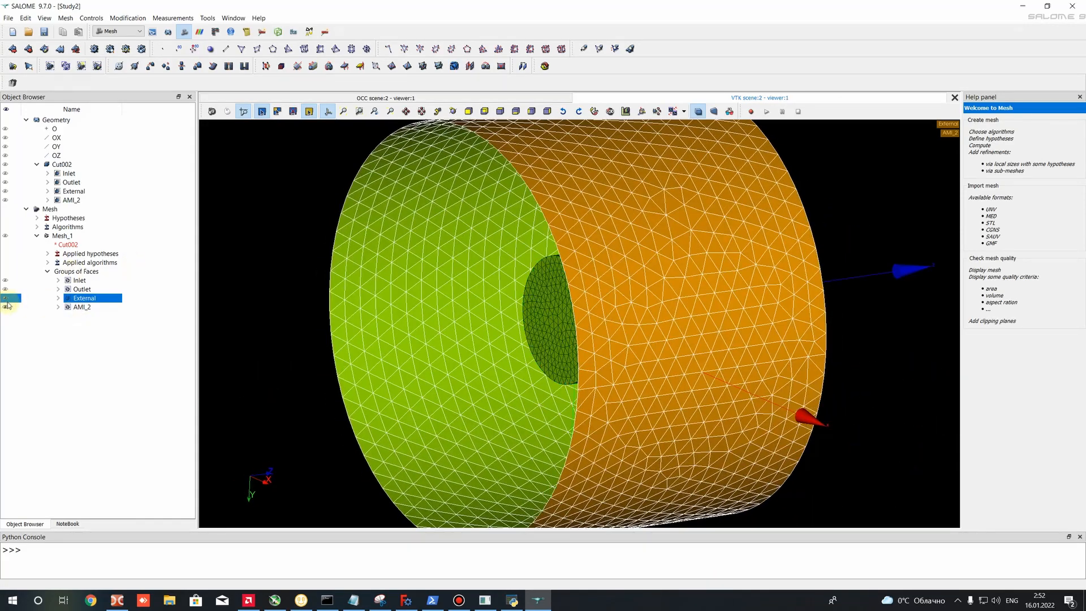
click(6, 306)
click(7, 298)
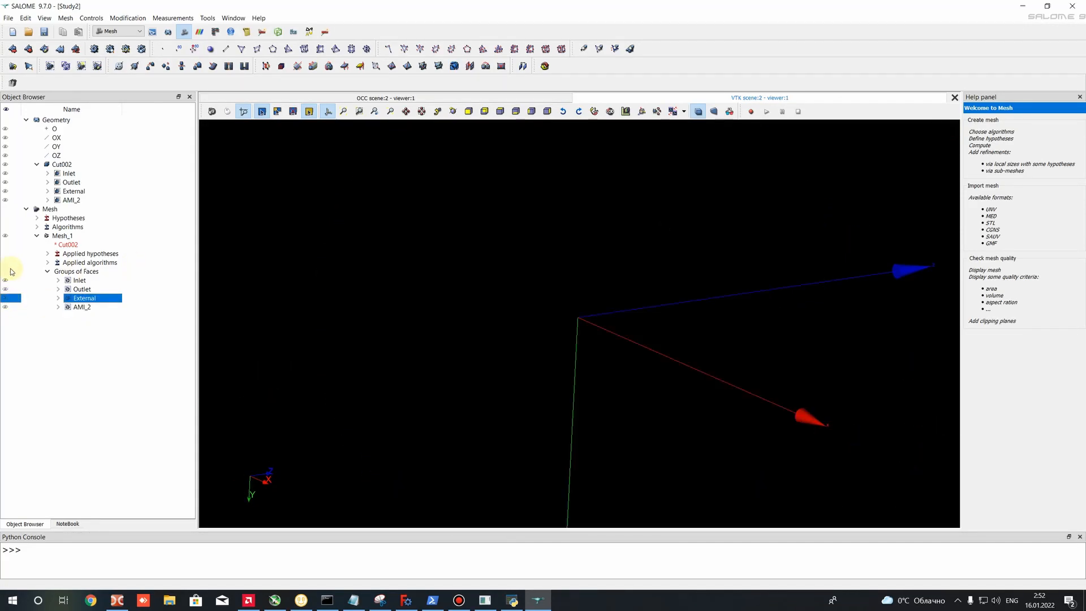
- Export Mesh_1 in UNV format to the Salome_Mesh folder as External_Mesh.unv
click(58, 237)
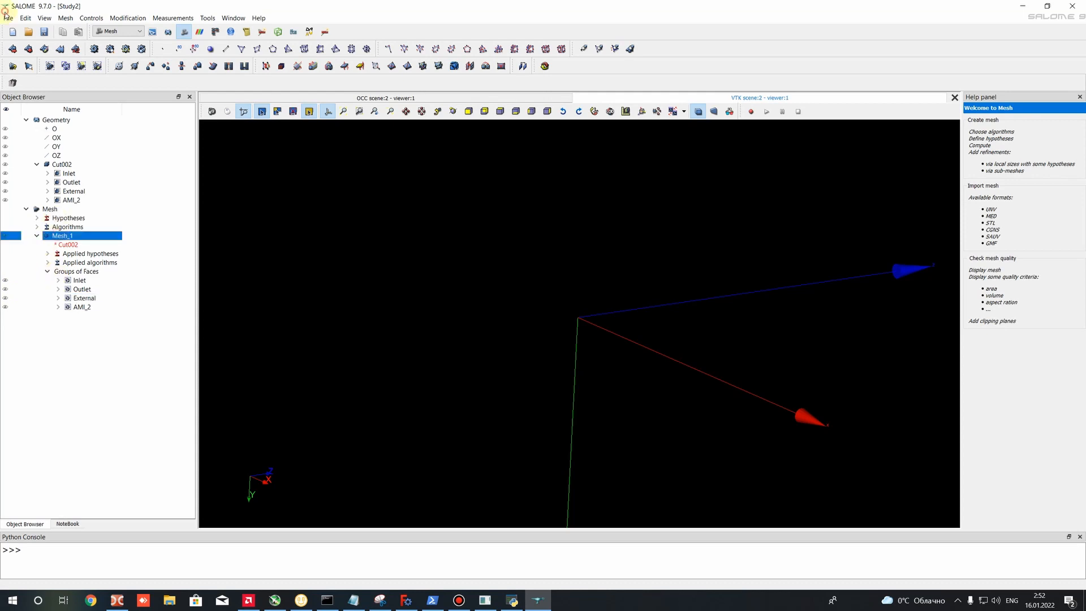
click(8, 18)
mouse_move(28, 135)
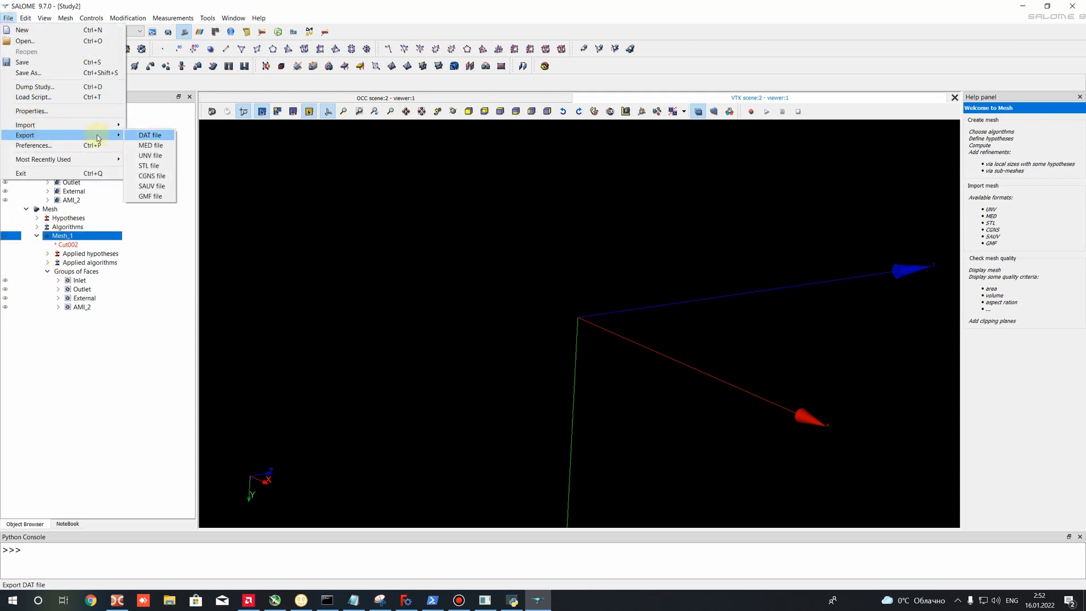
click(151, 156)
click(485, 248)
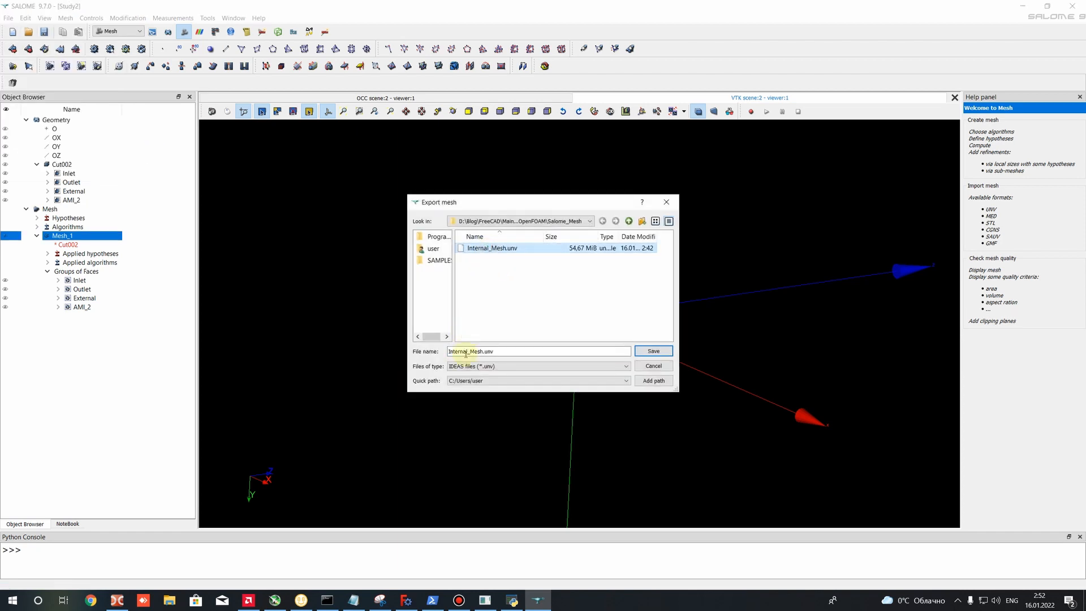
drag(467, 354, 395, 355)
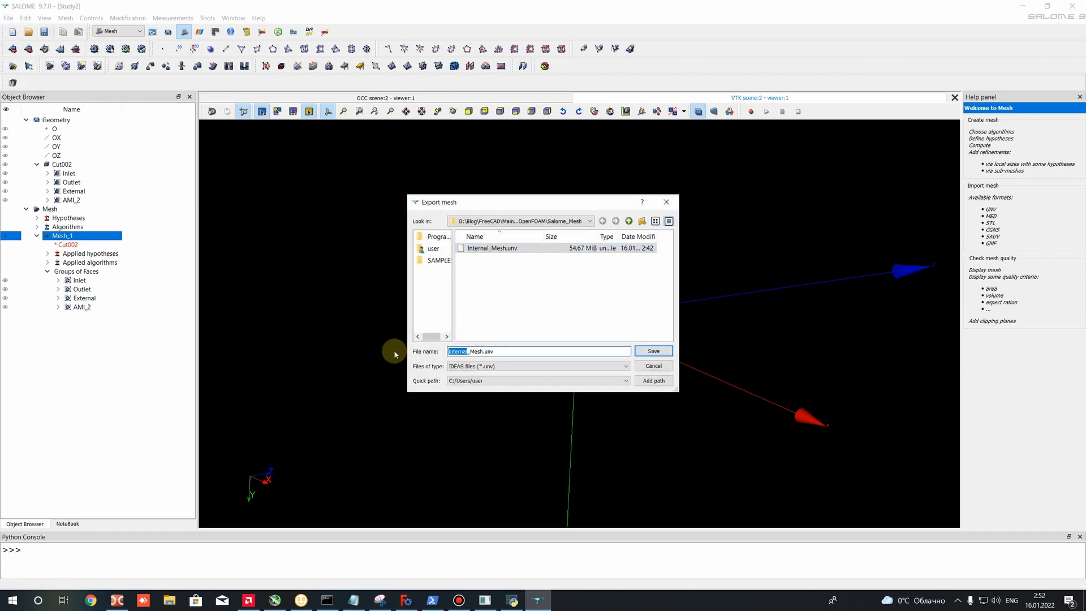
text(Externa)
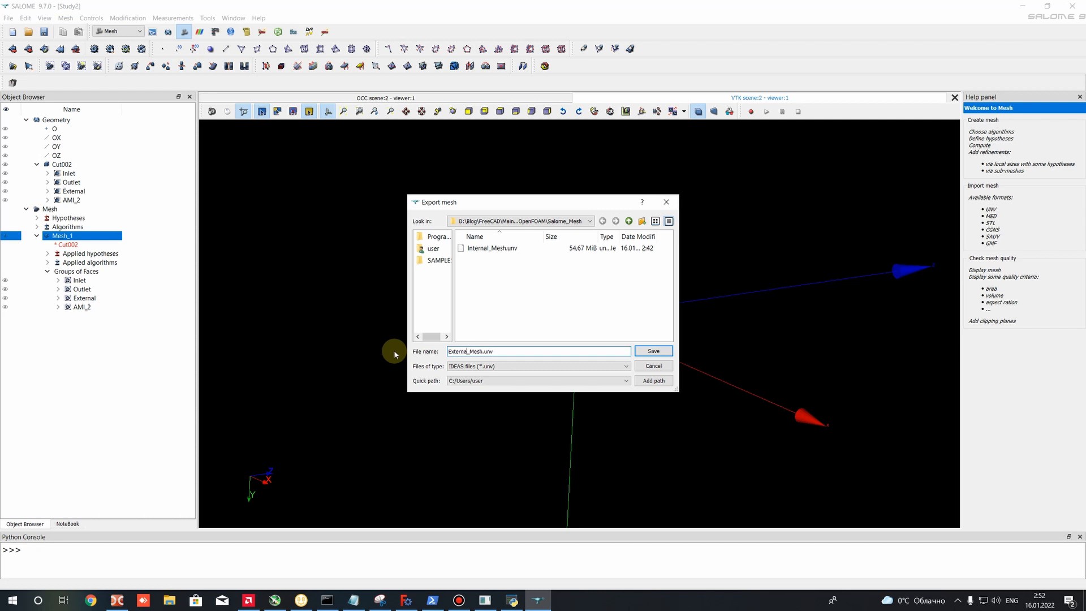
text(l)
click(647, 351)
- Save the study in the Salome_Mesh folder as External_Domain_Proj.hdf
click(8, 18)
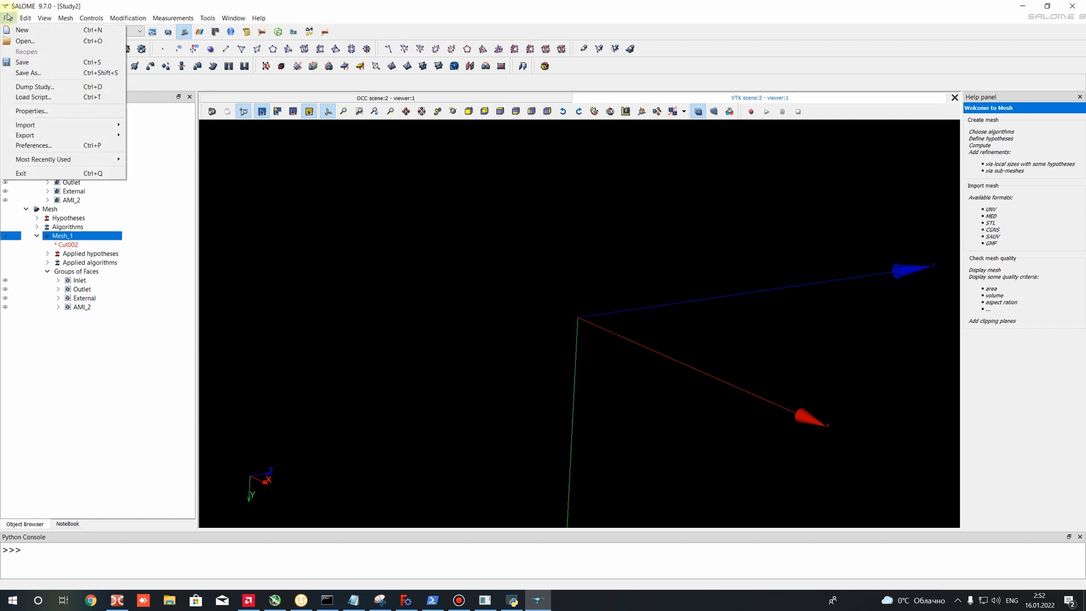
click(24, 65)
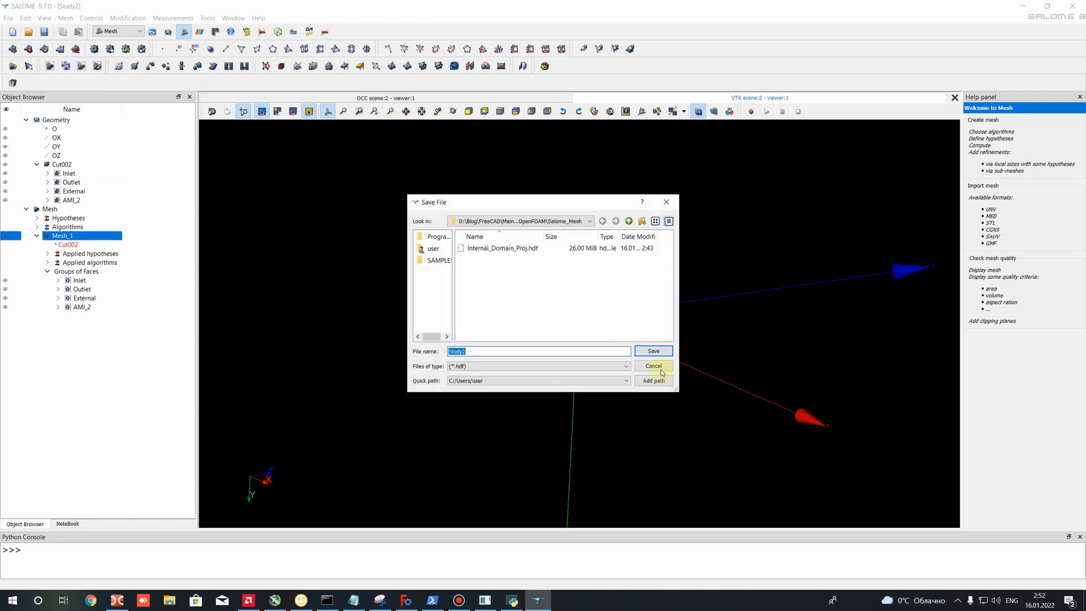
click(492, 248)
click(458, 351)
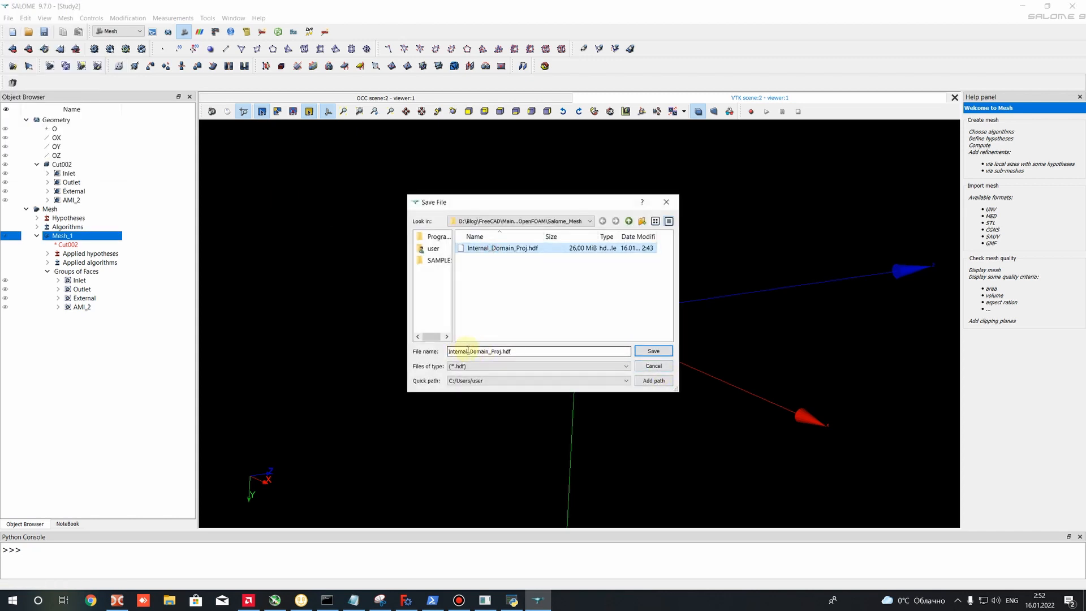
drag(468, 350, 401, 346)
text(E)
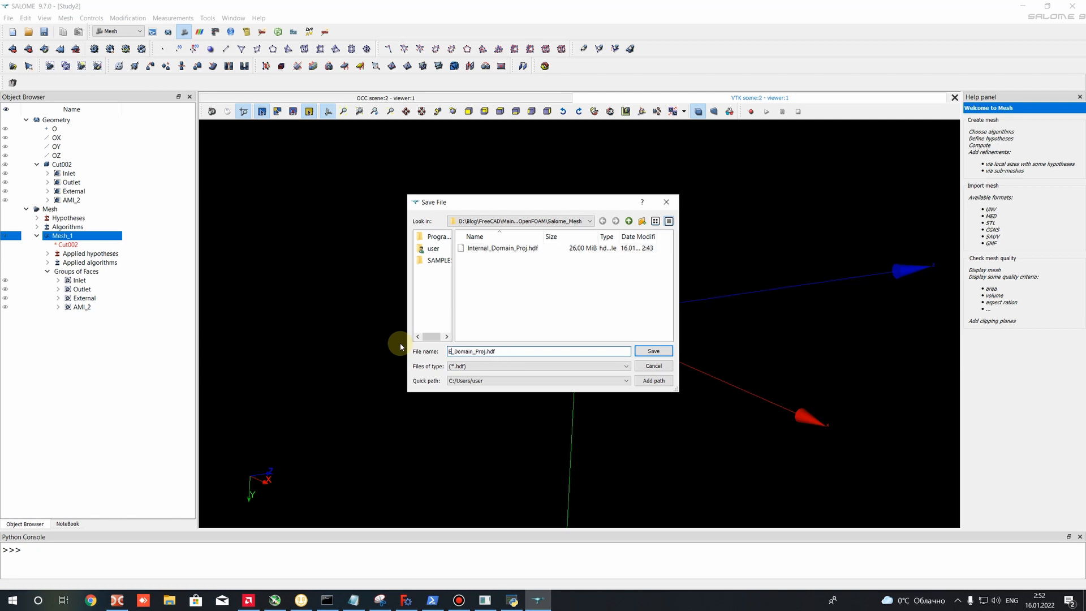
text(xternal)
click(643, 352)
- Display the full Mesh_1 for a last check and exit SALOME
scroll(585, 333, down, 1)
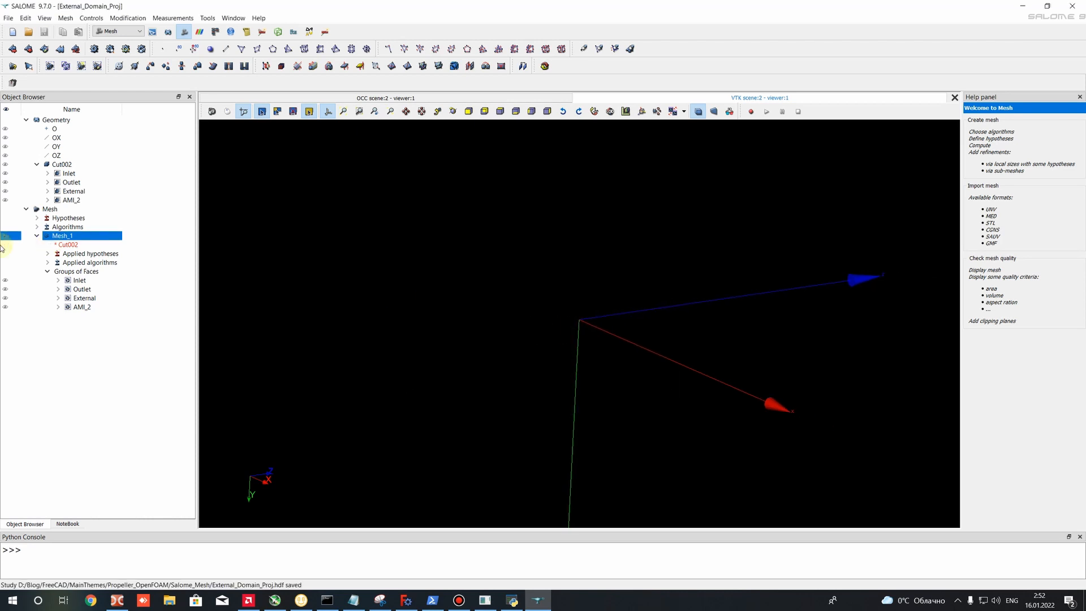
click(6, 236)
scroll(588, 273, down, 3)
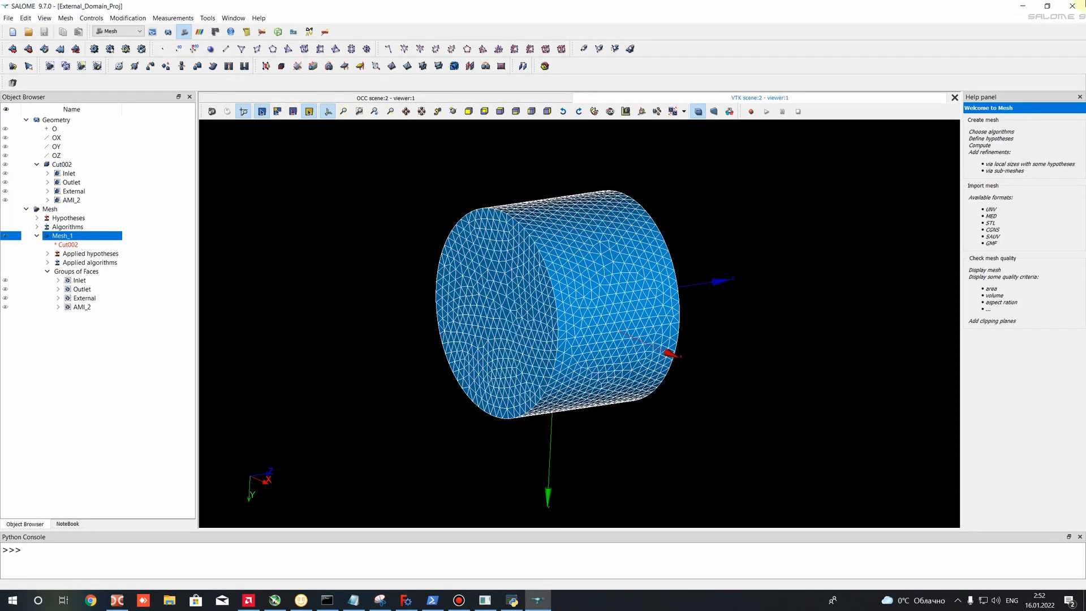
click(1073, 7)
click(512, 317)
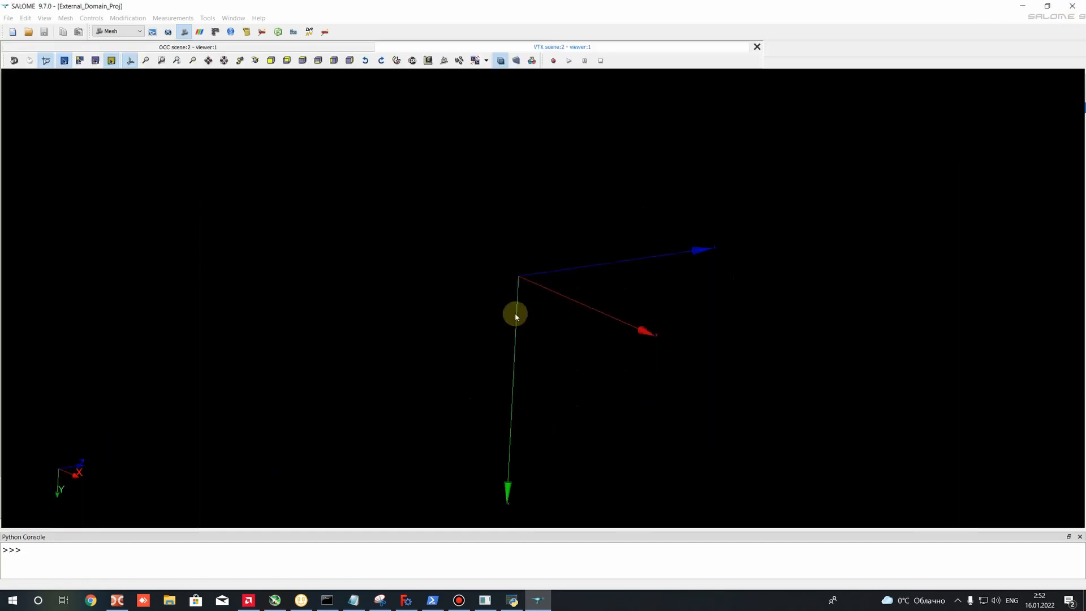
- Clear the selection in the FreeCAD Propeller model and examine the inner rotating zone with the propeller inside the outer domain
click(408, 360)
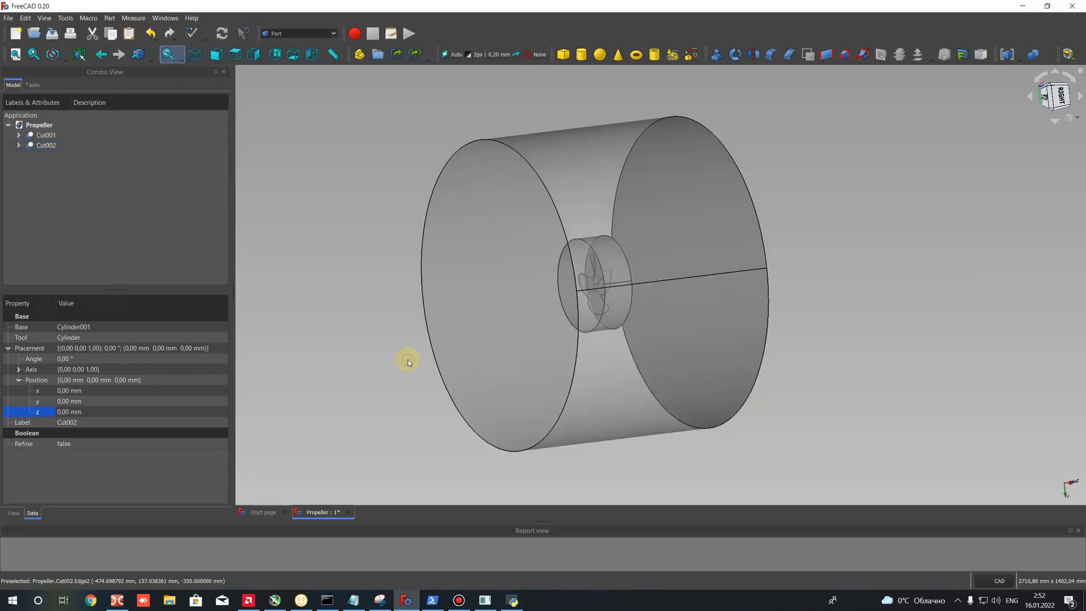
scroll(490, 242, down, 3)
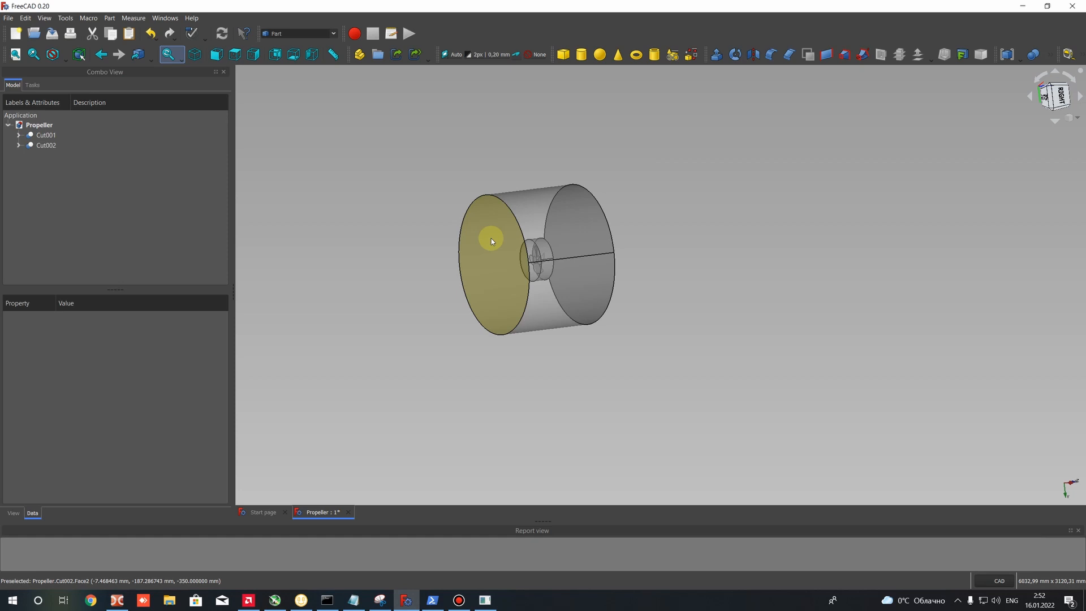
scroll(491, 239, up, 5)
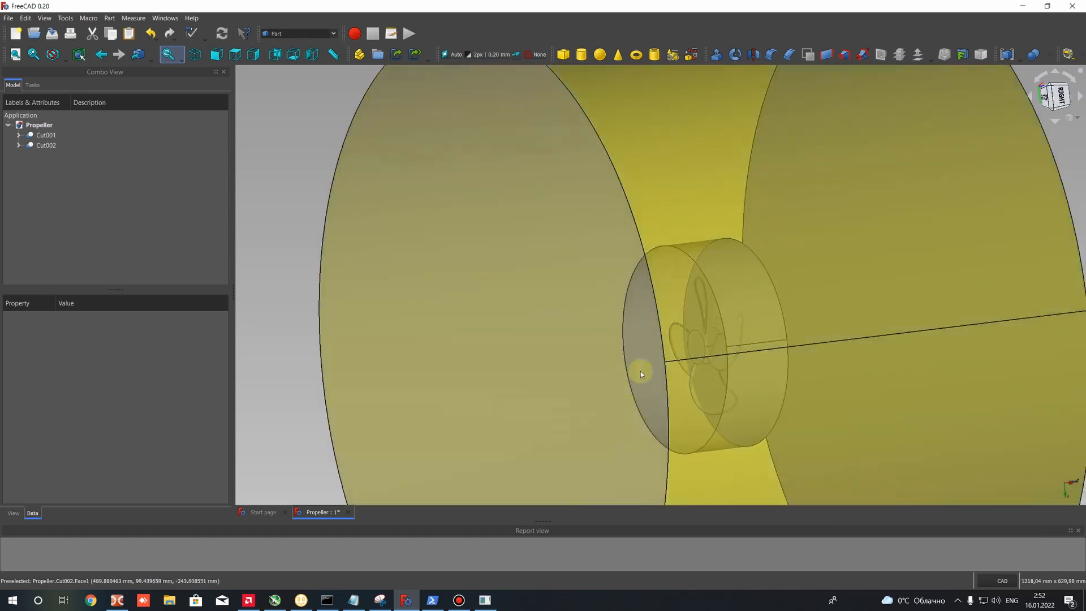
scroll(798, 305, down, 5)
scroll(617, 318, up, 6)
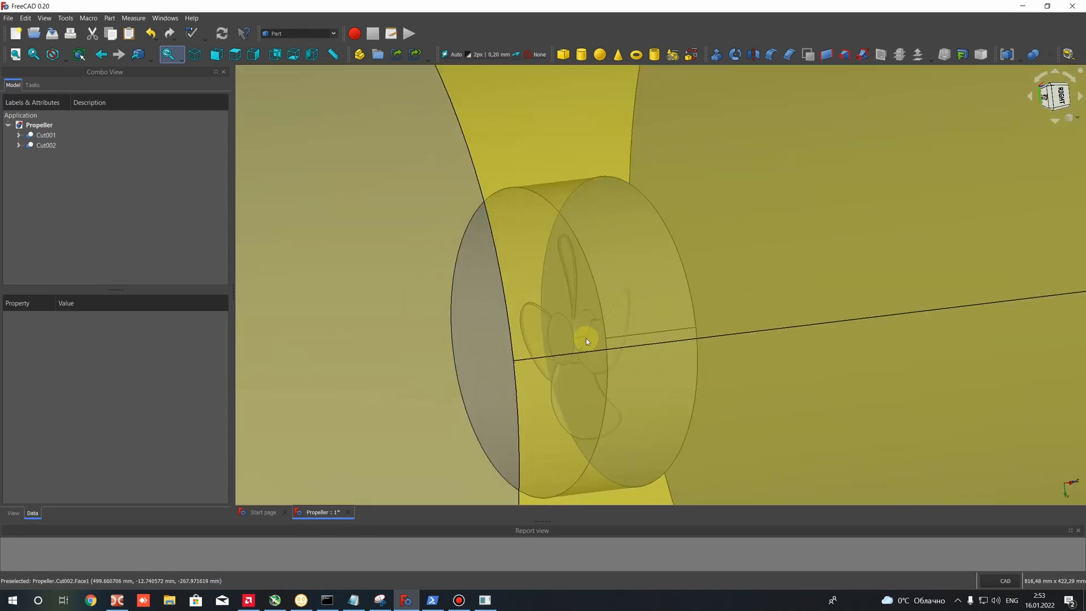
scroll(586, 338, down, 5)
scroll(603, 279, up, 5)
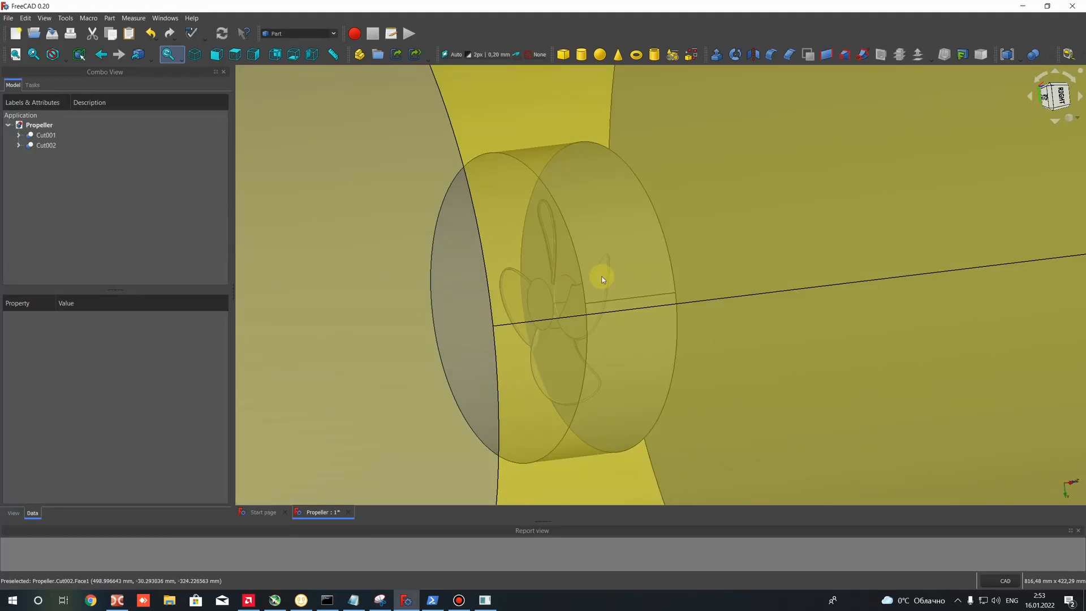
scroll(439, 314, down, 5)
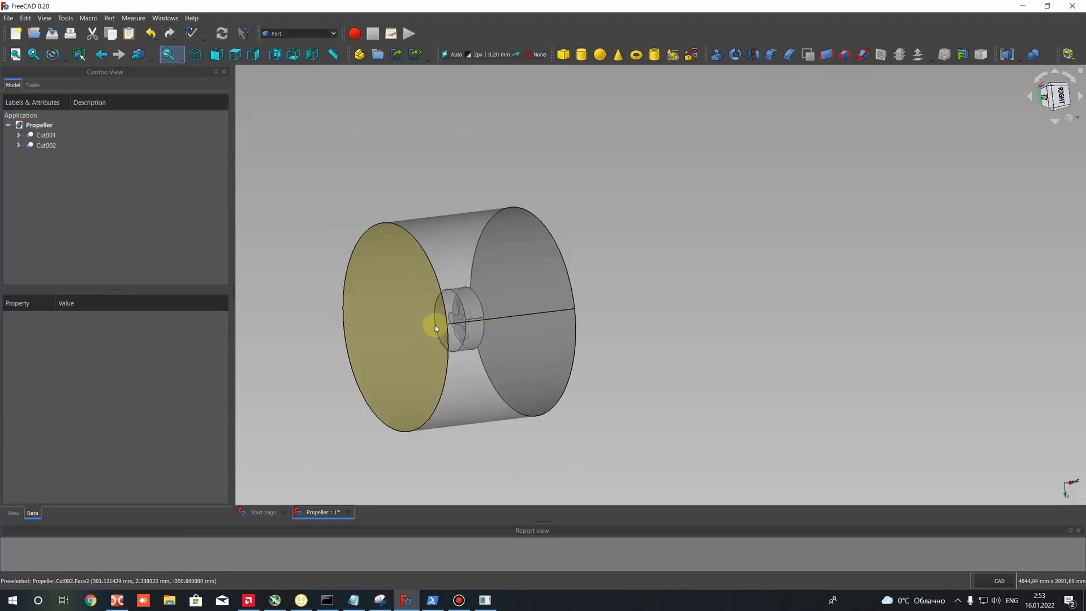